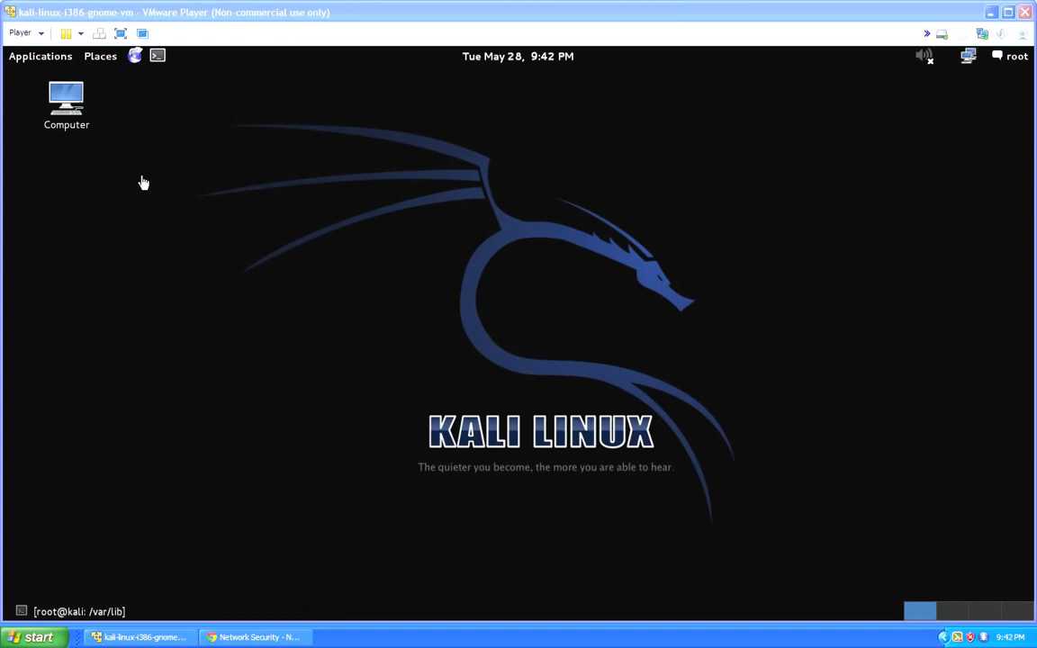
- Run openvas-setup from the Kali vulnerability analysis tools with the virtual machine in full screen, and submit the OpenVAS admin password
{"action": "left_click", "coordinate": [63, 60]}
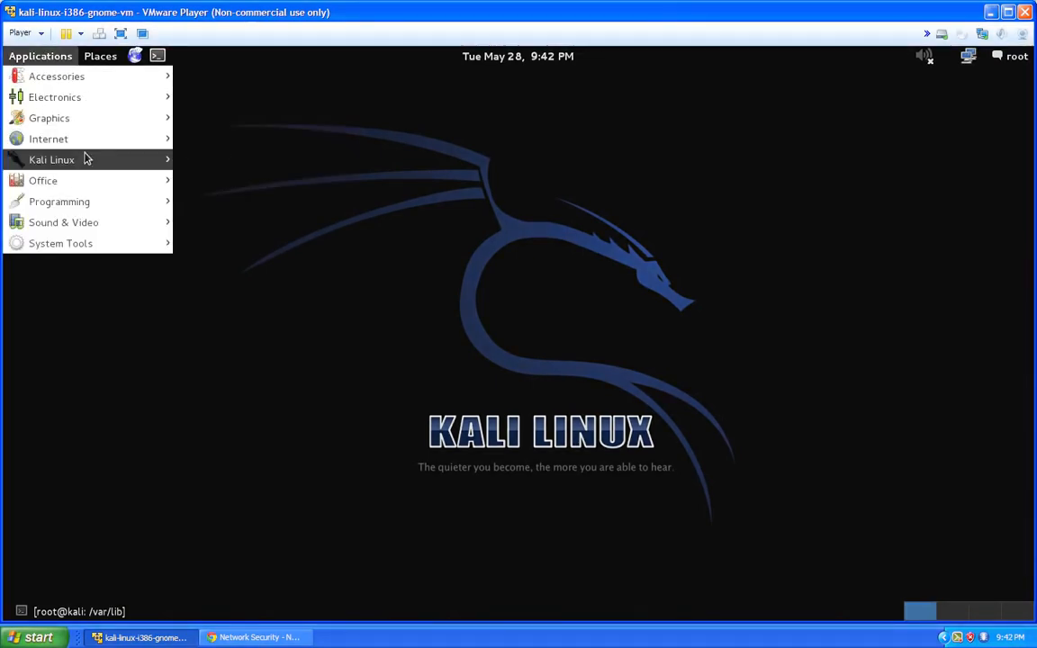
{"action": "mouse_move", "coordinate": [84, 160]}
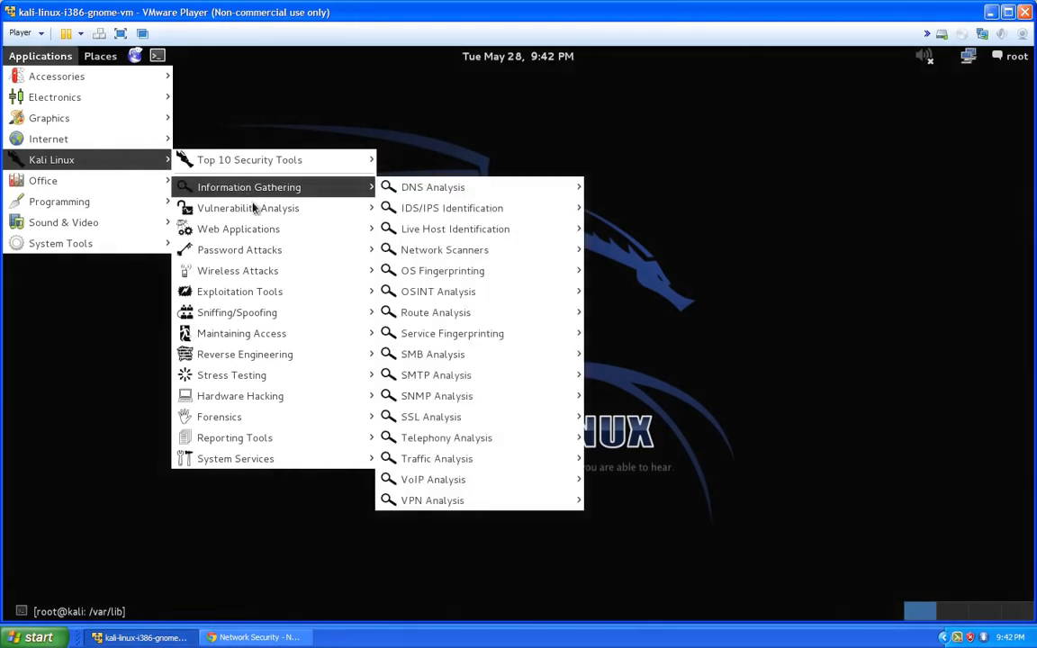
{"action": "mouse_move", "coordinate": [257, 210]}
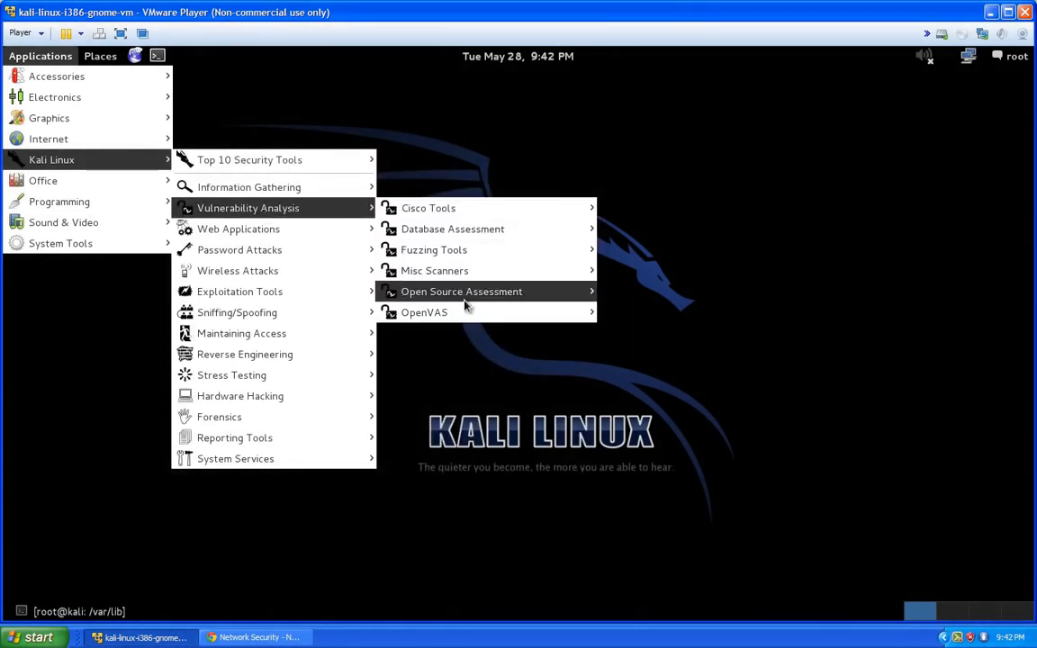
{"action": "mouse_move", "coordinate": [466, 311]}
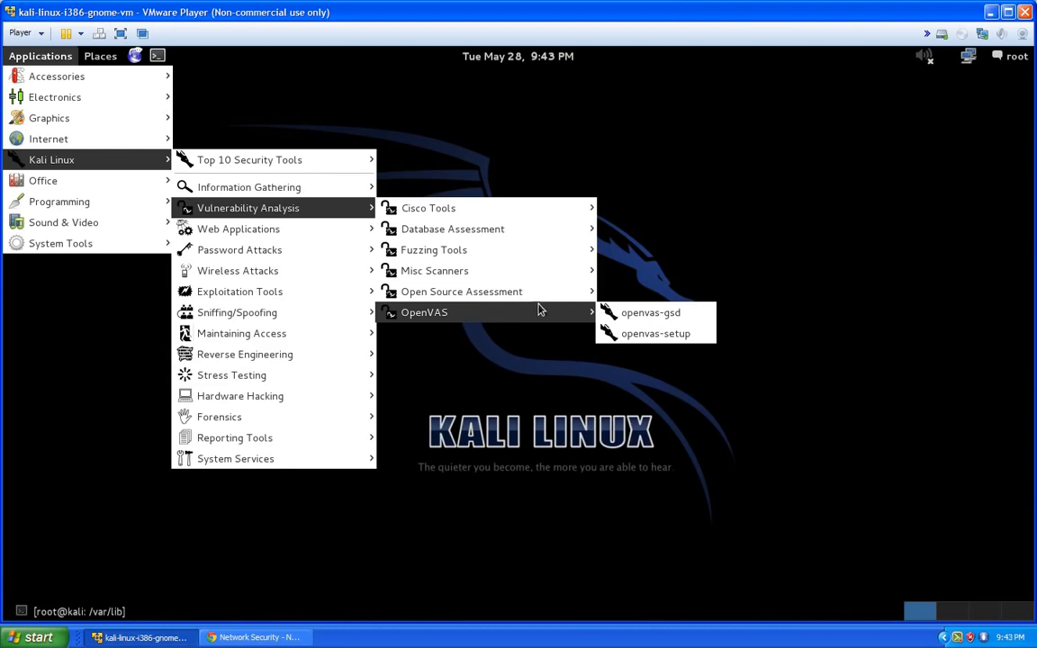
{"action": "left_click", "coordinate": [654, 334]}
{"action": "left_click", "coordinate": [123, 33]}
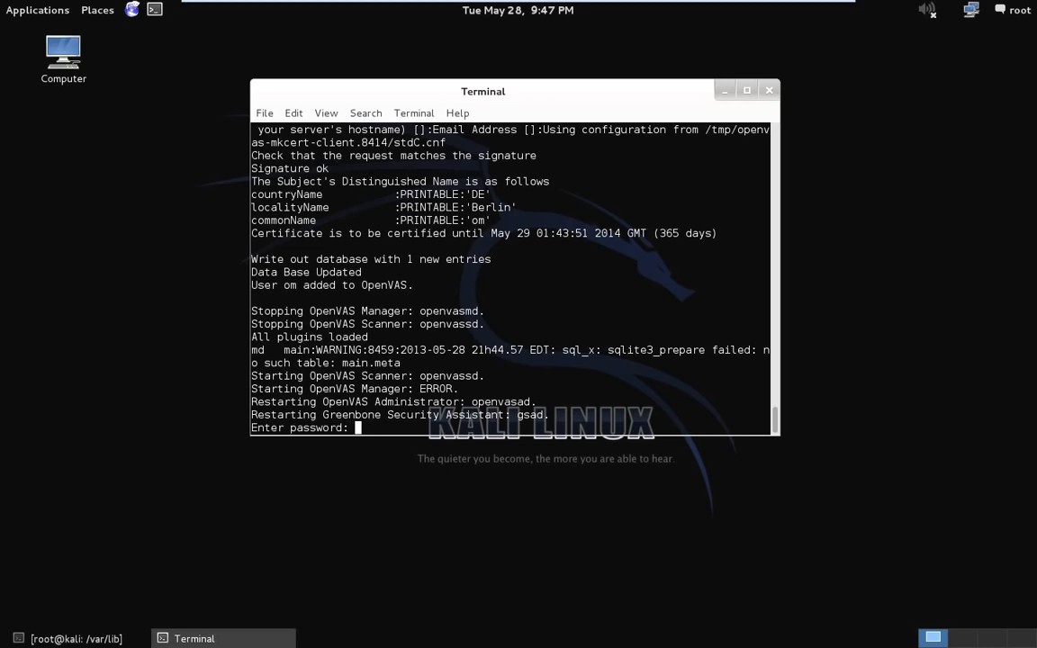
{"action": "key", "text": "Return"}
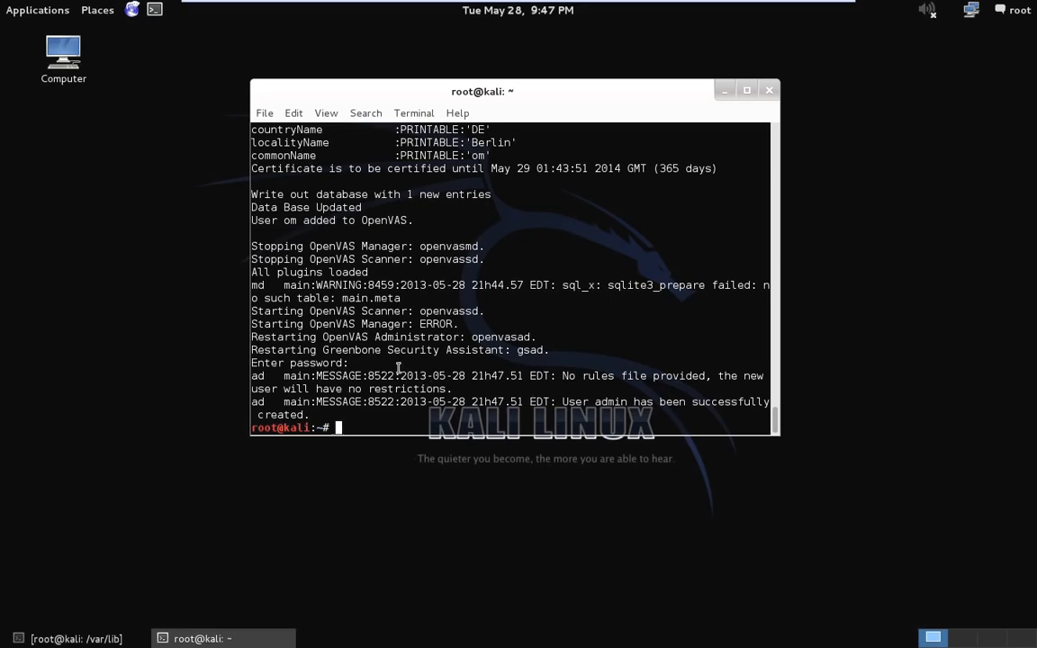
- Review the closing setup messages in the terminal about the new user's restrictions and the admin account creation
{"action": "left_click_drag", "start_coordinate": [561, 375], "coordinate": [460, 388]}
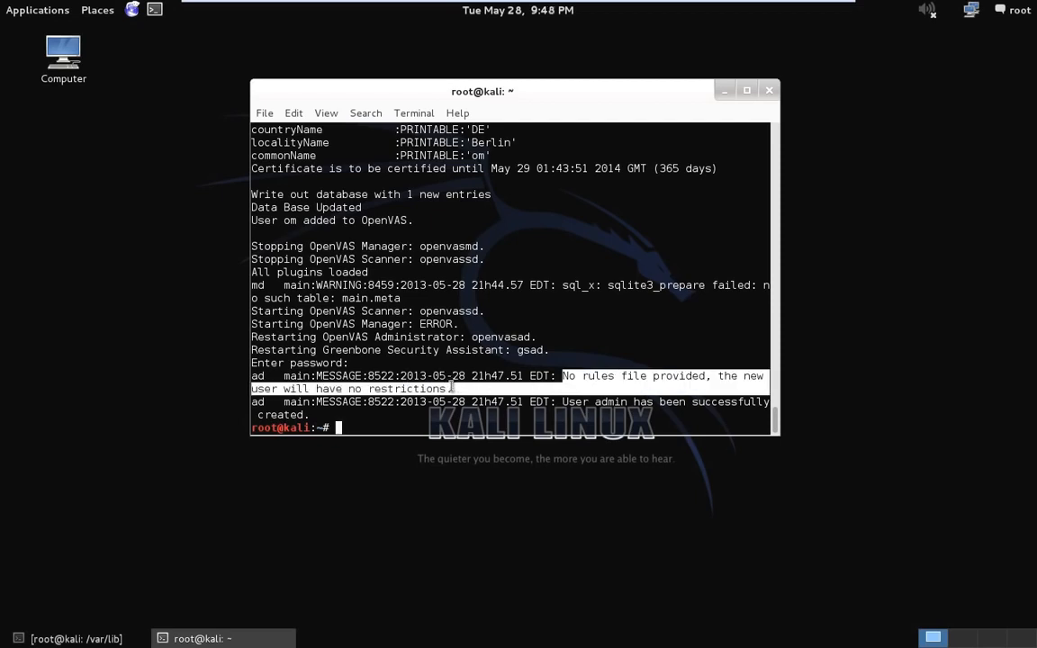
{"action": "left_click", "coordinate": [450, 388]}
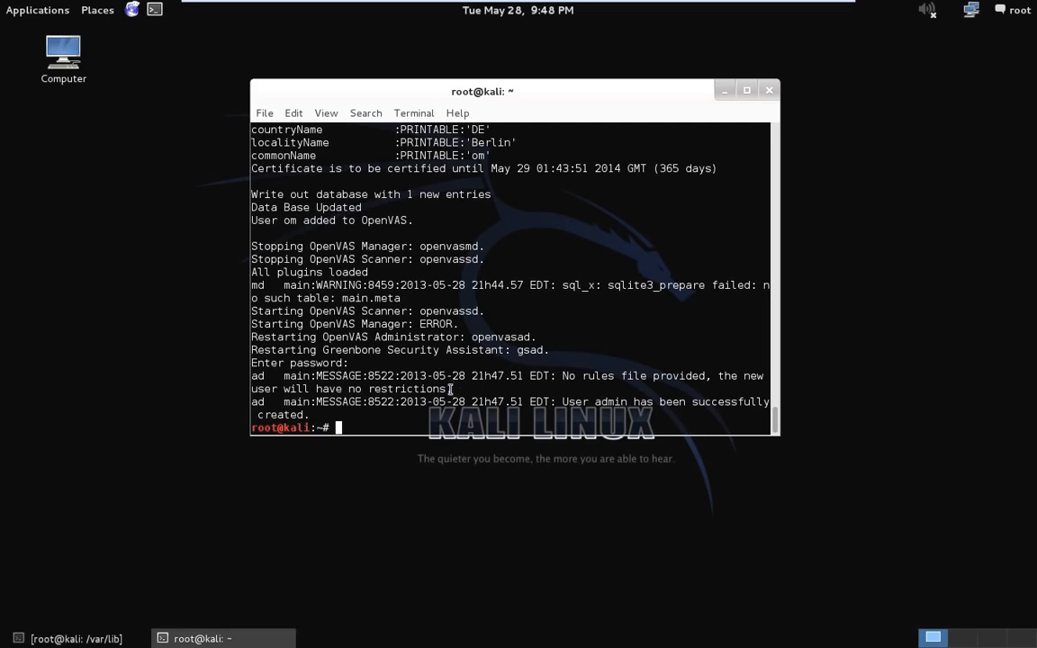
{"action": "left_click_drag", "start_coordinate": [451, 388], "coordinate": [310, 391]}
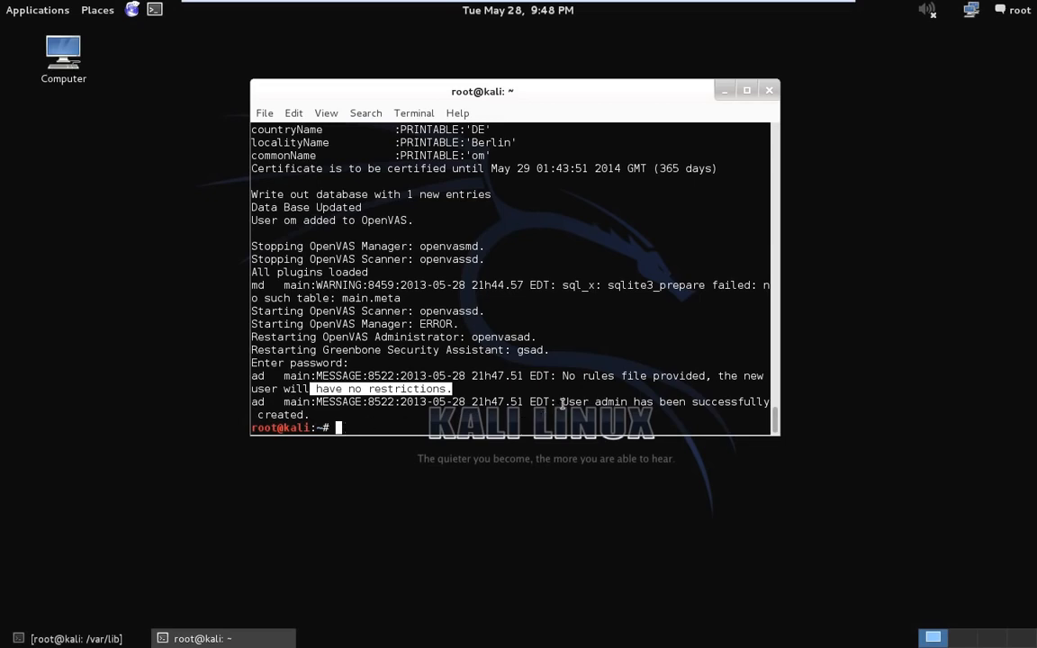
{"action": "left_click_drag", "start_coordinate": [563, 402], "coordinate": [745, 403]}
{"action": "left_click", "coordinate": [588, 414]}
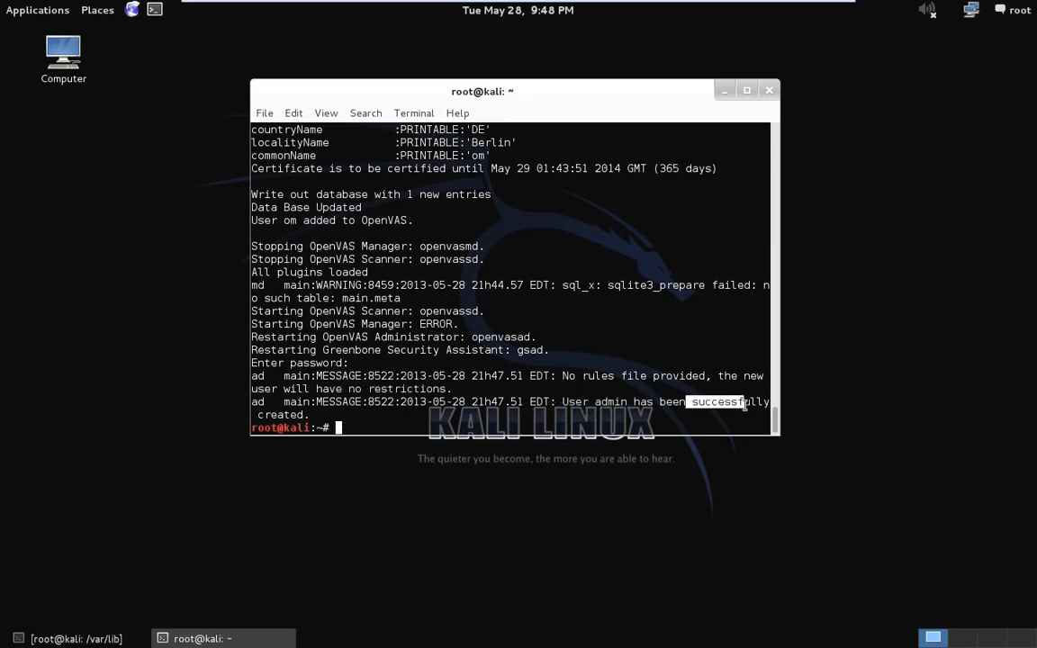
{"action": "left_click", "coordinate": [458, 424]}
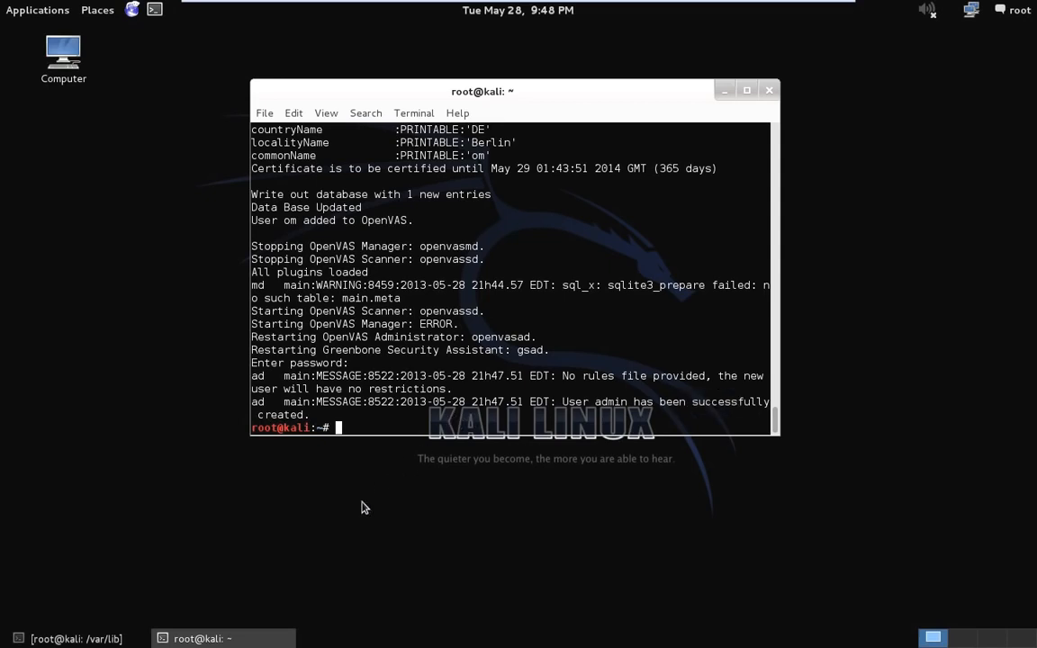
- Open Iceweasel and bring up the Certificate Manager from its advanced encryption preferences
{"action": "left_click", "coordinate": [133, 11]}
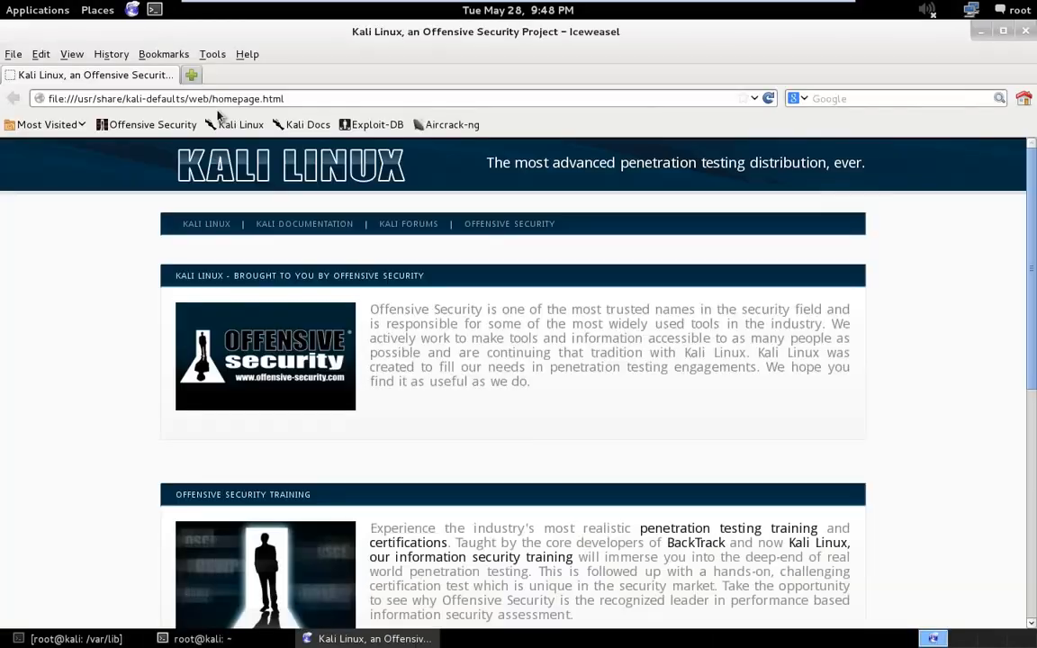
{"action": "left_click", "coordinate": [304, 99]}
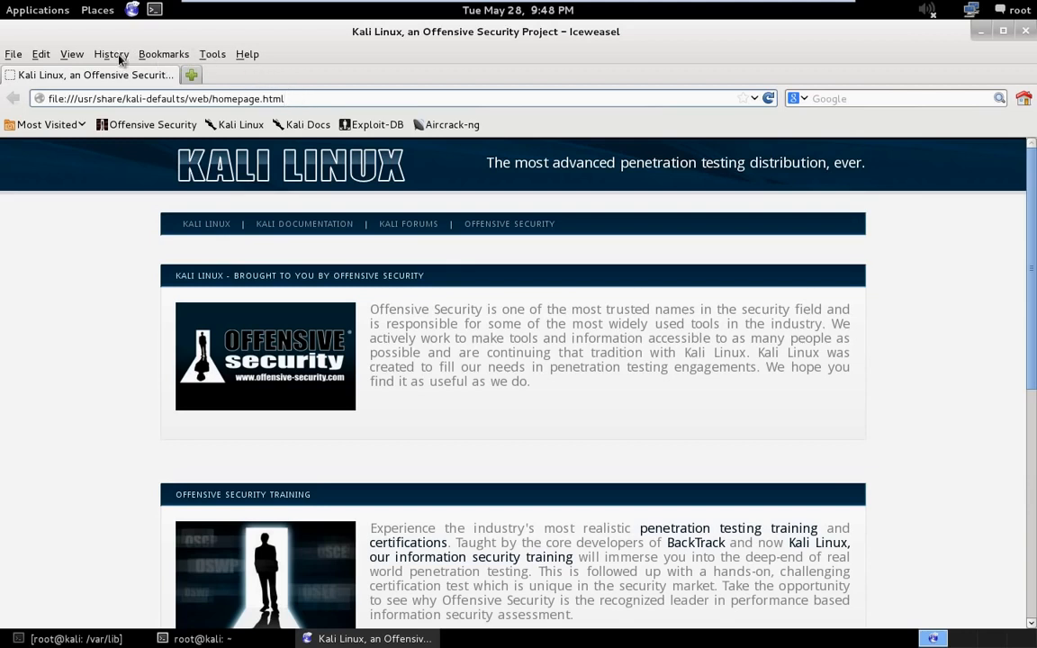
{"action": "left_click", "coordinate": [76, 56]}
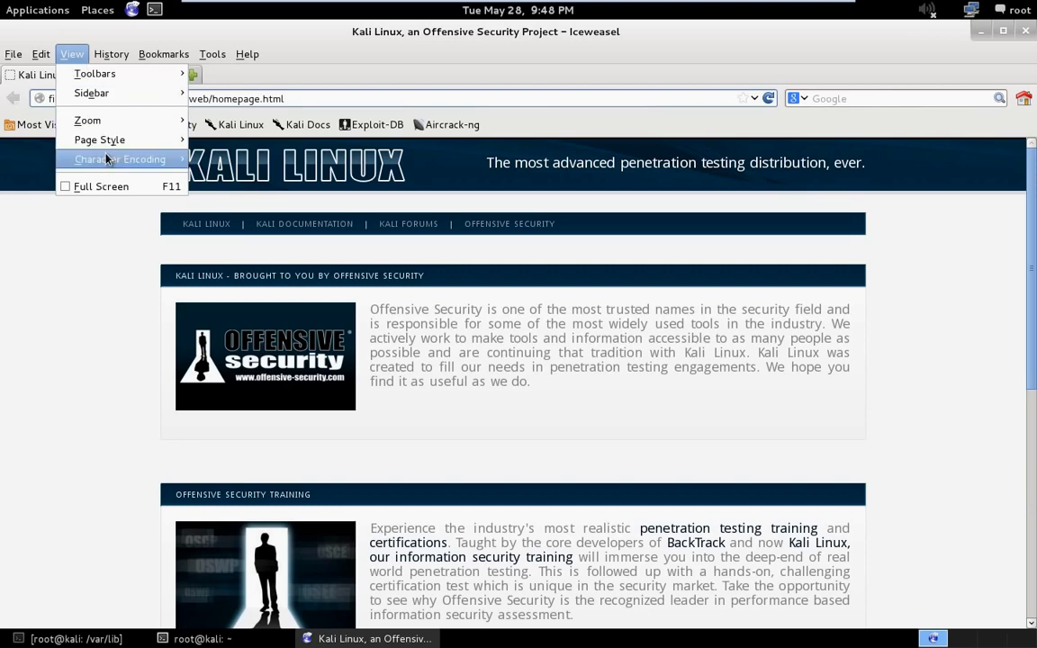
{"action": "mouse_move", "coordinate": [99, 159]}
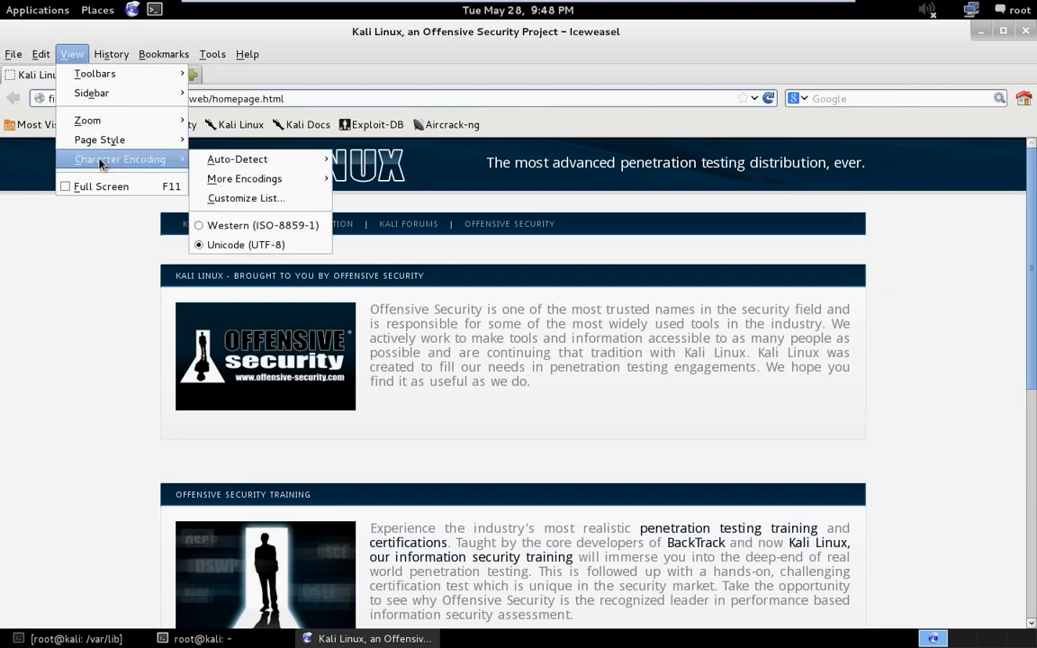
{"action": "mouse_move", "coordinate": [40, 54]}
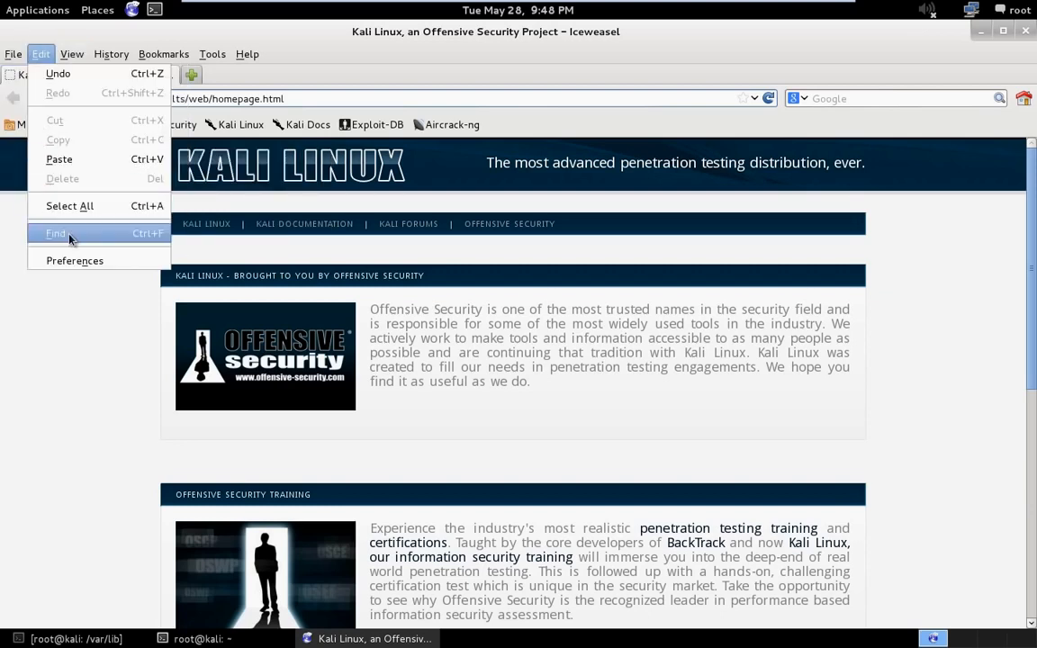
{"action": "left_click", "coordinate": [72, 261]}
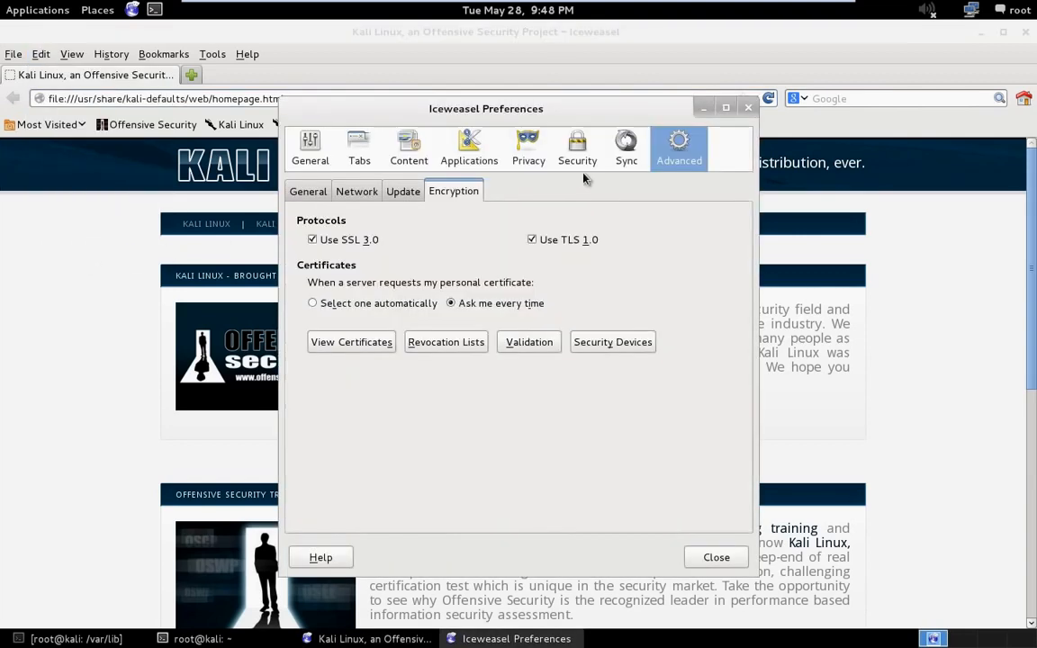
{"action": "left_click", "coordinate": [369, 342]}
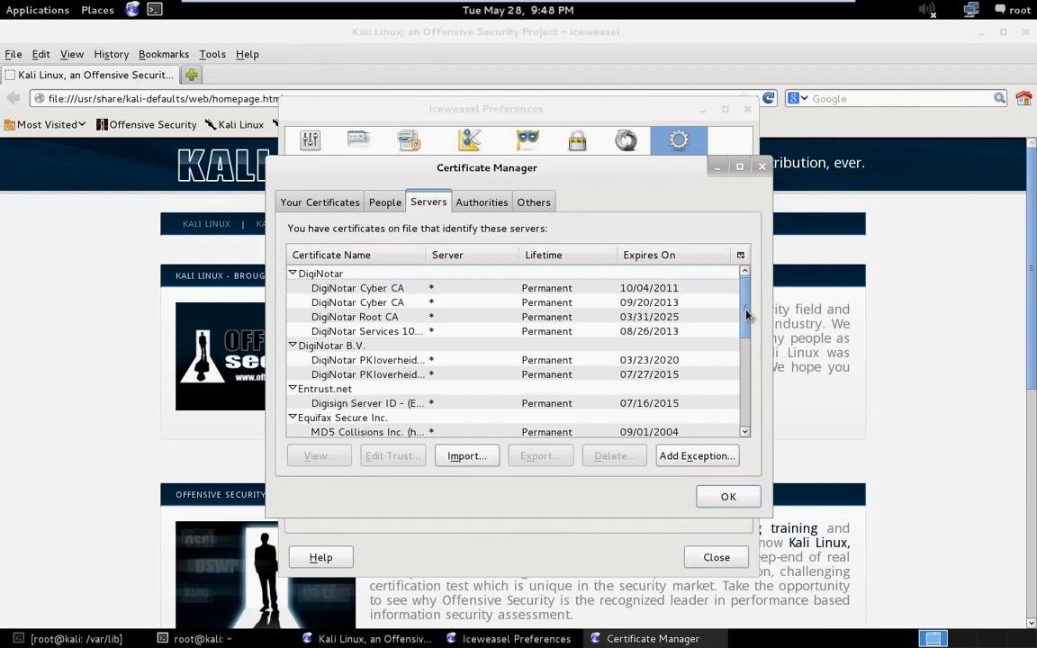
- Delete the kali server certificate for 127.0.0.1:9392 under OpenVAS Users United and close the browser preferences
{"action": "left_click_drag", "start_coordinate": [746, 310], "coordinate": [746, 353]}
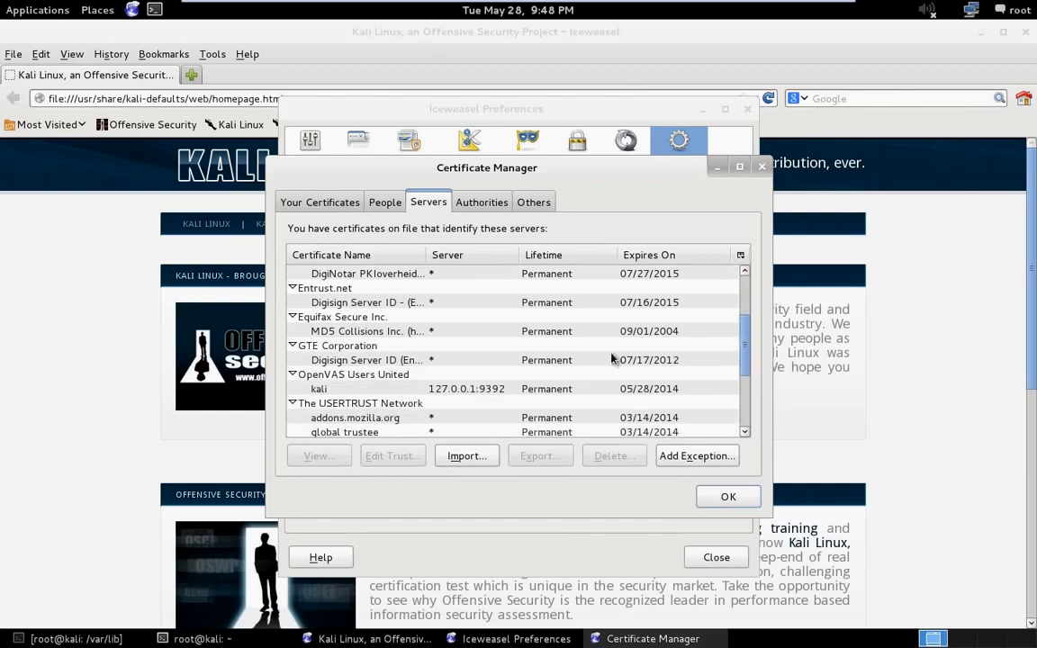
{"action": "double_click", "coordinate": [438, 378]}
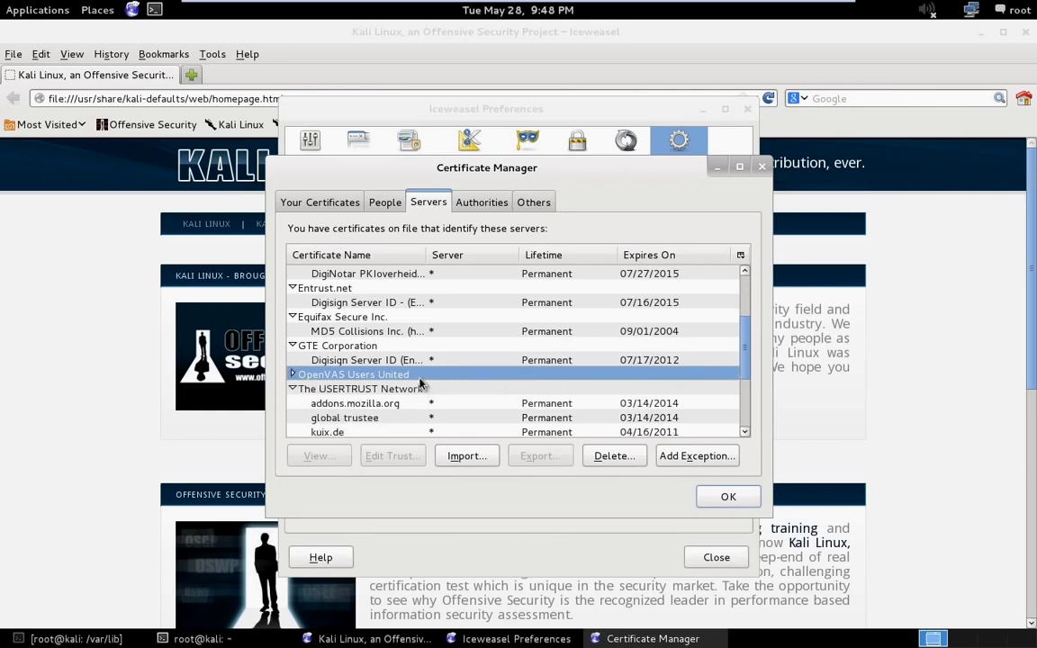
{"action": "left_click", "coordinate": [296, 375]}
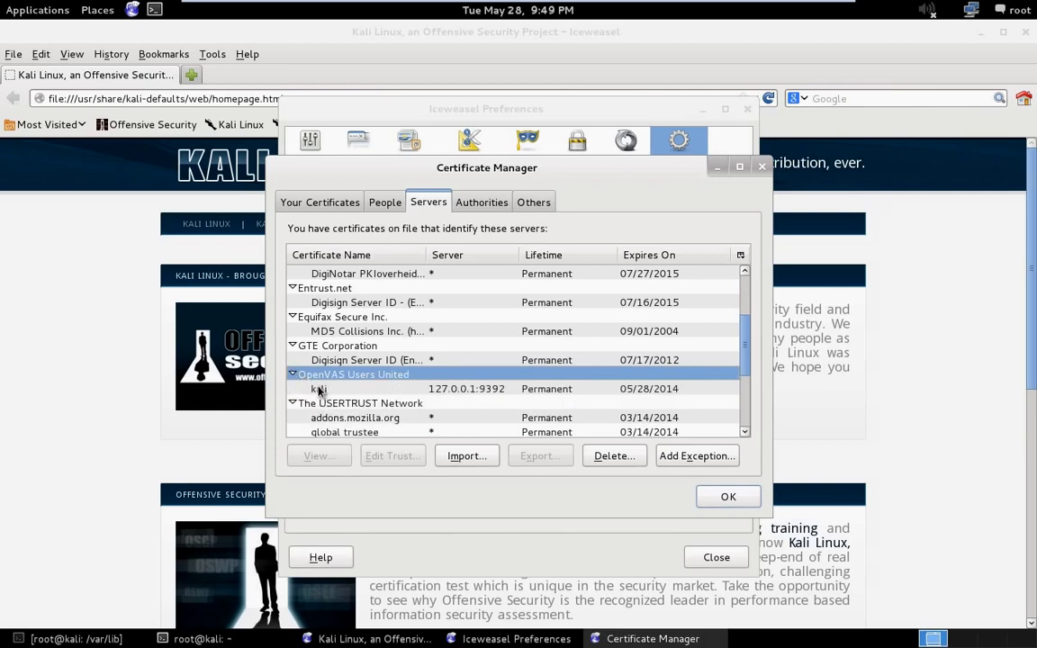
{"action": "left_click", "coordinate": [317, 388]}
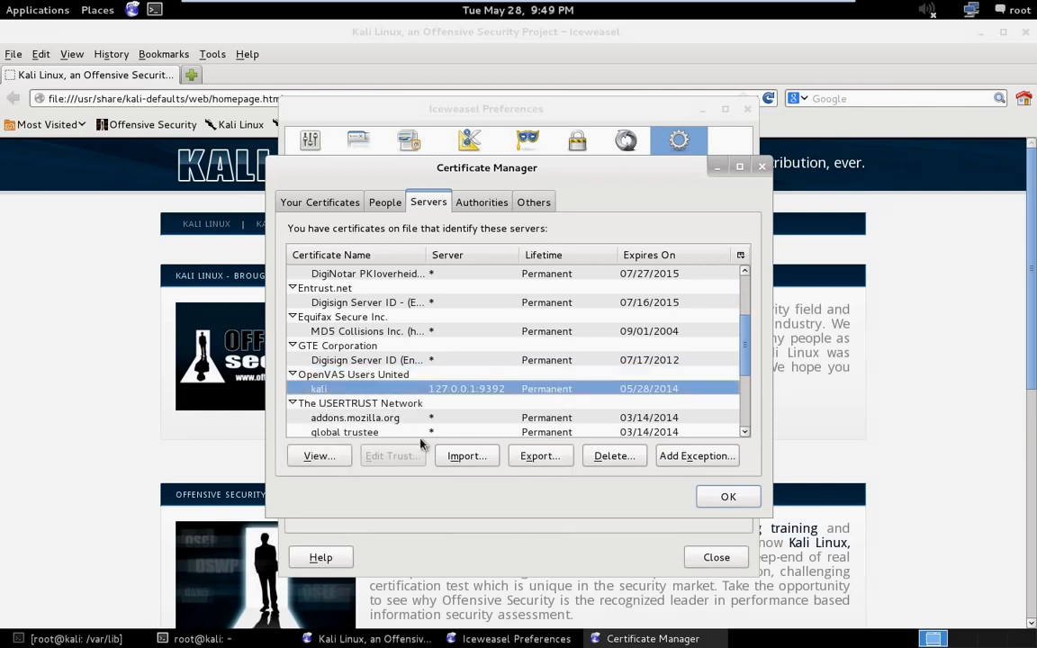
{"action": "left_click", "coordinate": [615, 456]}
{"action": "left_click", "coordinate": [627, 400]}
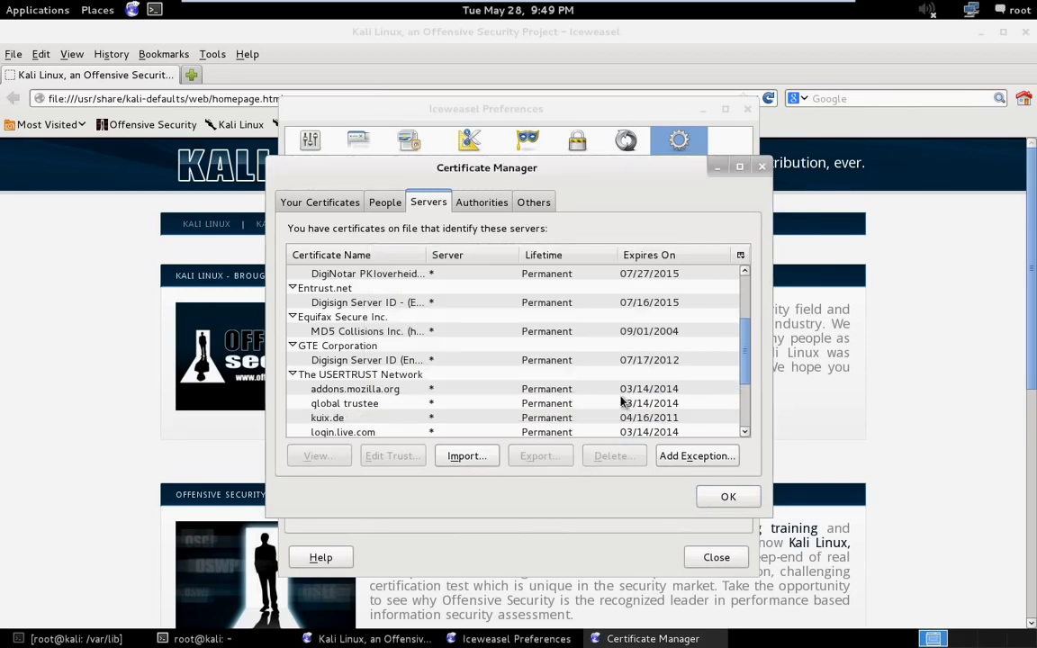
{"action": "left_click", "coordinate": [726, 495]}
{"action": "left_click", "coordinate": [718, 557]}
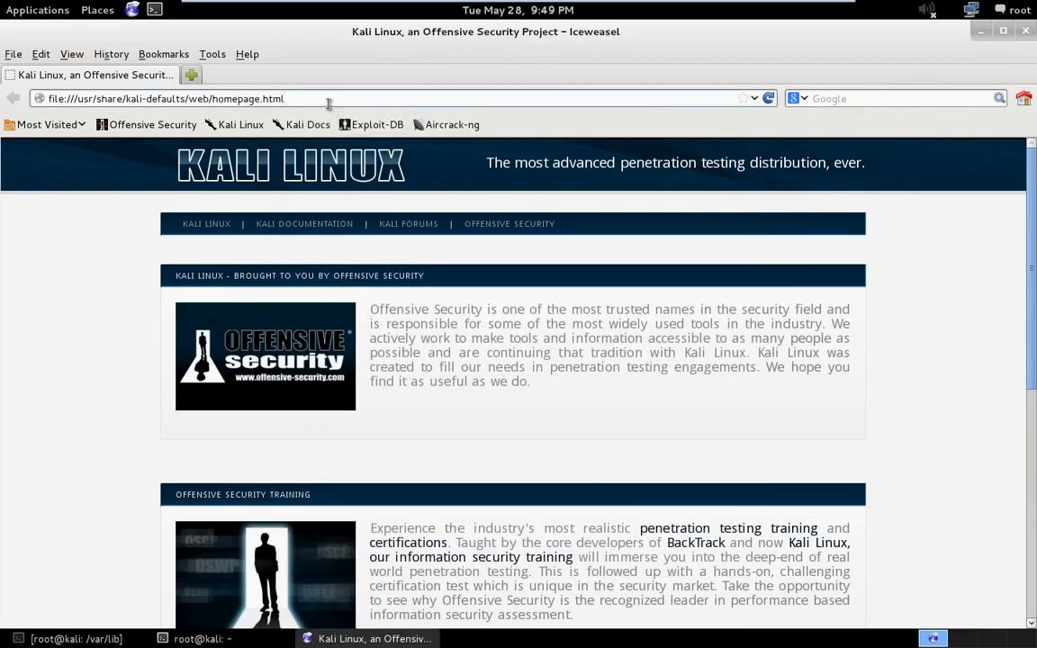
{"action": "left_click", "coordinate": [292, 97]}
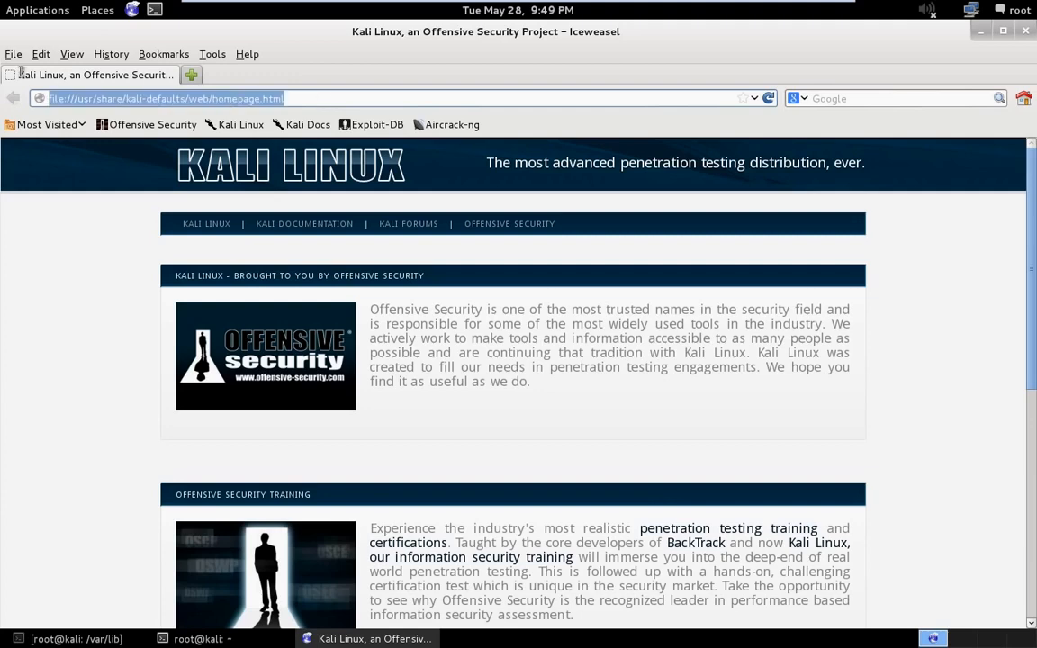
{"action": "type", "text": "https"}
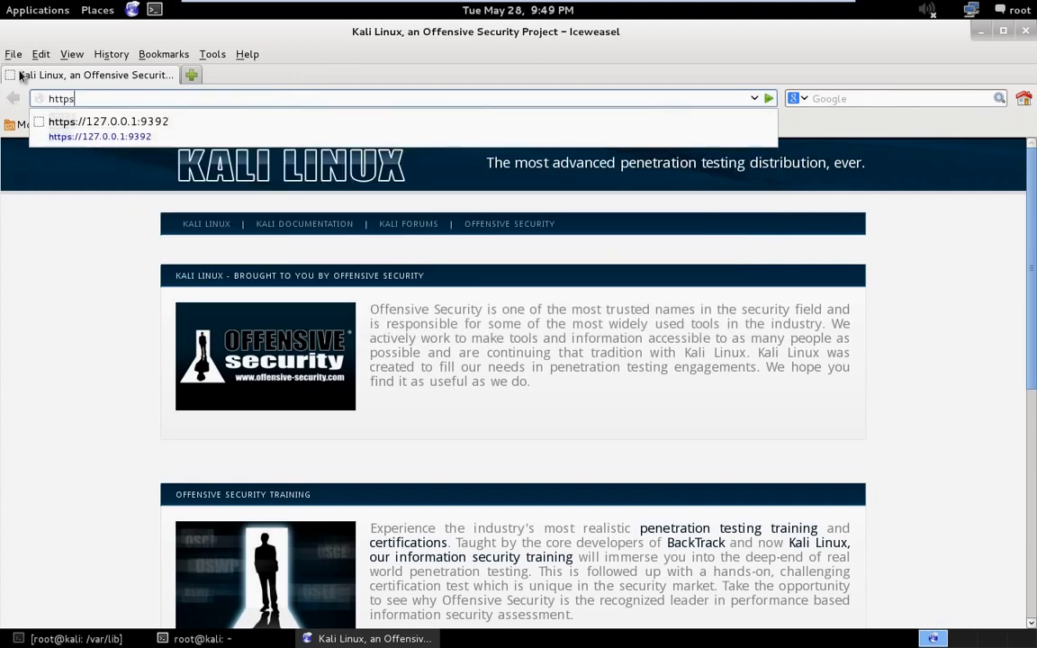
{"action": "type", "text": "://"}
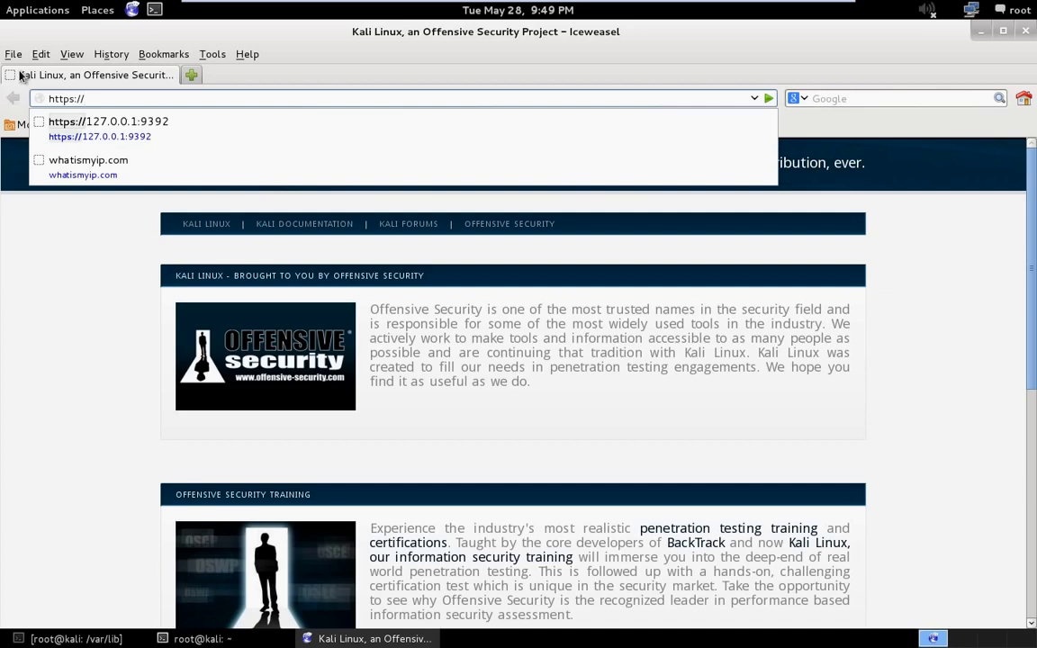
{"action": "key", "text": "Down"}
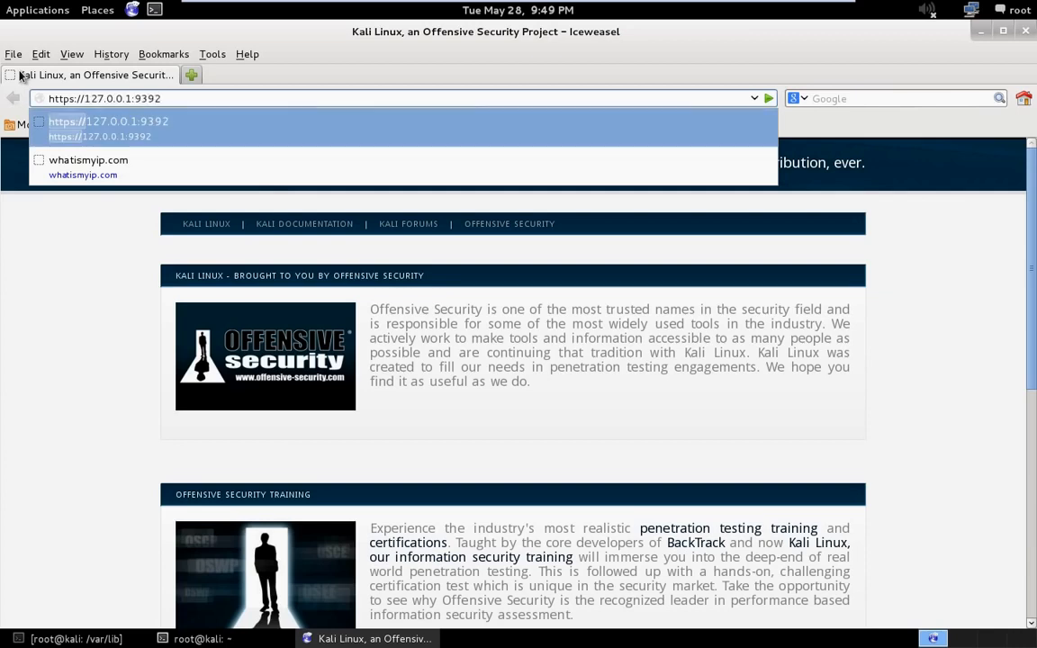
{"action": "key", "text": "Return"}
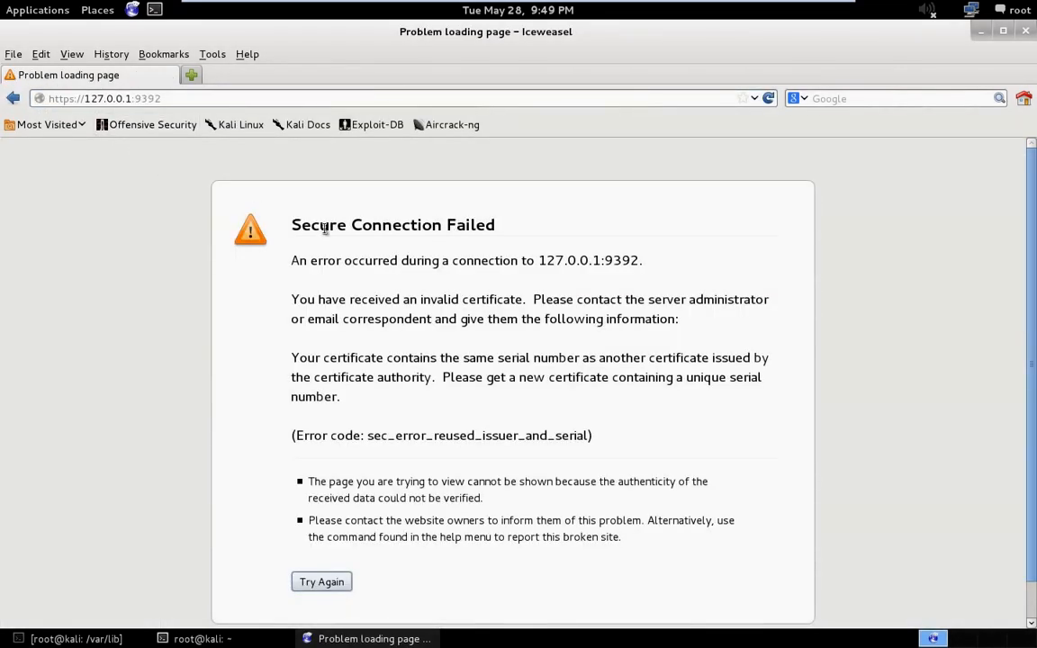
{"action": "scroll", "coordinate": [392, 211], "scroll_direction": "down", "scroll_amount": 1}
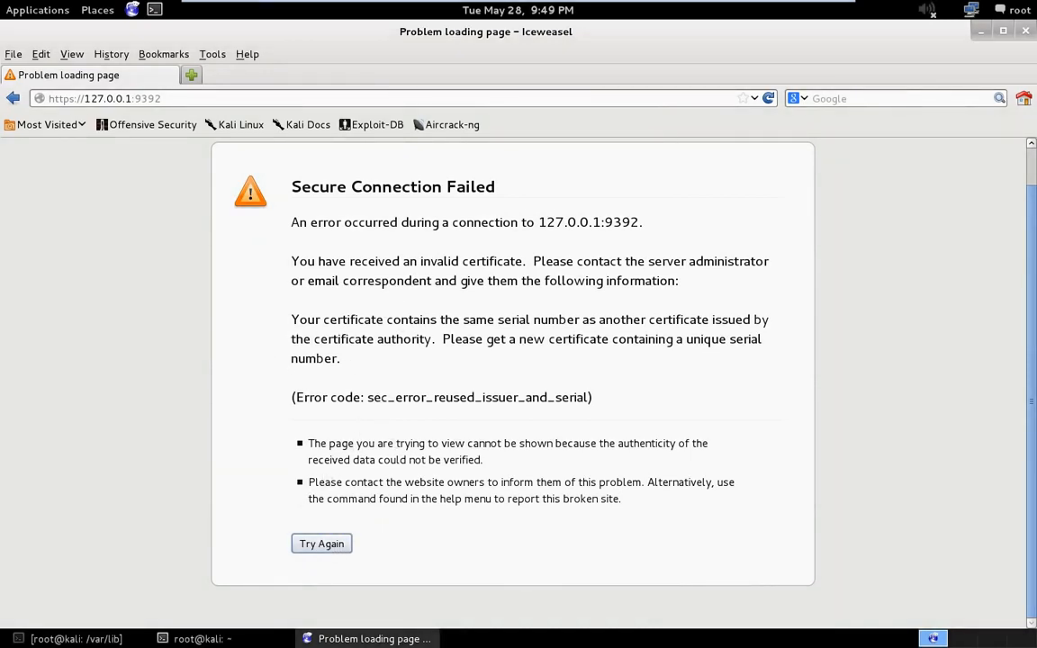
{"action": "left_click", "coordinate": [1027, 33]}
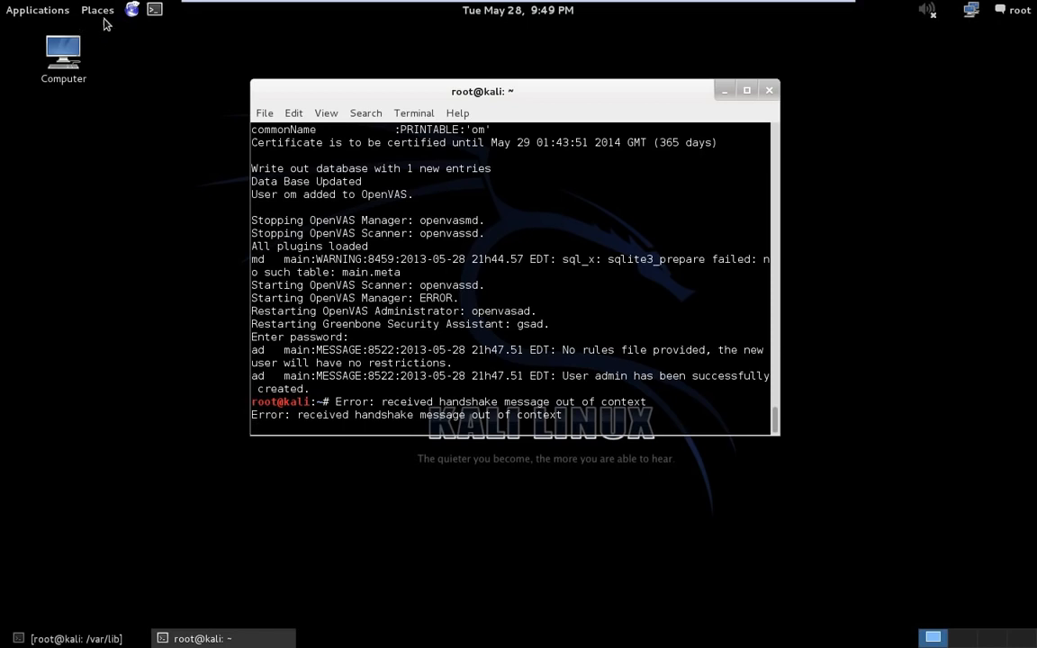
{"action": "left_click", "coordinate": [138, 11]}
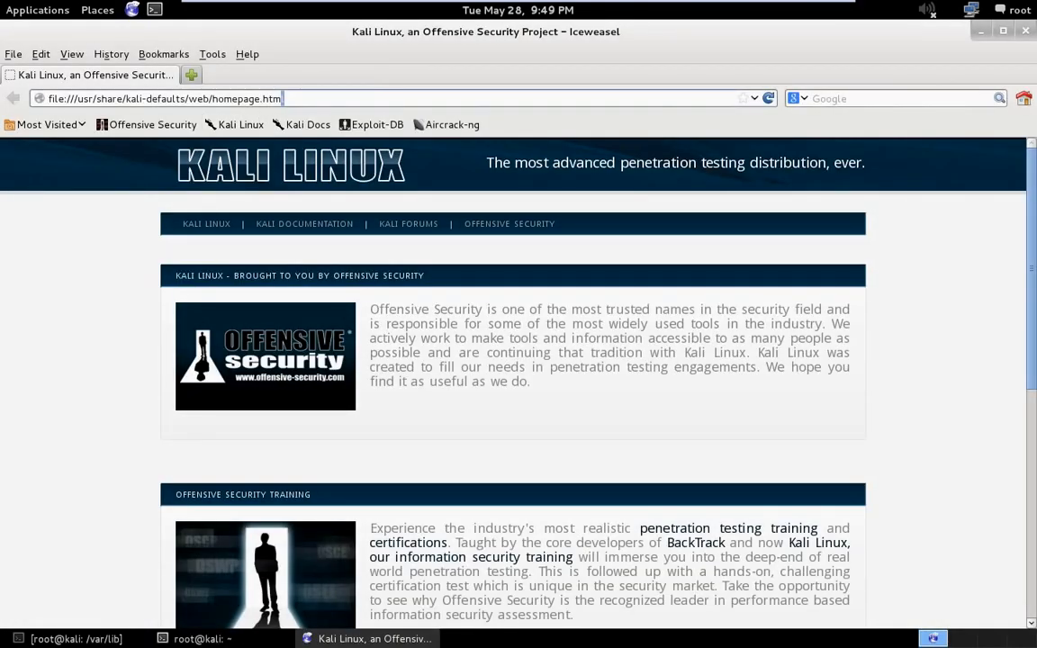
{"action": "type", "text": "https"}
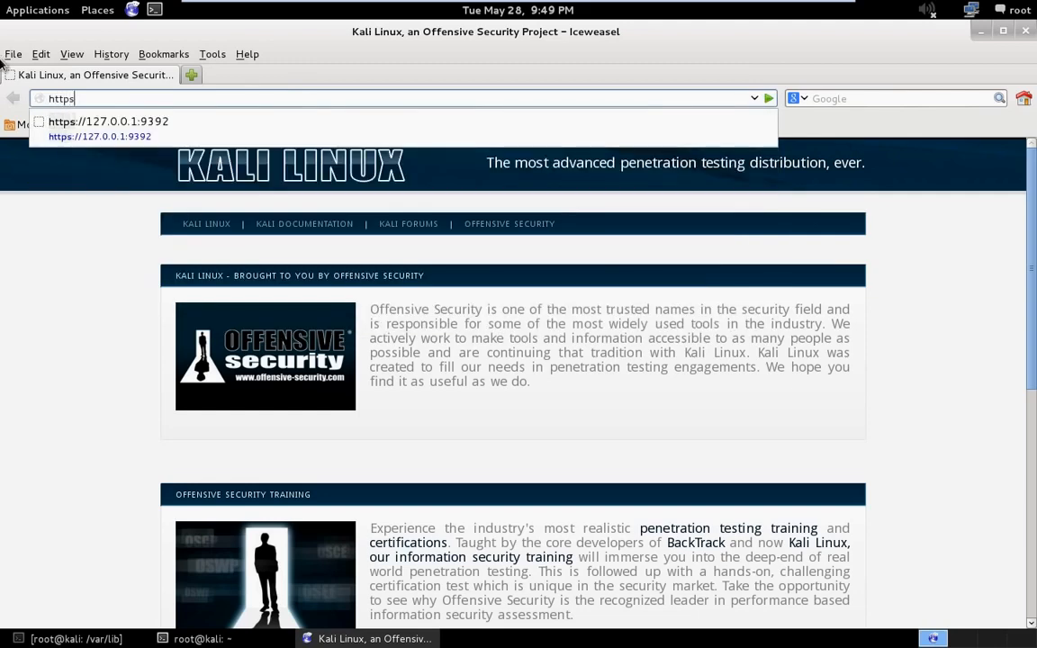
{"action": "key", "text": "Down"}
{"action": "key", "text": "Return"}
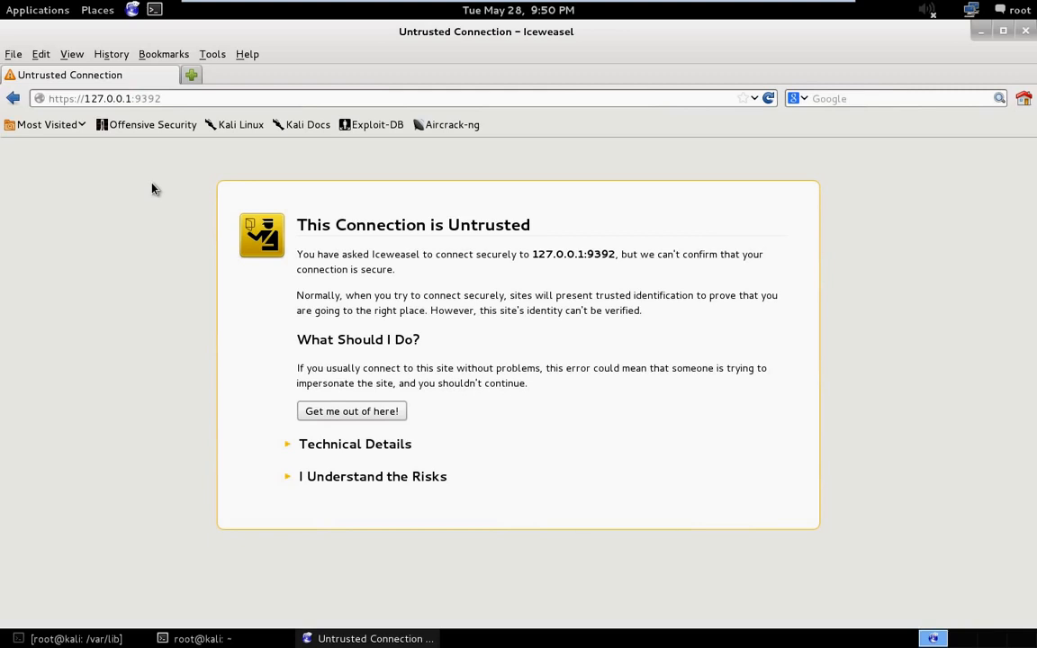
{"action": "left_click", "coordinate": [331, 478]}
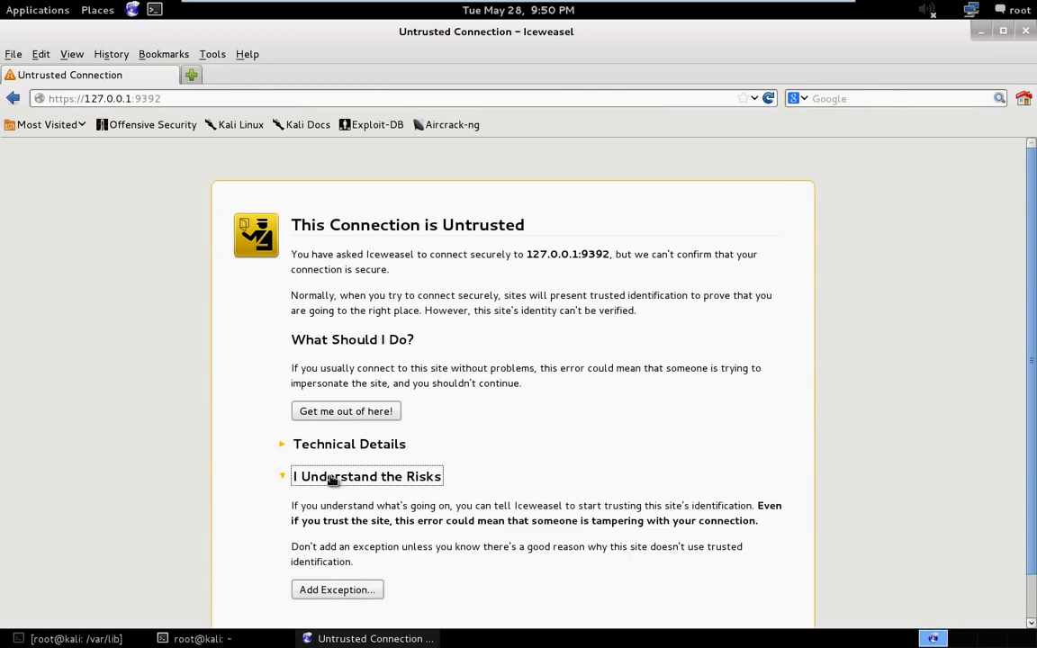
{"action": "scroll", "coordinate": [344, 540], "scroll_direction": "down", "scroll_amount": 1}
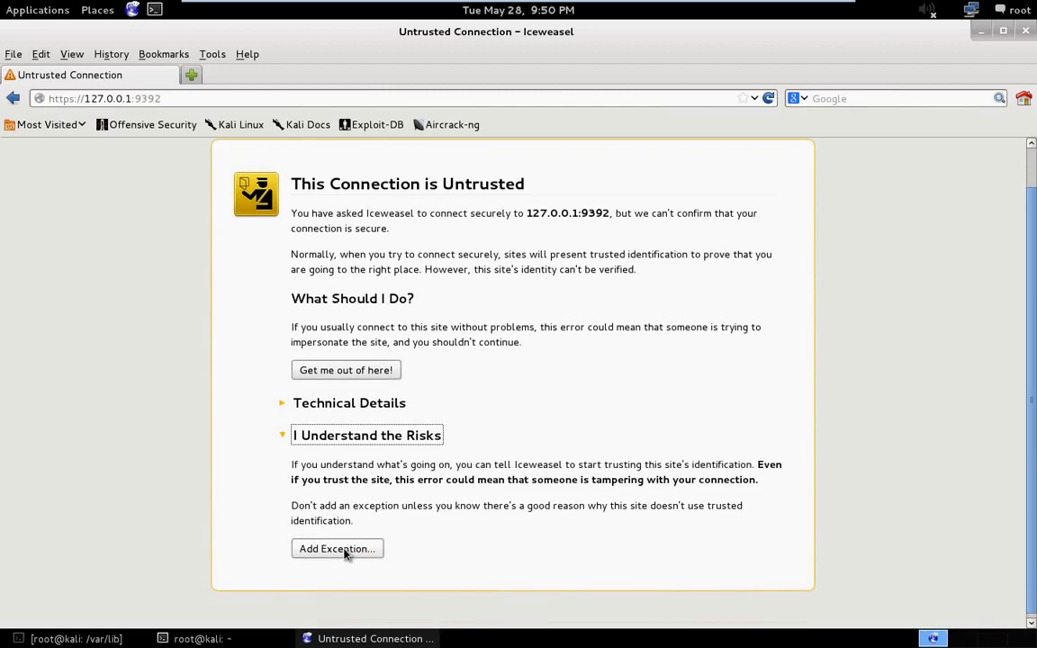
{"action": "left_click", "coordinate": [338, 549]}
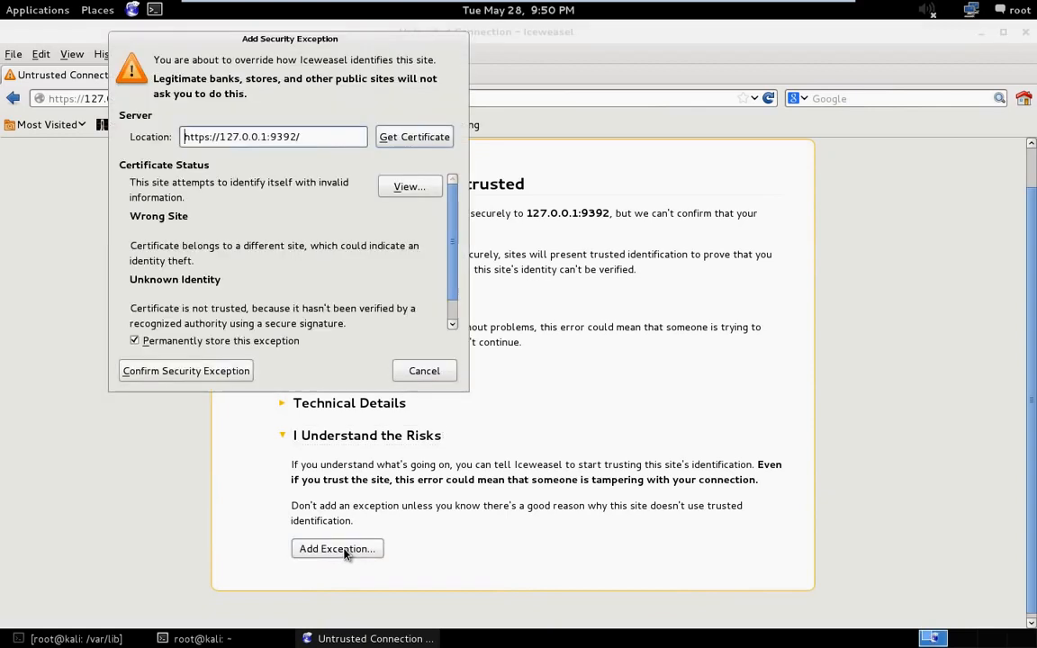
{"action": "left_click", "coordinate": [170, 372]}
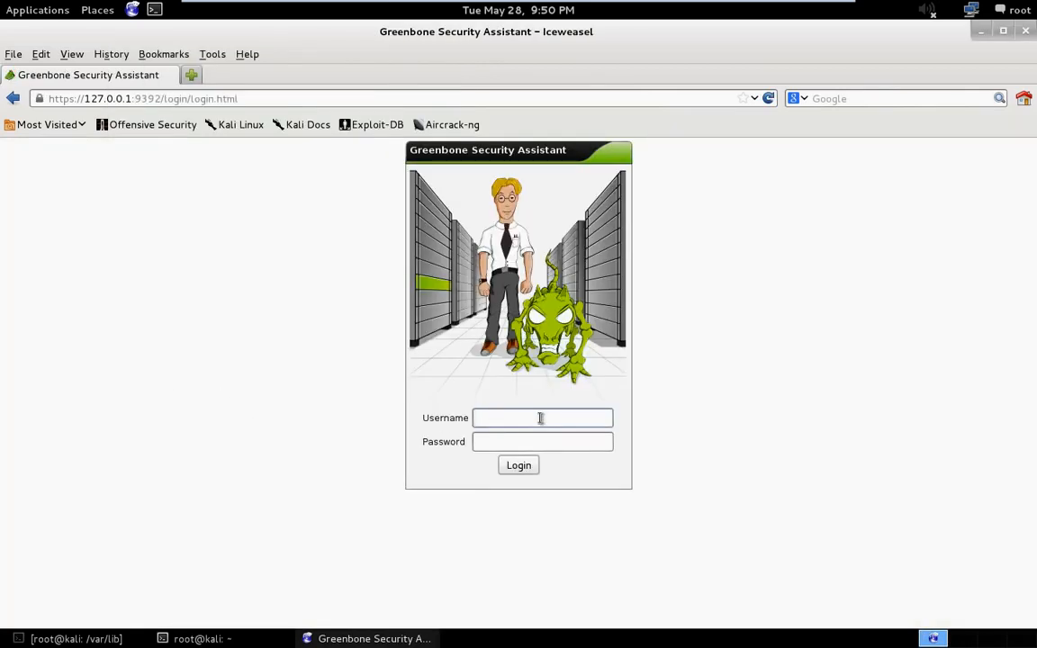
- Log in to Greenbone Security Assistant as admin with the account password
{"action": "left_click", "coordinate": [541, 418]}
{"action": "type", "text": "admin"}
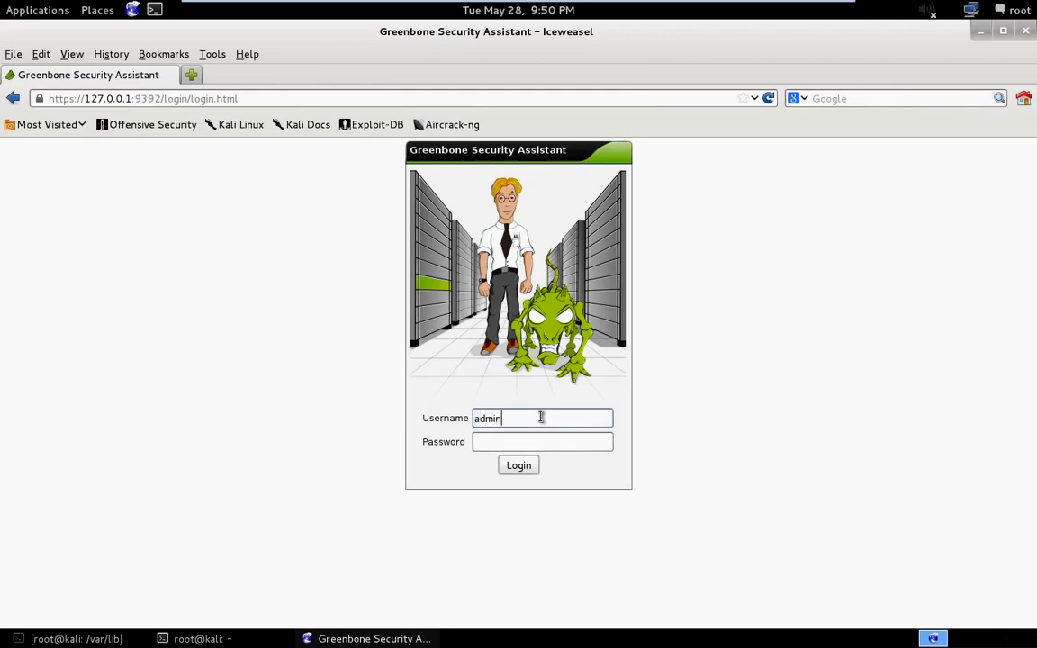
{"action": "key", "text": "Tab"}
{"action": "type", "text": "*********"}
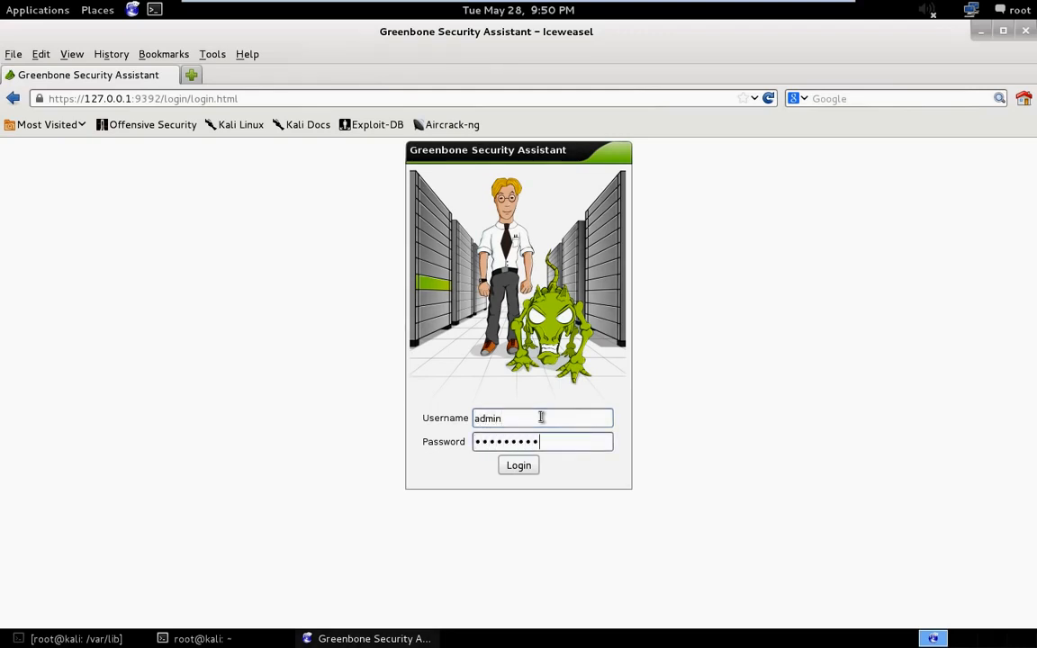
{"action": "type", "text": "**"}
{"action": "key", "text": "Return"}
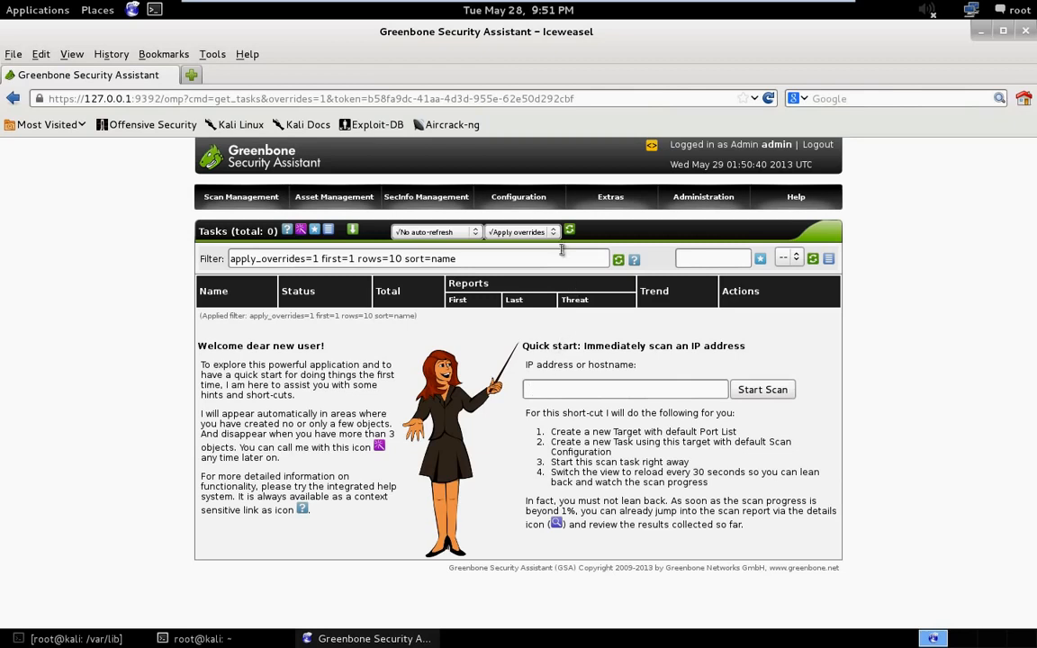
- Open the NVT Feed management page to check the feed version and synchronization option
{"action": "mouse_move", "coordinate": [541, 199]}
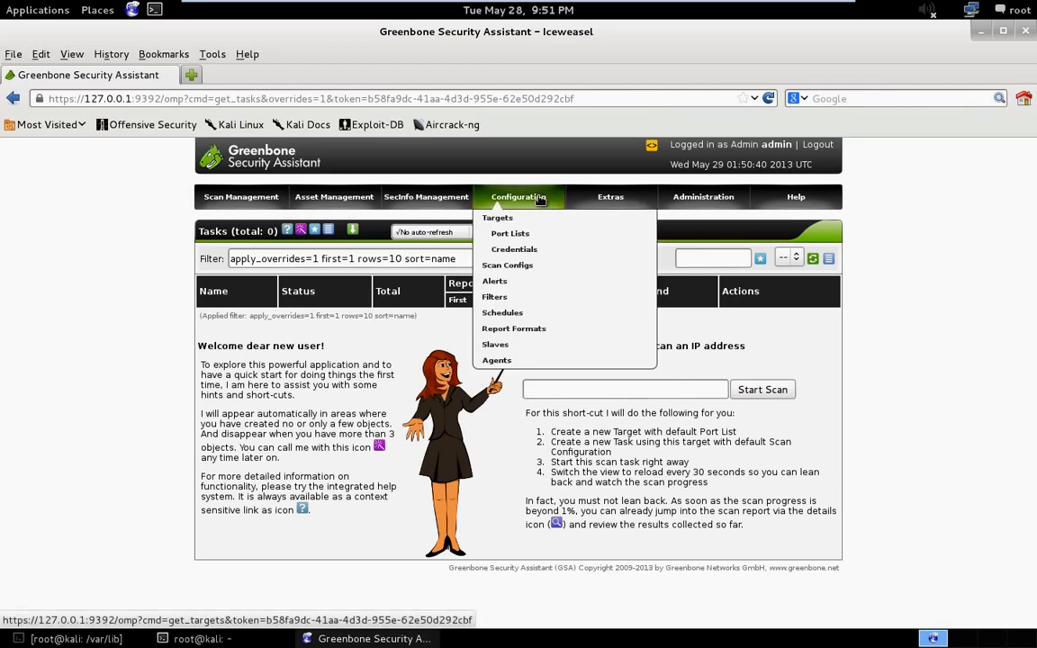
{"action": "mouse_move", "coordinate": [698, 198]}
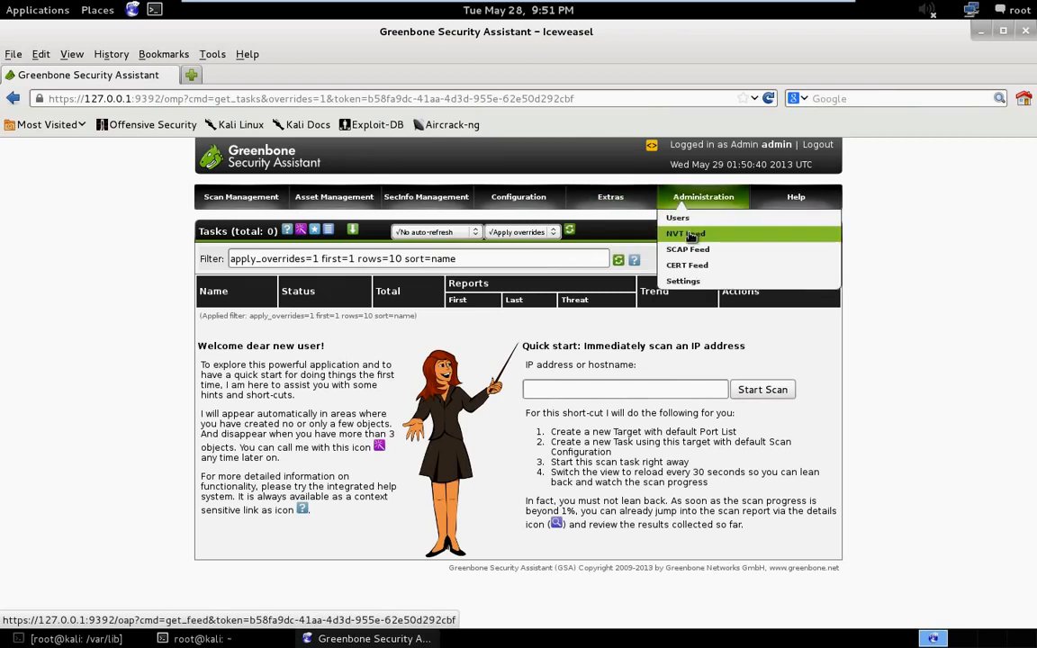
{"action": "left_click", "coordinate": [690, 235]}
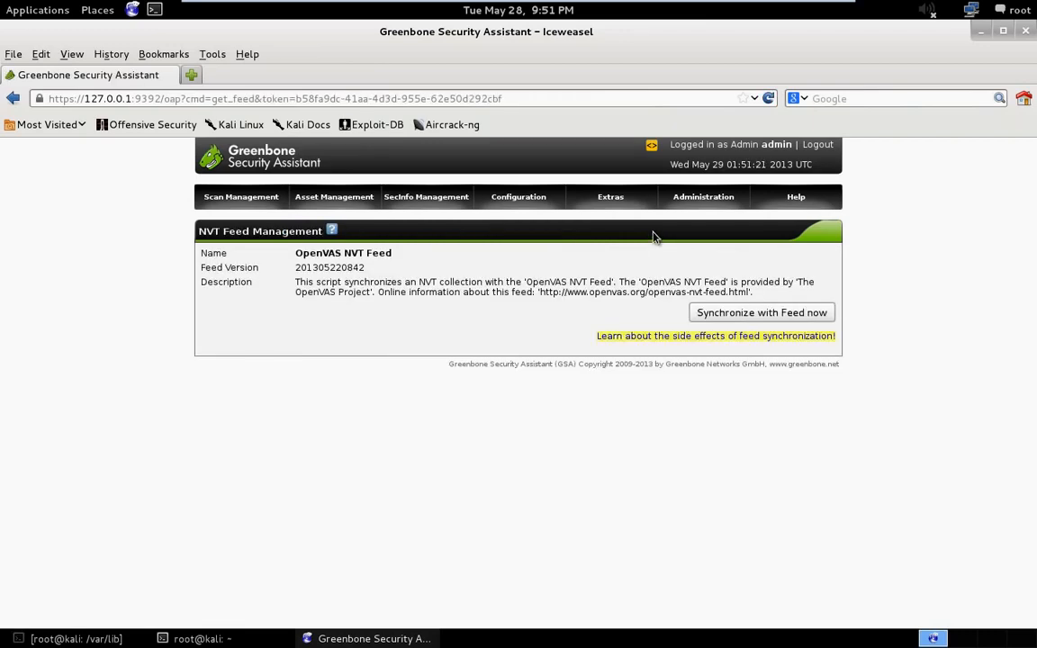
- Create a new user with a login name, password and the Observer role, and dismiss the browser's offer to remember the password
{"action": "mouse_move", "coordinate": [696, 202]}
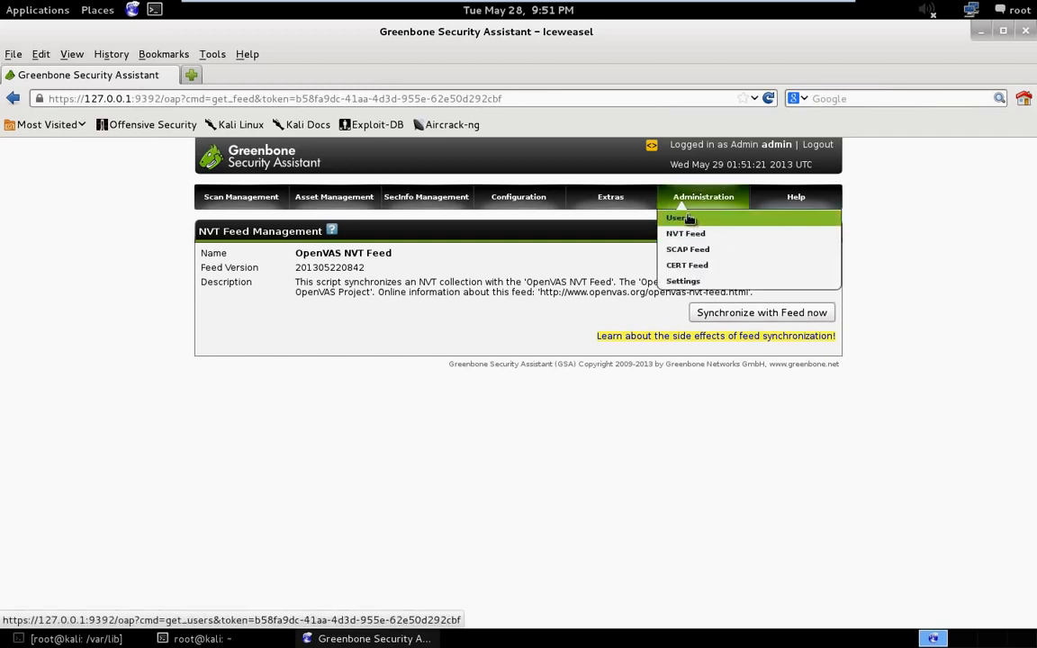
{"action": "left_click", "coordinate": [681, 218]}
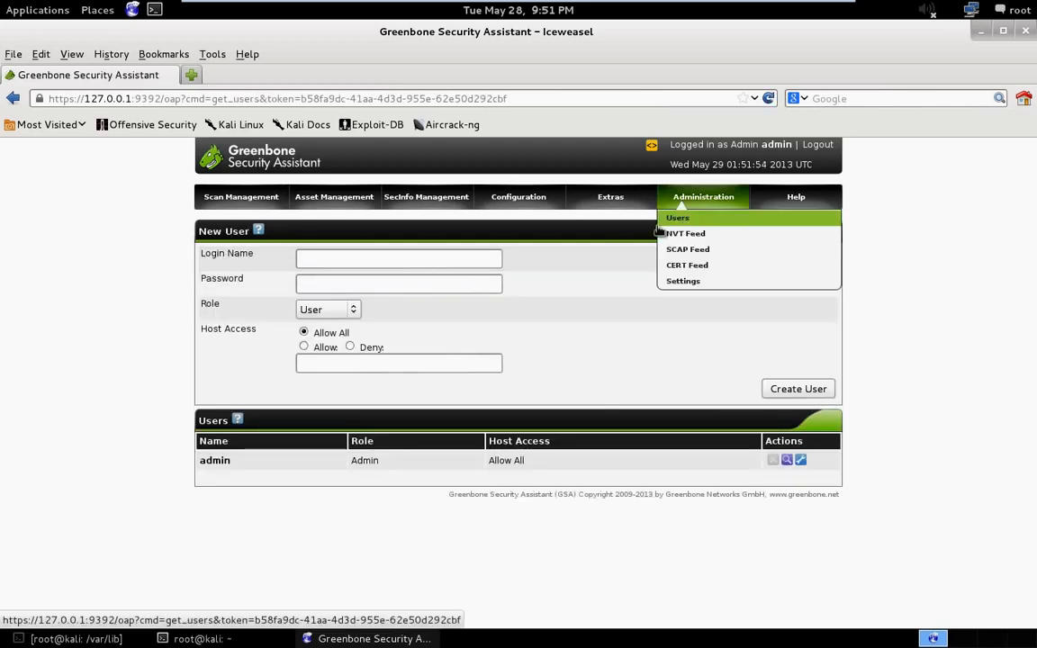
{"action": "left_click", "coordinate": [380, 267]}
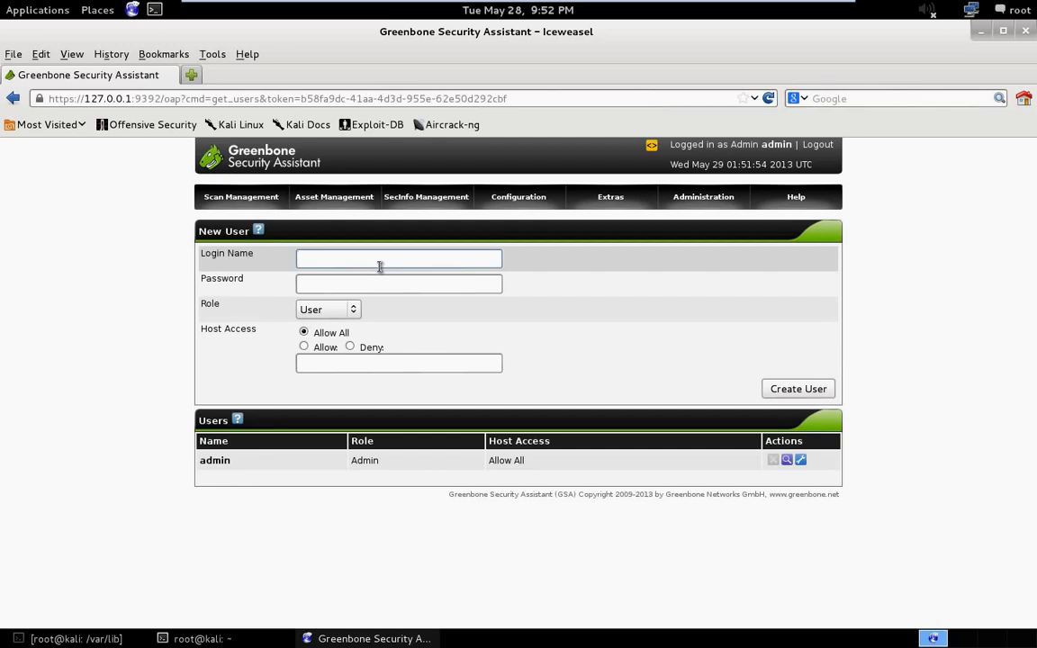
{"action": "type", "text": "bob"}
{"action": "left_click", "coordinate": [370, 285]}
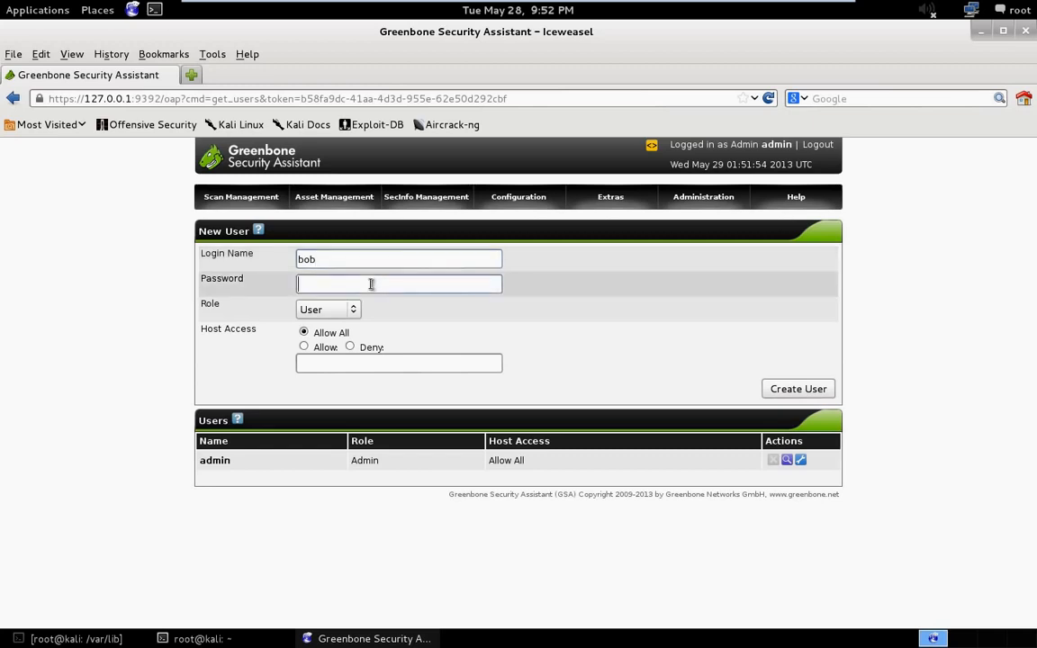
{"action": "type", "text": "password"}
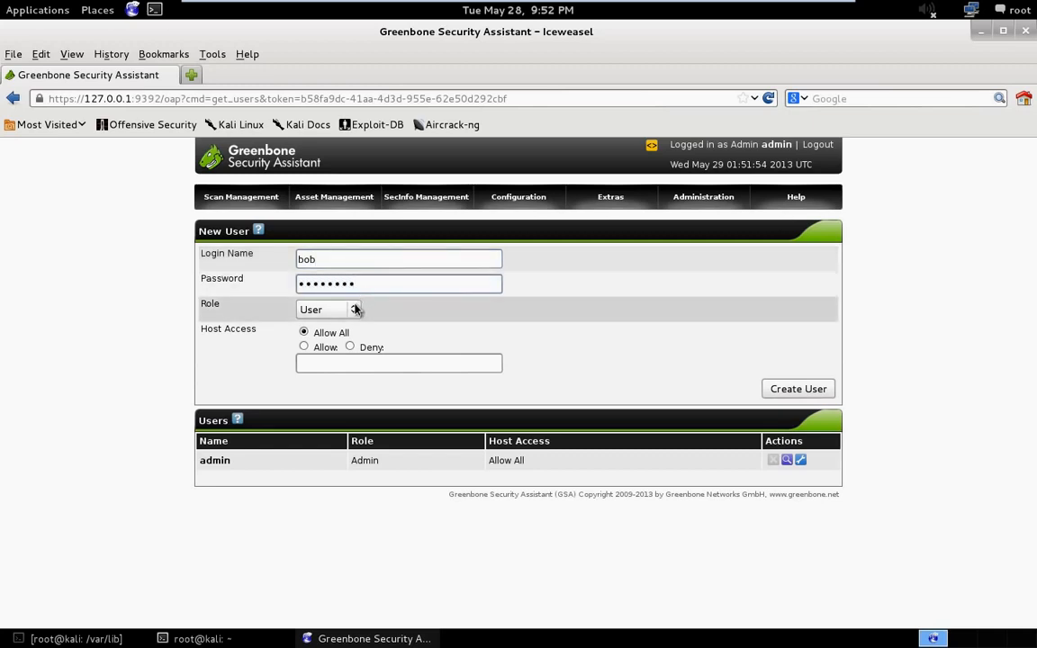
{"action": "left_click", "coordinate": [354, 310]}
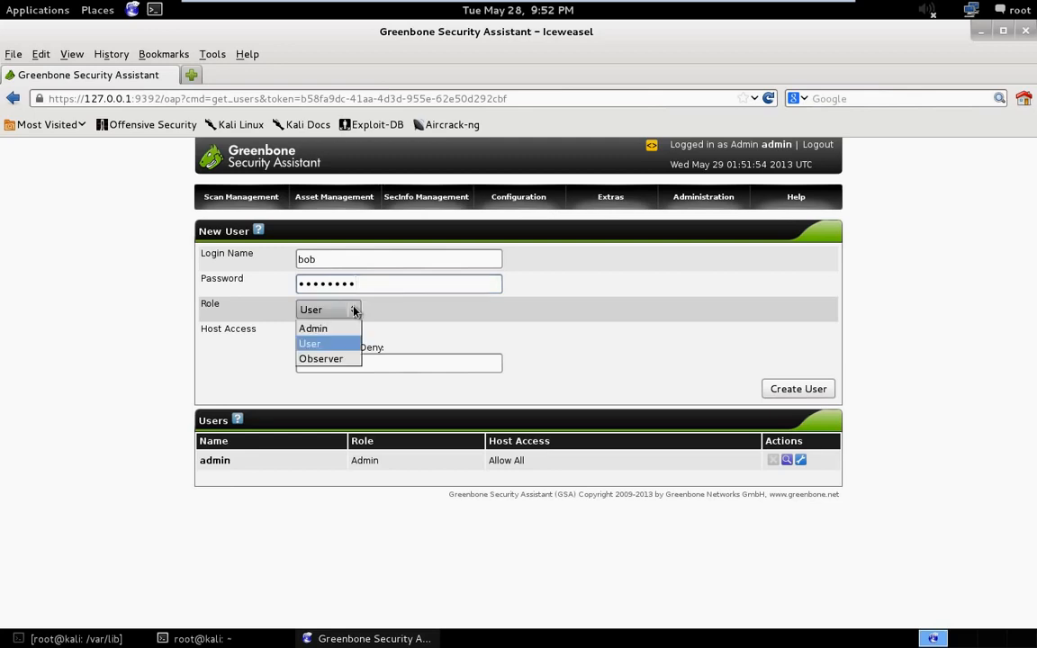
{"action": "left_click", "coordinate": [331, 359]}
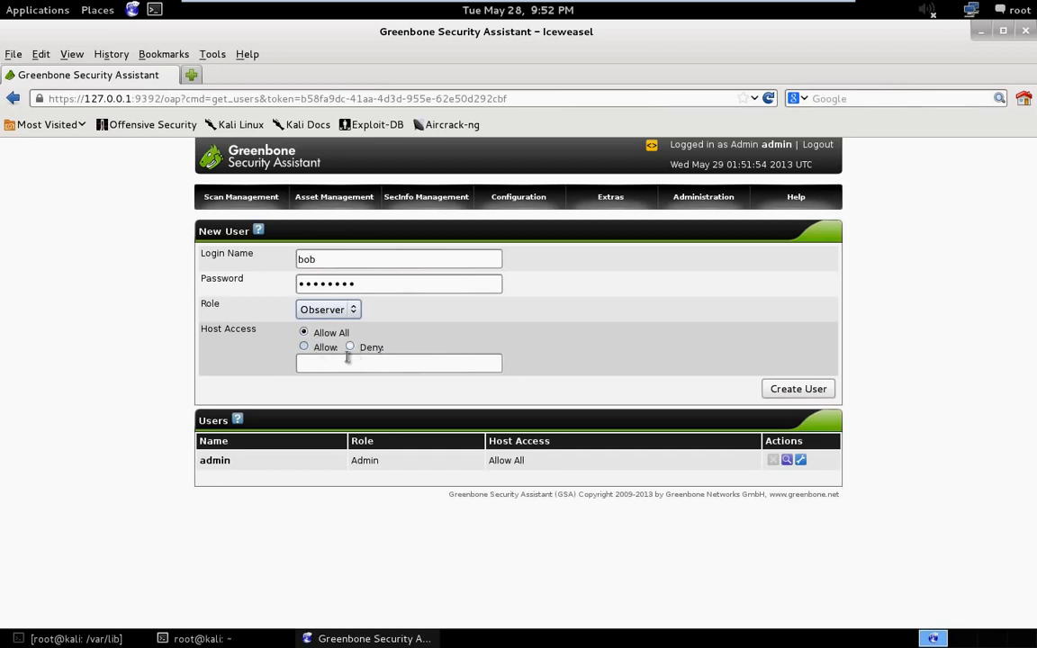
{"action": "left_click", "coordinate": [781, 395]}
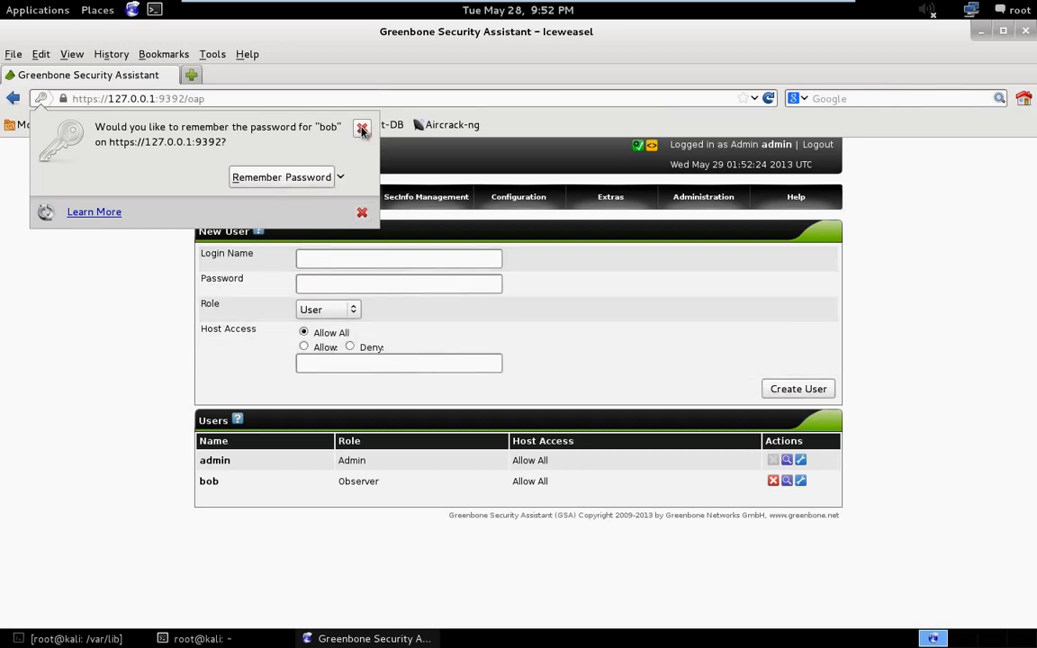
{"action": "left_click", "coordinate": [361, 131]}
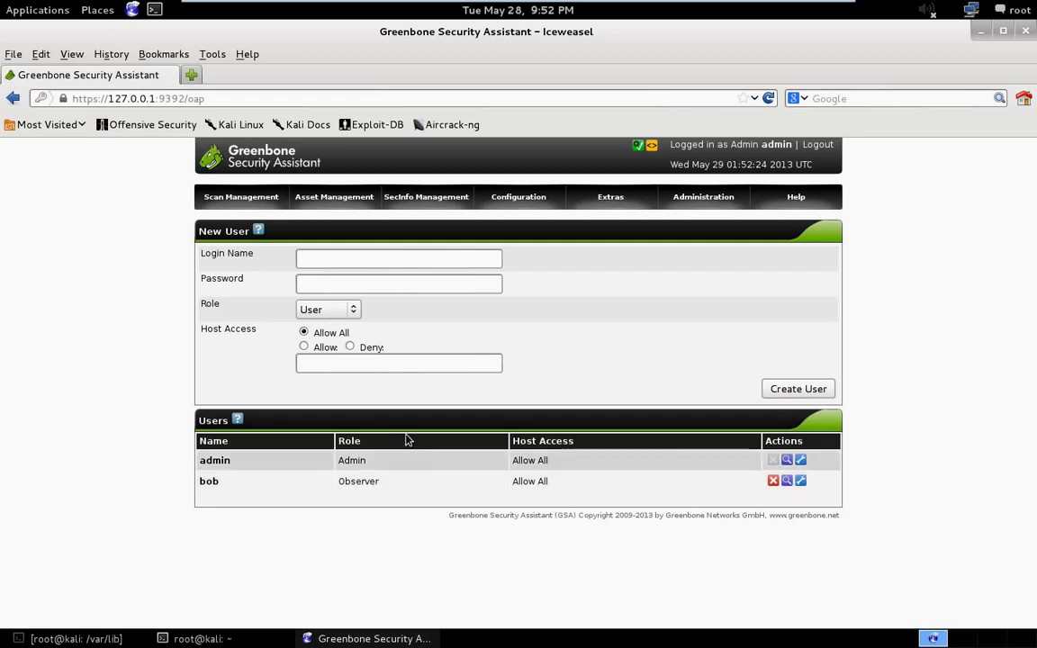
- Start a new scan target from the Targets page and name it "ACME, inc."
{"action": "mouse_move", "coordinate": [606, 207]}
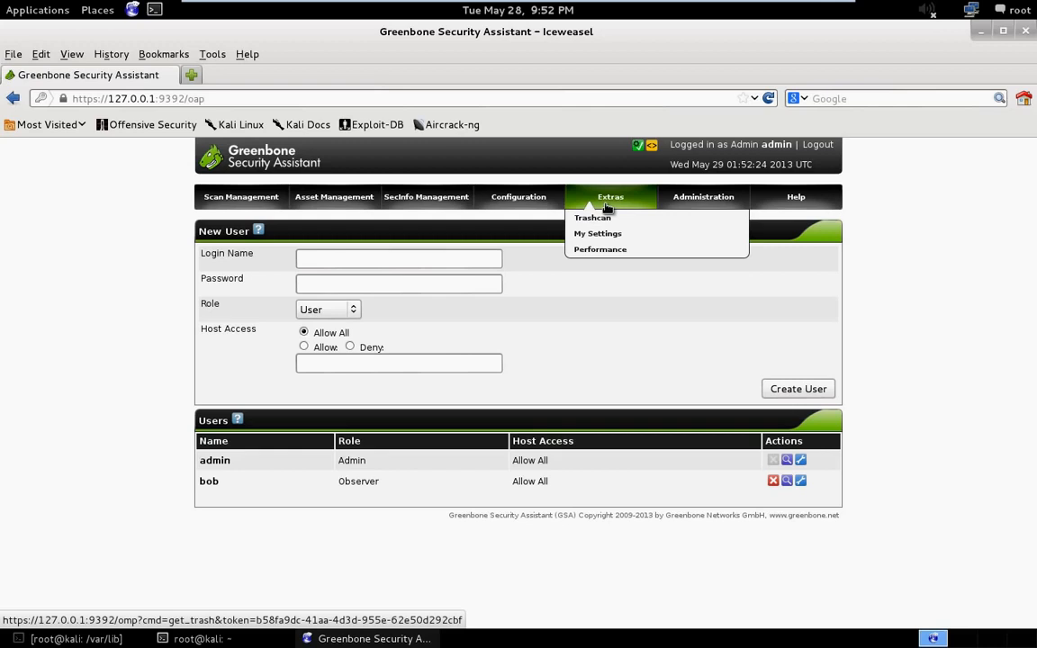
{"action": "mouse_move", "coordinate": [532, 213]}
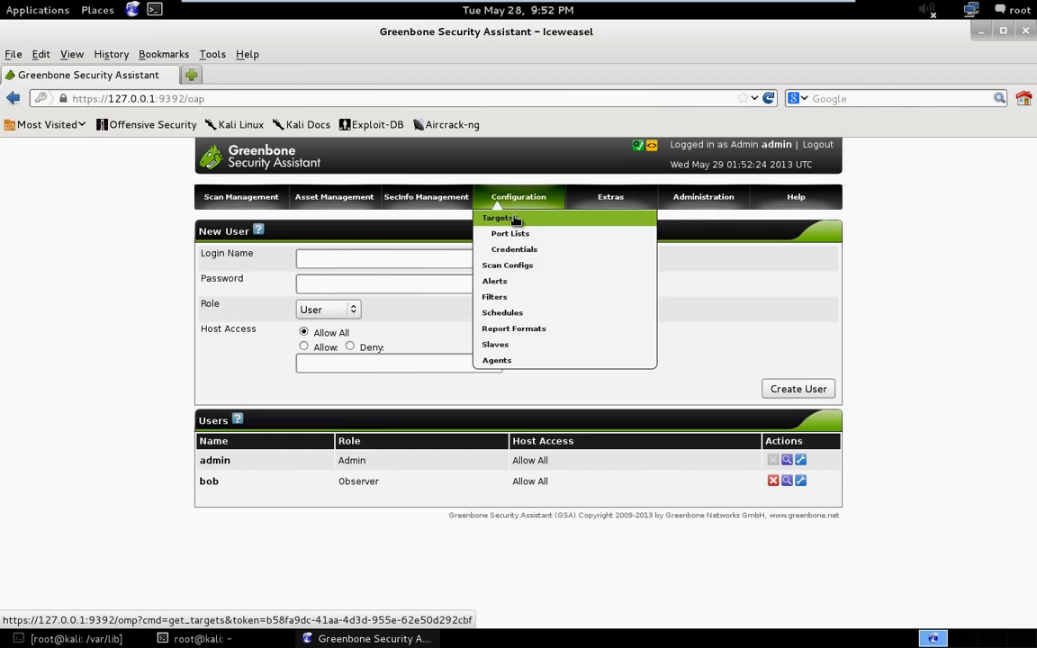
{"action": "left_click", "coordinate": [514, 220]}
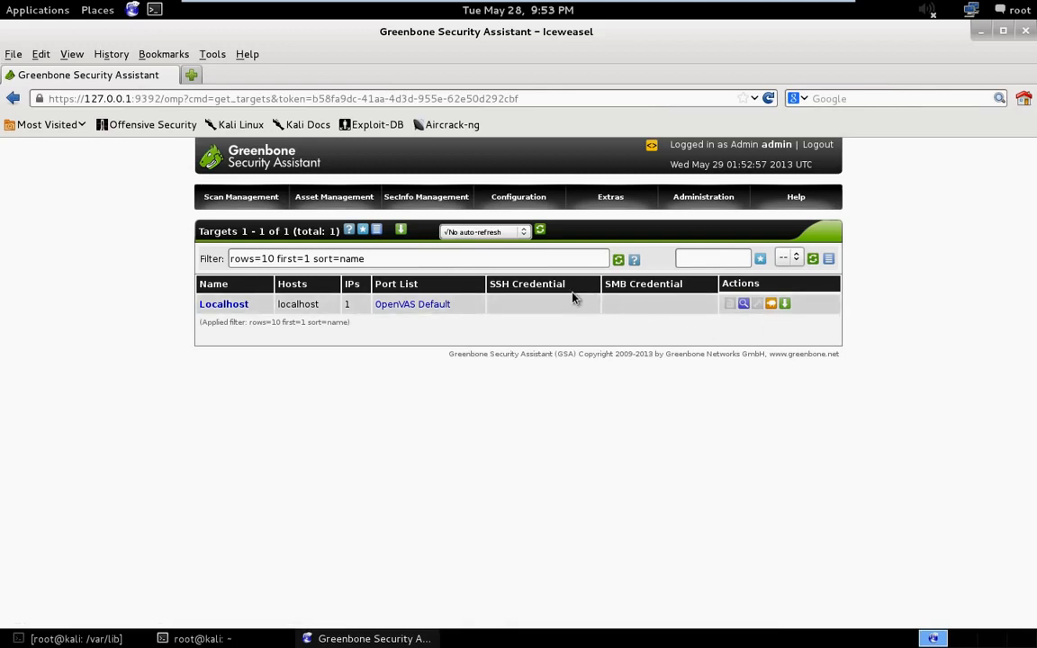
{"action": "left_click", "coordinate": [363, 230]}
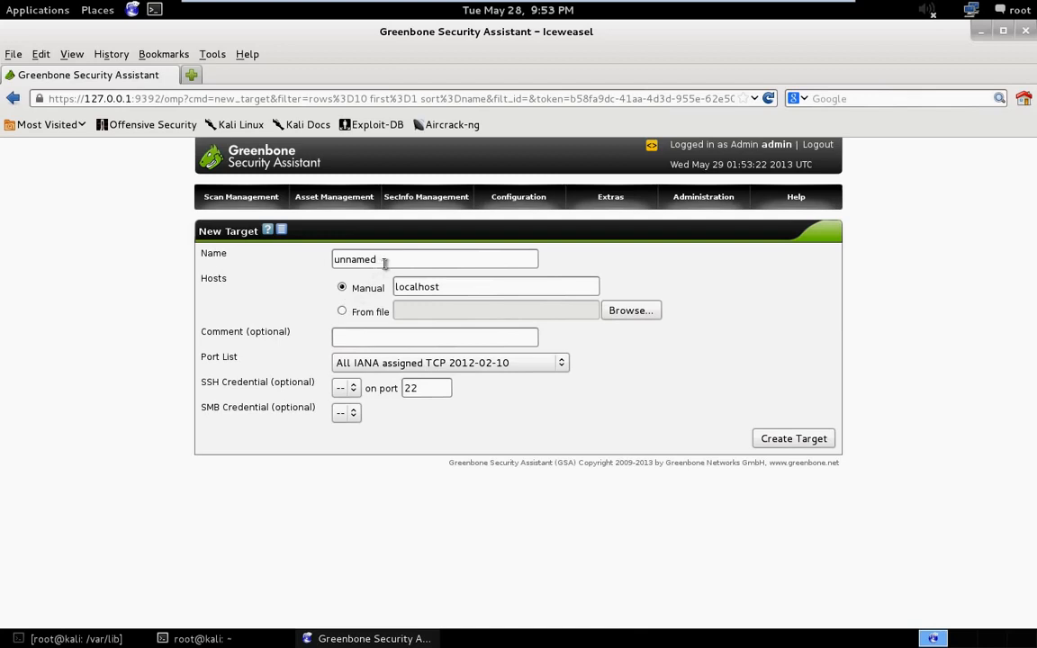
{"action": "double_click", "coordinate": [384, 262]}
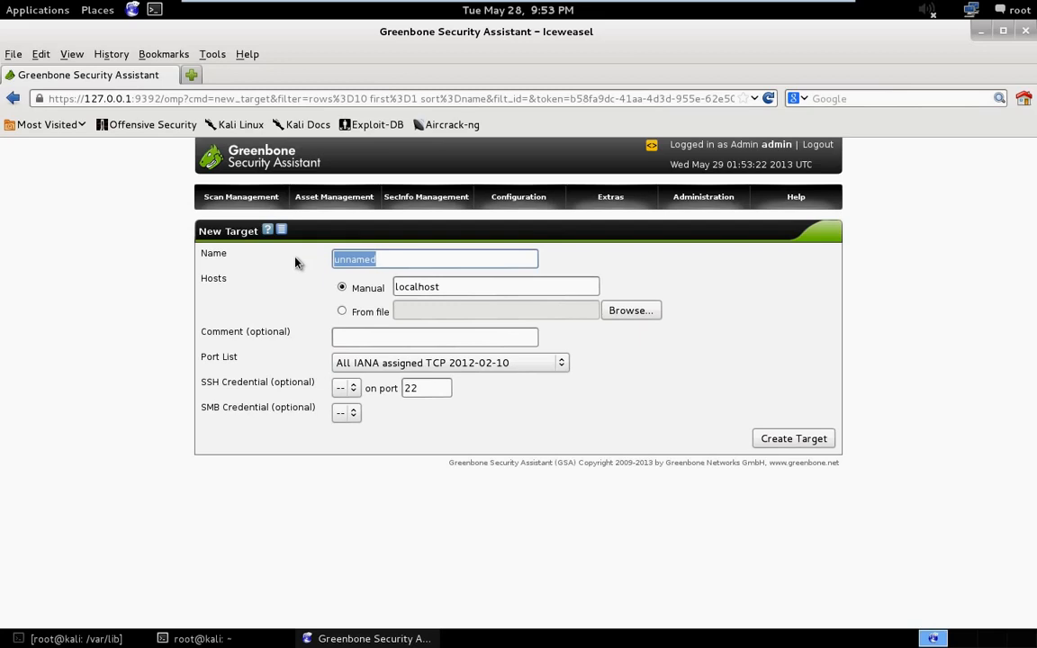
{"action": "type", "text": "A"}
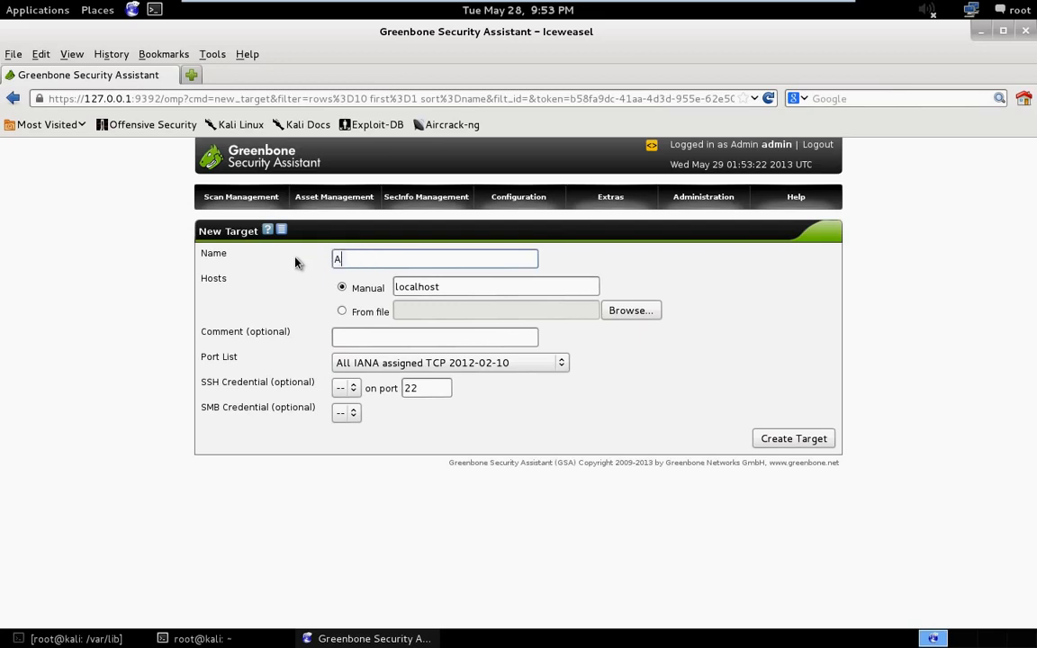
{"action": "type", "text": "CME,"}
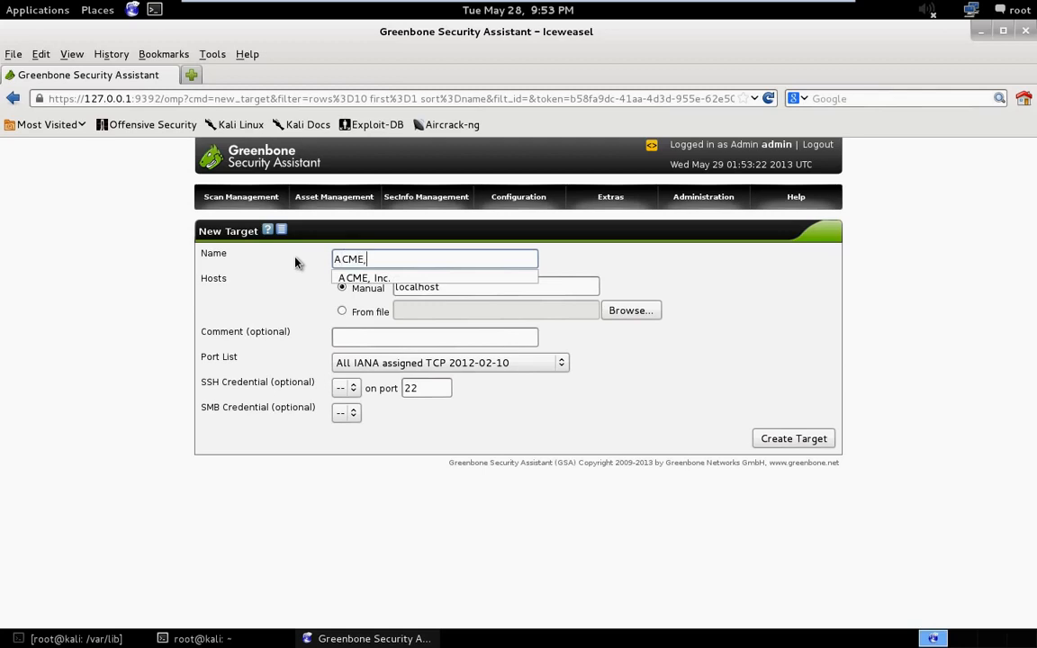
{"action": "type", "text": " inc."}
{"action": "left_click", "coordinate": [296, 263]}
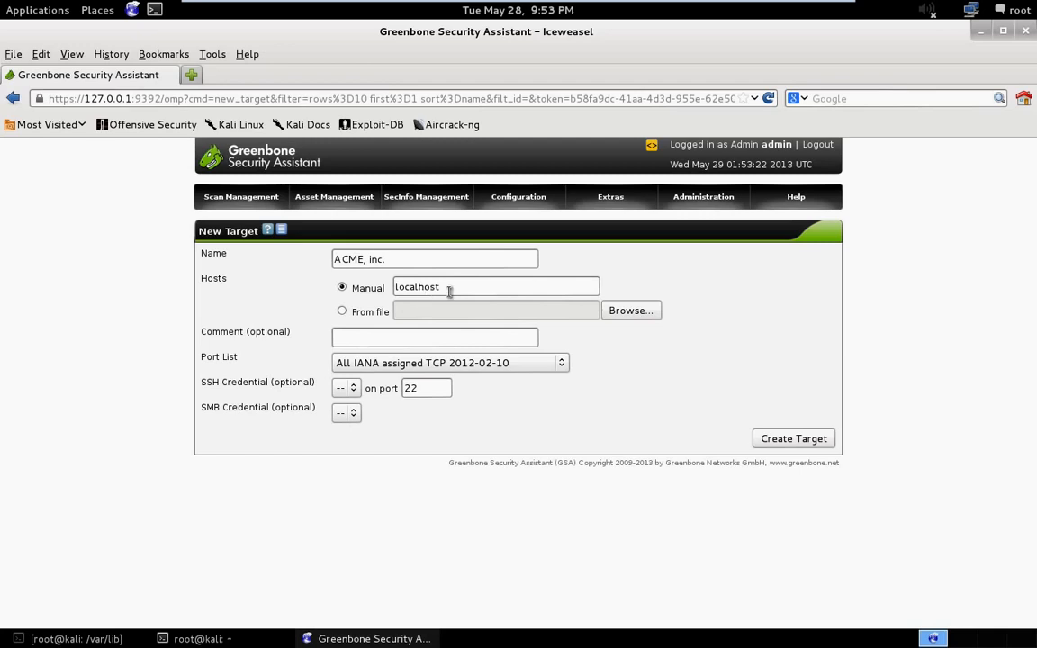
- Replace the target's manual host entry with 192.168.2.2, leaving the host file selection without choosing a file
{"action": "left_click_drag", "start_coordinate": [449, 290], "coordinate": [332, 279]}
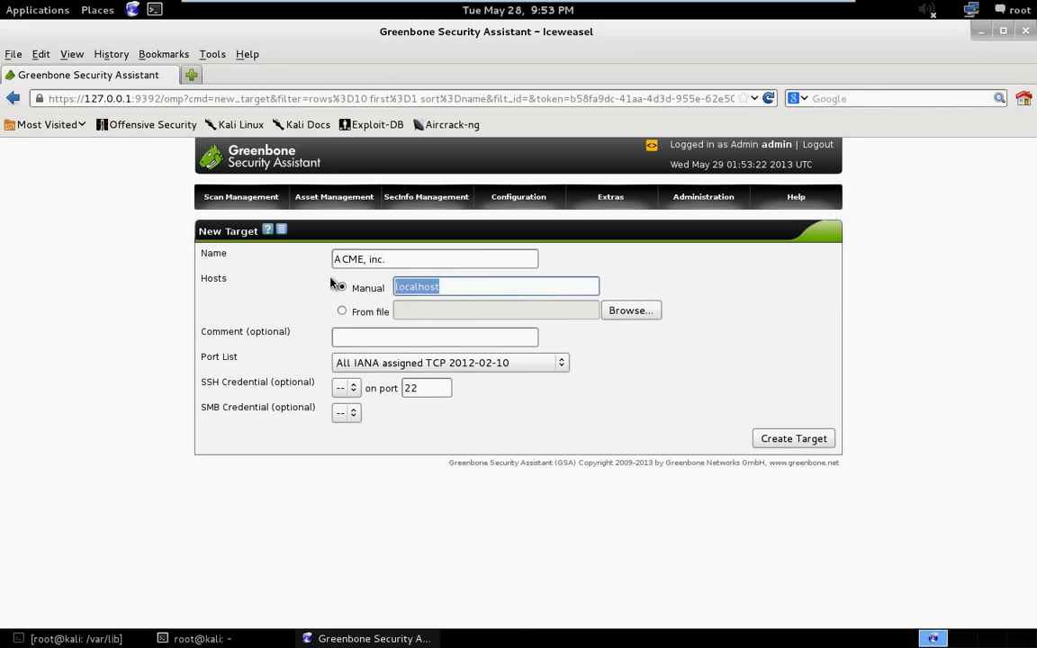
{"action": "type", "text": "192.168.2.2"}
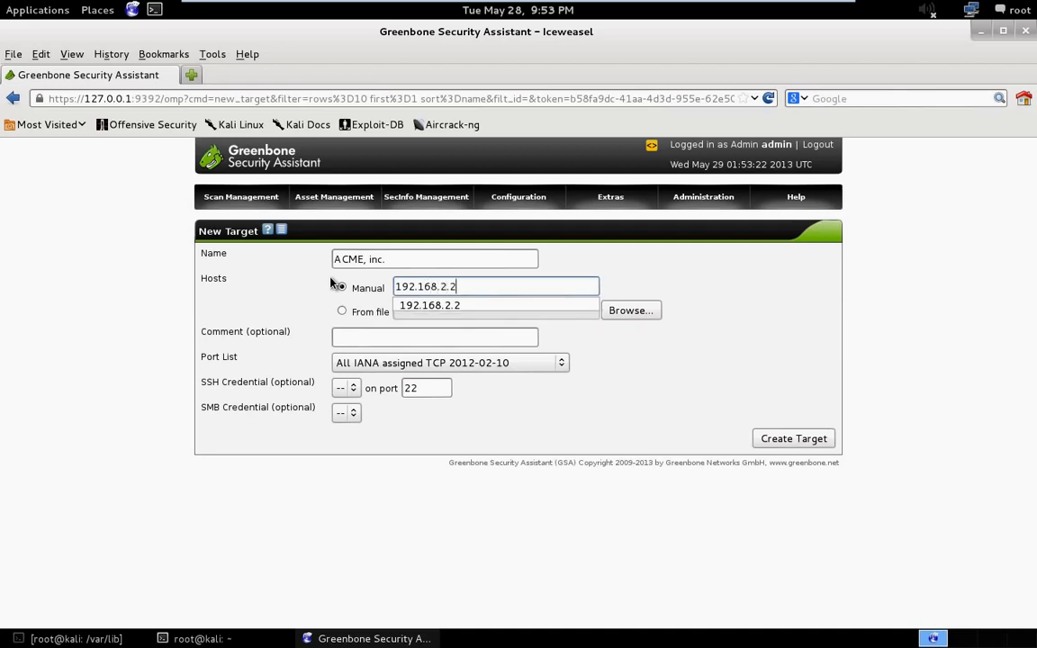
{"action": "key", "text": "Escape"}
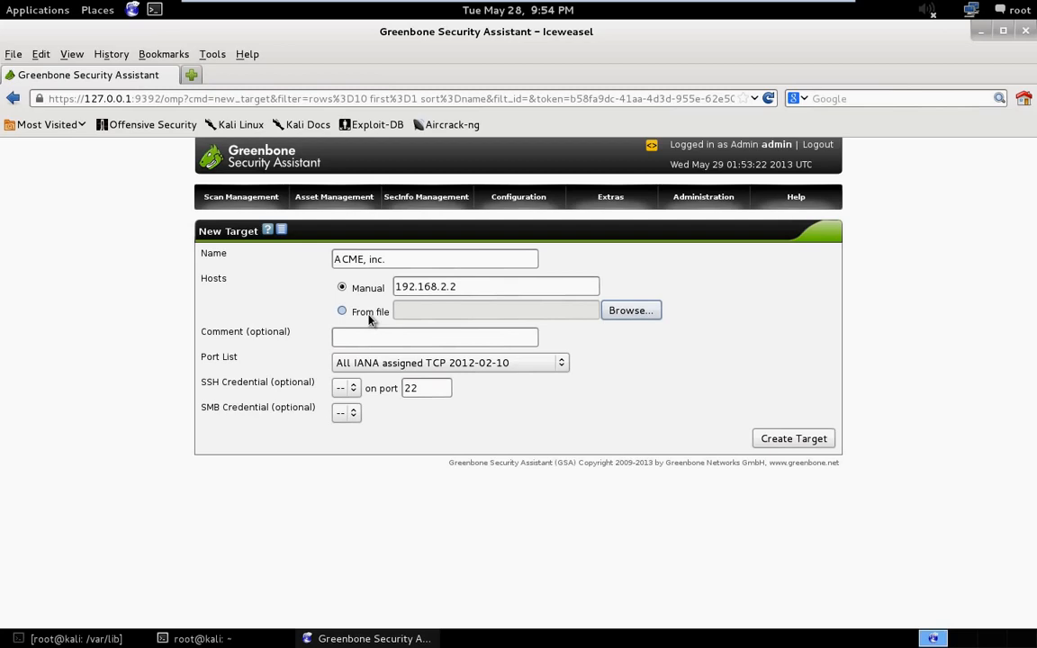
{"action": "left_click", "coordinate": [629, 311]}
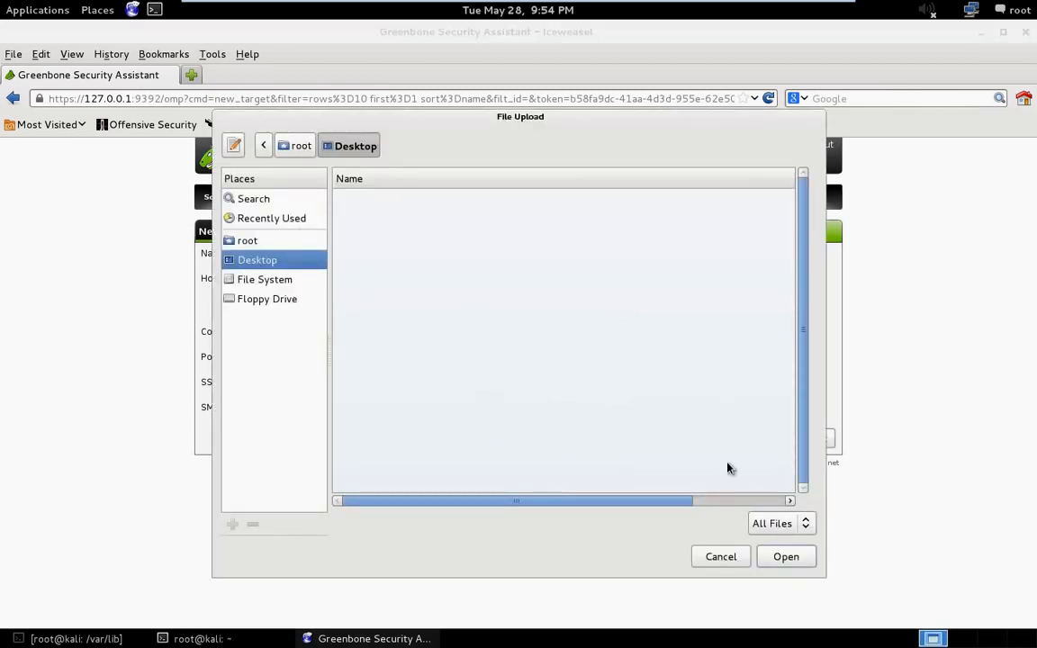
{"action": "left_click", "coordinate": [736, 565]}
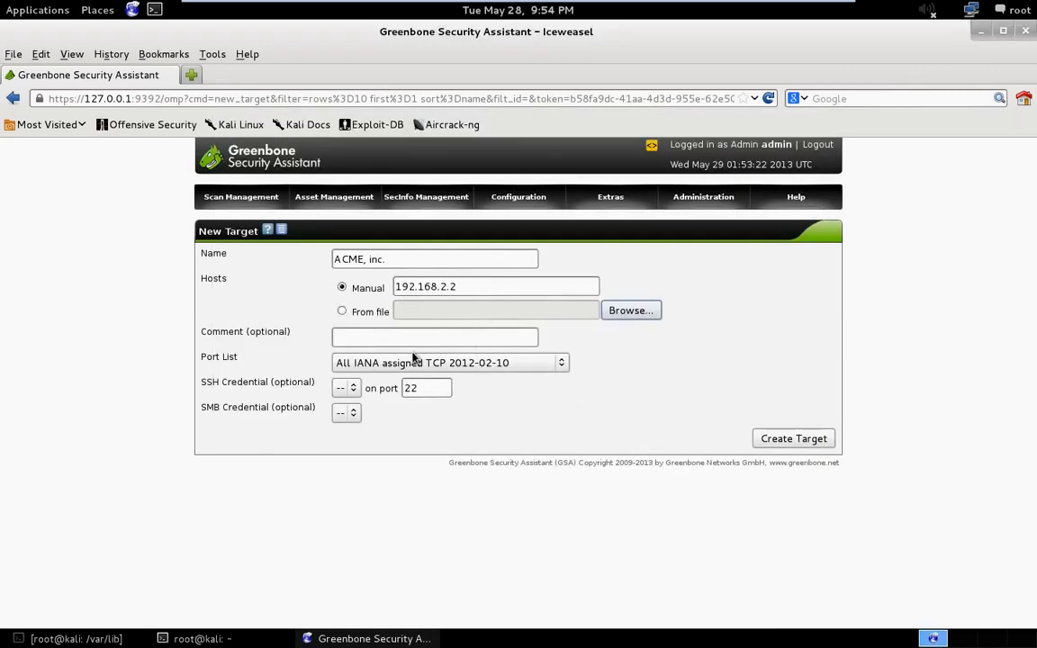
- Enter the comment "First Wan Scan" for the new target
{"action": "left_click", "coordinate": [358, 343]}
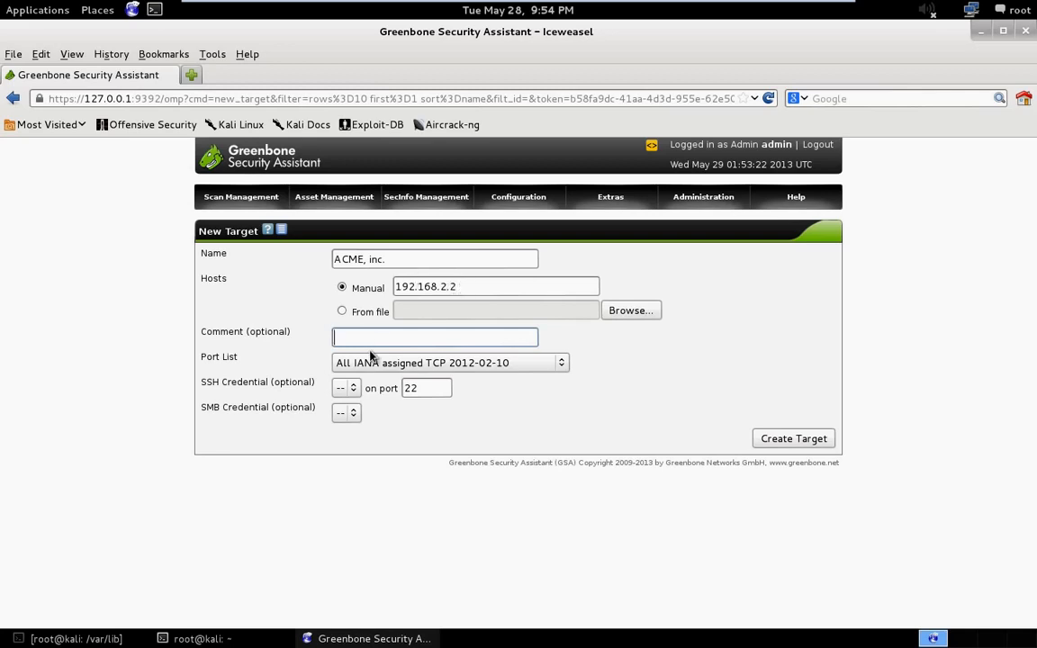
{"action": "type", "text": "F"}
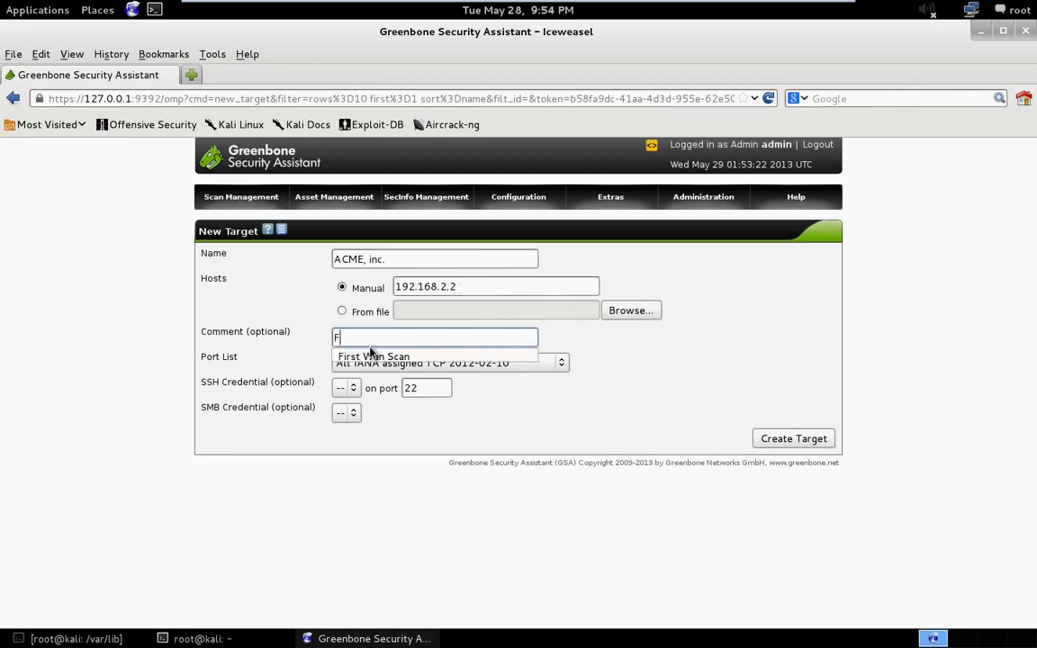
{"action": "type", "text": "irst Wan Scan"}
{"action": "left_click", "coordinate": [547, 342]}
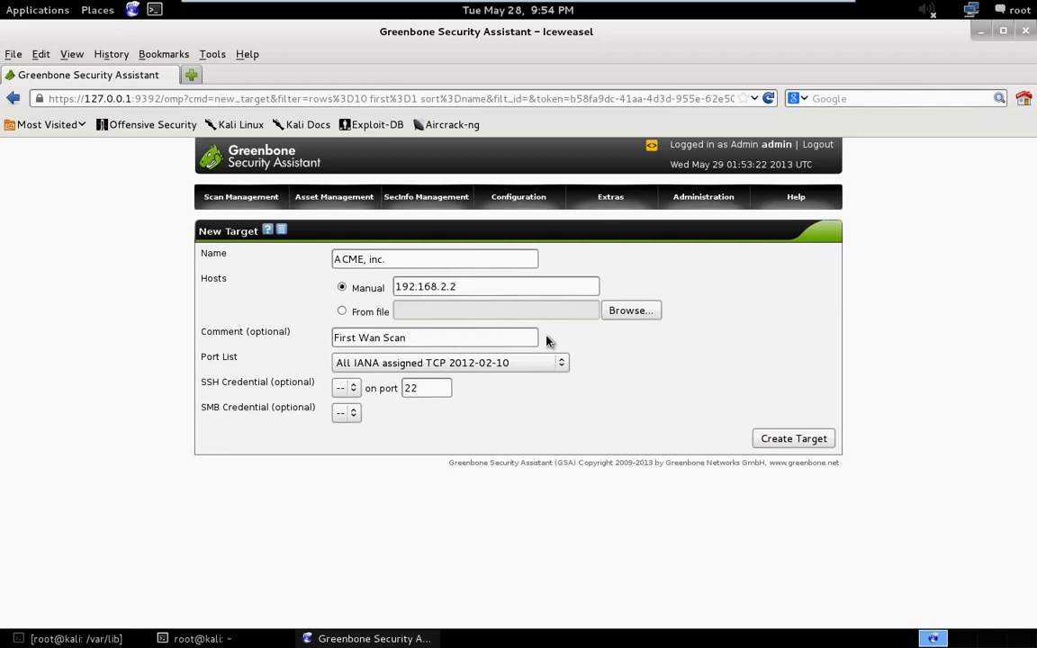
- Choose the All IANA assigned TCP 2012-02-10 port list for the new target
{"action": "left_click", "coordinate": [529, 365]}
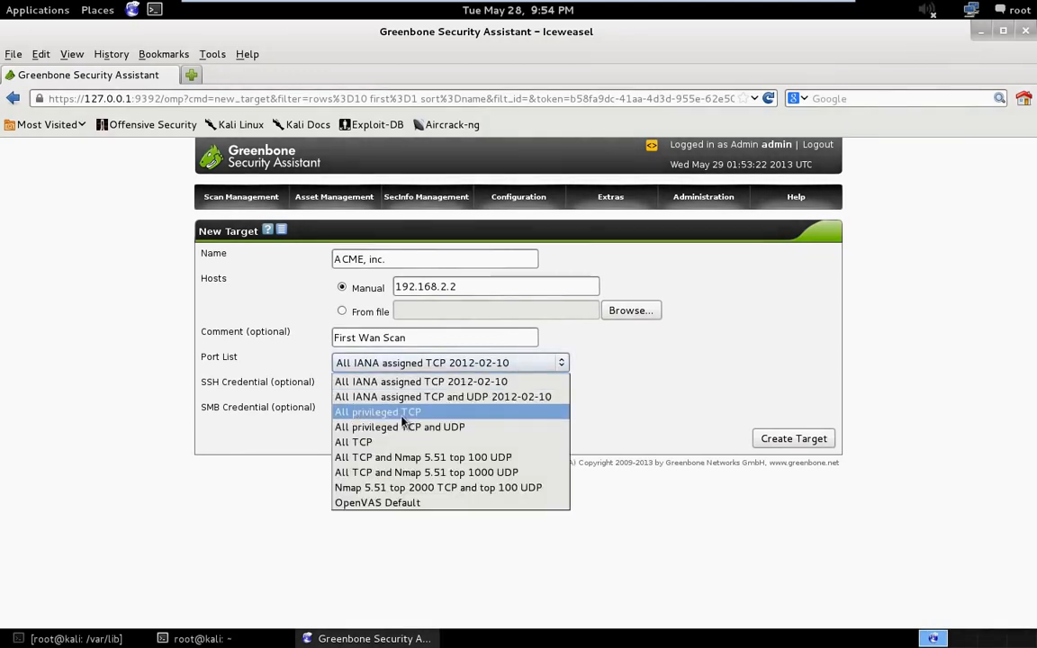
{"action": "key", "text": "Down"}
{"action": "key", "text": "Down"}
{"action": "key", "text": "Down"}
{"action": "key", "text": "Down"}
{"action": "key", "text": "Down"}
{"action": "key", "text": "Up"}
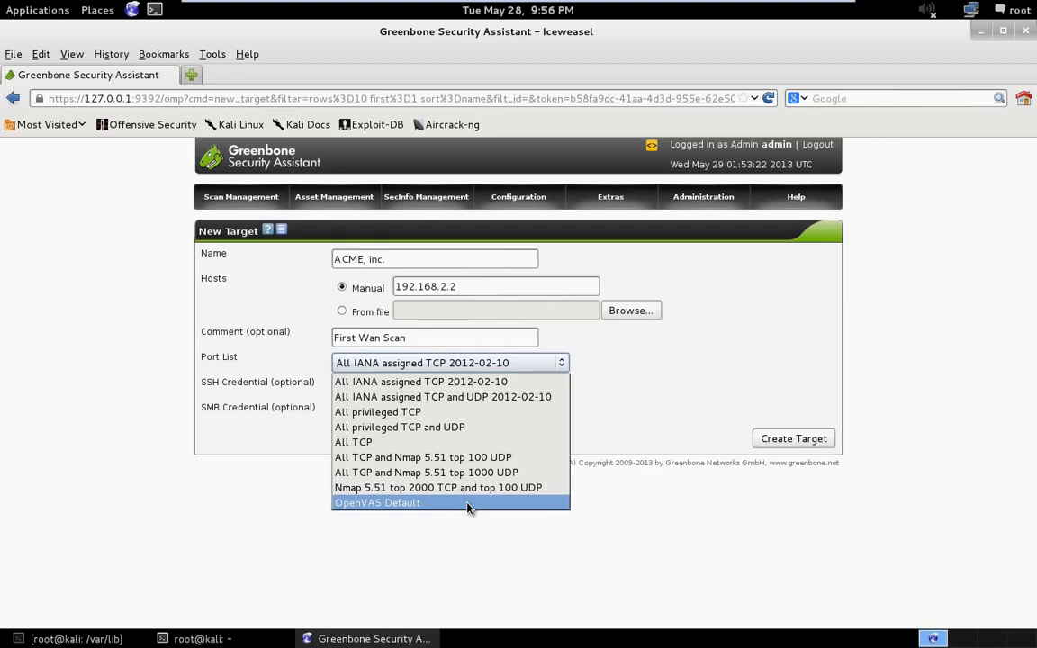
{"action": "left_click", "coordinate": [494, 385]}
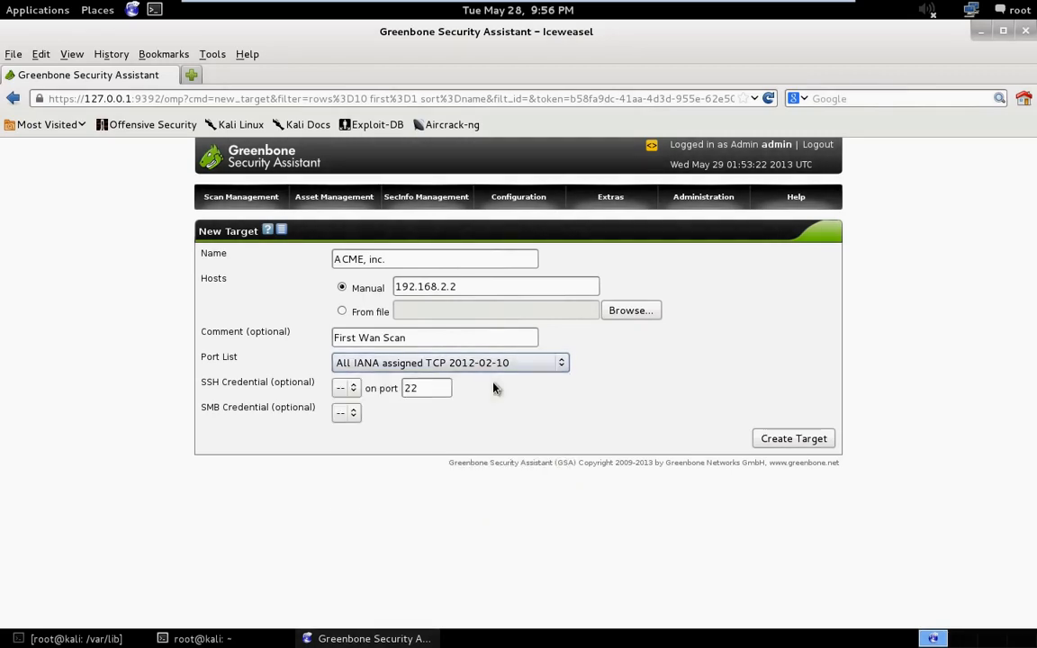
- Leave the target's SSH and SMB credentials unset and create the target
{"action": "left_click", "coordinate": [348, 389]}
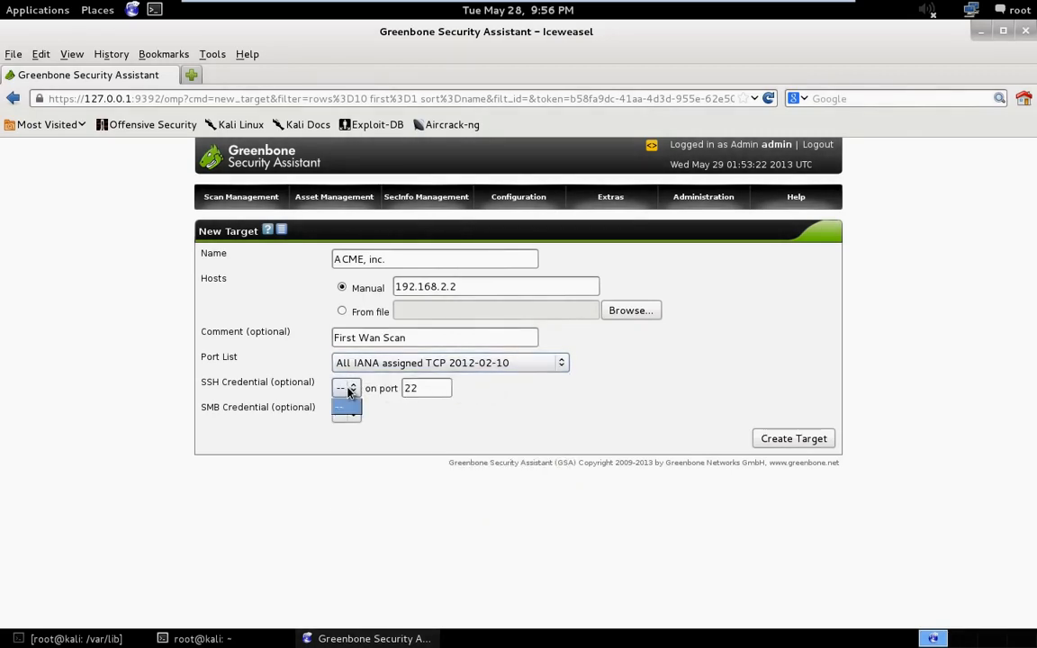
{"action": "left_click", "coordinate": [356, 408]}
{"action": "left_click", "coordinate": [359, 421]}
{"action": "left_click", "coordinate": [350, 423]}
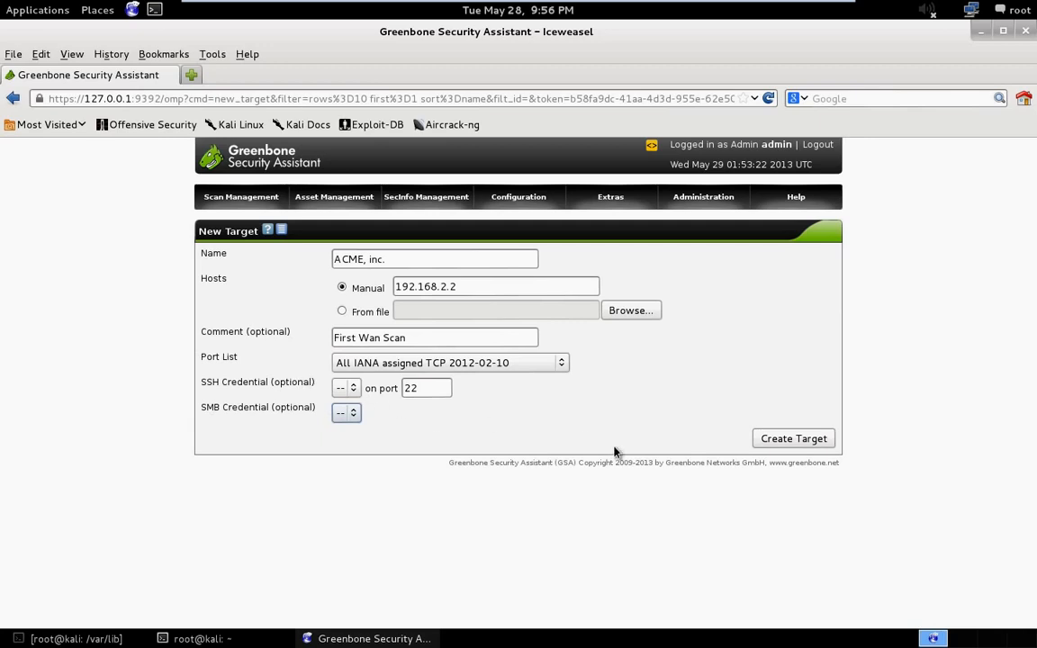
{"action": "left_click", "coordinate": [794, 440]}
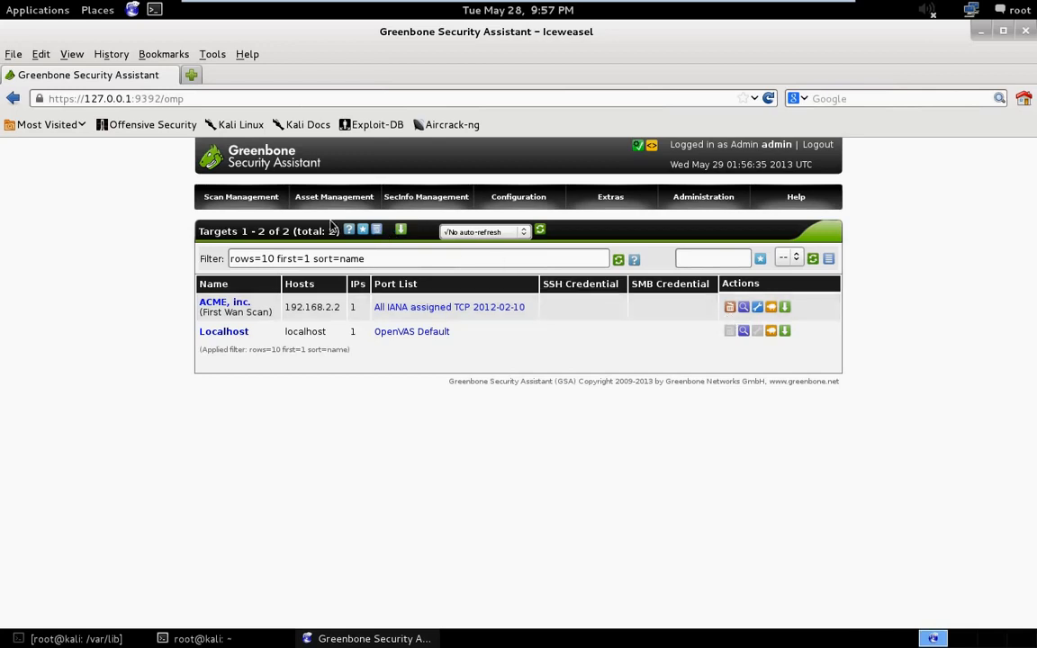
- Start a new scan task and name it "ACME, Inc."
{"action": "mouse_move", "coordinate": [267, 209]}
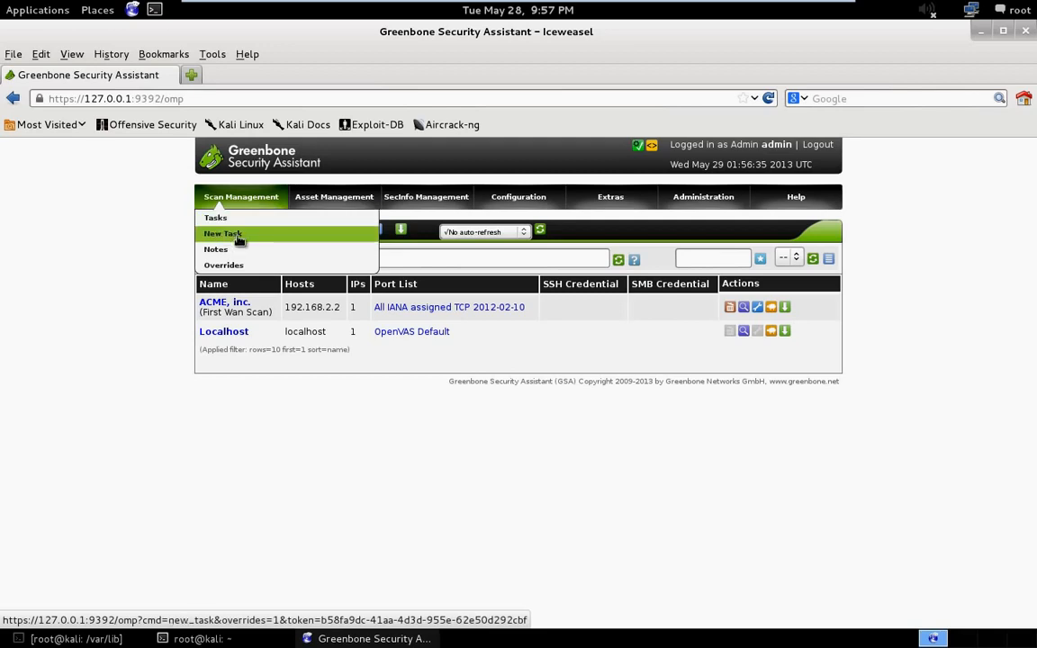
{"action": "left_click", "coordinate": [238, 239]}
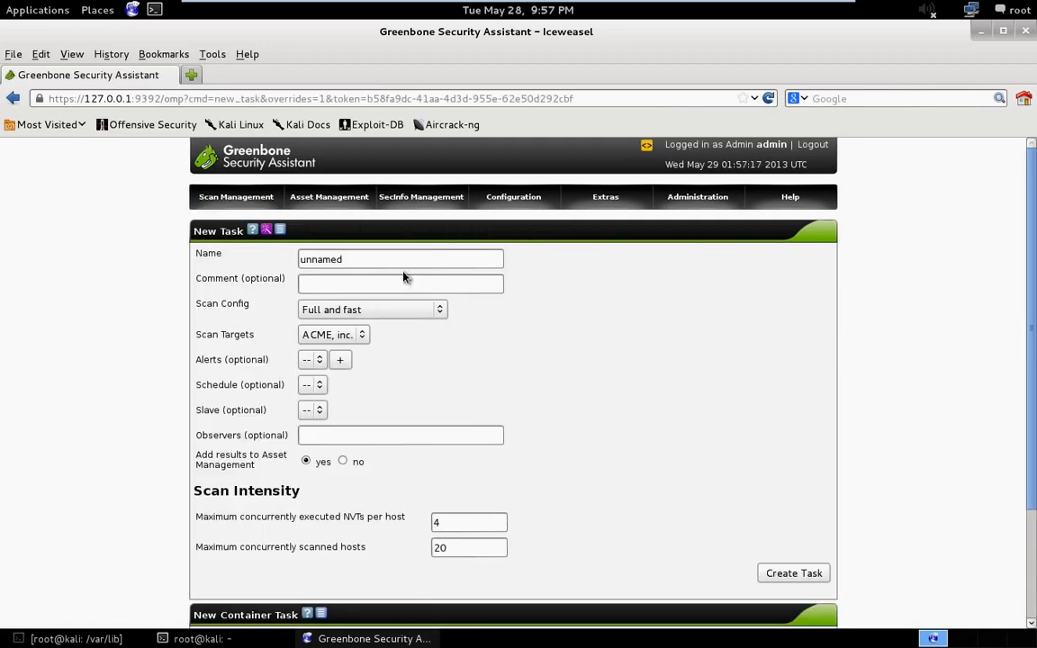
{"action": "double_click", "coordinate": [302, 259]}
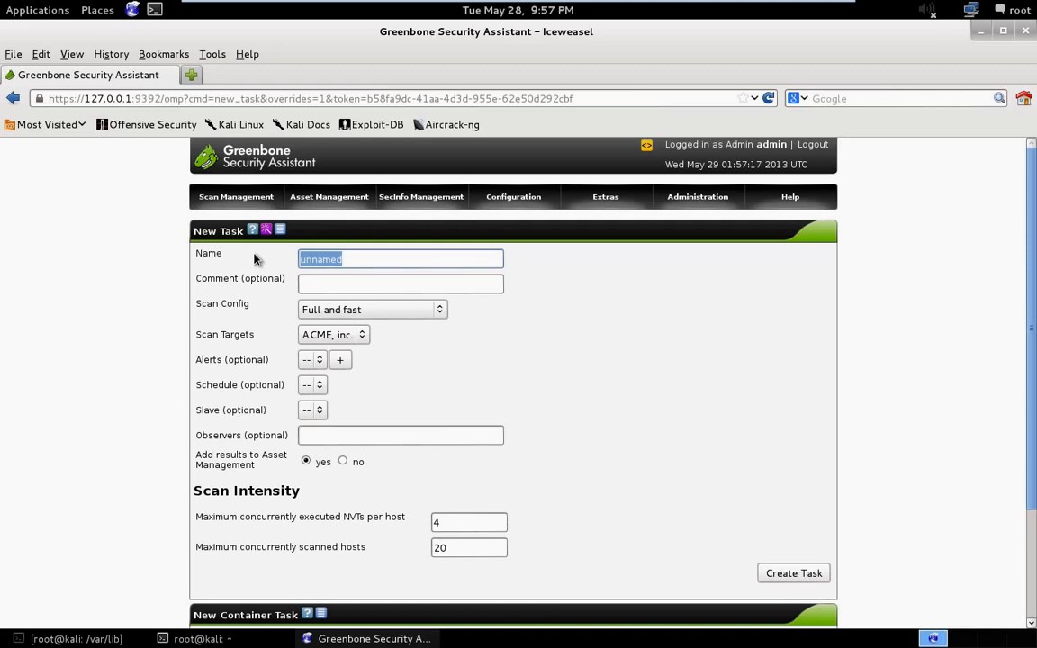
{"action": "type", "text": "AC"}
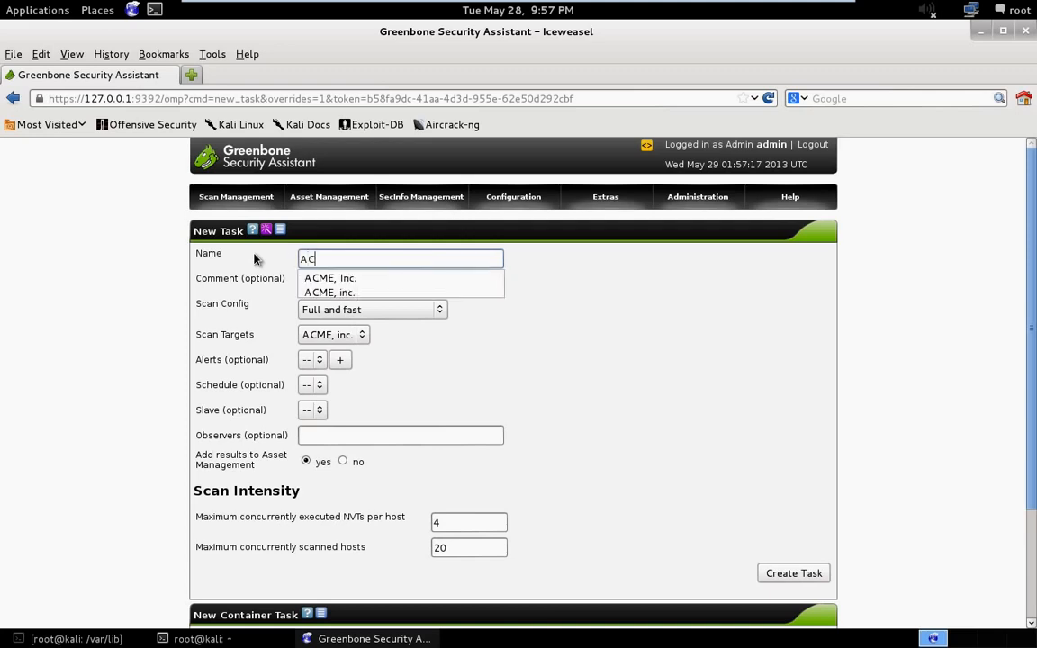
{"action": "type", "text": "ME, Inc."}
{"action": "key", "text": "Escape"}
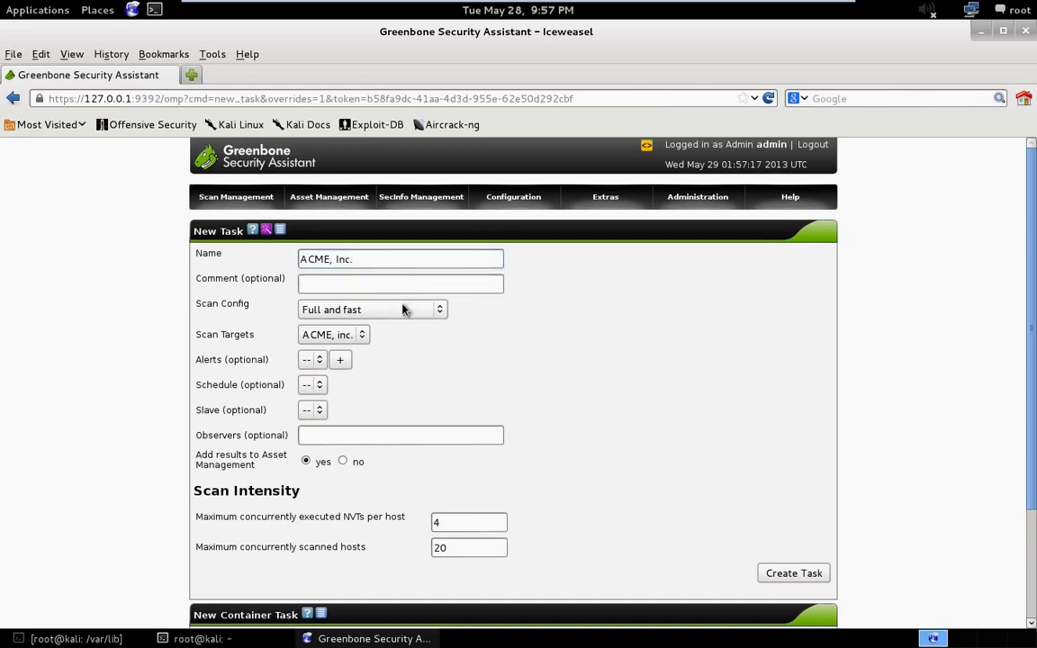
- Enter the task comment "First Wan Scan" and select the Full and fast ultimate scan config
{"action": "left_click", "coordinate": [371, 282]}
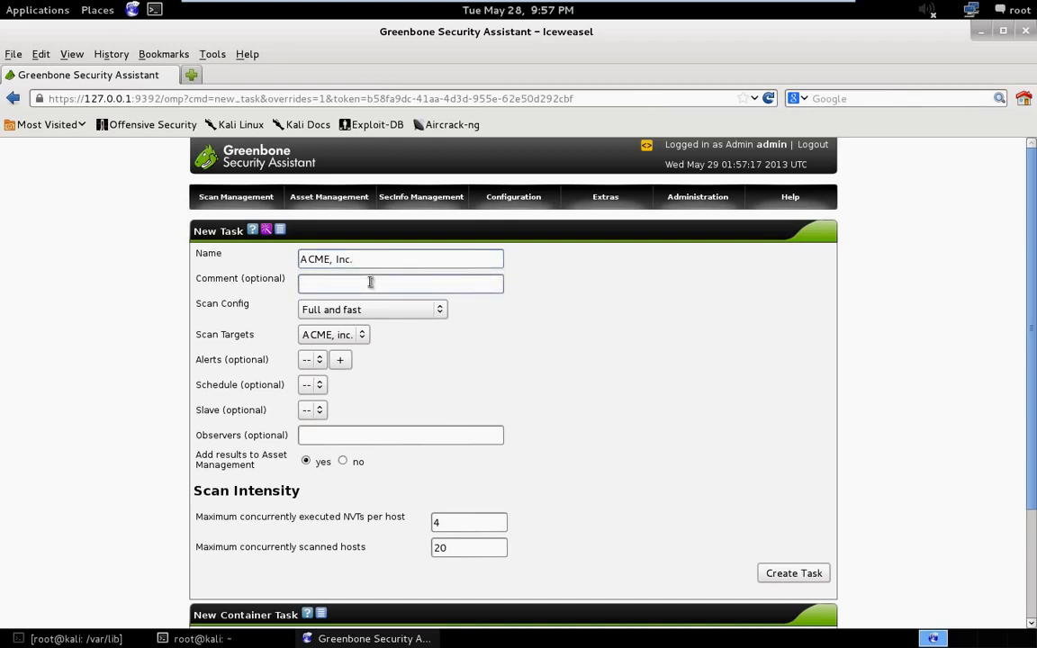
{"action": "type", "text": "First "}
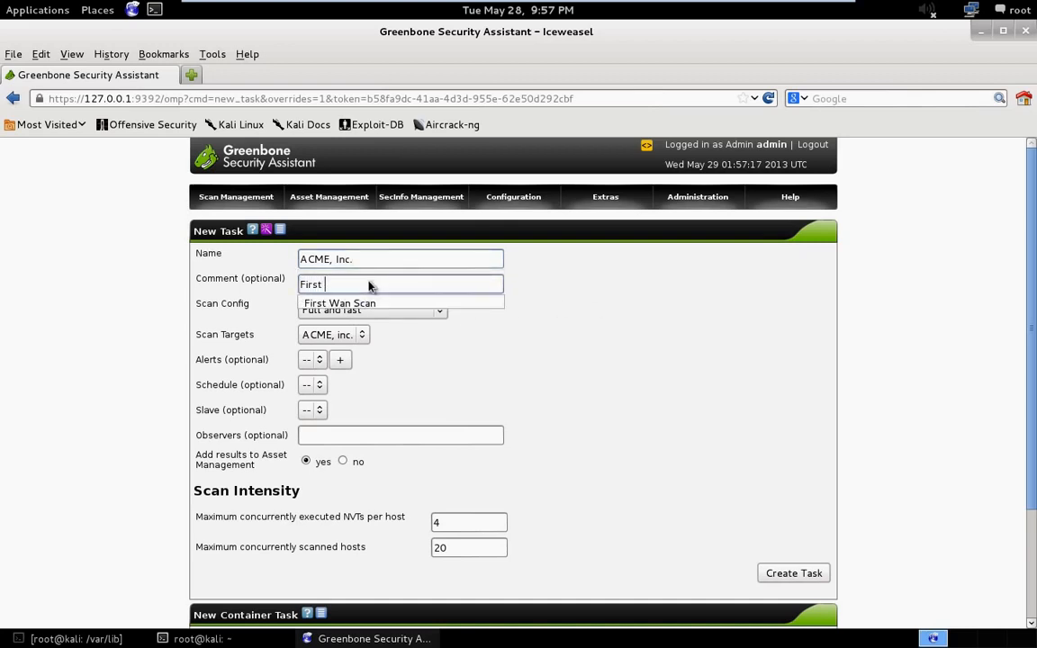
{"action": "type", "text": "Wan Scan"}
{"action": "left_click", "coordinate": [581, 288]}
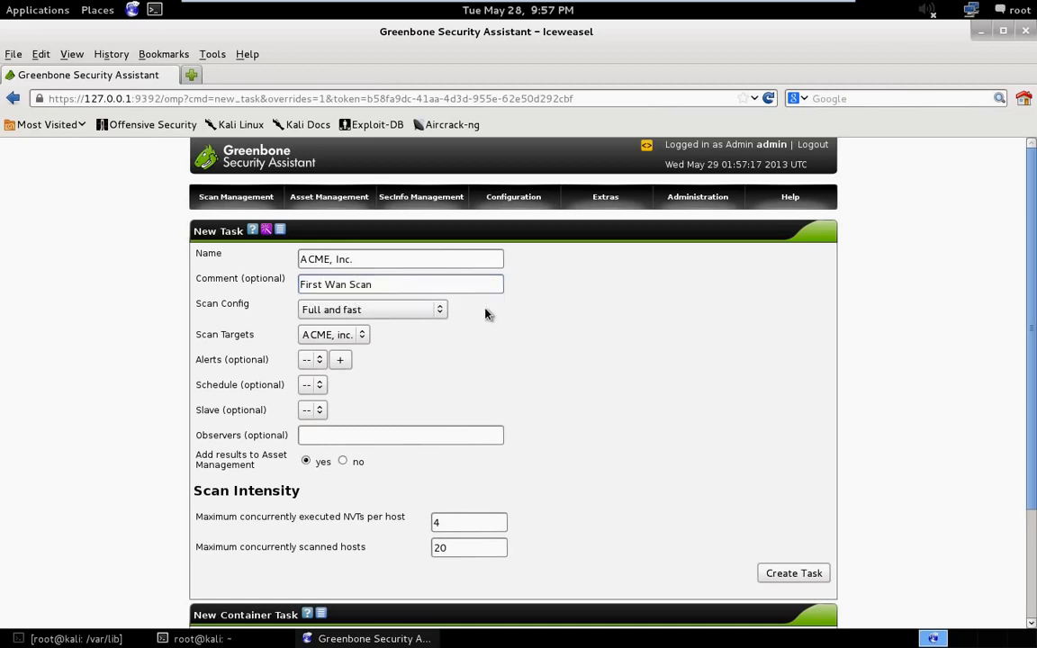
{"action": "left_click", "coordinate": [440, 309]}
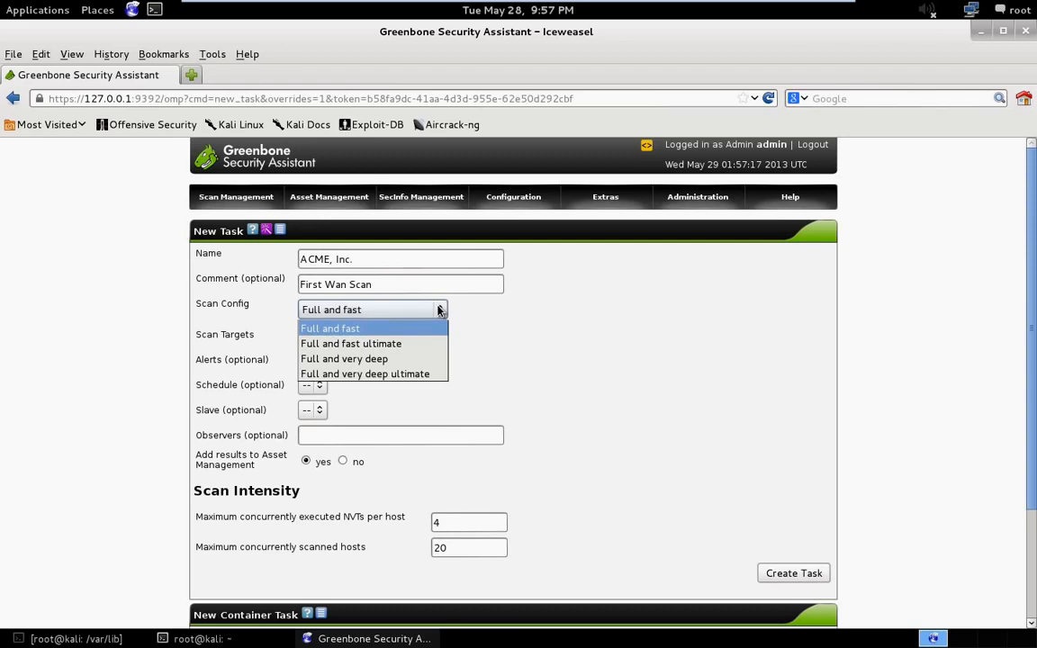
{"action": "left_click", "coordinate": [377, 344]}
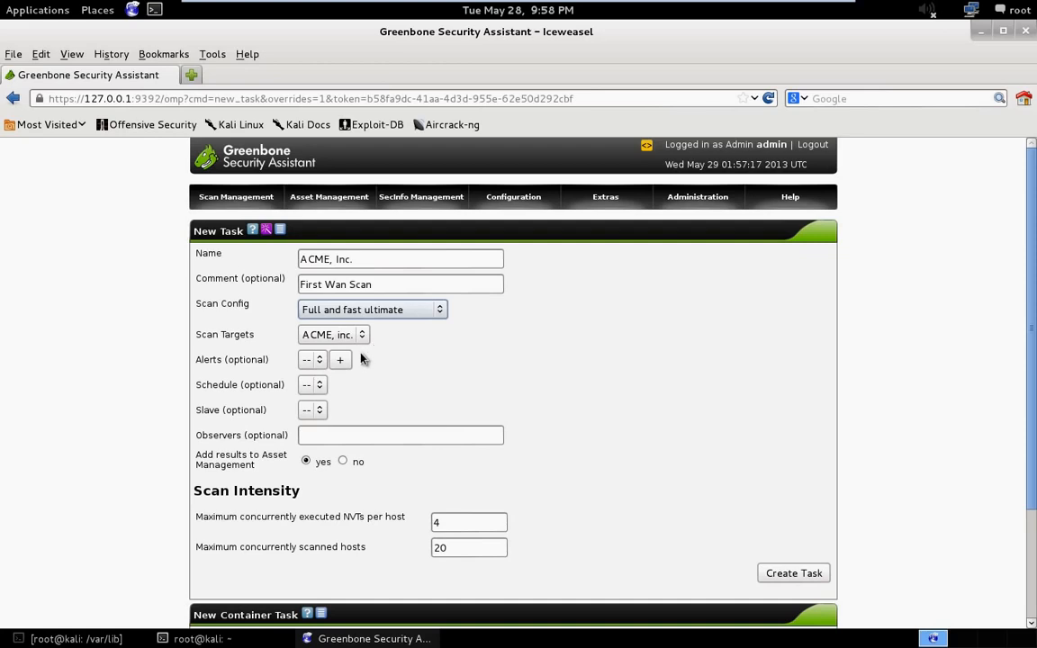
- Leave the task's alerts and slave unset and enter the Observer user's login name as its observer
{"action": "left_click", "coordinate": [320, 360]}
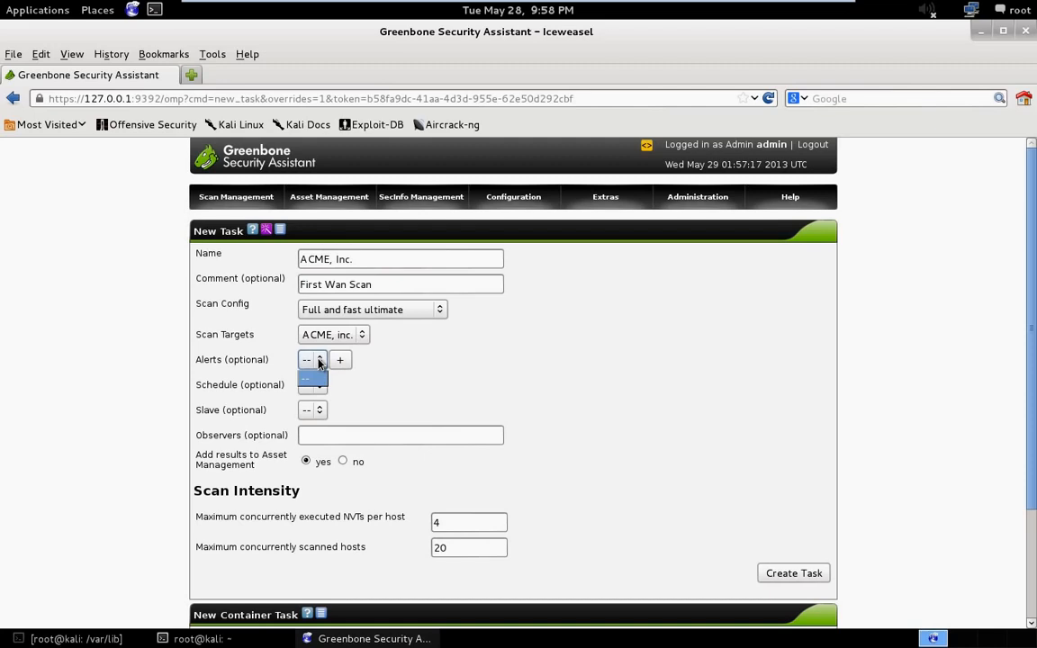
{"action": "left_click", "coordinate": [419, 360]}
{"action": "left_click", "coordinate": [319, 410]}
{"action": "left_click", "coordinate": [317, 410]}
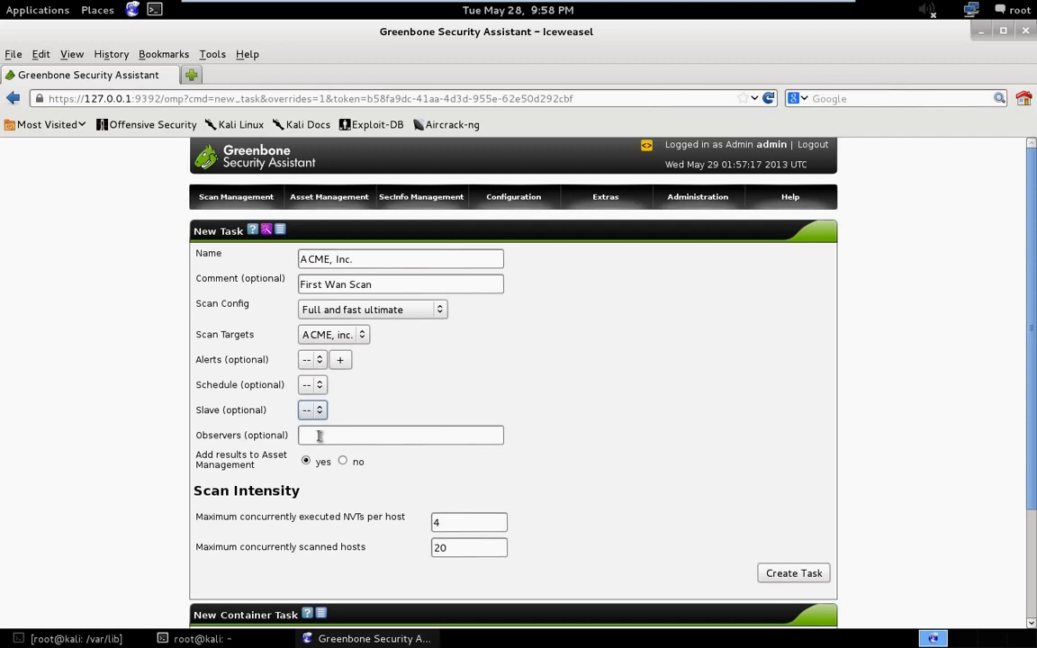
{"action": "left_click", "coordinate": [318, 436]}
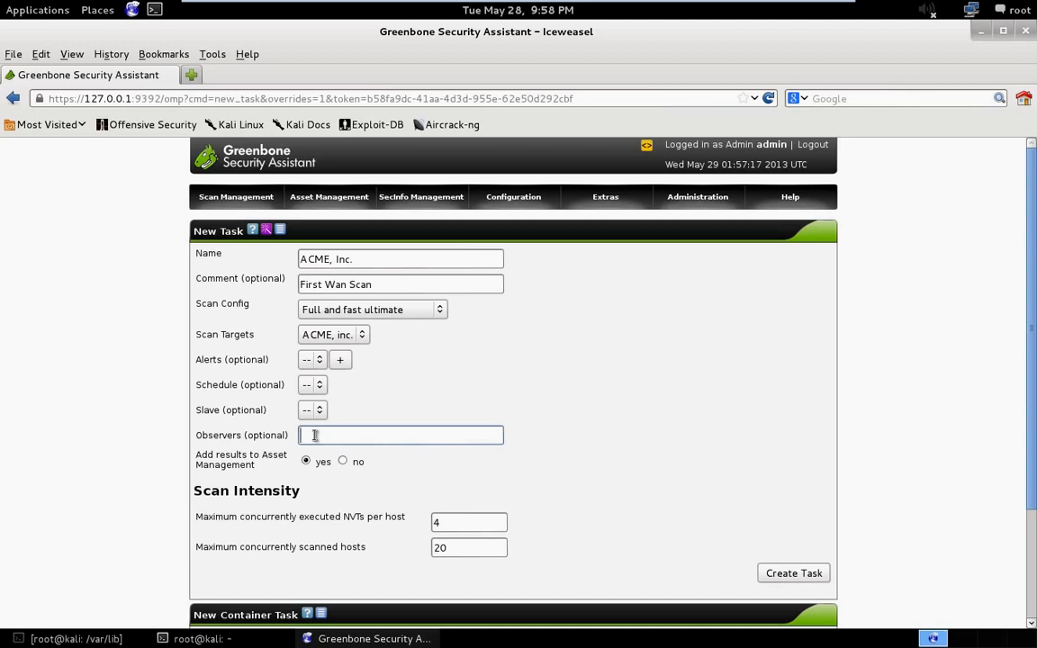
{"action": "type", "text": "bob"}
- Create the task and start the ACME, Inc. scan from the task list
{"action": "scroll", "coordinate": [444, 464], "scroll_direction": "down", "scroll_amount": 1}
{"action": "scroll", "coordinate": [444, 465], "scroll_direction": "down", "scroll_amount": 1}
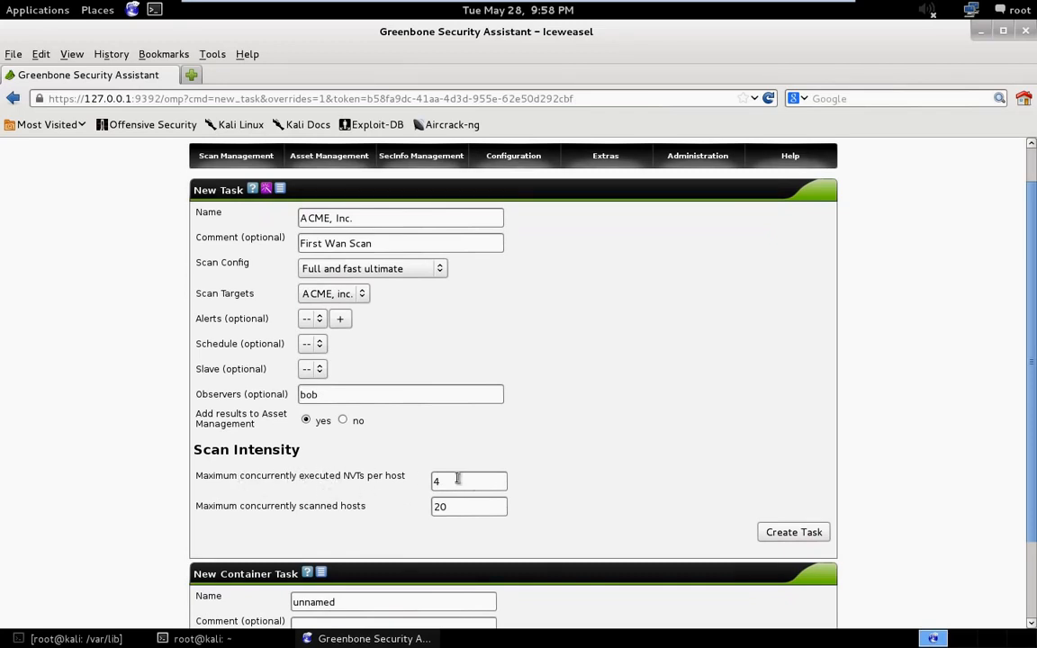
{"action": "left_click", "coordinate": [794, 533]}
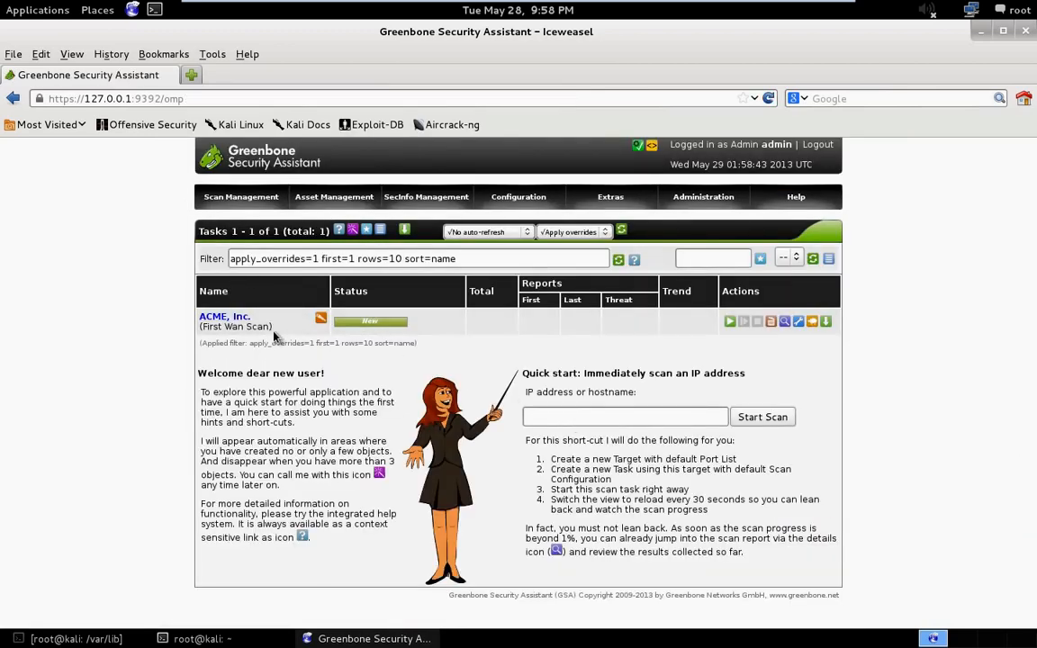
{"action": "left_click", "coordinate": [208, 196]}
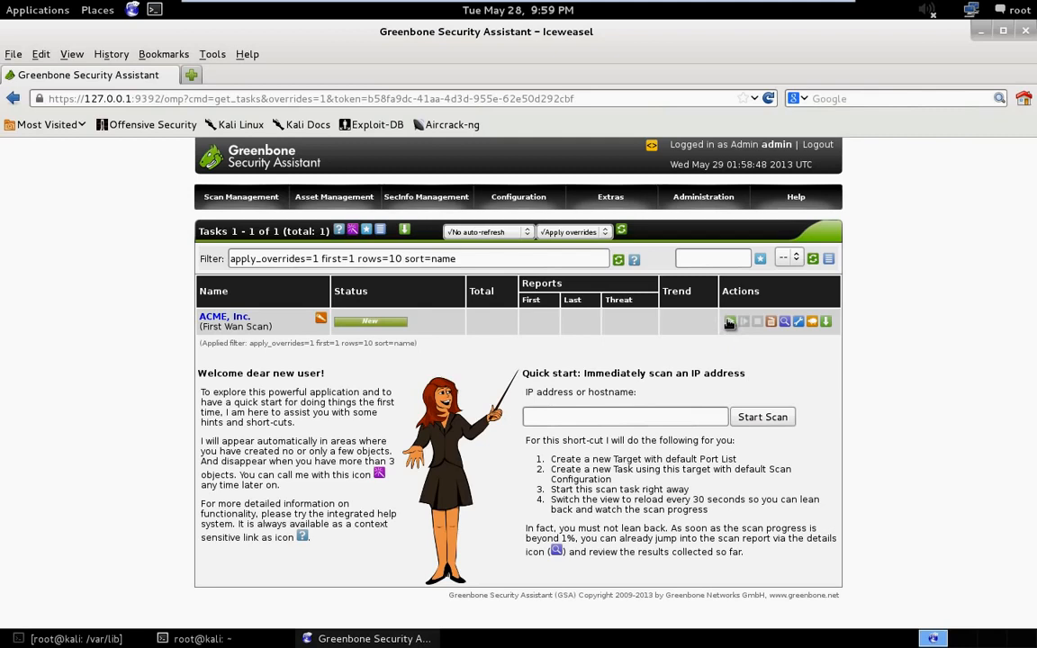
{"action": "left_click", "coordinate": [731, 322]}
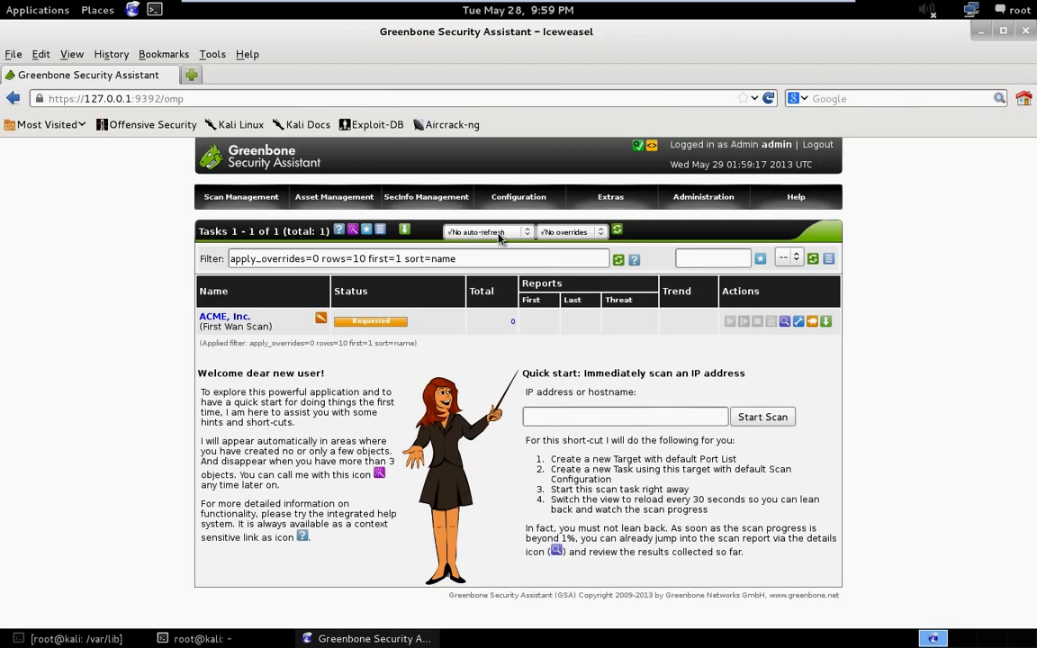
- Set the task list to refresh automatically every 10 seconds and apply the setting
{"action": "left_click", "coordinate": [503, 236]}
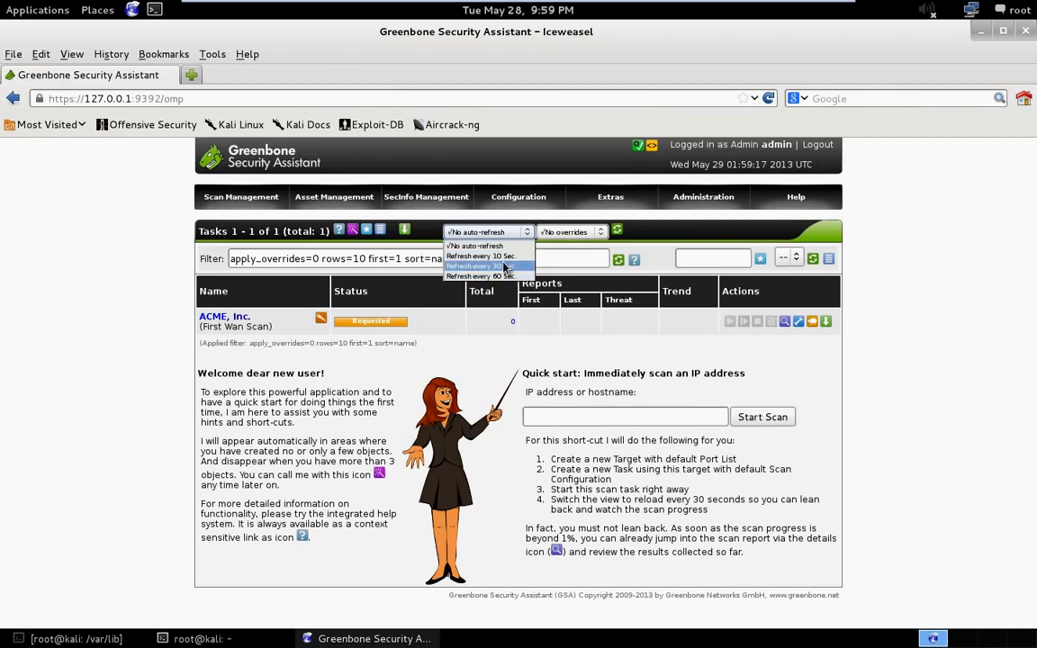
{"action": "left_click", "coordinate": [484, 256]}
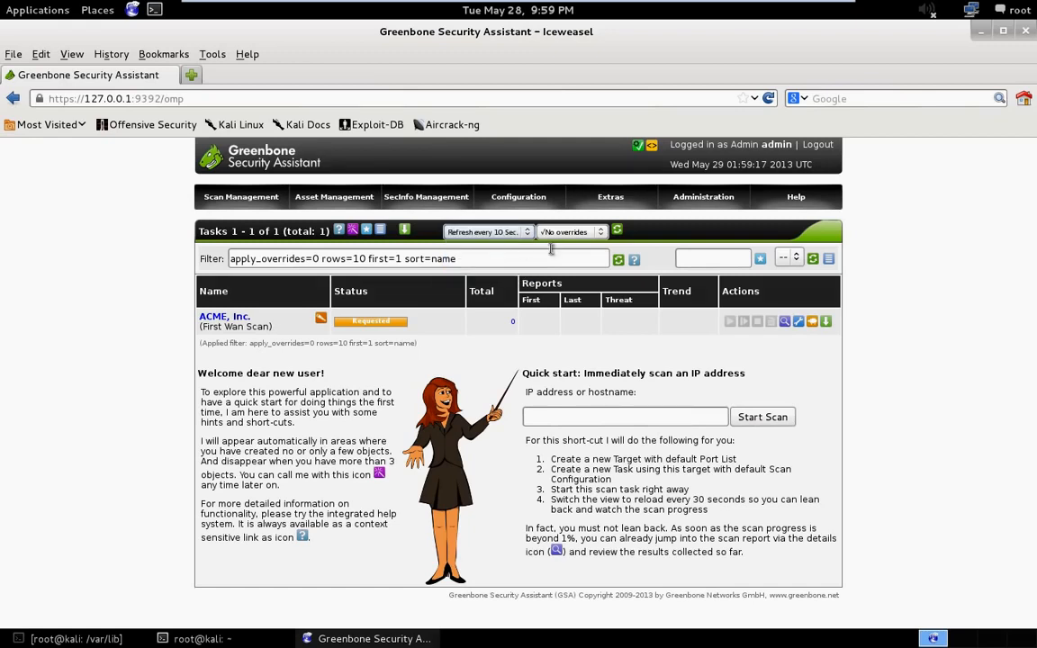
{"action": "left_click", "coordinate": [619, 233]}
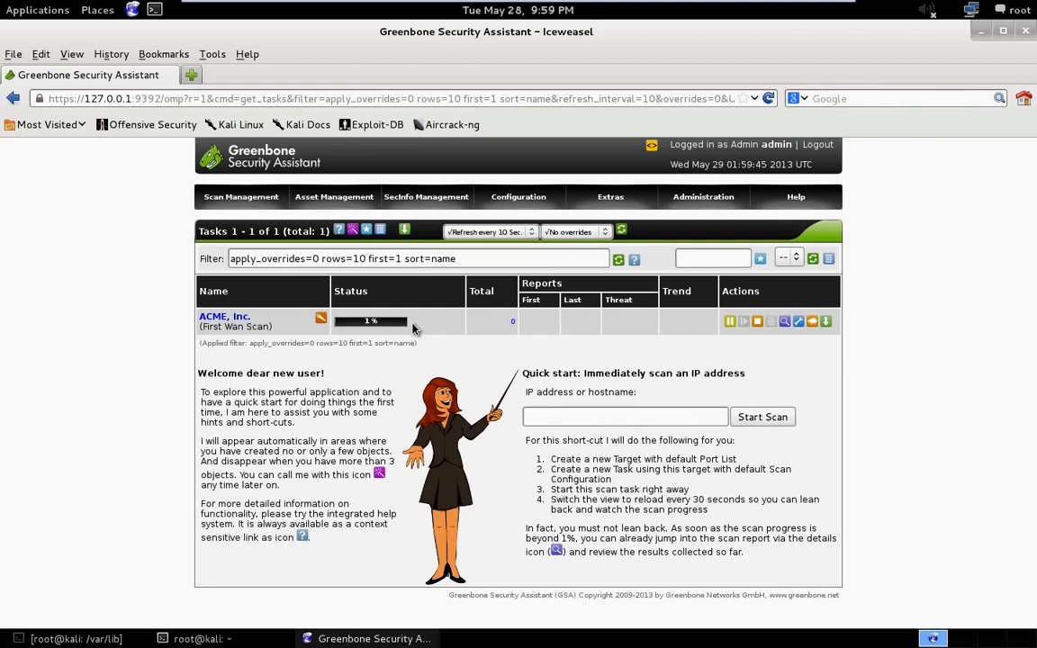
- Open the OpenVAS Default port list from the configured port lists and examine its port ranges
{"action": "mouse_move", "coordinate": [497, 196]}
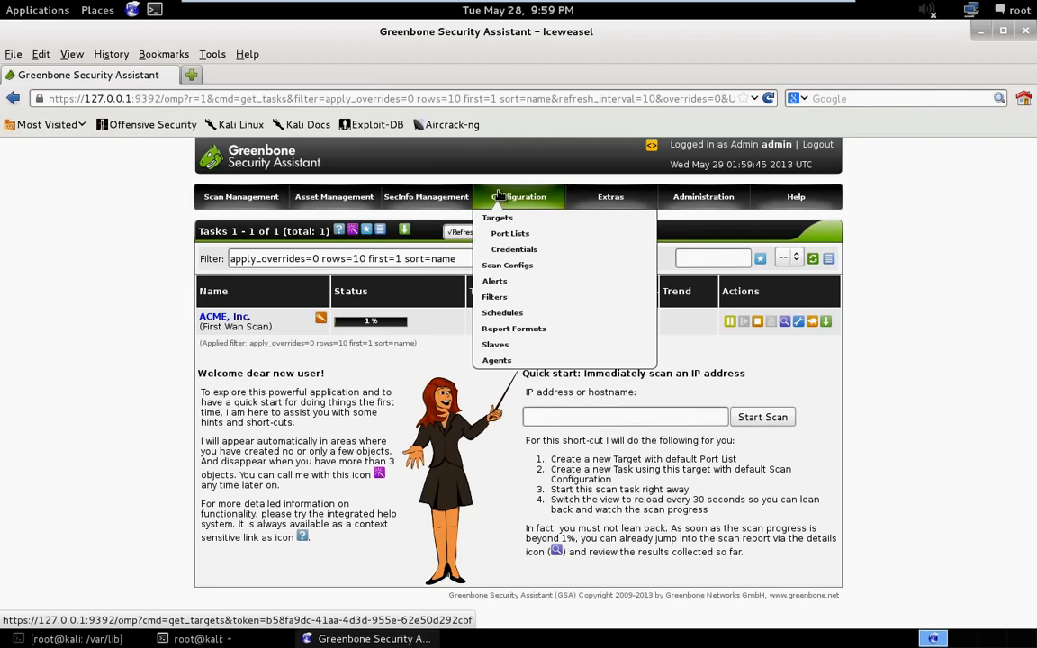
{"action": "left_click", "coordinate": [524, 234]}
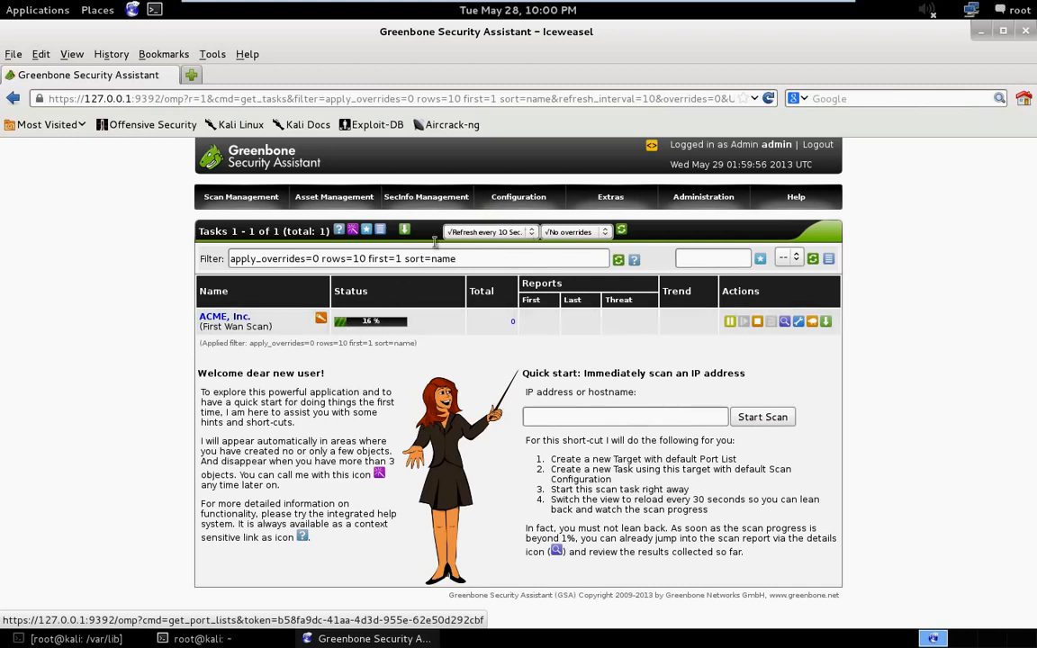
{"action": "mouse_move", "coordinate": [509, 198]}
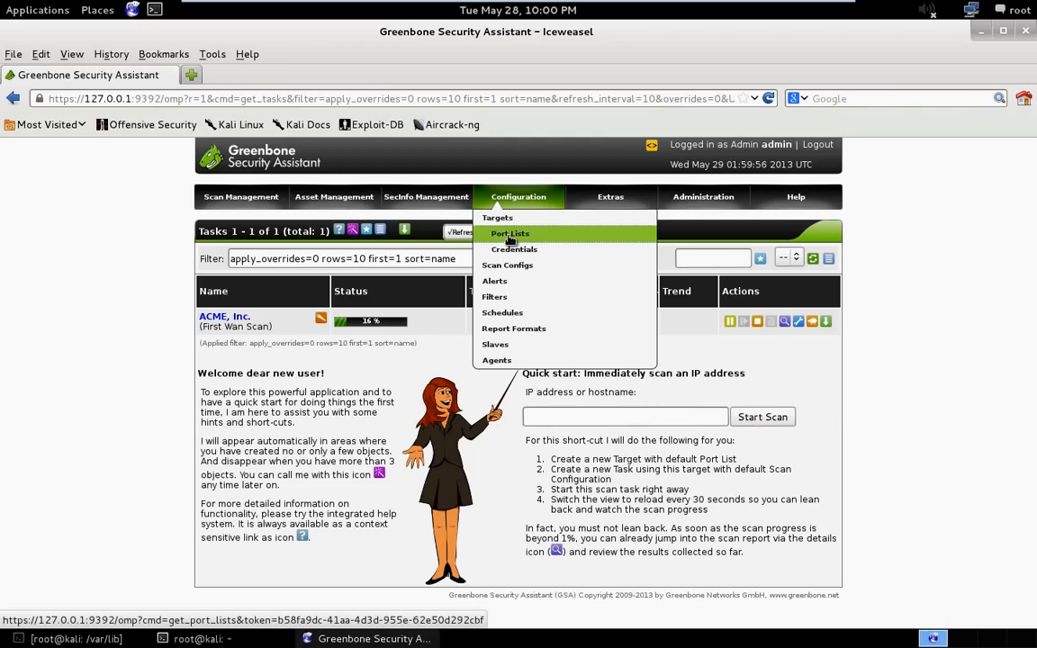
{"action": "left_click", "coordinate": [511, 235]}
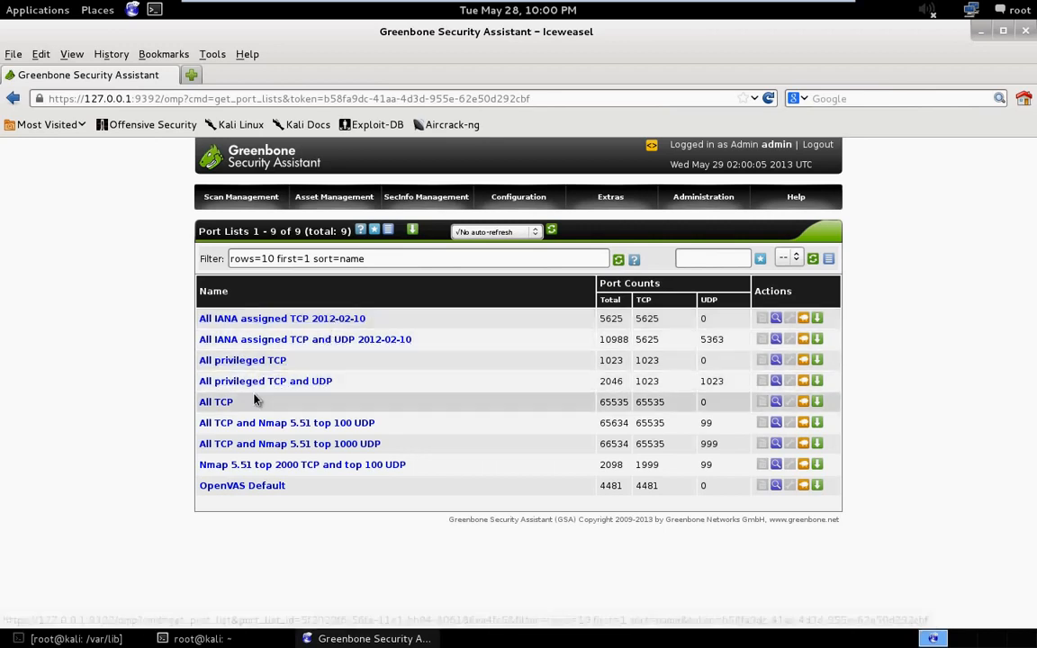
{"action": "left_click", "coordinate": [266, 490]}
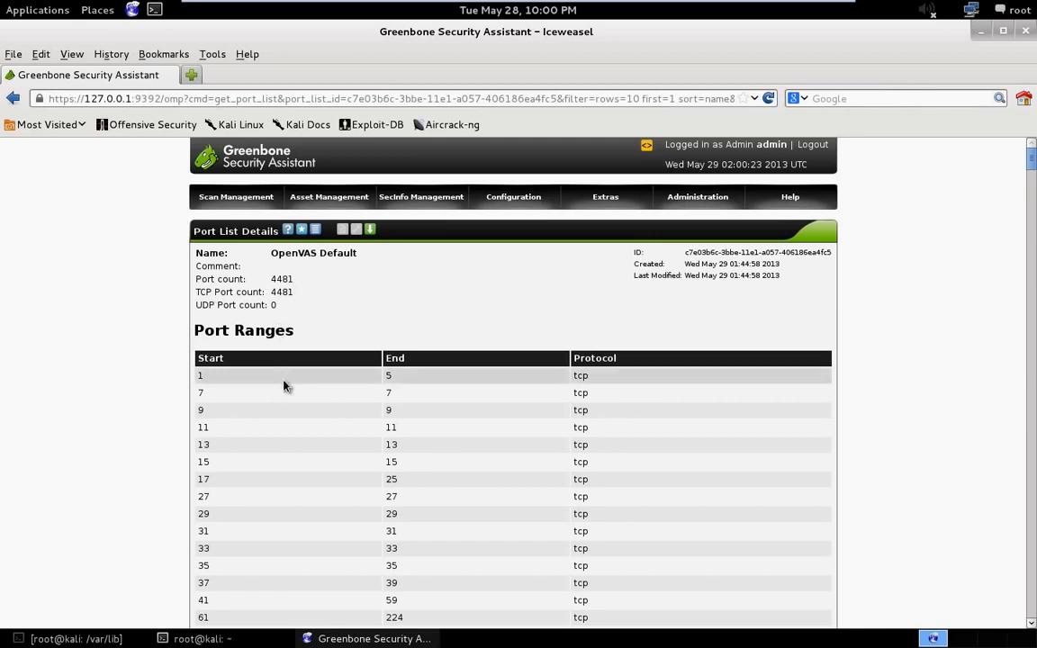
{"action": "scroll", "coordinate": [294, 406], "scroll_direction": "down", "scroll_amount": 1}
{"action": "scroll", "coordinate": [295, 408], "scroll_direction": "down", "scroll_amount": 1}
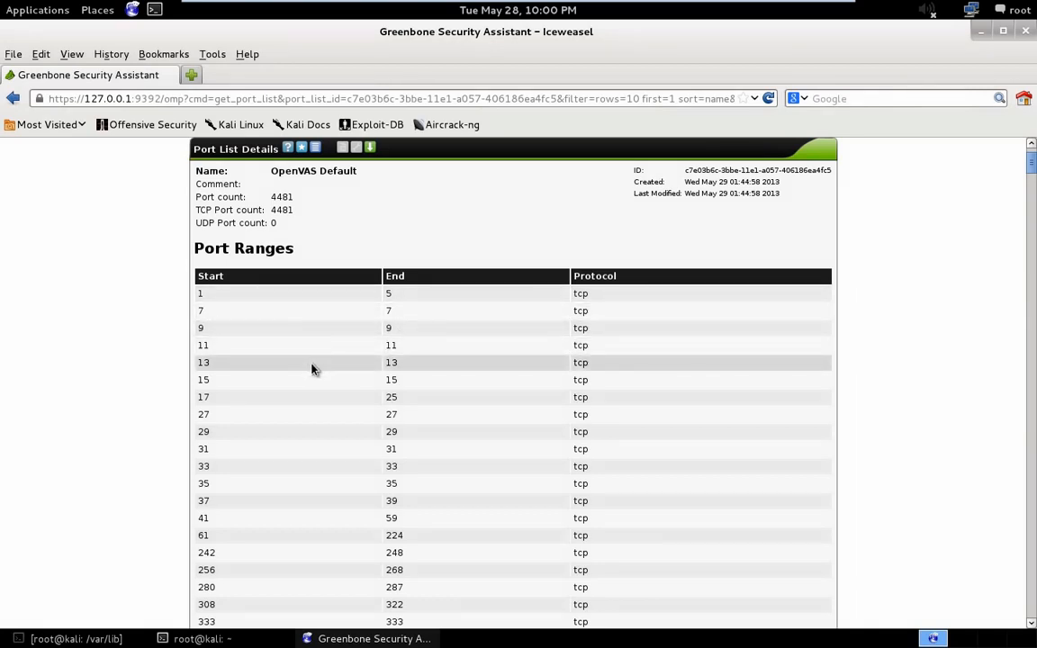
{"action": "scroll", "coordinate": [421, 385], "scroll_direction": "down", "scroll_amount": 3}
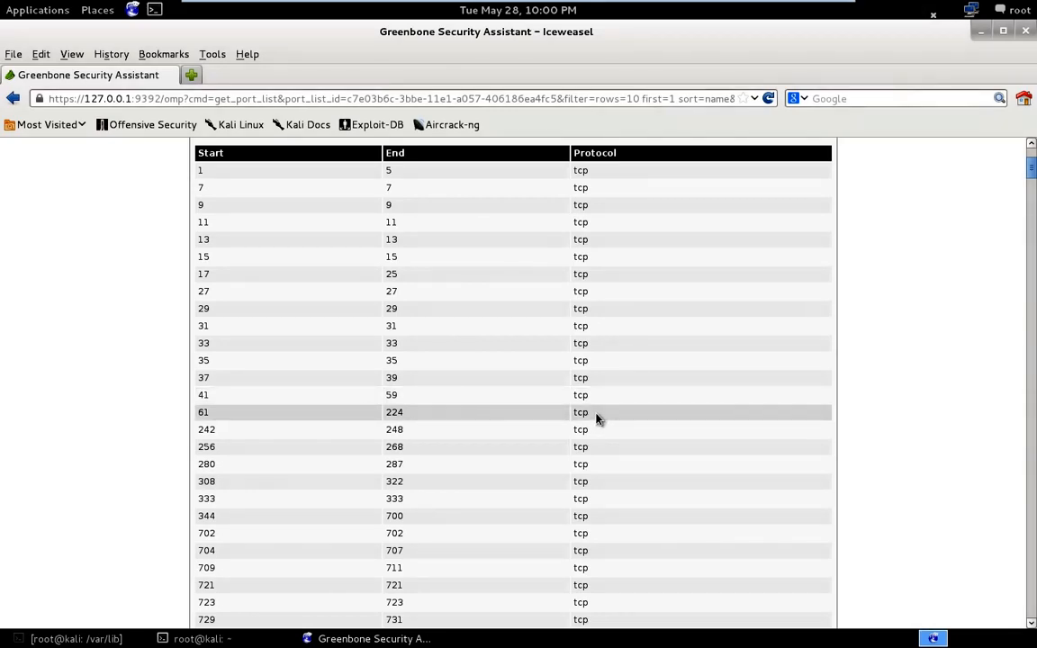
{"action": "scroll", "coordinate": [537, 429], "scroll_direction": "down", "scroll_amount": 10}
{"action": "scroll", "coordinate": [531, 419], "scroll_direction": "down", "scroll_amount": 20}
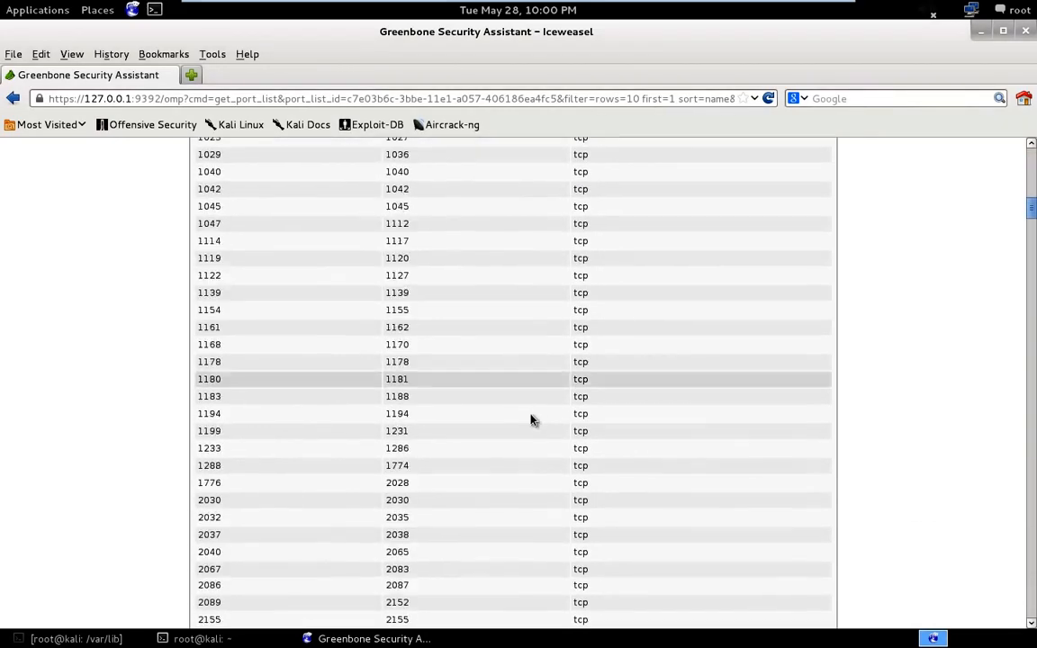
{"action": "scroll", "coordinate": [865, 311], "scroll_direction": "down", "scroll_amount": 5}
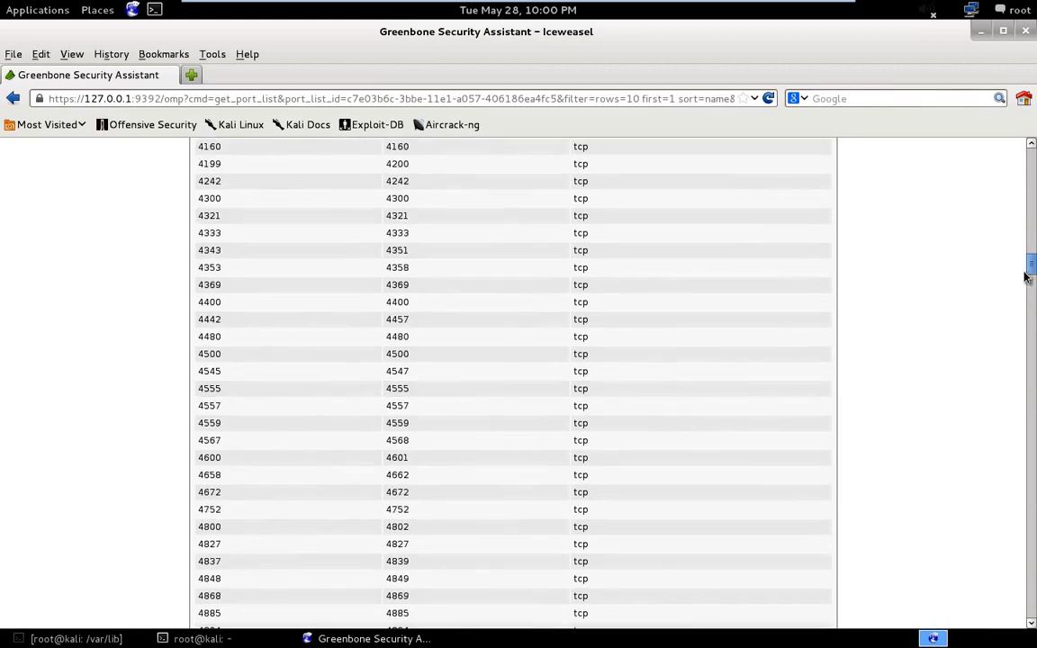
- Examine the rest of the OpenVAS Default port ranges and the targets that use this port list
{"action": "scroll", "coordinate": [990, 406], "scroll_direction": "down", "scroll_amount": 12}
{"action": "left_click_drag", "start_coordinate": [1028, 433], "coordinate": [1023, 623]}
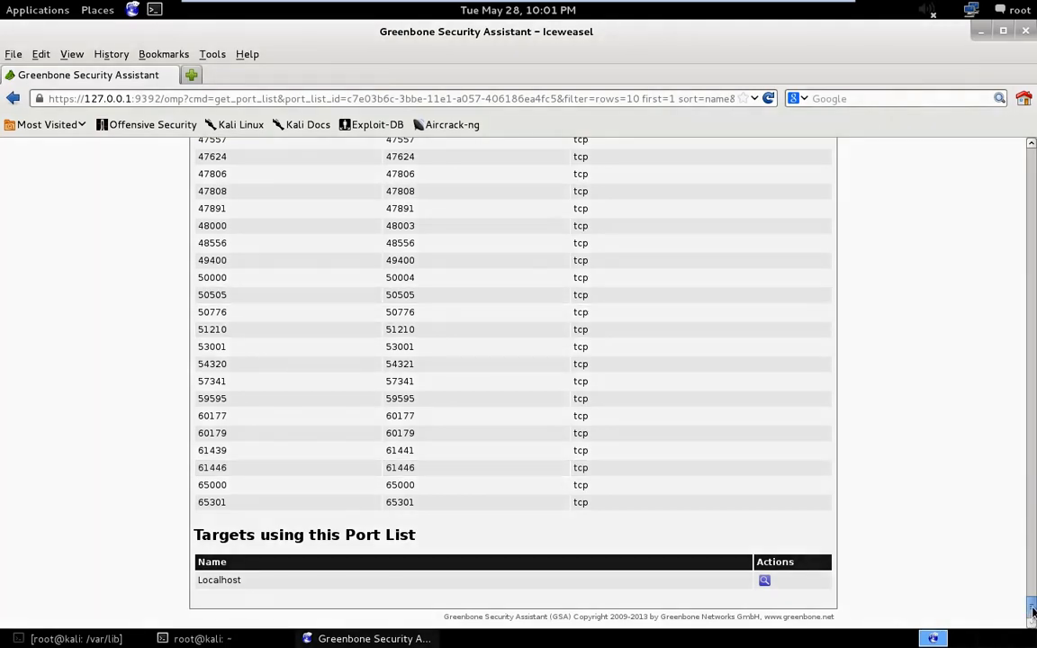
{"action": "left_click_drag", "start_coordinate": [1033, 611], "coordinate": [1033, 151]}
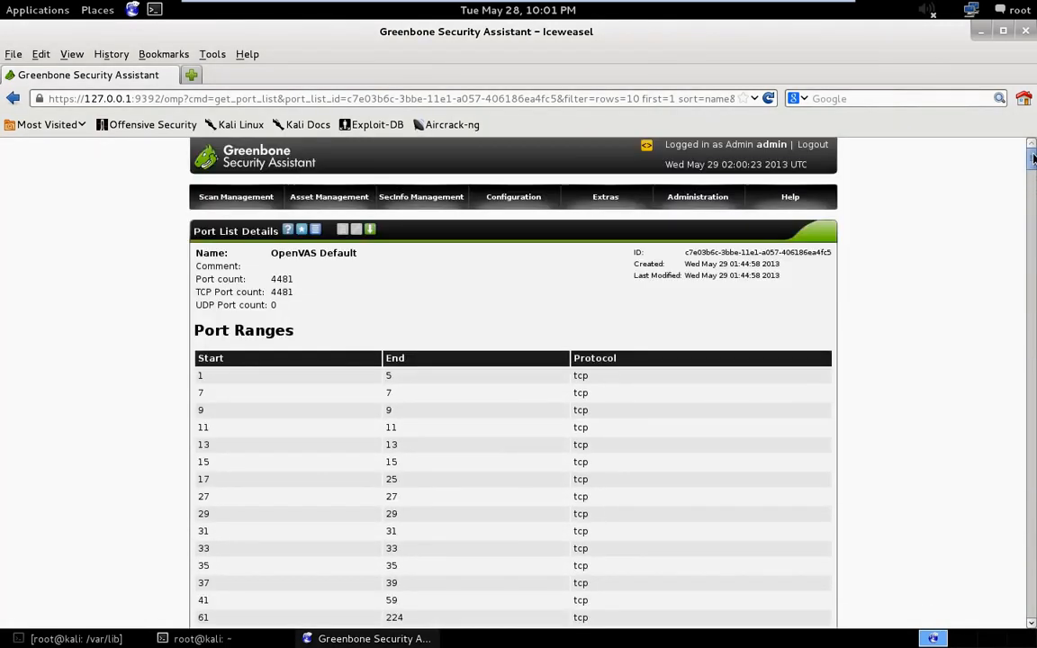
- Start a new port list named TCP without a comment and examine the TCP and UDP syntax of its port ranges
{"action": "left_click", "coordinate": [303, 230]}
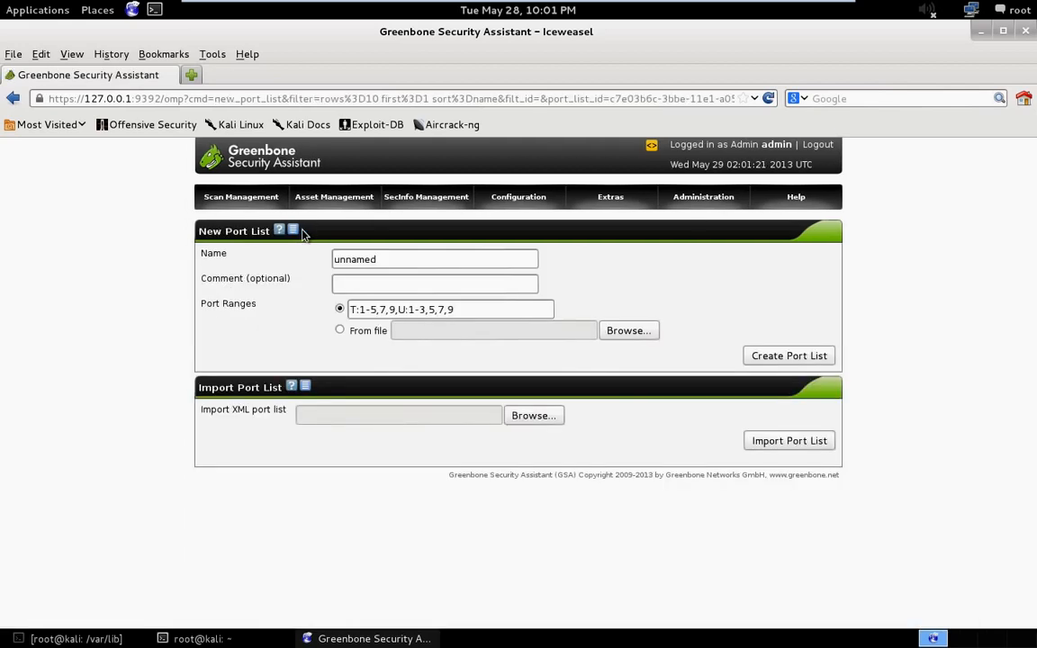
{"action": "left_click_drag", "start_coordinate": [384, 261], "coordinate": [268, 256]}
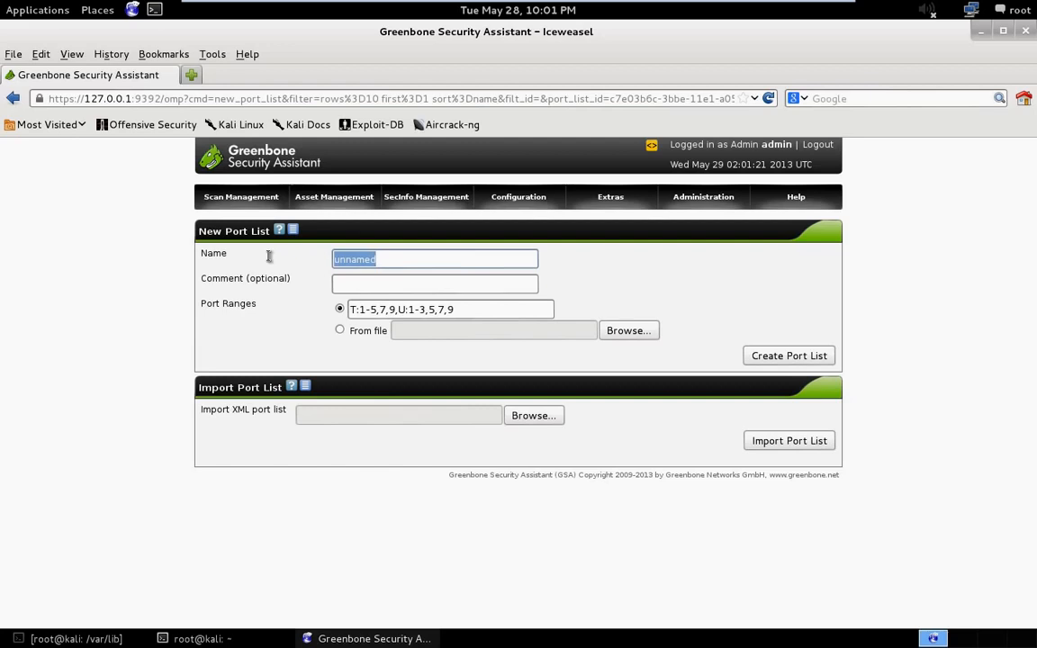
{"action": "type", "text": "TCP"}
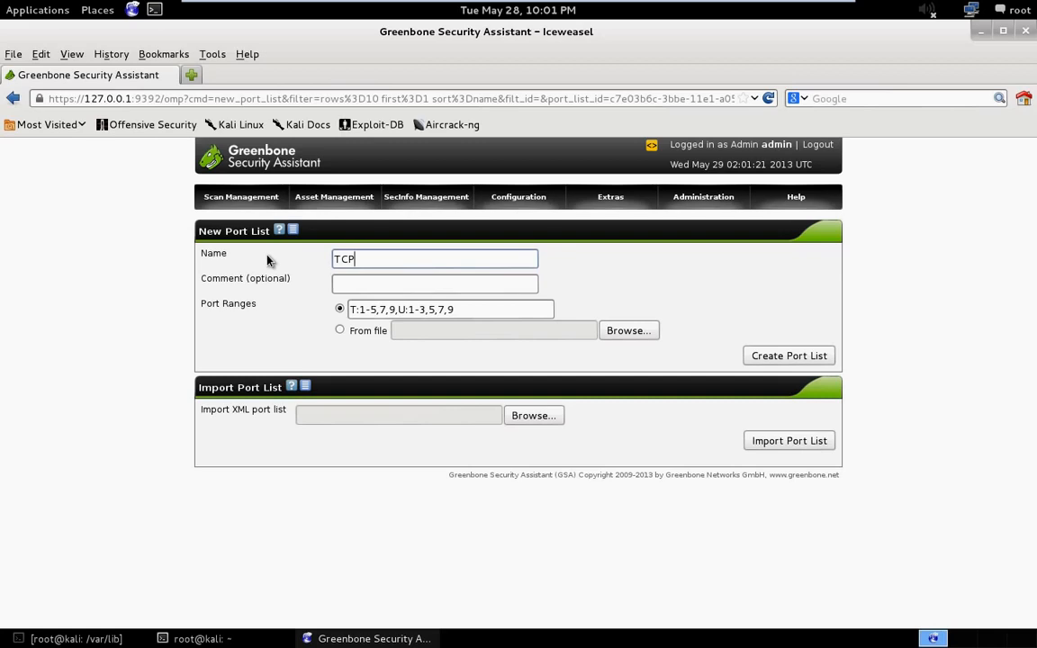
{"action": "left_click", "coordinate": [363, 286]}
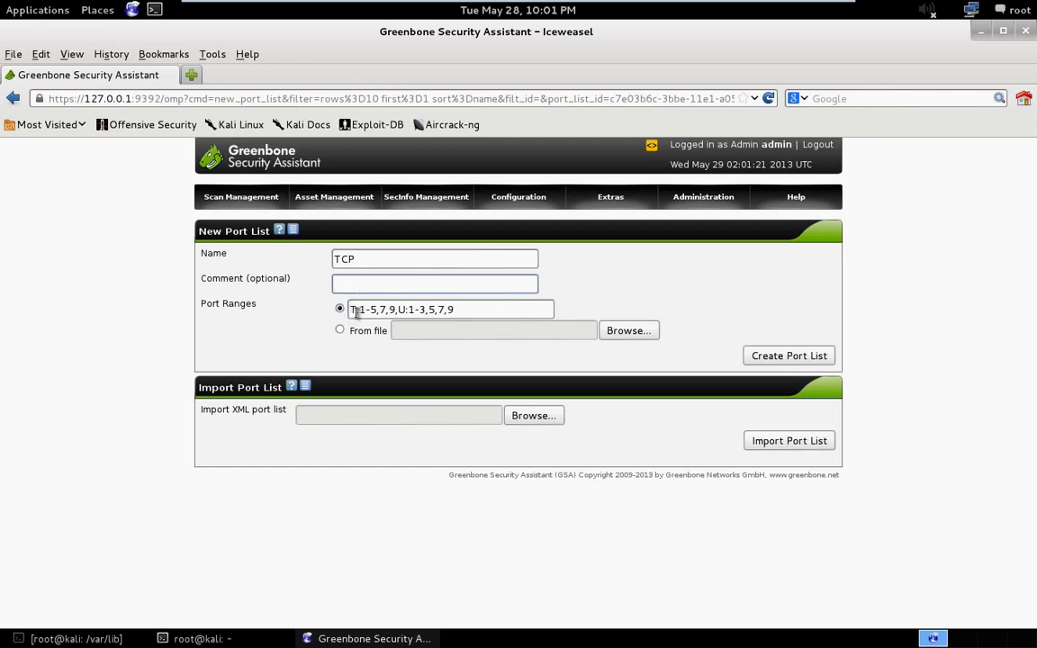
{"action": "left_click_drag", "start_coordinate": [352, 308], "coordinate": [358, 310]}
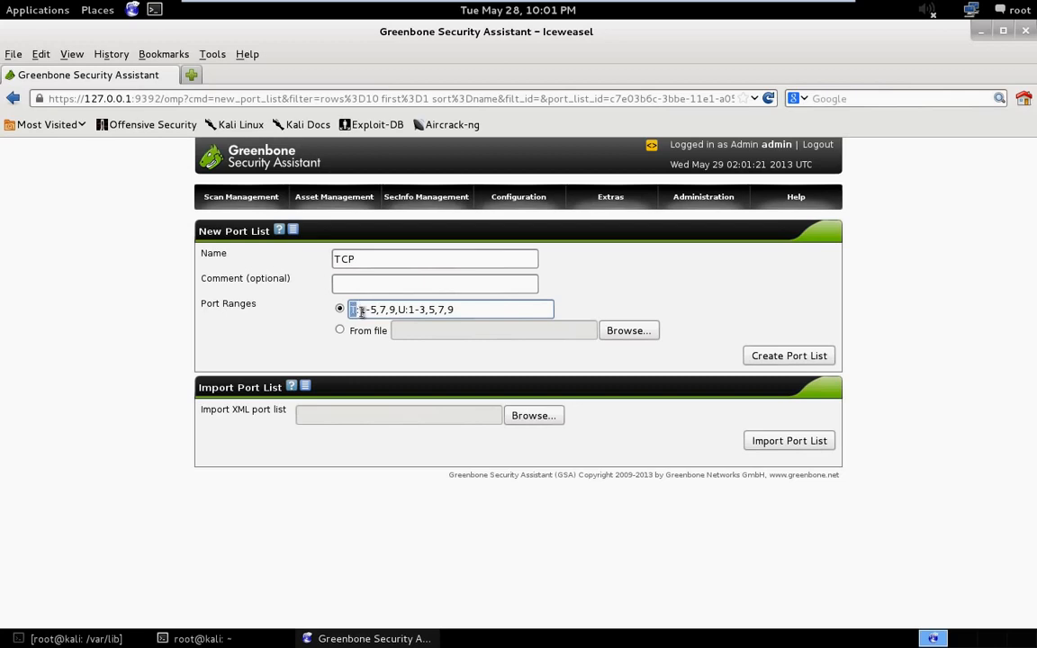
{"action": "left_click_drag", "start_coordinate": [398, 309], "coordinate": [406, 309]}
{"action": "left_click_drag", "start_coordinate": [351, 310], "coordinate": [396, 310]}
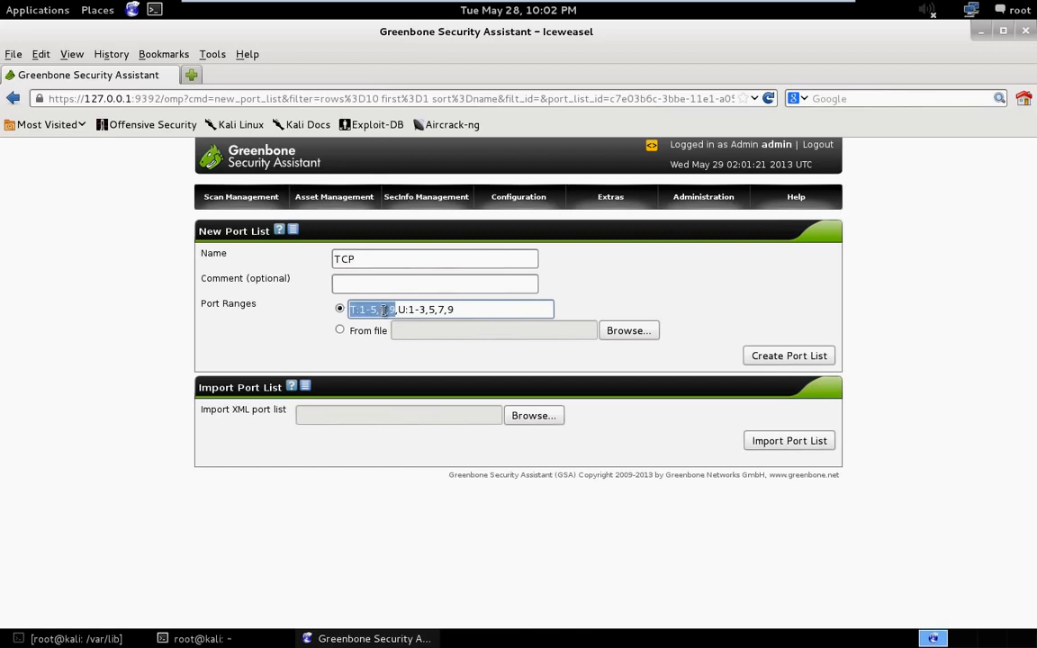
- Set the individual TCP ports after the first range to 21, 25 and 80 in the new port list
{"action": "left_click", "coordinate": [384, 310]}
{"action": "key", "text": "BackSpace"}
{"action": "type", "text": "1"}
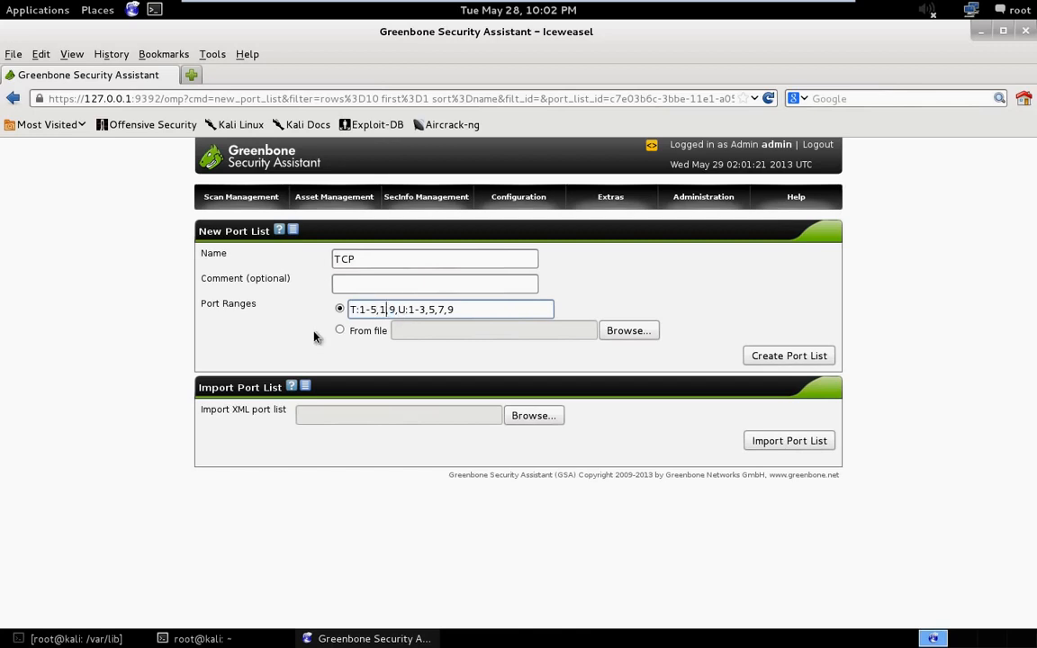
{"action": "key", "text": "BackSpace"}
{"action": "type", "text": "21"}
{"action": "key", "text": "Right"}
{"action": "key", "text": "Right"}
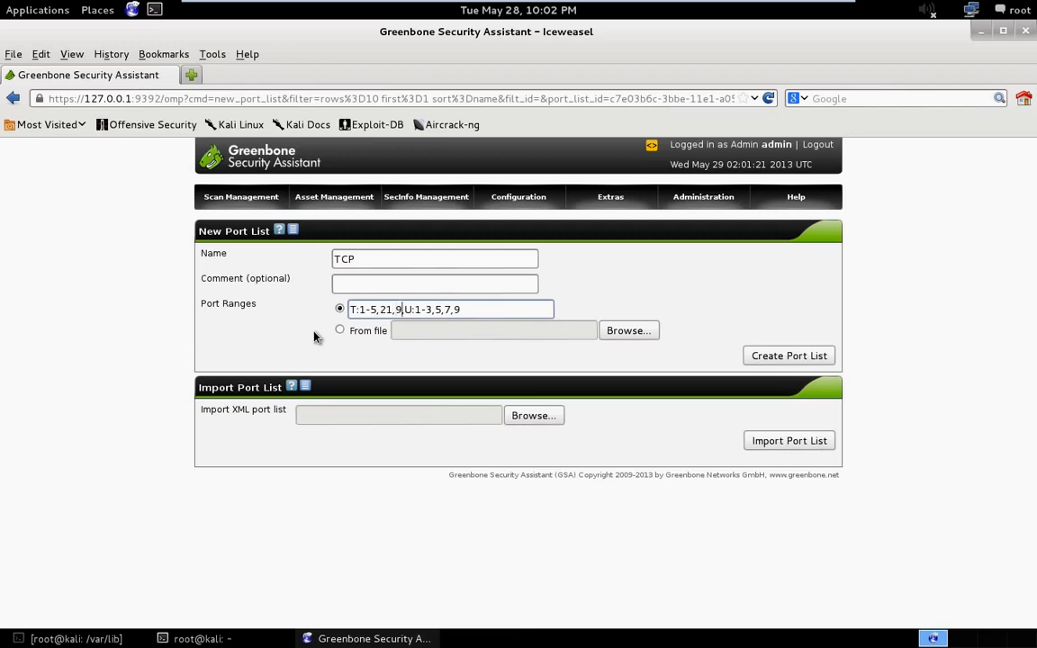
{"action": "key", "text": "BackSpace"}
{"action": "type", "text": "25,80,"}
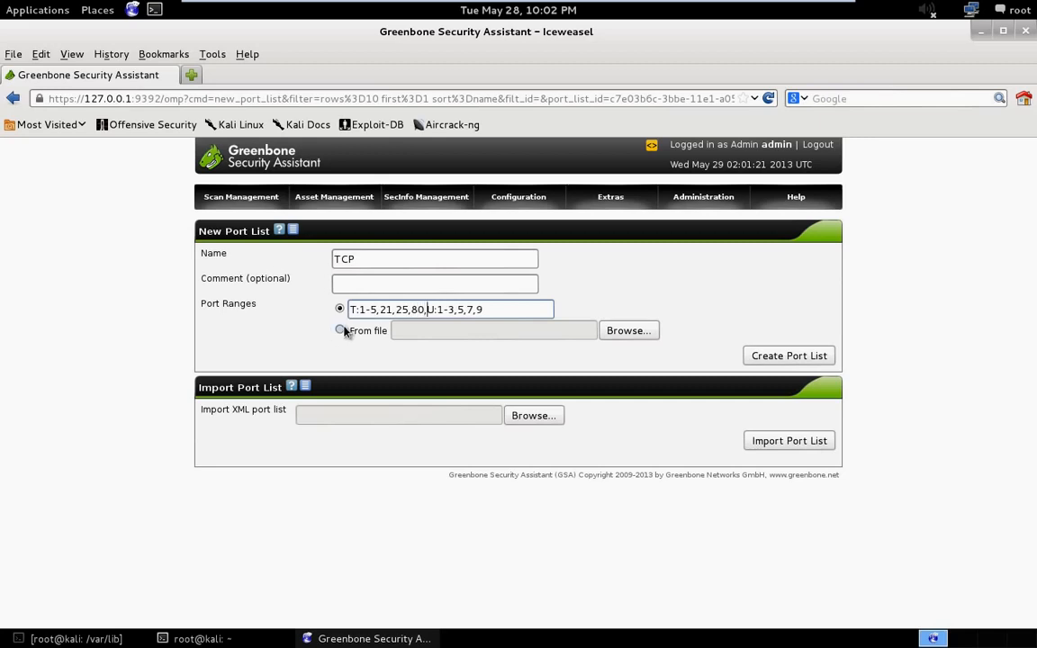
- Remove the comma before the UDP ports and set the first TCP range to 1-20
{"action": "key", "text": "BackSpace"}
{"action": "left_click_drag", "start_coordinate": [365, 310], "coordinate": [373, 310]}
{"action": "type", "text": "-5"}
{"action": "key", "text": "BackSpace"}
{"action": "type", "text": "20"}
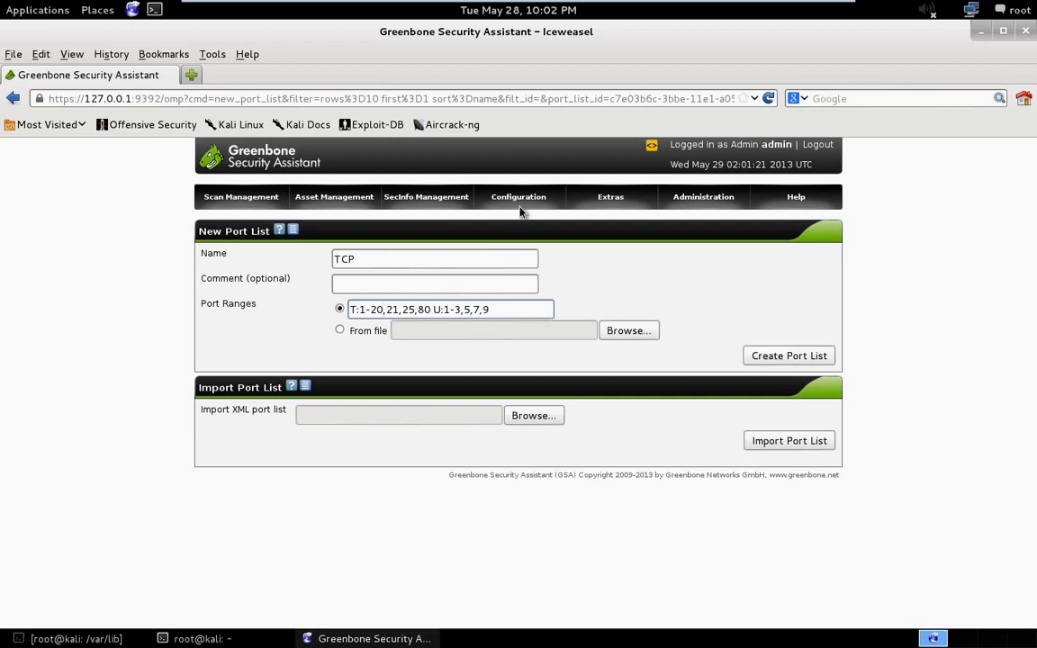
- Start a new credential named SSH with login root and comment "ssh creds", leaving the password empty
{"action": "mouse_move", "coordinate": [525, 198]}
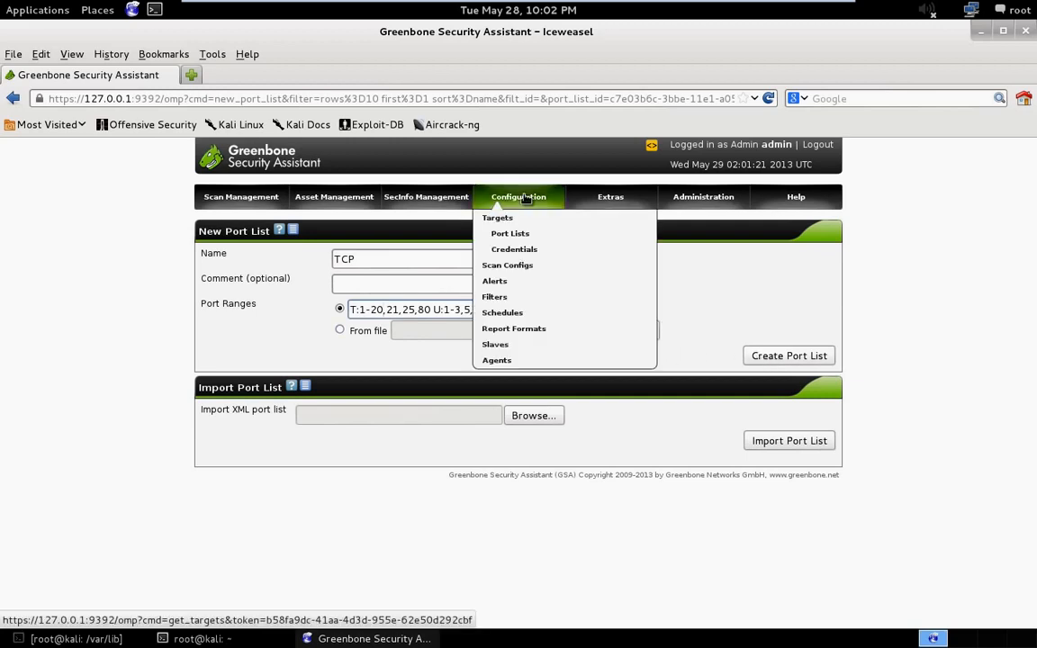
{"action": "left_click", "coordinate": [533, 250]}
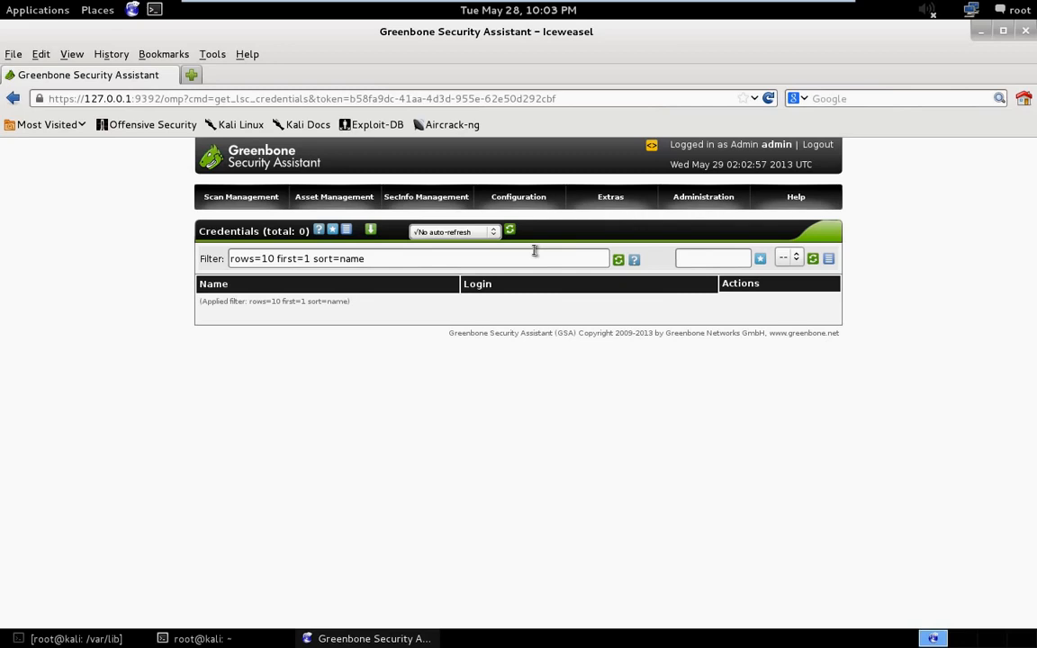
{"action": "left_click", "coordinate": [332, 230]}
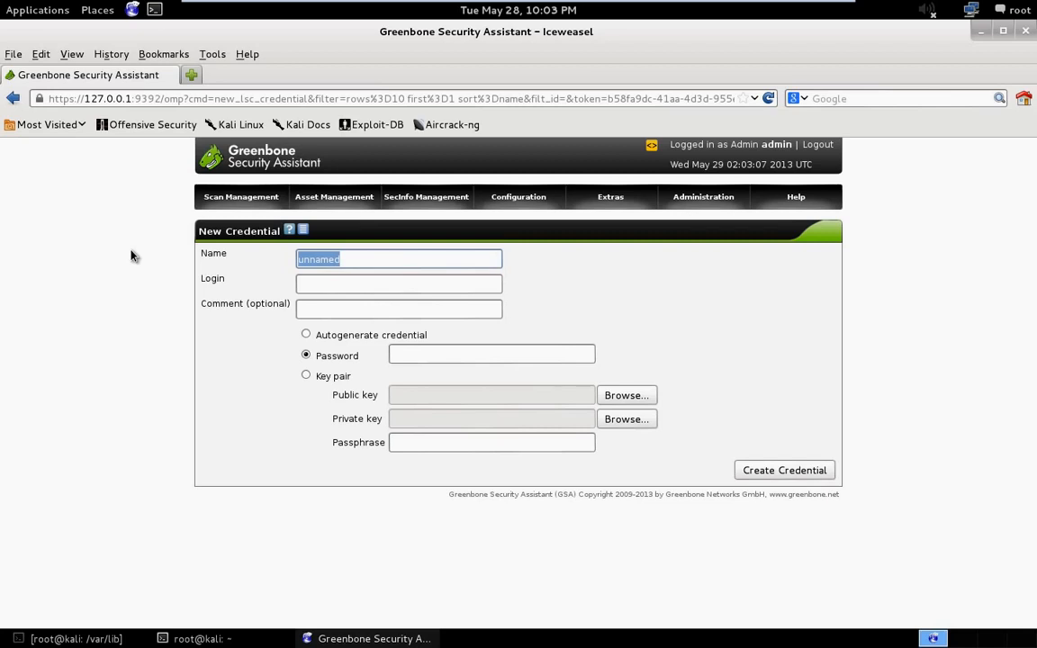
{"action": "type", "text": "SSH"}
{"action": "left_click", "coordinate": [353, 284]}
{"action": "type", "text": "root"}
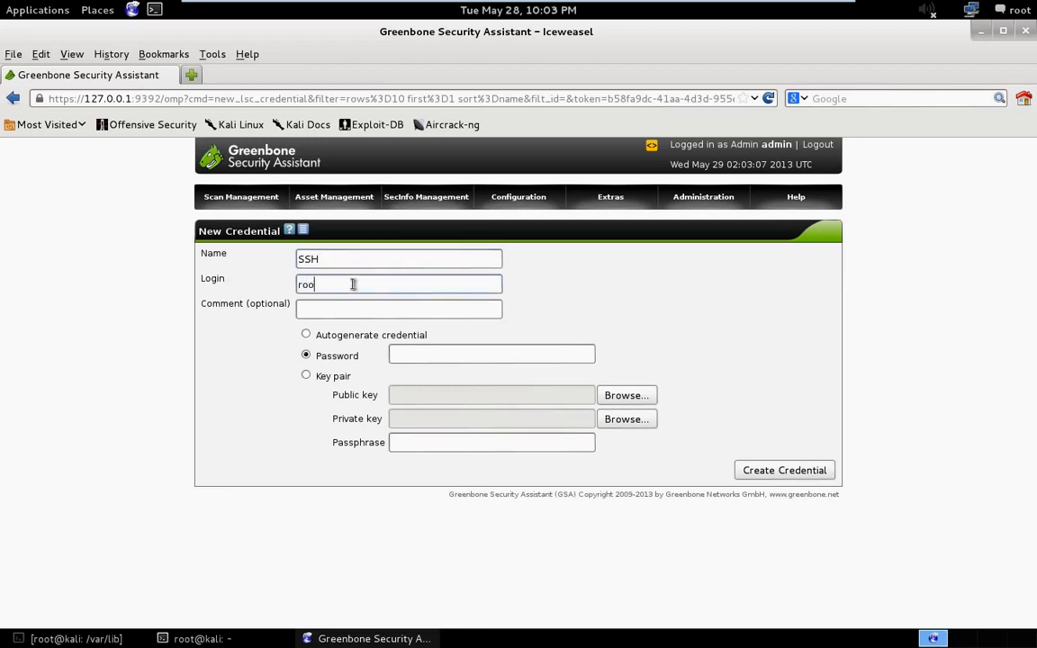
{"action": "left_click", "coordinate": [341, 318]}
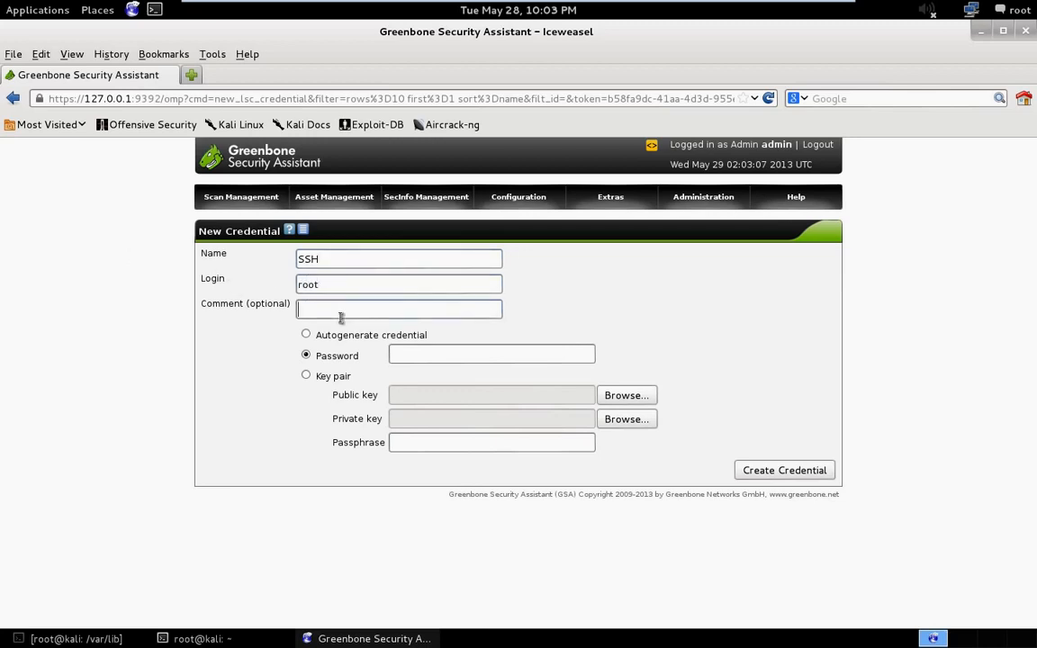
{"action": "type", "text": "ssh creds"}
{"action": "left_click", "coordinate": [423, 353]}
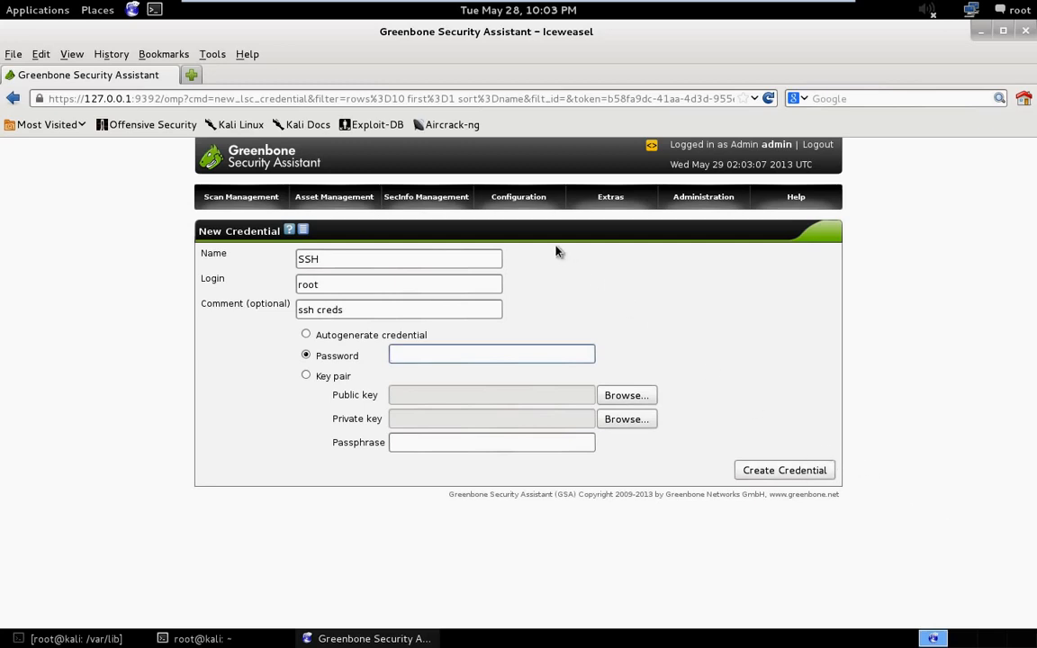
- Open a new target form from the targets list and examine its port list, SSH credential and SMB credential options
{"action": "mouse_move", "coordinate": [519, 198]}
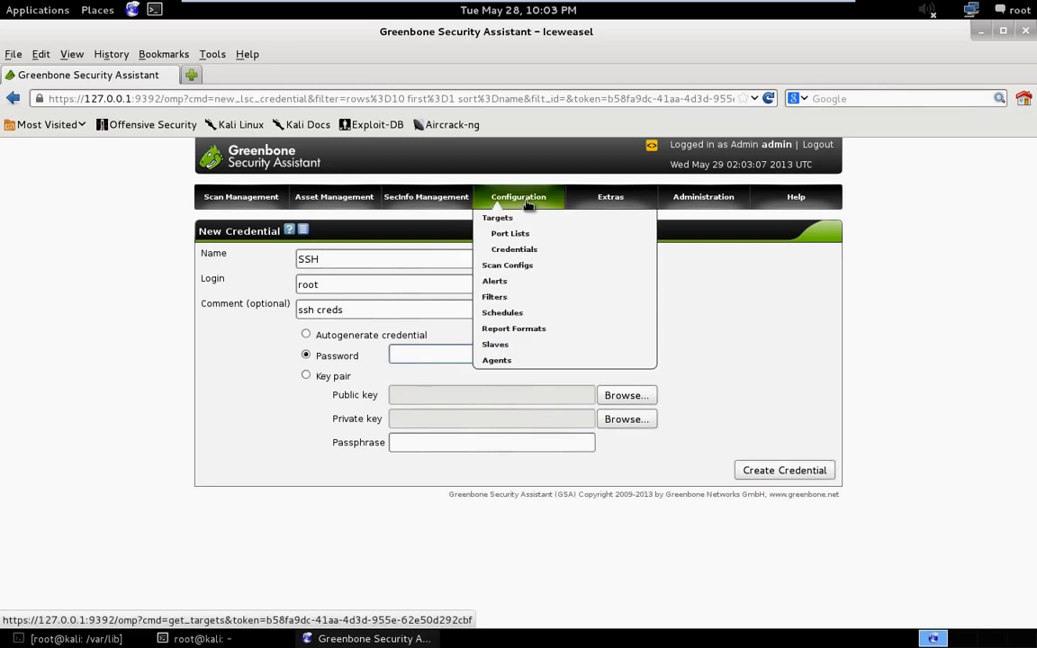
{"action": "left_click", "coordinate": [526, 223]}
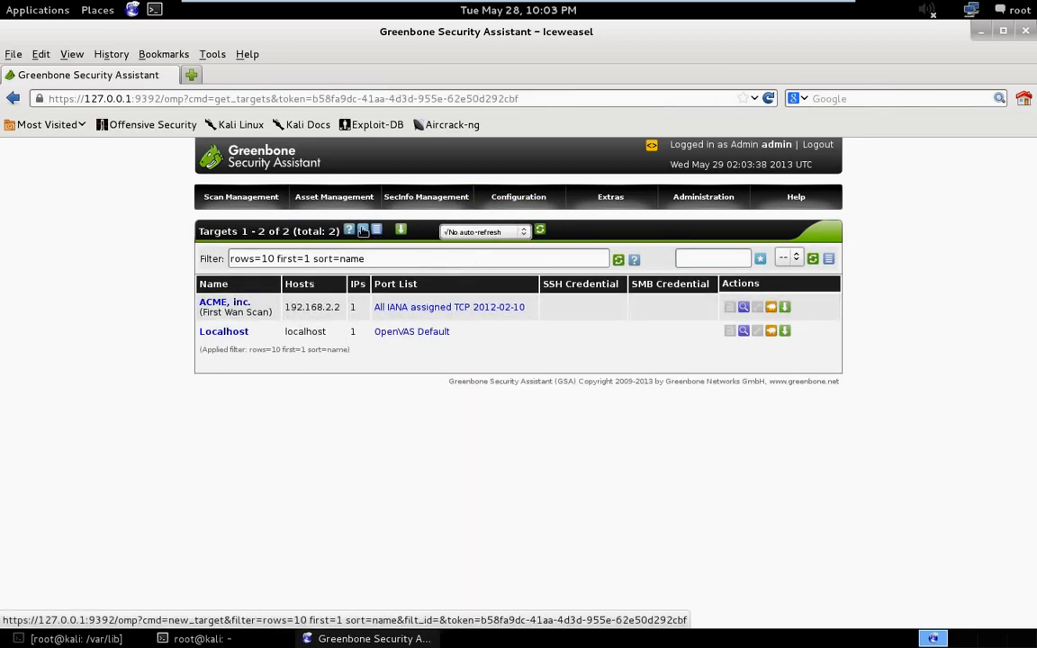
{"action": "left_click", "coordinate": [362, 229]}
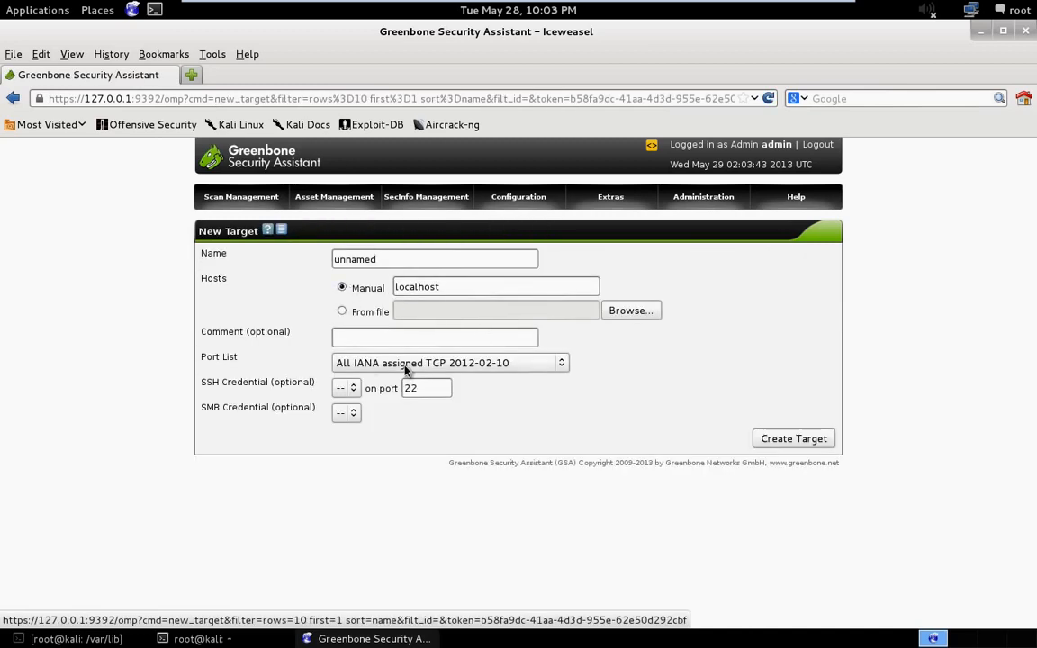
{"action": "left_click", "coordinate": [345, 393]}
{"action": "left_click", "coordinate": [345, 394]}
{"action": "left_click", "coordinate": [399, 365]}
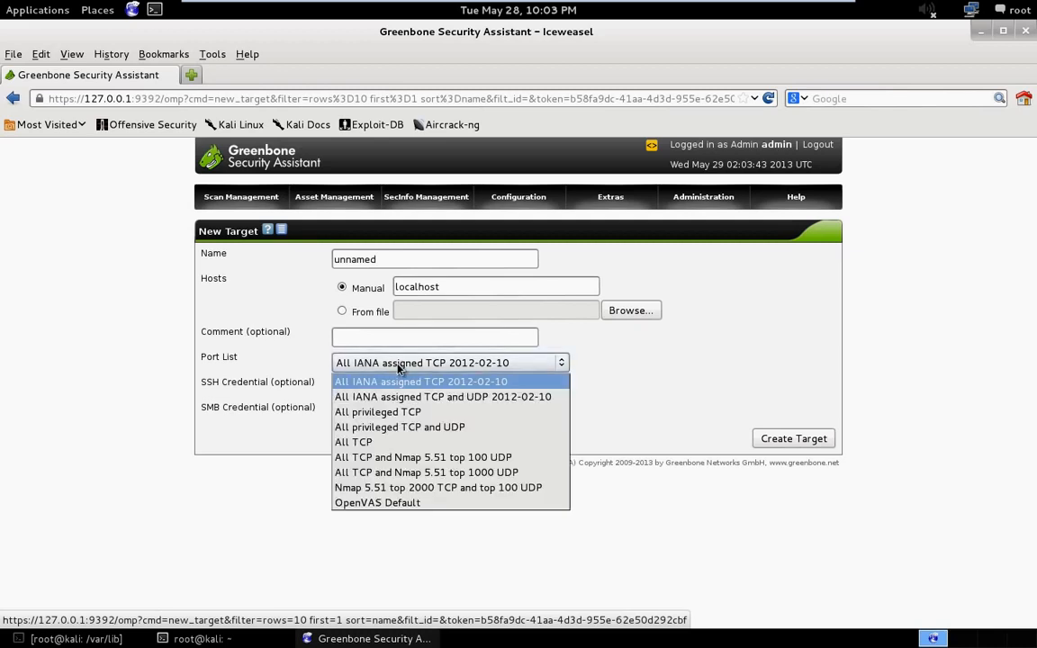
{"action": "left_click", "coordinate": [396, 378]}
{"action": "left_click", "coordinate": [340, 413]}
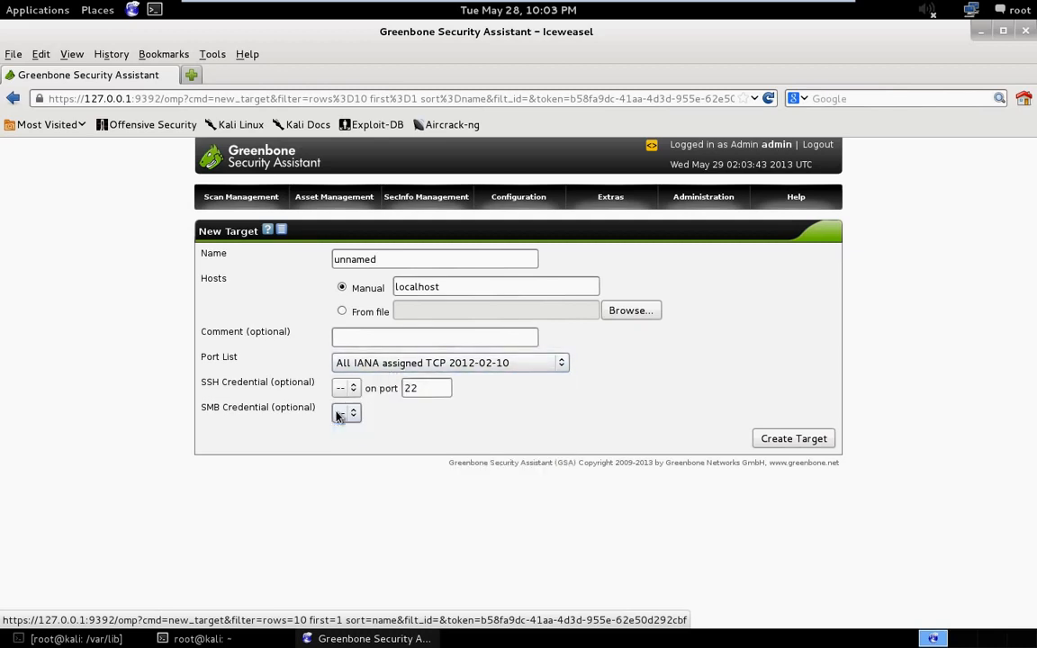
{"action": "left_click", "coordinate": [474, 365]}
{"action": "left_click", "coordinate": [479, 370]}
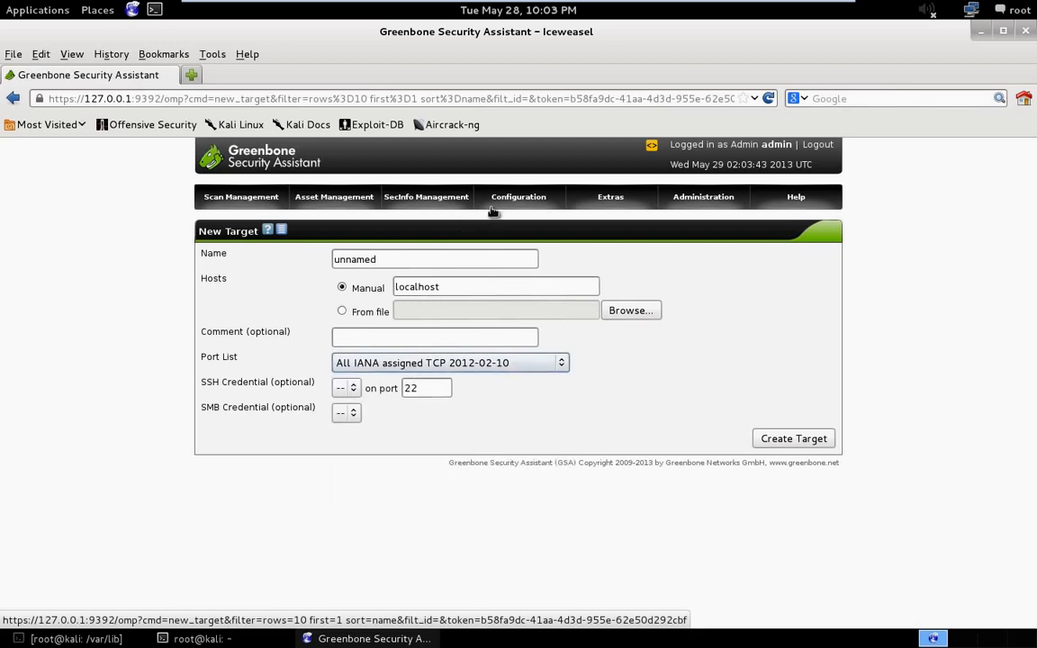
- Review the available scan configs and open the details of the Full and fast config
{"action": "mouse_move", "coordinate": [493, 203]}
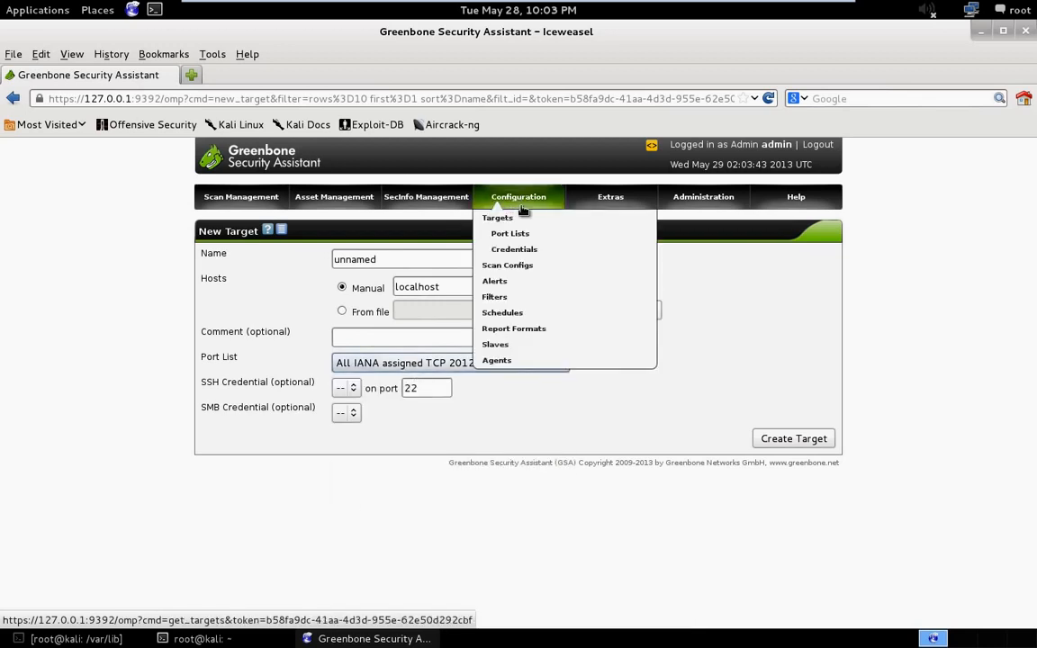
{"action": "left_click", "coordinate": [528, 268]}
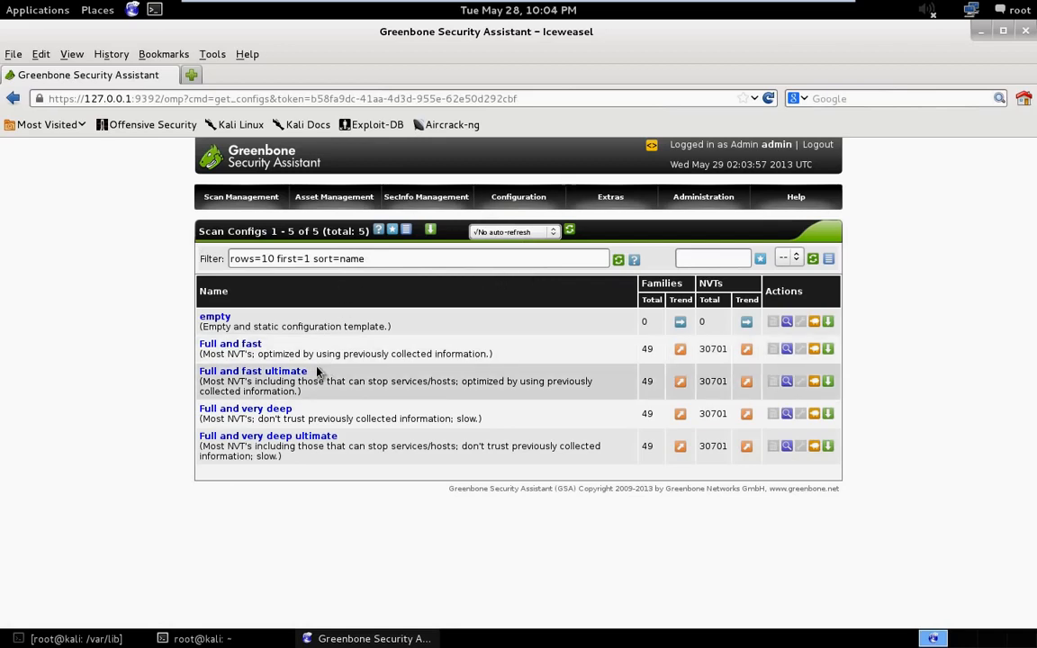
{"action": "mouse_move", "coordinate": [225, 198]}
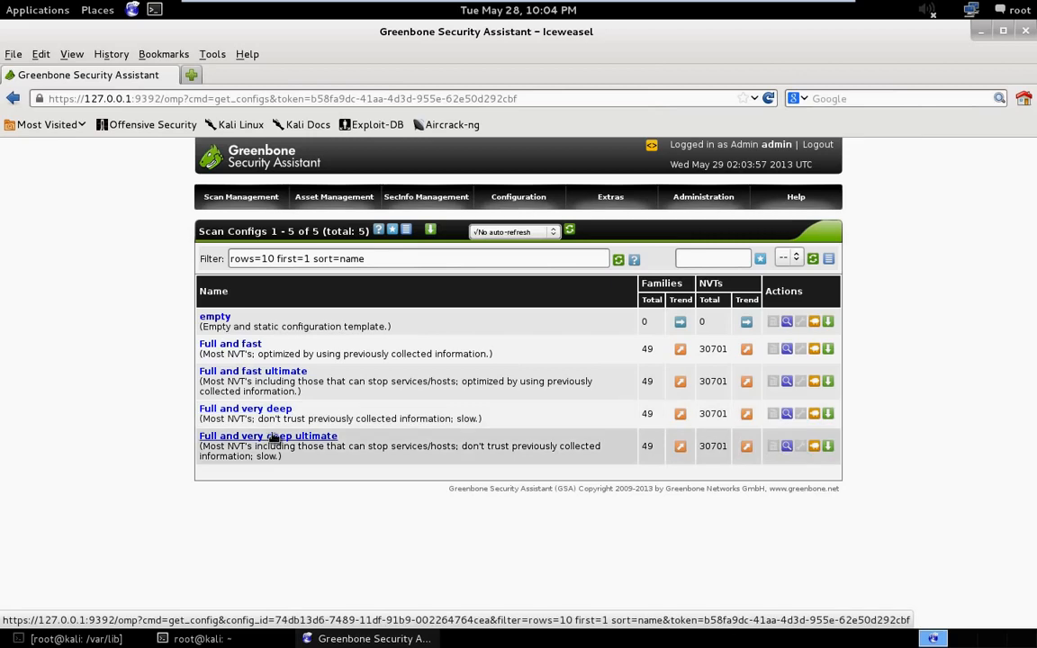
{"action": "left_click", "coordinate": [257, 346]}
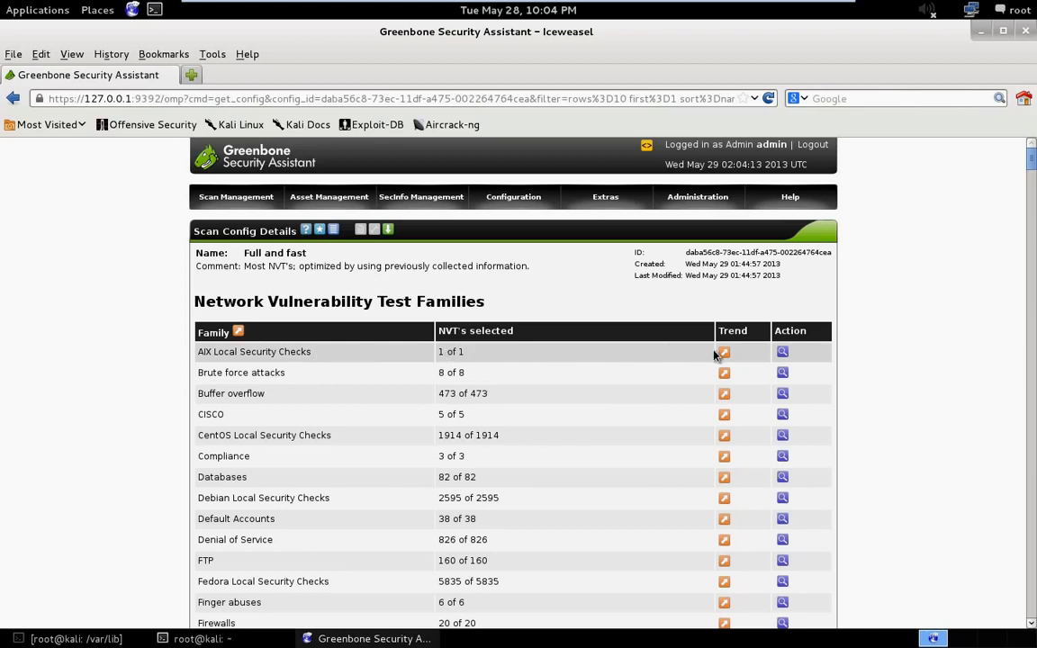
- Examine the risk, CVSS and timeout of the AIX Local Security Checks test, then return to the config details
{"action": "mouse_move", "coordinate": [727, 354]}
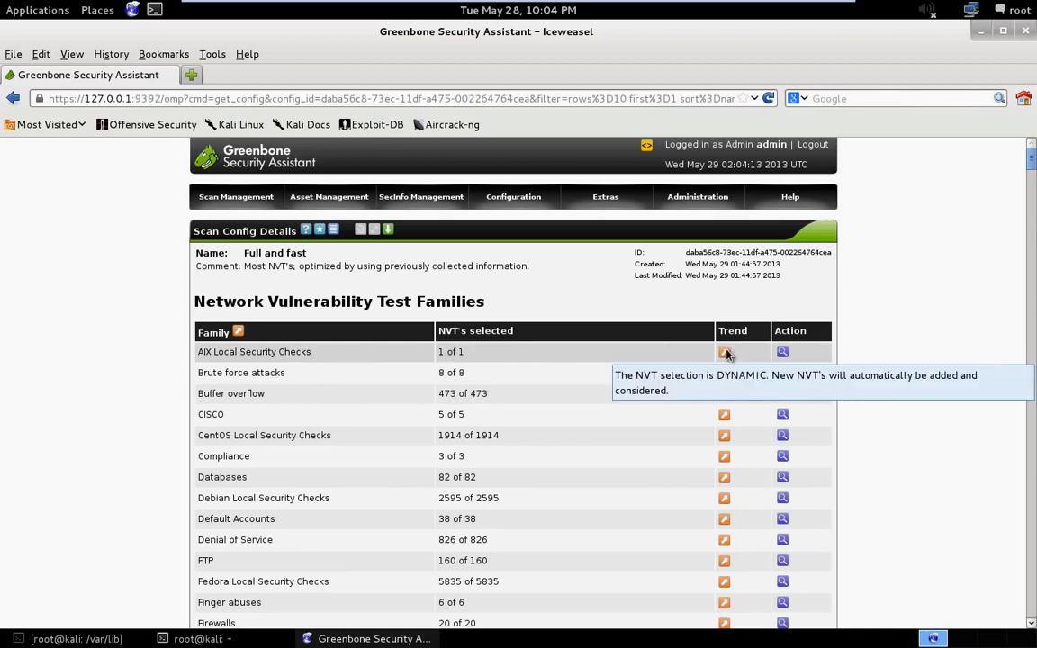
{"action": "left_click", "coordinate": [783, 352]}
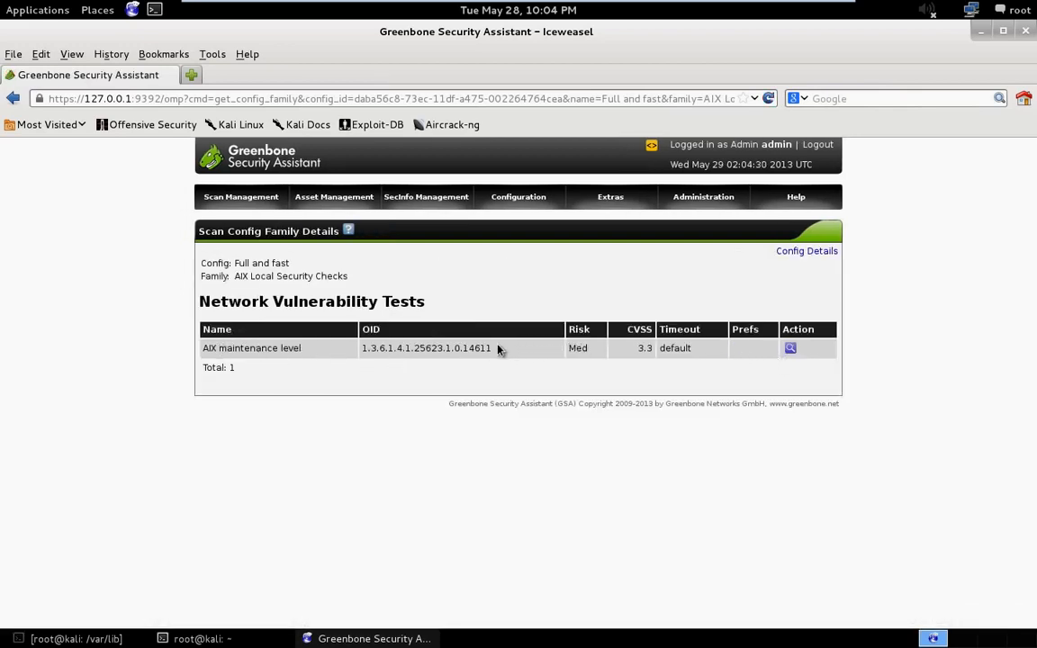
{"action": "double_click", "coordinate": [579, 348]}
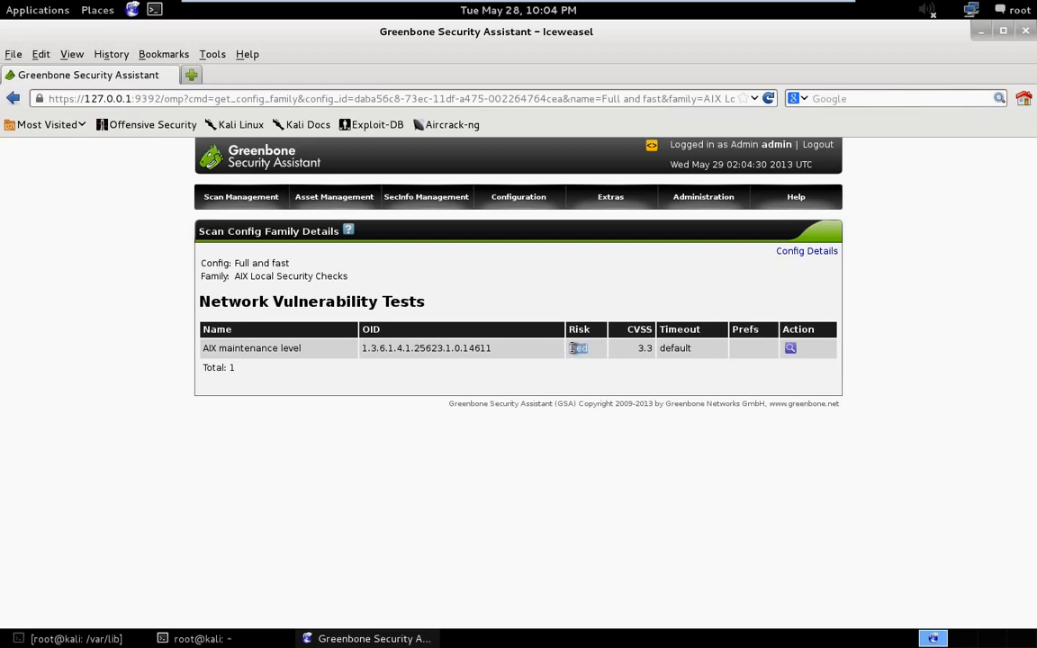
{"action": "double_click", "coordinate": [645, 348]}
{"action": "double_click", "coordinate": [686, 350]}
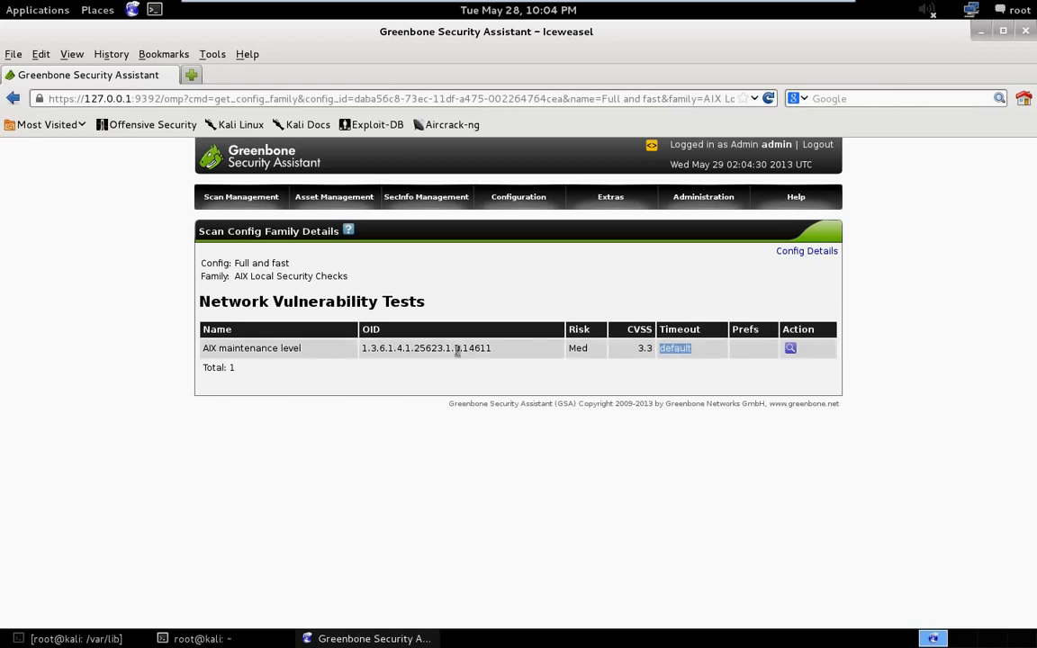
{"action": "left_click", "coordinate": [13, 101]}
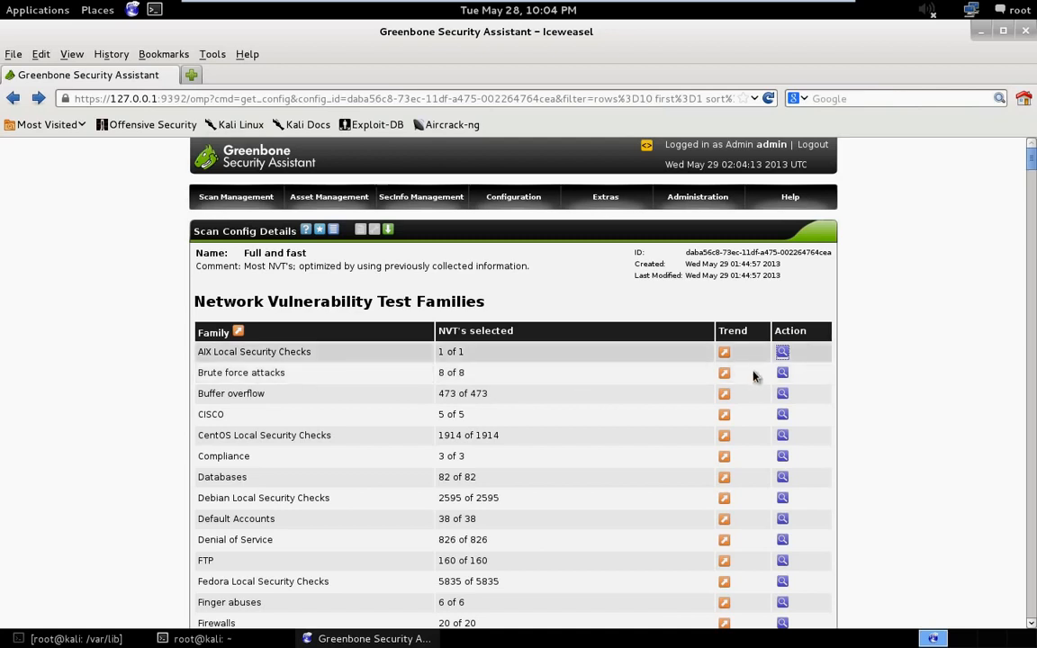
- Examine the risk ratings of the Brute force attacks family's tests and return to the config details
{"action": "left_click", "coordinate": [782, 376]}
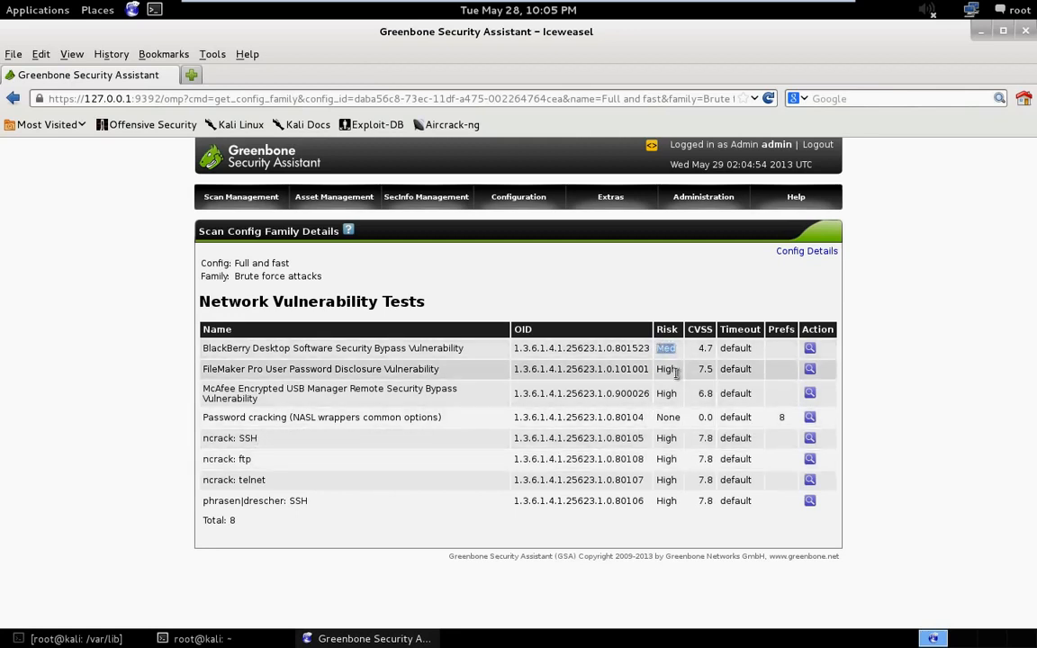
{"action": "left_click_drag", "start_coordinate": [635, 369], "coordinate": [677, 370]}
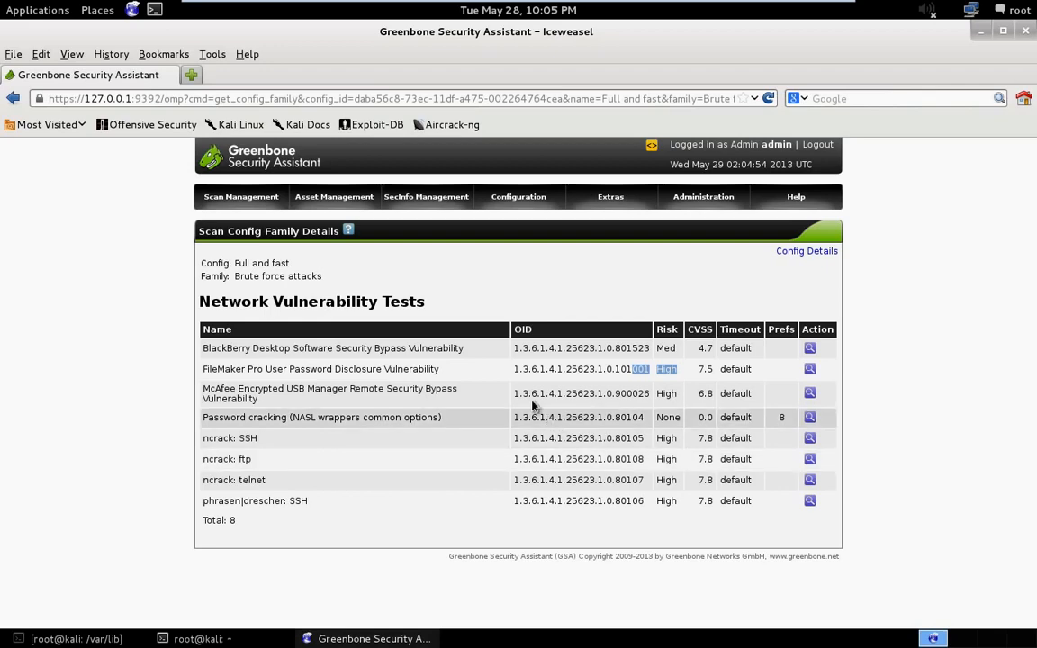
{"action": "key", "text": "alt+Left"}
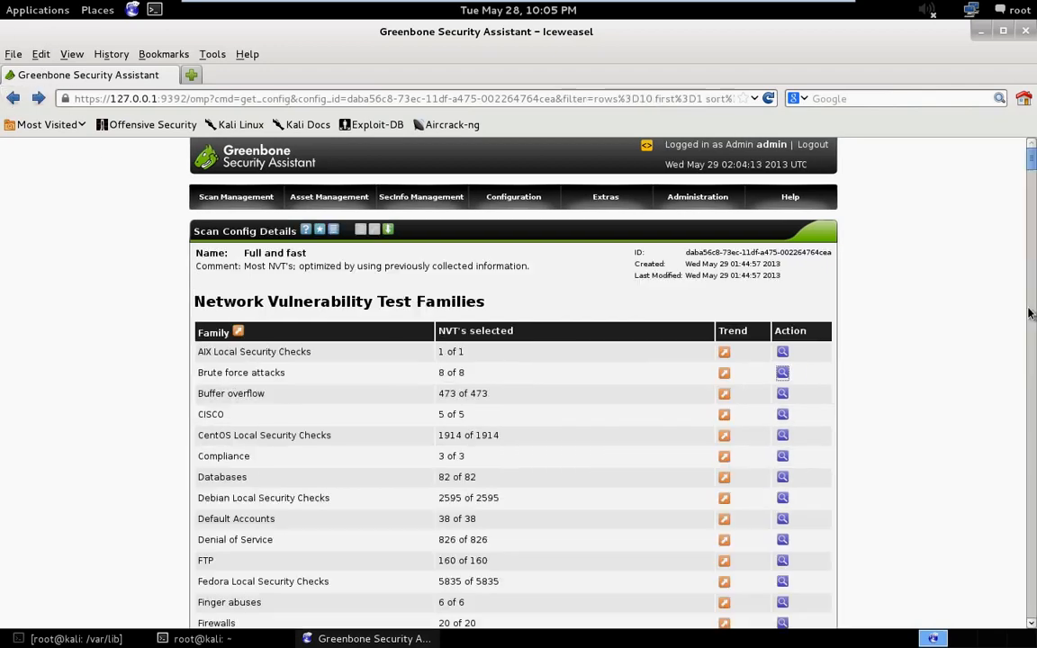
- Examine the risk ratings of the Default Accounts family's tests in the Full and fast config and return to the config details
{"action": "scroll", "coordinate": [915, 547], "scroll_direction": "down", "scroll_amount": 1}
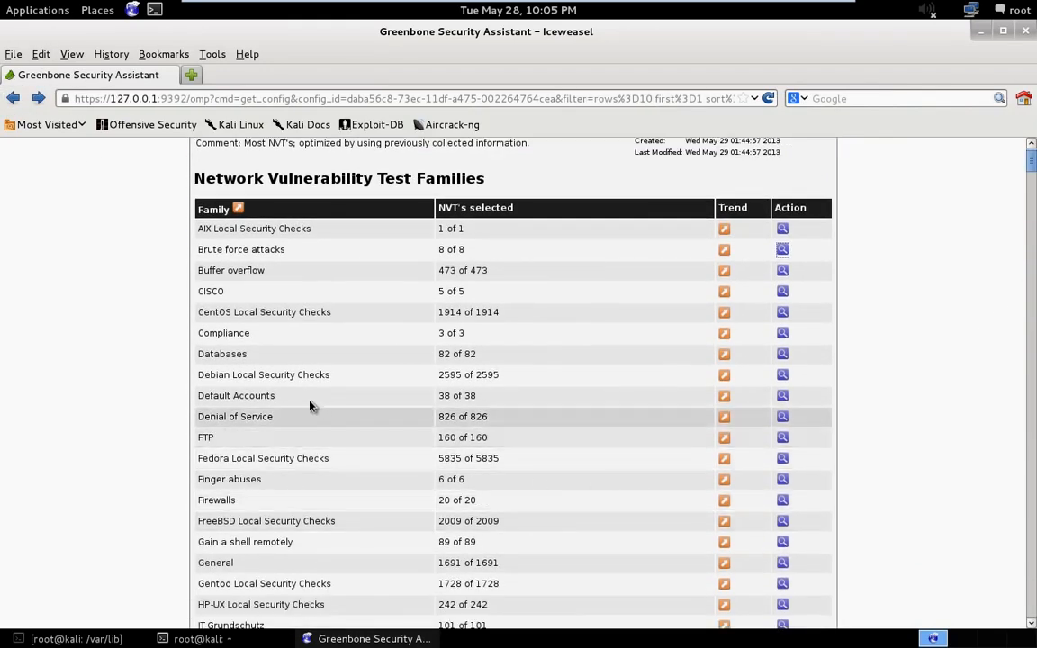
{"action": "left_click", "coordinate": [783, 398]}
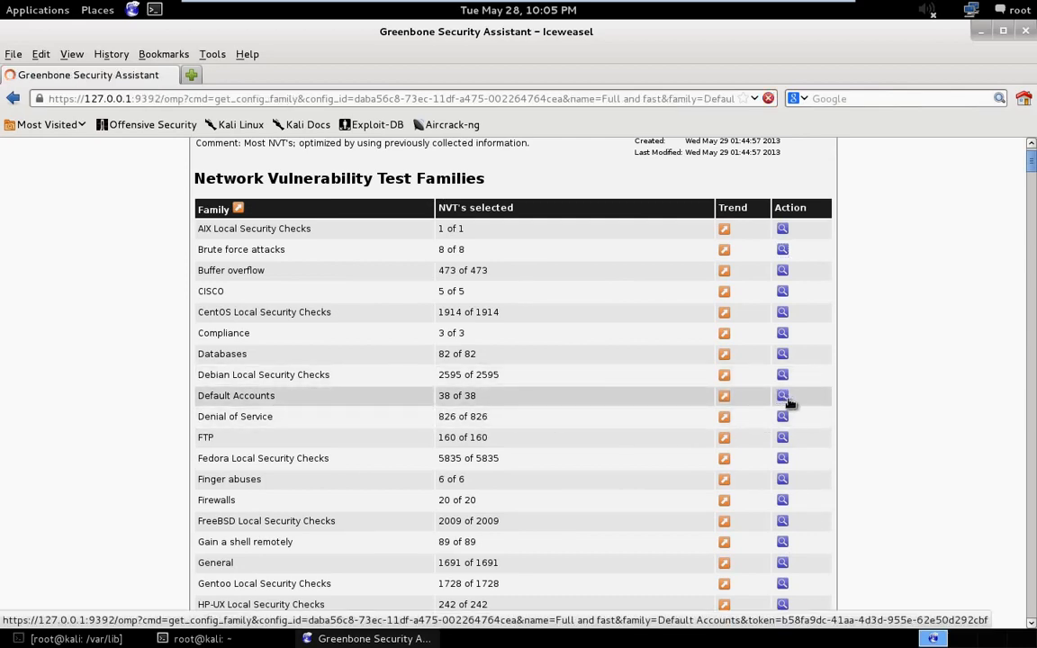
{"action": "scroll", "coordinate": [541, 378], "scroll_direction": "down", "scroll_amount": 1}
{"action": "scroll", "coordinate": [552, 389], "scroll_direction": "down", "scroll_amount": 1}
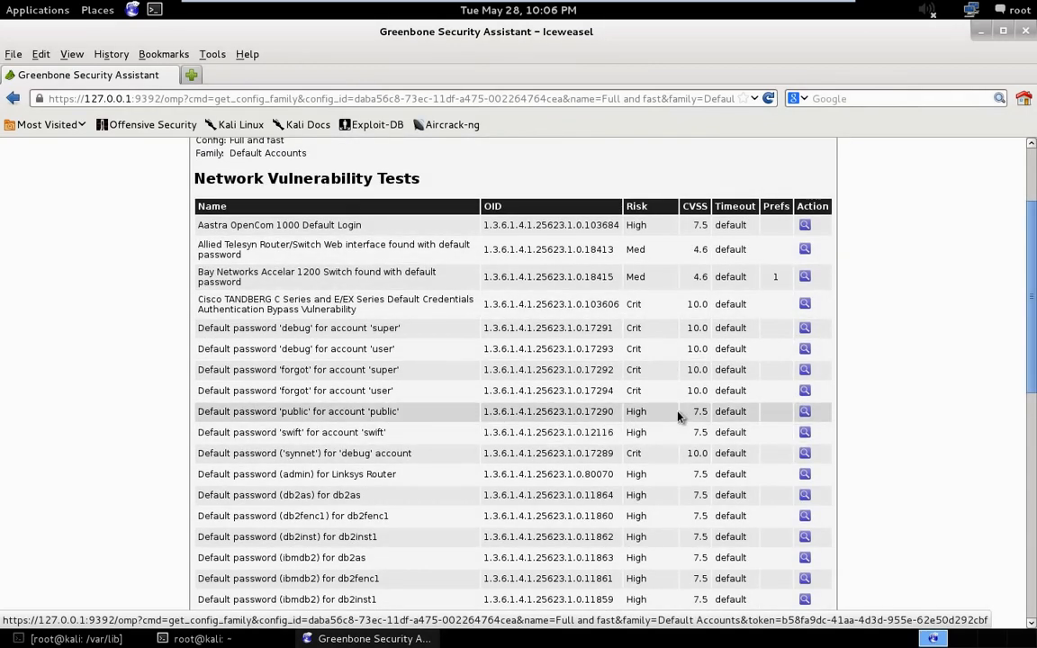
{"action": "left_click_drag", "start_coordinate": [628, 393], "coordinate": [626, 393]}
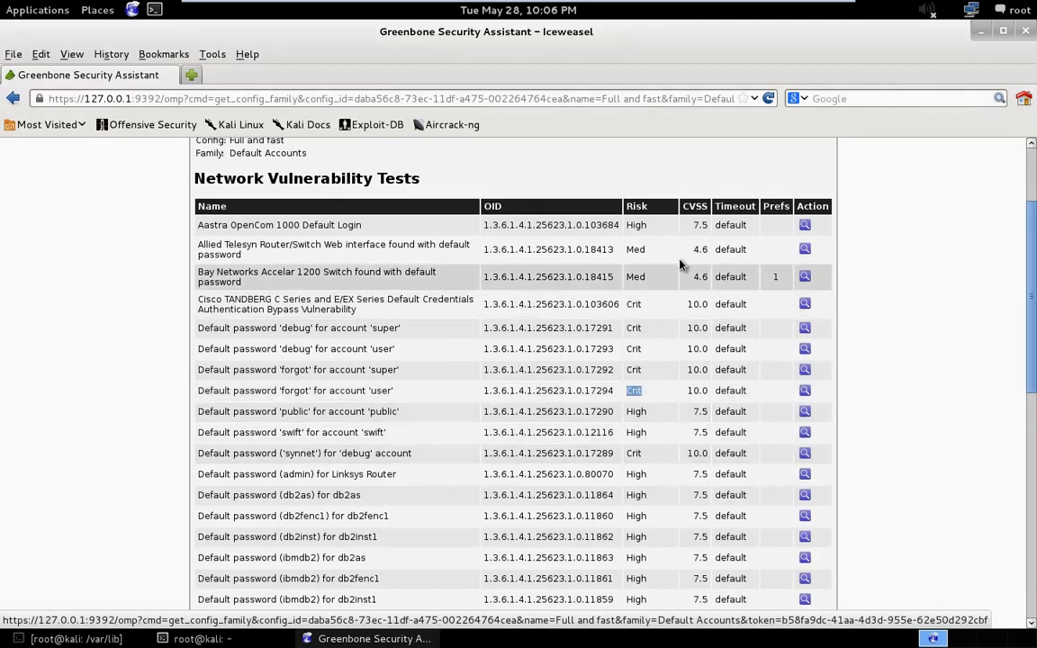
{"action": "scroll", "coordinate": [665, 364], "scroll_direction": "up", "scroll_amount": 3}
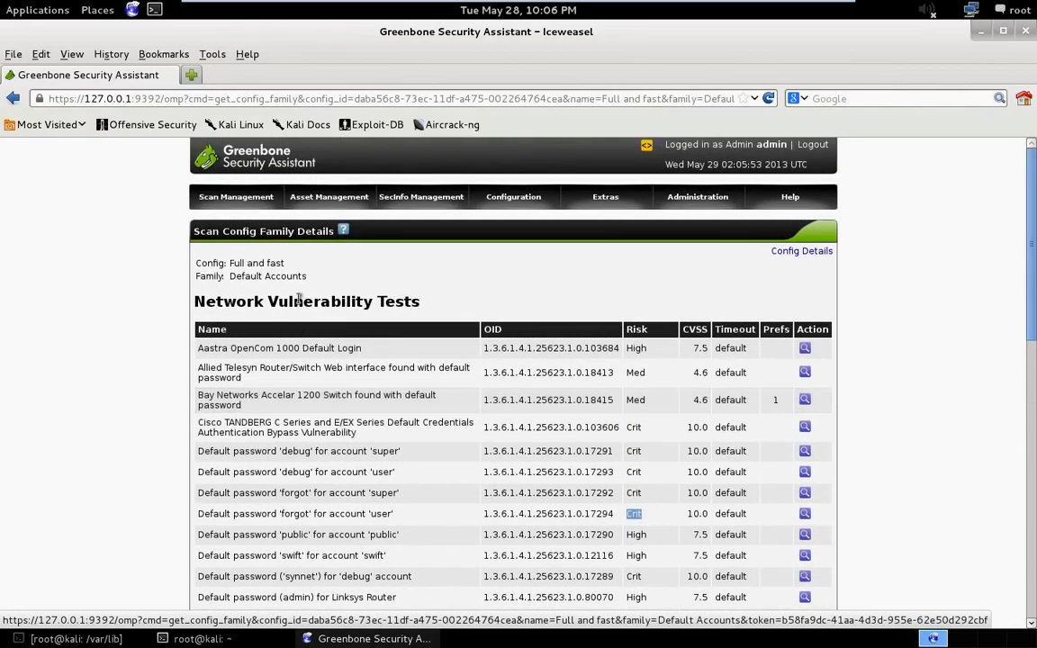
{"action": "left_click", "coordinate": [12, 98]}
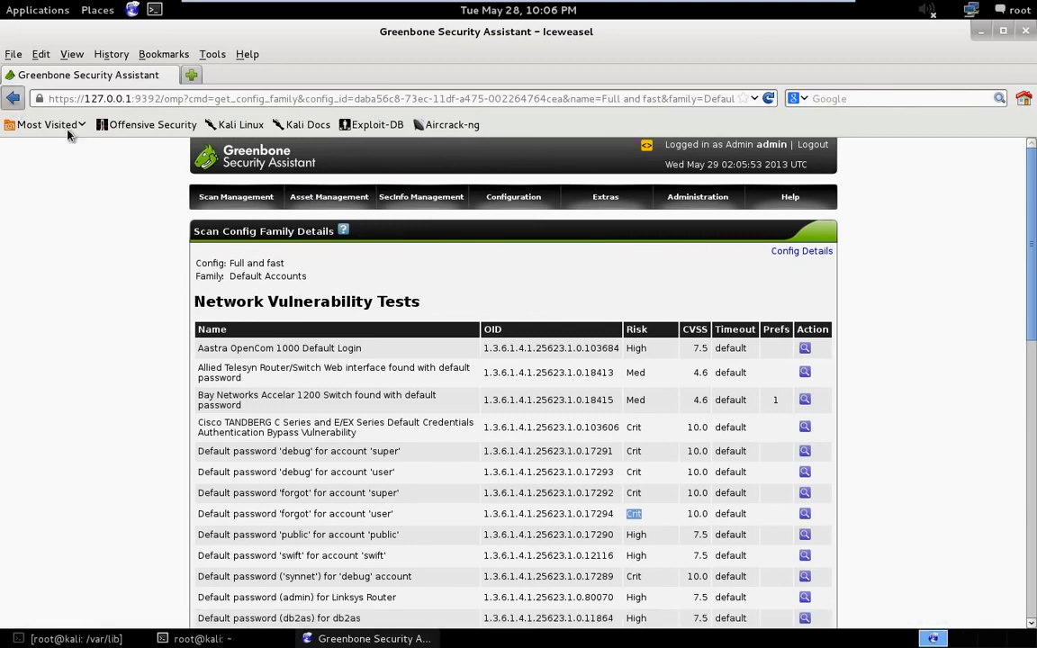
- Skim the Full and fast test families, then return to the scan configs list and open the Full and fast ultimate config
{"action": "scroll", "coordinate": [492, 290], "scroll_direction": "down", "scroll_amount": 3}
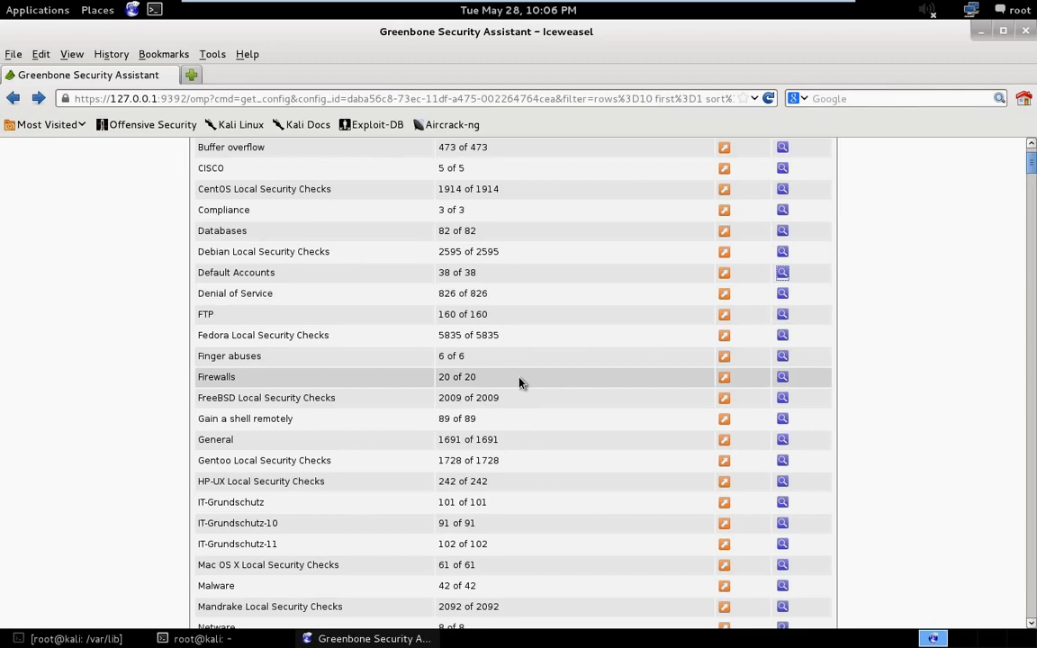
{"action": "scroll", "coordinate": [518, 378], "scroll_direction": "down", "scroll_amount": 6}
{"action": "scroll", "coordinate": [516, 369], "scroll_direction": "up", "scroll_amount": 11}
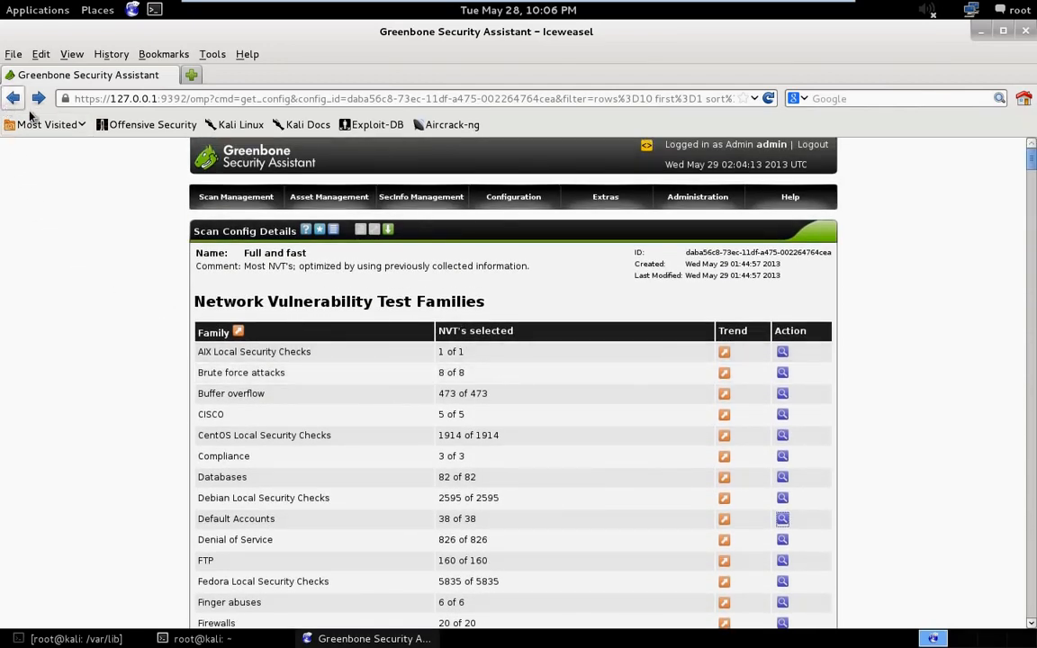
{"action": "scroll", "coordinate": [297, 342], "scroll_direction": "down", "scroll_amount": 5}
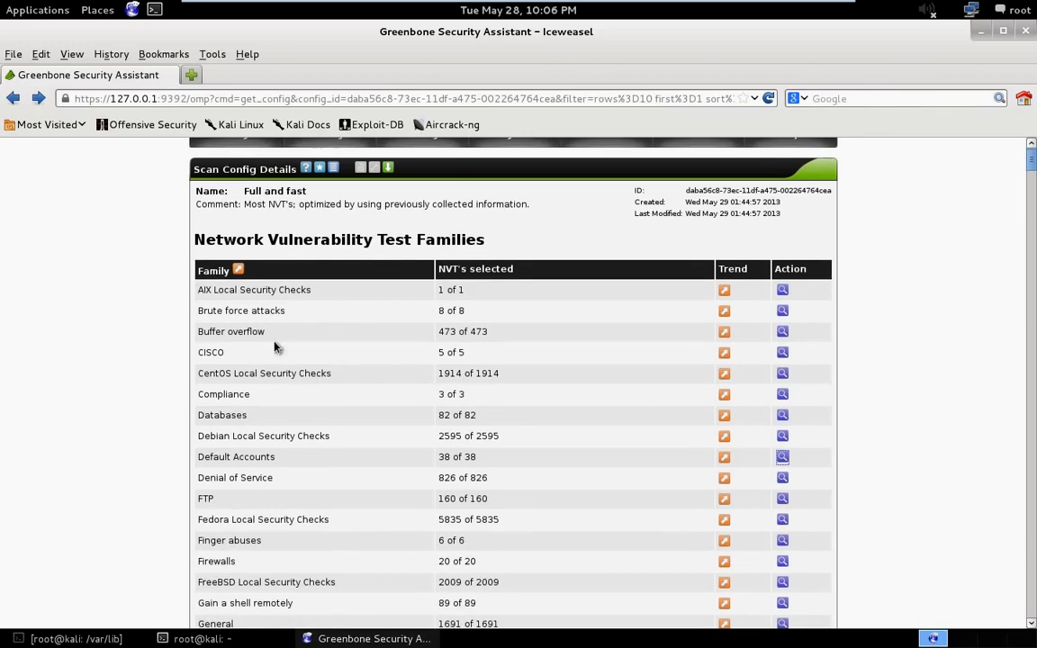
{"action": "left_click", "coordinate": [13, 98]}
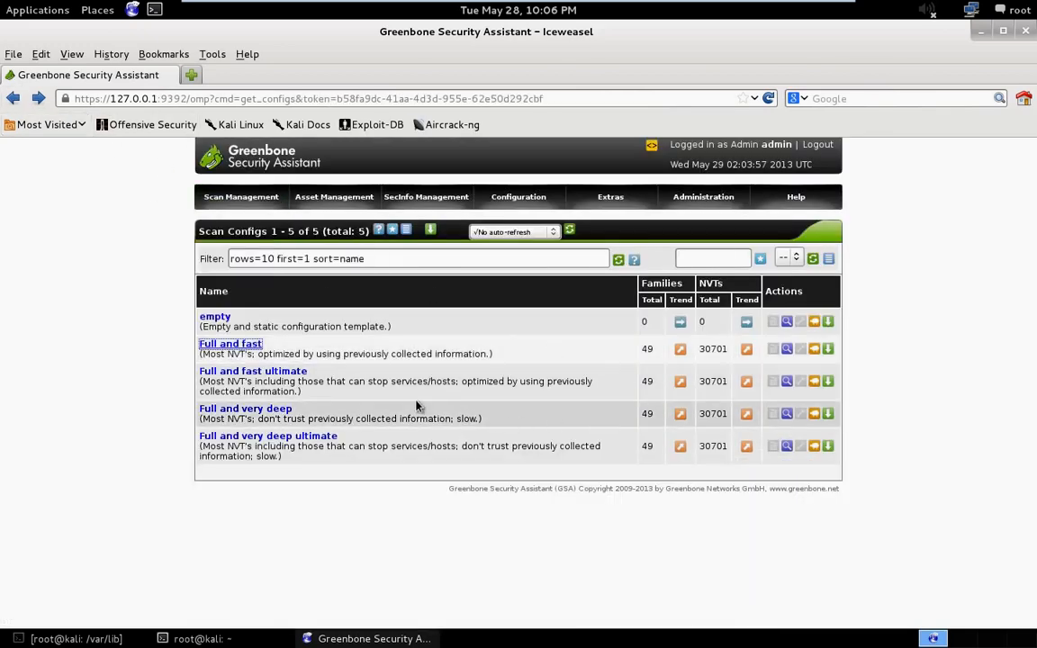
{"action": "left_click", "coordinate": [281, 372]}
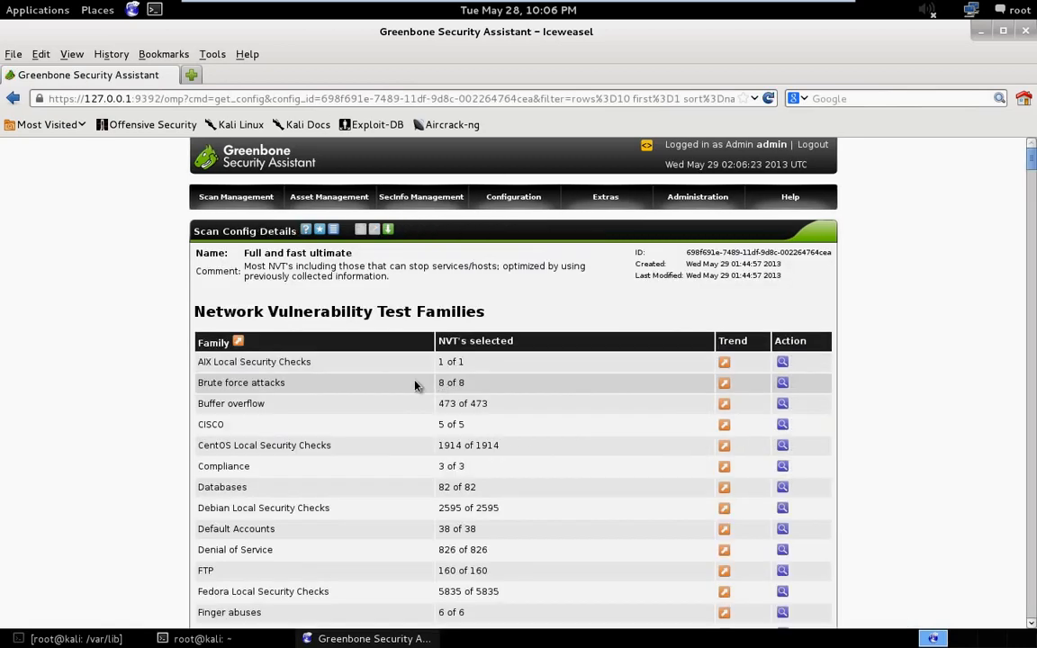
- Open the FTP family of the Full and fast ultimate config and examine the risk ratings of its tests
{"action": "scroll", "coordinate": [415, 385], "scroll_direction": "down", "scroll_amount": 2}
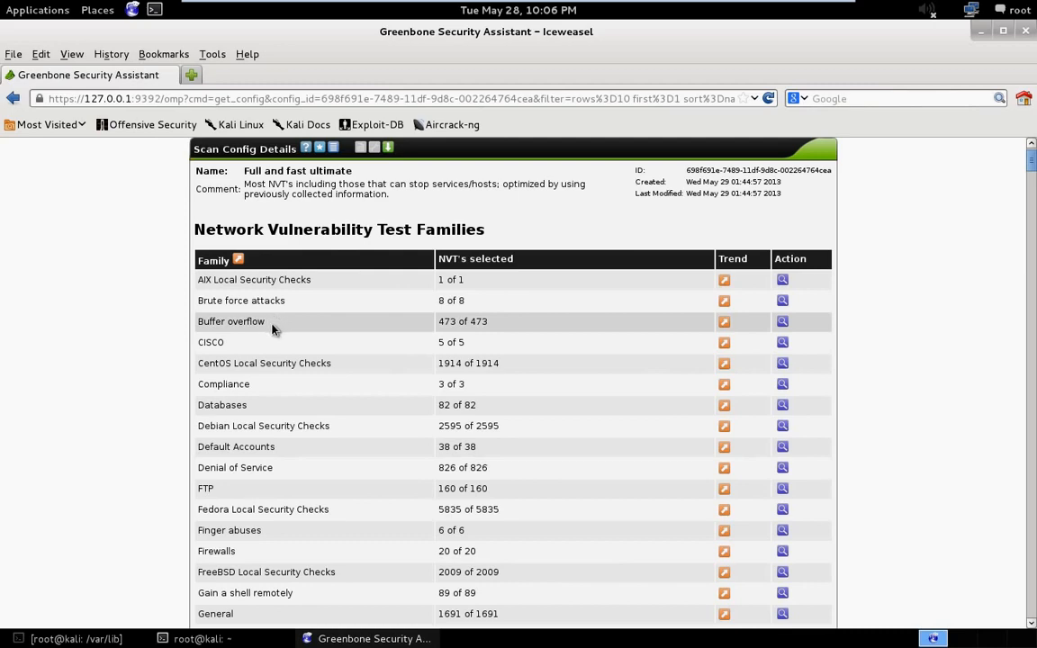
{"action": "scroll", "coordinate": [429, 365], "scroll_direction": "down", "scroll_amount": 2}
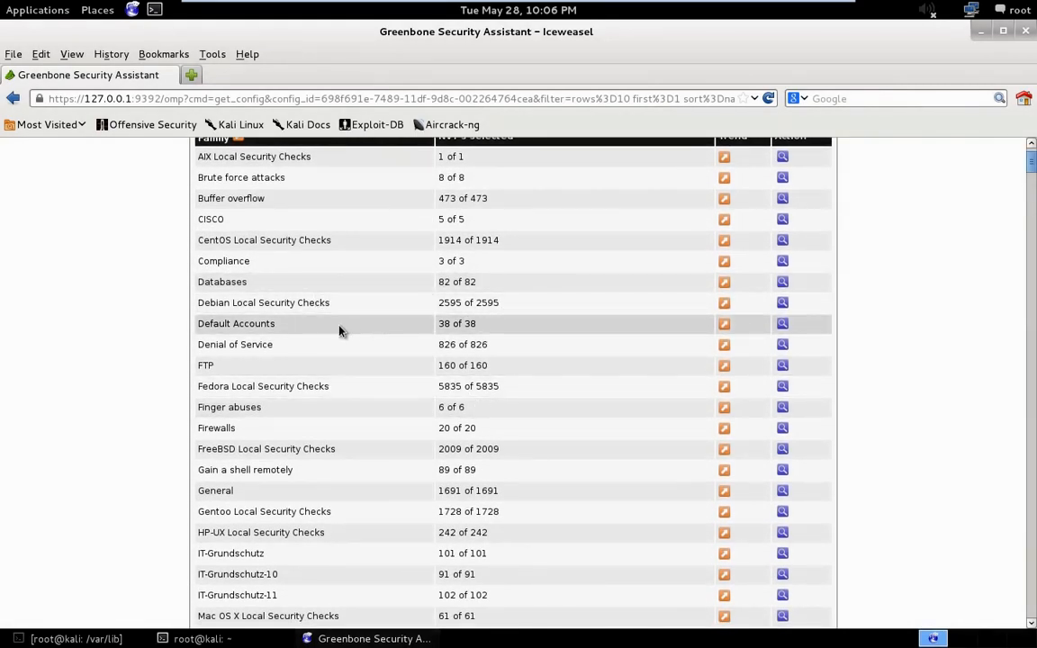
{"action": "left_click", "coordinate": [783, 367]}
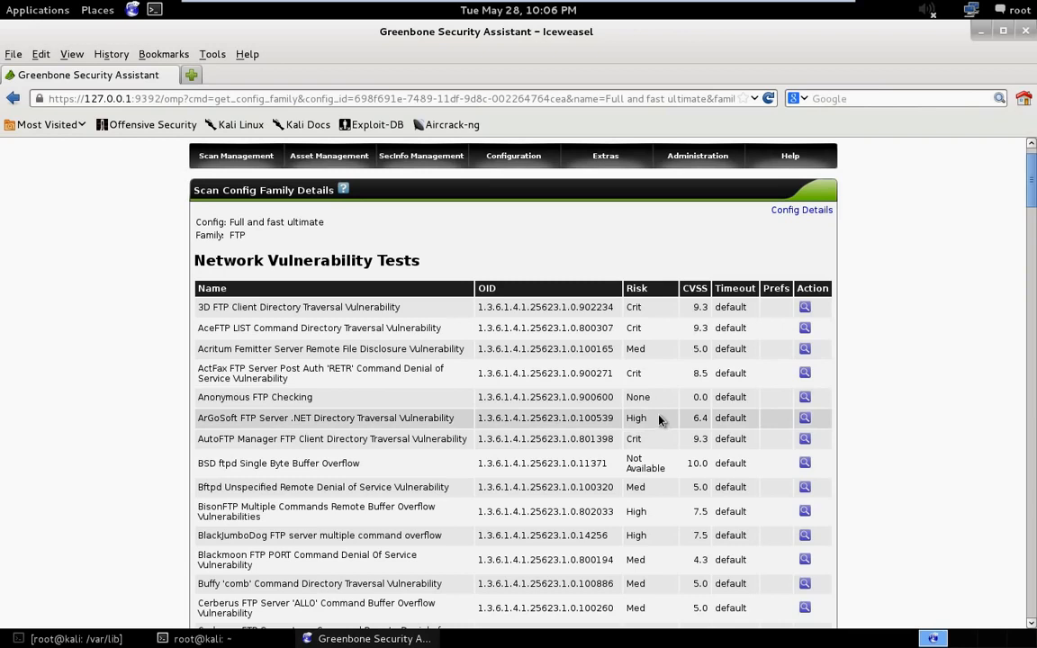
{"action": "left_click_drag", "start_coordinate": [657, 407], "coordinate": [636, 397]}
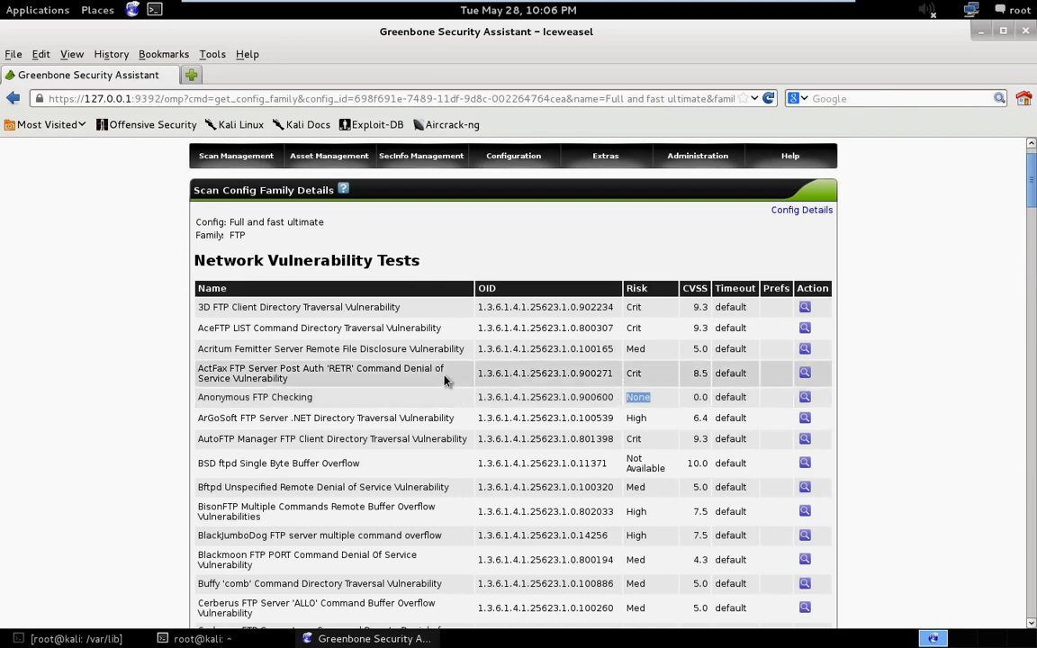
{"action": "scroll", "coordinate": [467, 421], "scroll_direction": "down", "scroll_amount": 2}
{"action": "scroll", "coordinate": [469, 433], "scroll_direction": "down", "scroll_amount": 1}
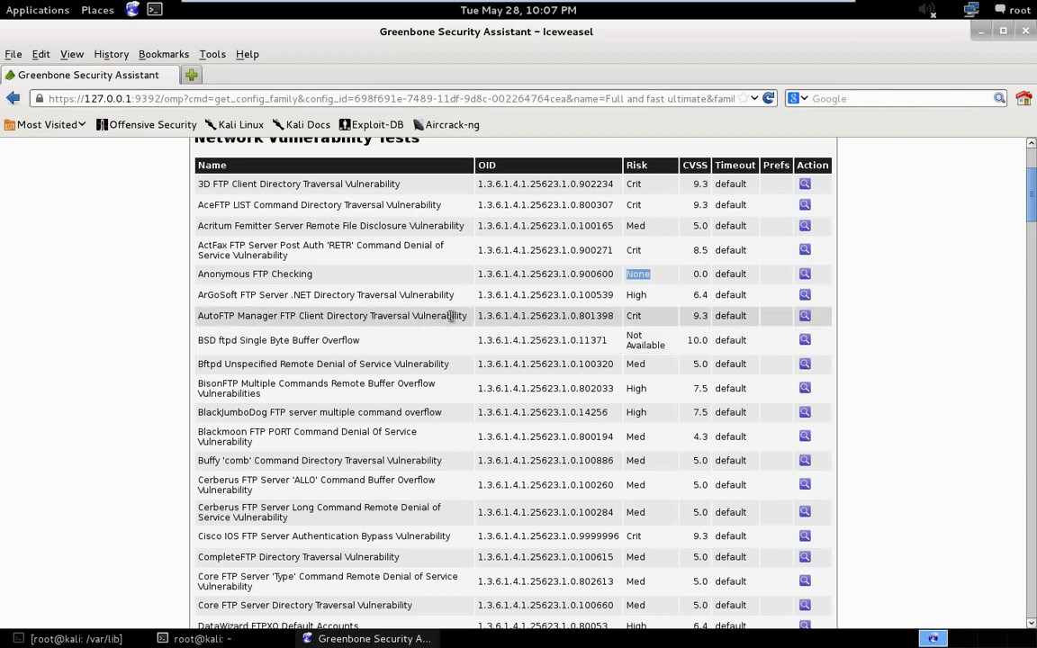
{"action": "double_click", "coordinate": [633, 315]}
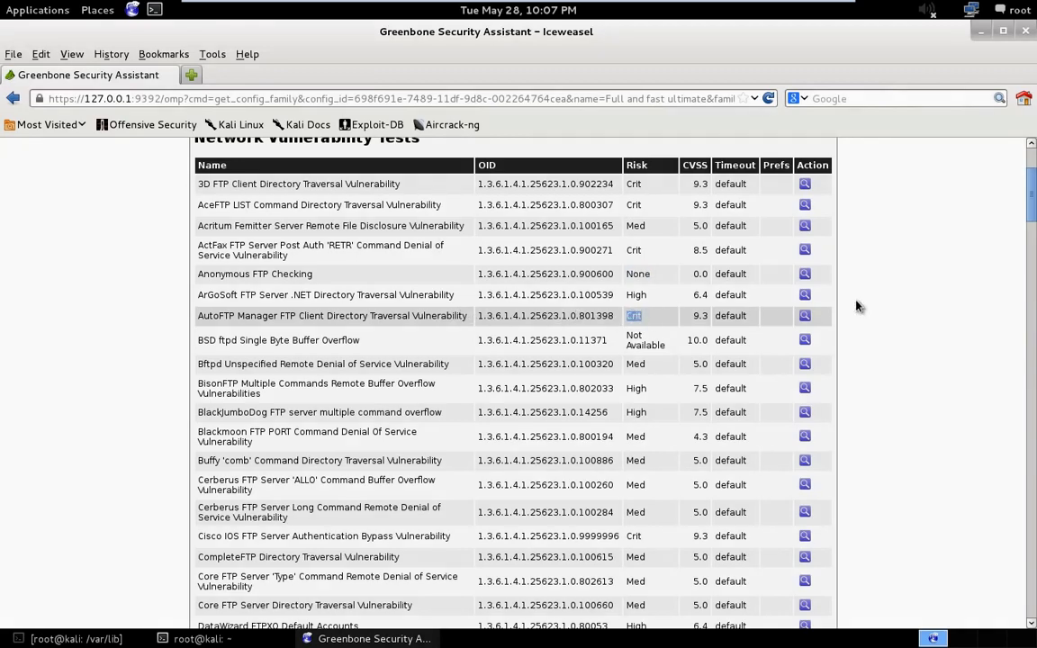
- Open the AutoFTP Manager FTP Client Directory Traversal Vulnerability test and examine its last modified date, vulnerability scoring and references
{"action": "left_click", "coordinate": [805, 316]}
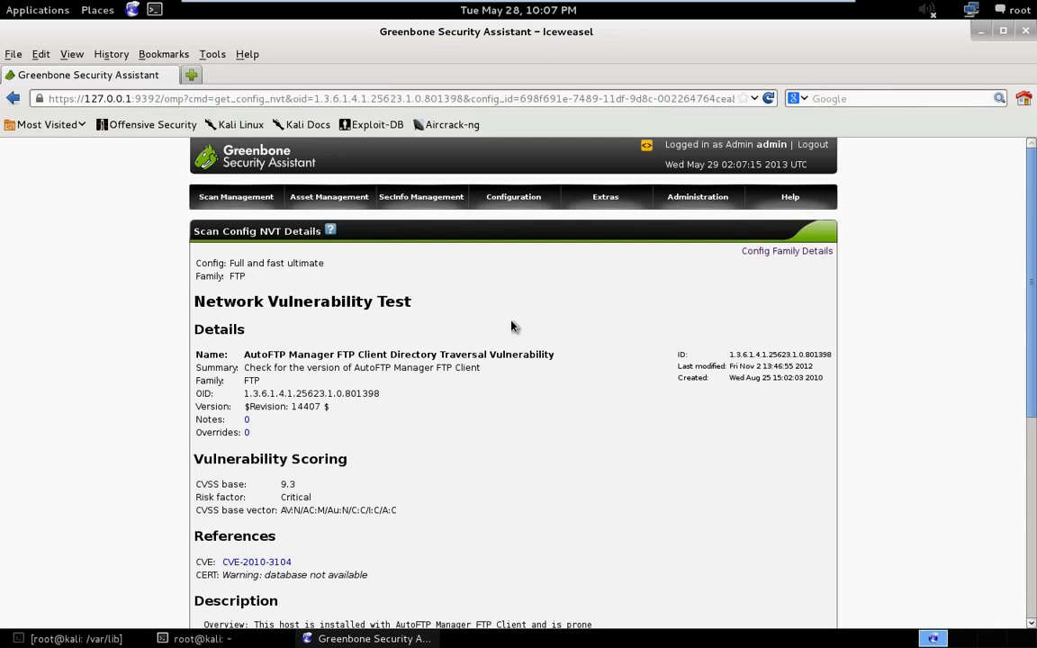
{"action": "scroll", "coordinate": [512, 326], "scroll_direction": "down", "scroll_amount": 1}
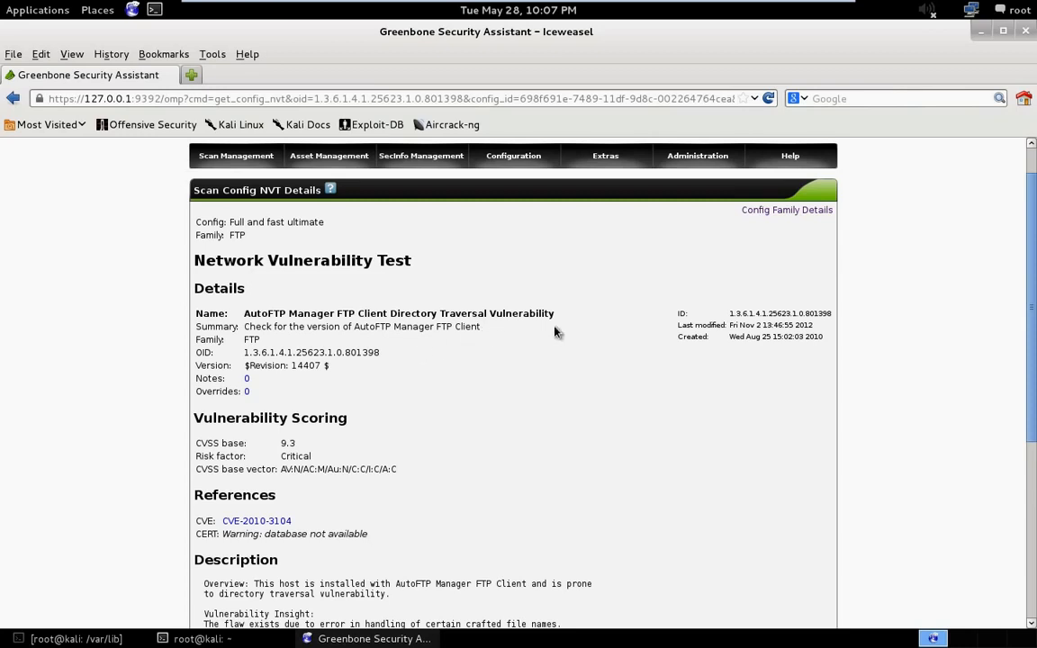
{"action": "mouse_move", "coordinate": [720, 339]}
{"action": "left_mouse_down"}
{"action": "mouse_move", "coordinate": [824, 340]}
{"action": "mouse_move", "coordinate": [793, 326]}
{"action": "mouse_move", "coordinate": [730, 329]}
{"action": "left_mouse_up"}
{"action": "scroll", "coordinate": [441, 316], "scroll_direction": "down", "scroll_amount": 1}
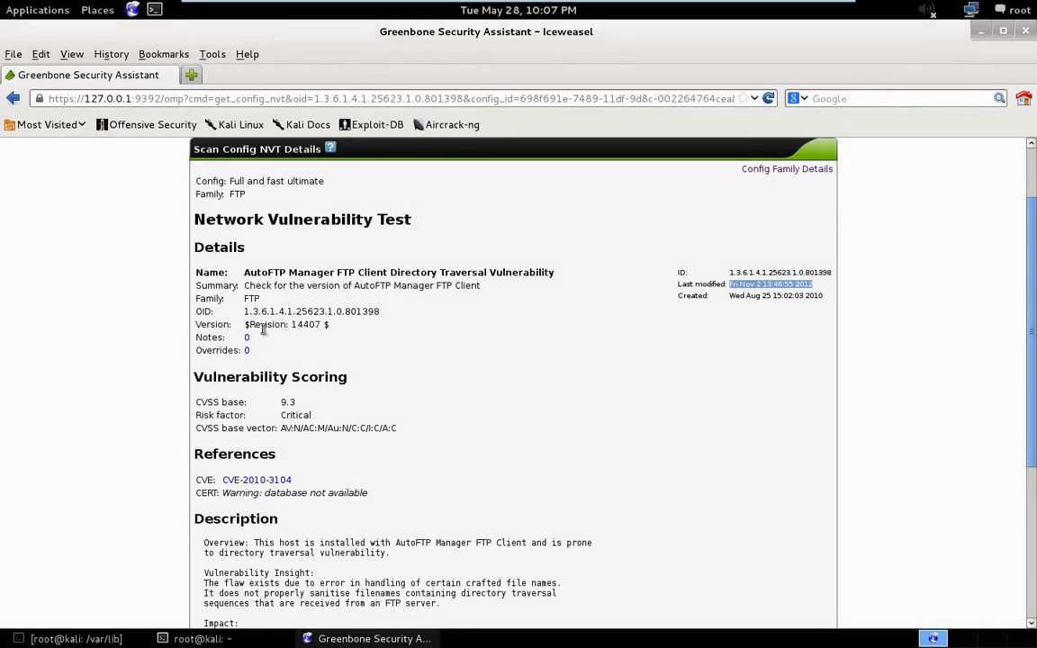
{"action": "scroll", "coordinate": [342, 335], "scroll_direction": "down", "scroll_amount": 1}
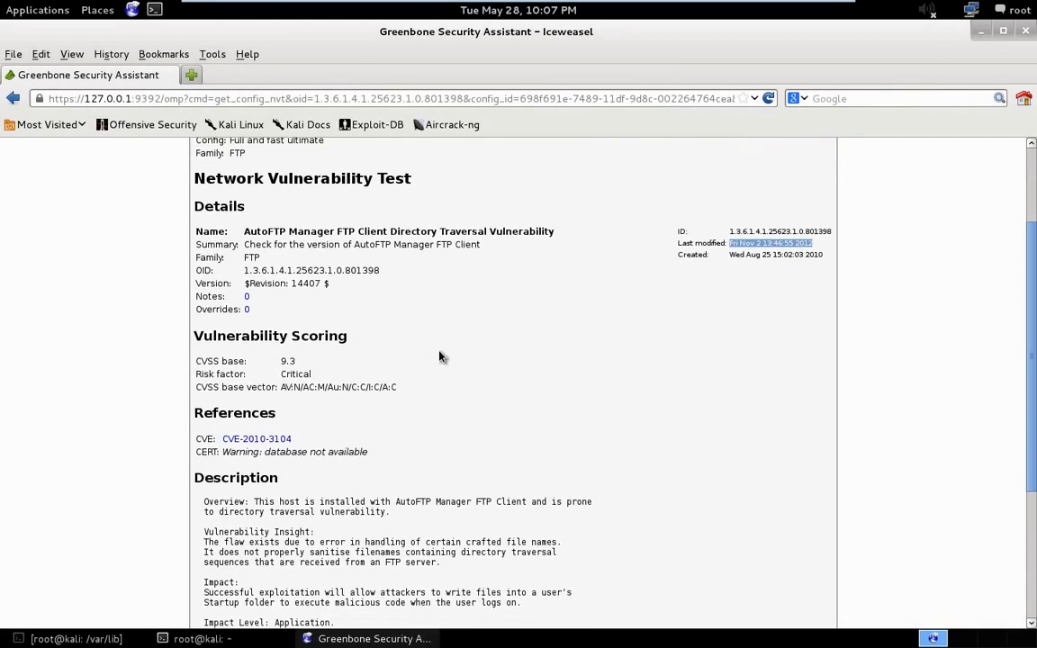
{"action": "scroll", "coordinate": [441, 356], "scroll_direction": "down", "scroll_amount": 1}
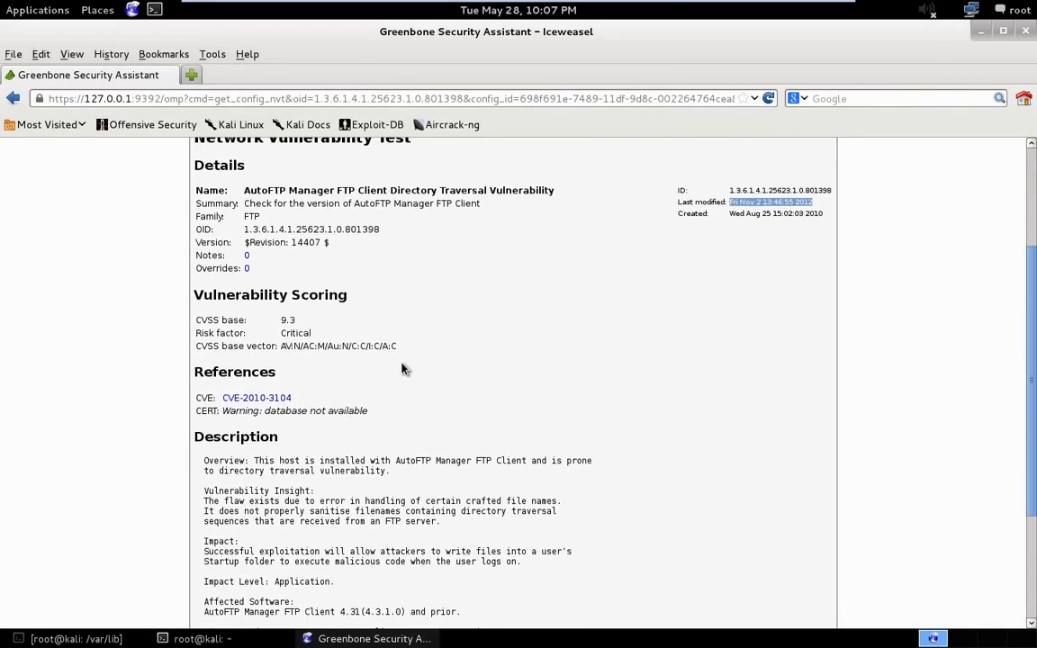
- Open the test's CVE-2010-3104 reference in a new browser tab and view its CVE details
{"action": "right_click", "coordinate": [243, 399]}
{"action": "left_click", "coordinate": [271, 413]}
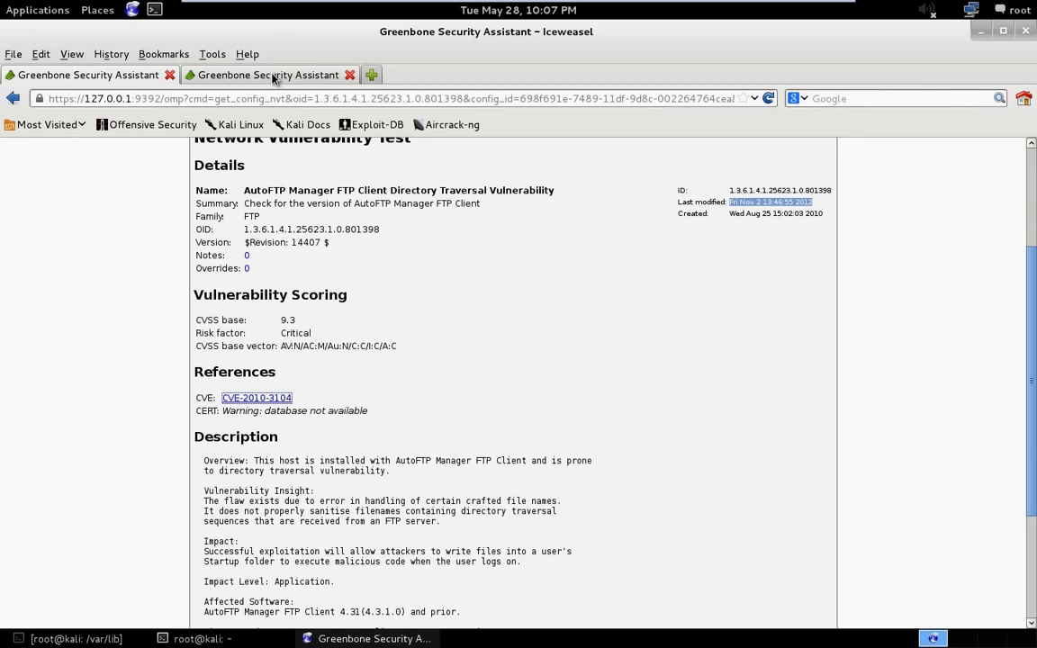
{"action": "left_click", "coordinate": [274, 79]}
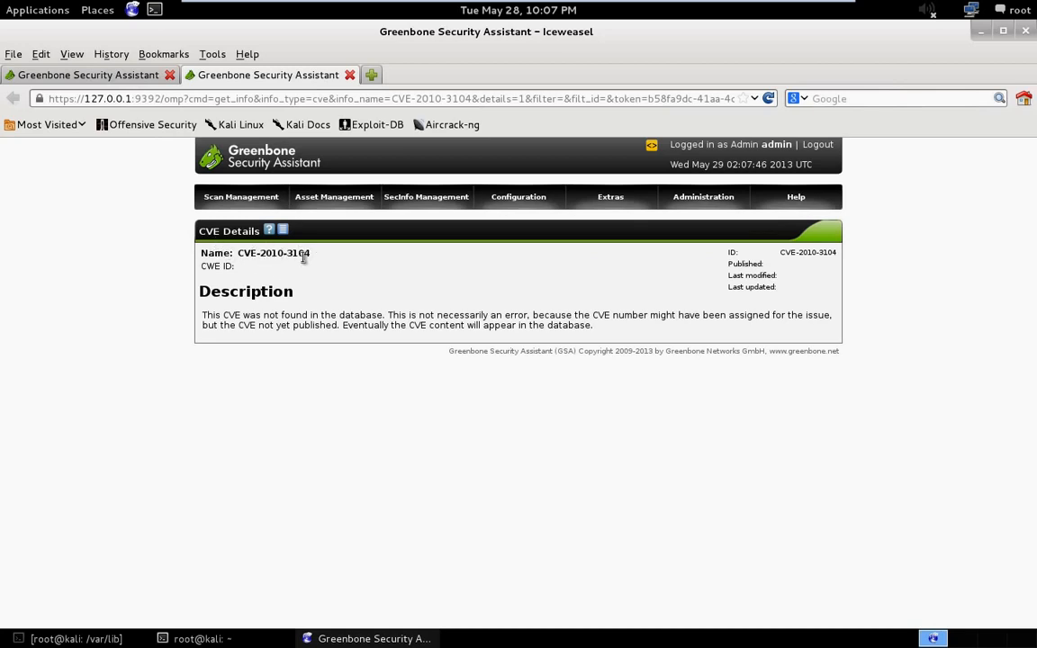
- Copy the CVE name CVE-2010-3104 from its details page and search for it on google.com in a new browser tab
{"action": "left_click_drag", "start_coordinate": [313, 256], "coordinate": [249, 254]}
{"action": "right_click", "coordinate": [260, 256]}
{"action": "left_click", "coordinate": [287, 267]}
{"action": "key", "text": "ctrl+t"}
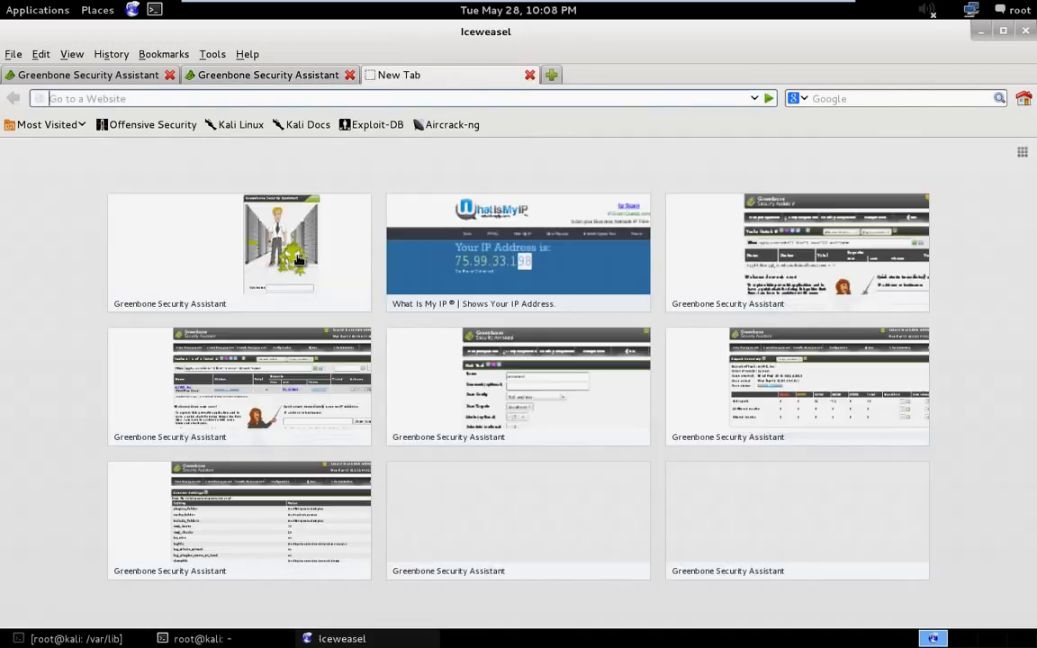
{"action": "type", "text": "goog"}
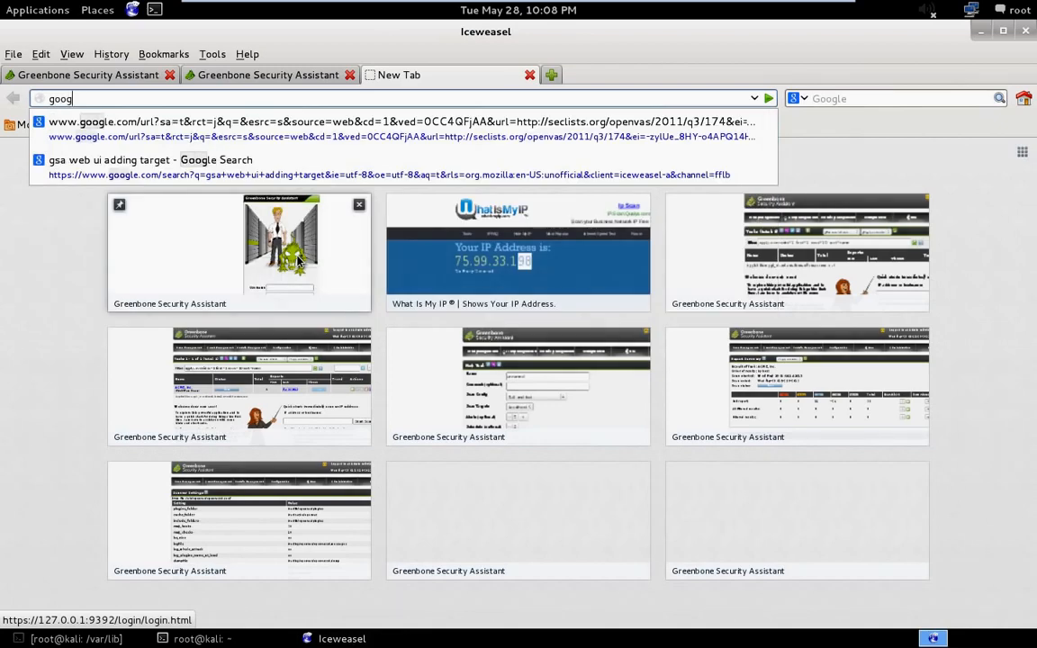
{"action": "type", "text": "le.com"}
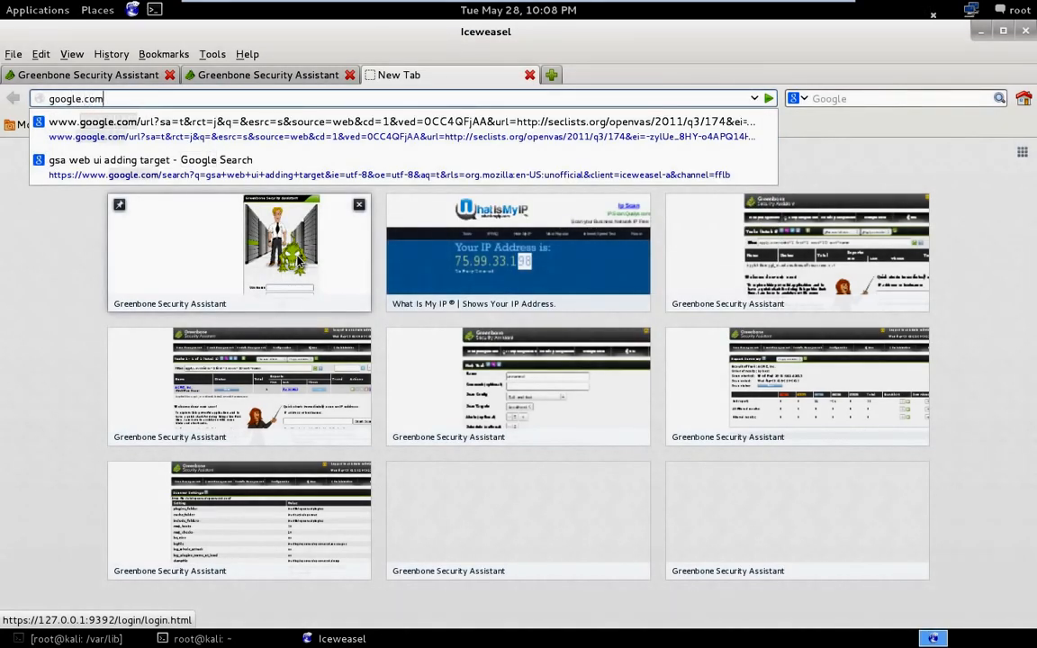
{"action": "key", "text": "Return"}
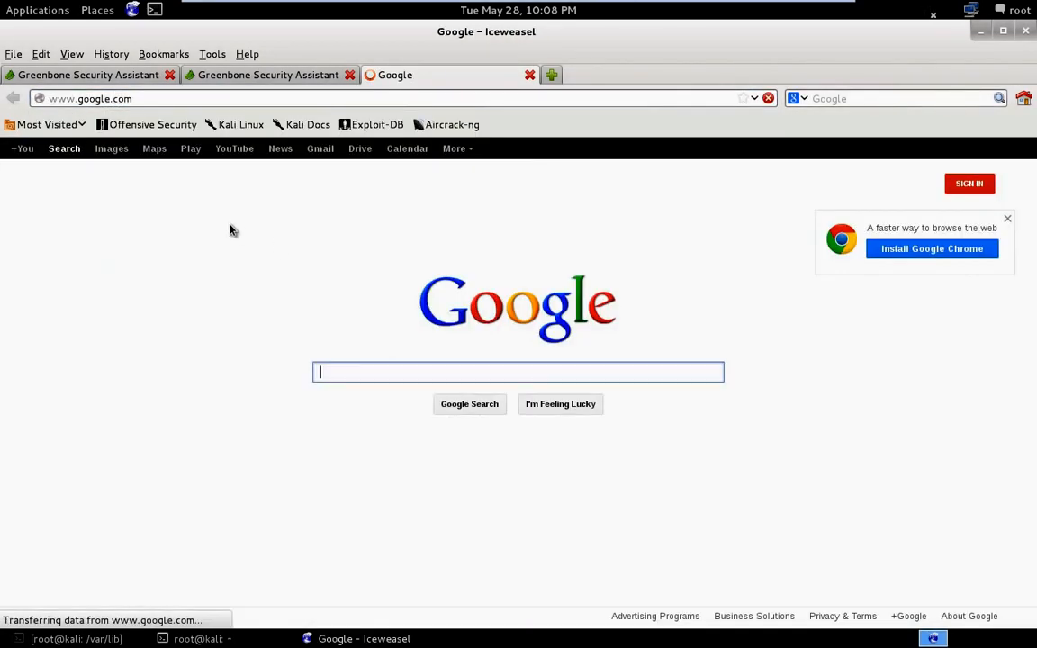
{"action": "key", "text": "ctrl+v"}
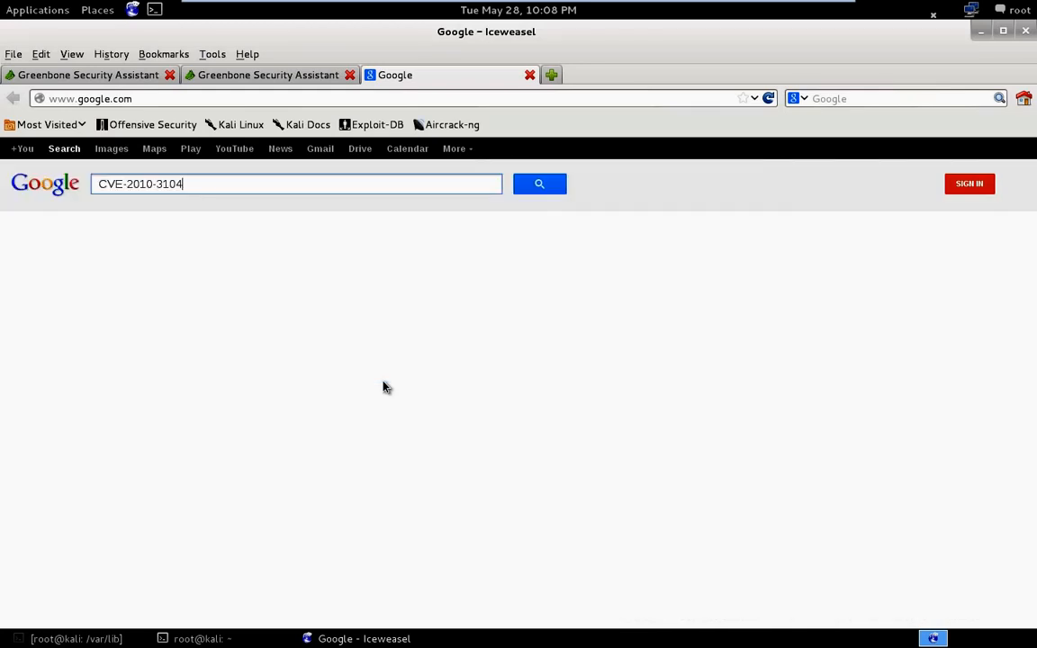
{"action": "key", "text": "Return"}
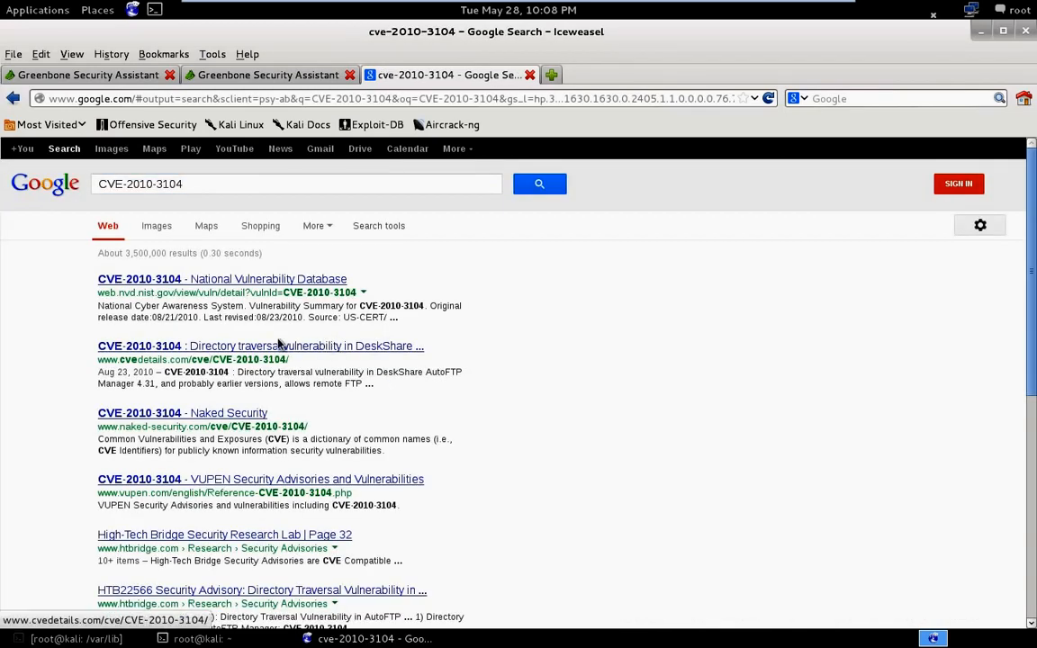
- Open the National Vulnerability Database result for CVE-2010-3104 and examine its last revised date, original release date and impact
{"action": "left_click", "coordinate": [157, 280]}
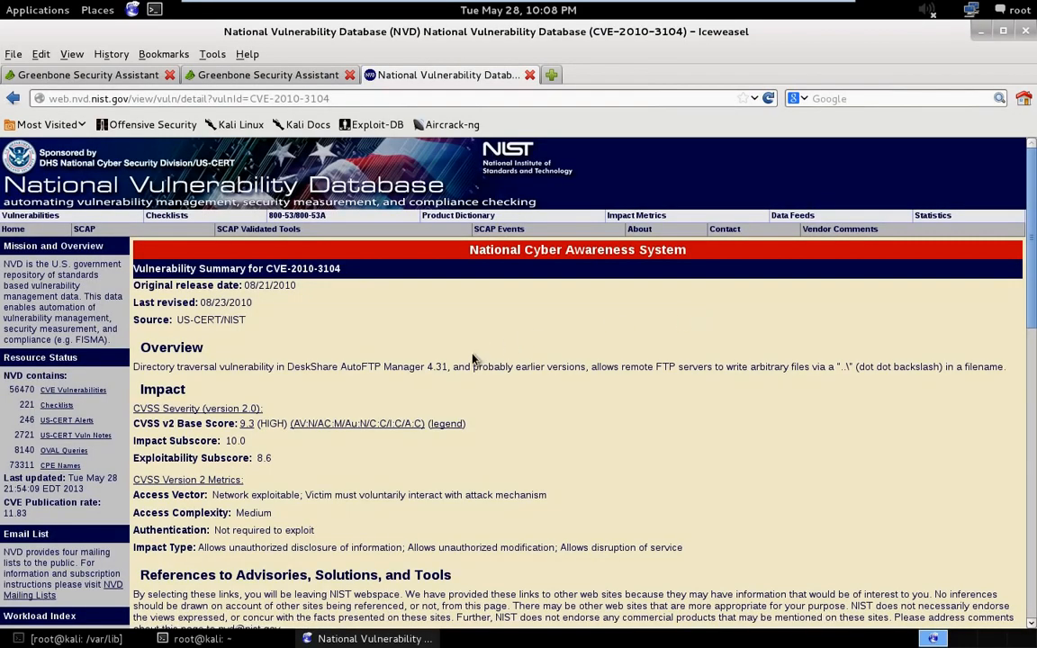
{"action": "scroll", "coordinate": [473, 359], "scroll_direction": "down", "scroll_amount": 1}
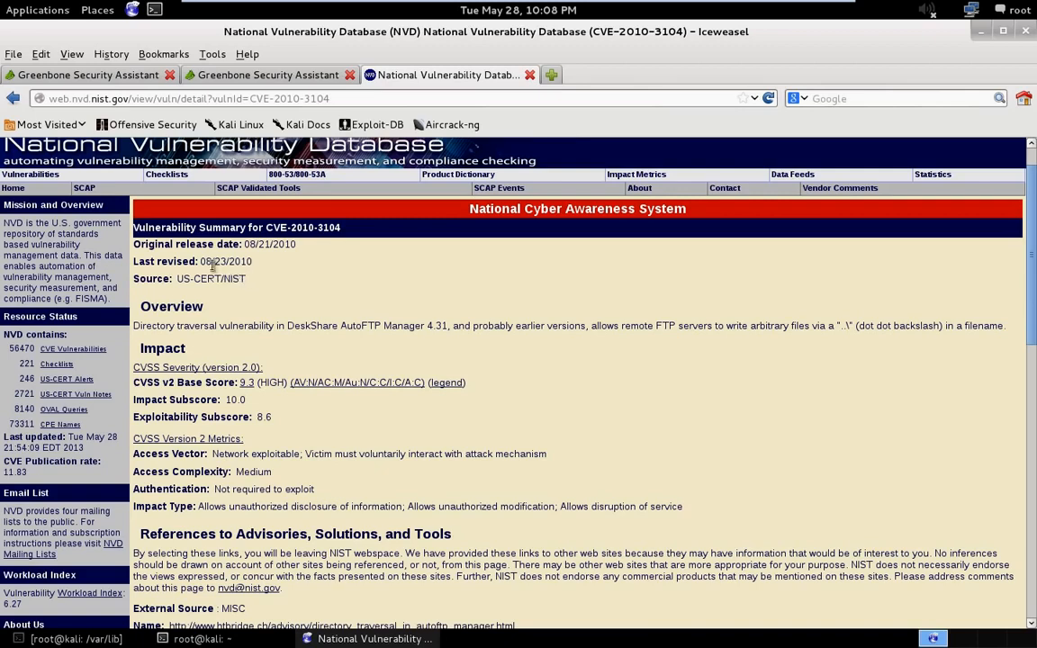
{"action": "left_click_drag", "start_coordinate": [254, 262], "coordinate": [206, 260]}
{"action": "left_click", "coordinate": [200, 272]}
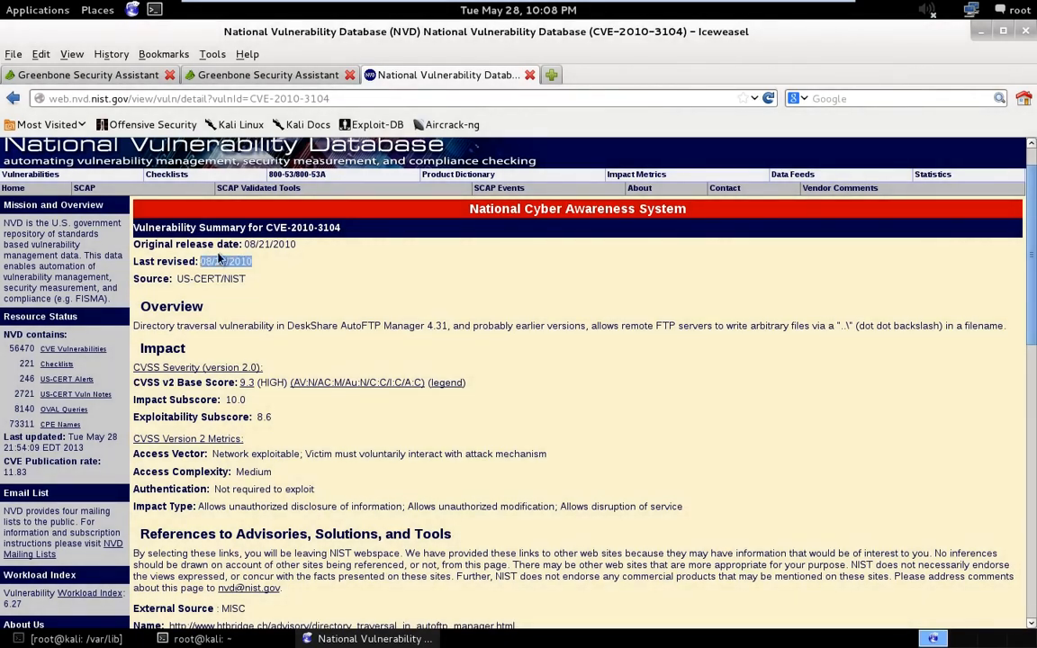
{"action": "left_click_drag", "start_coordinate": [296, 245], "coordinate": [247, 246]}
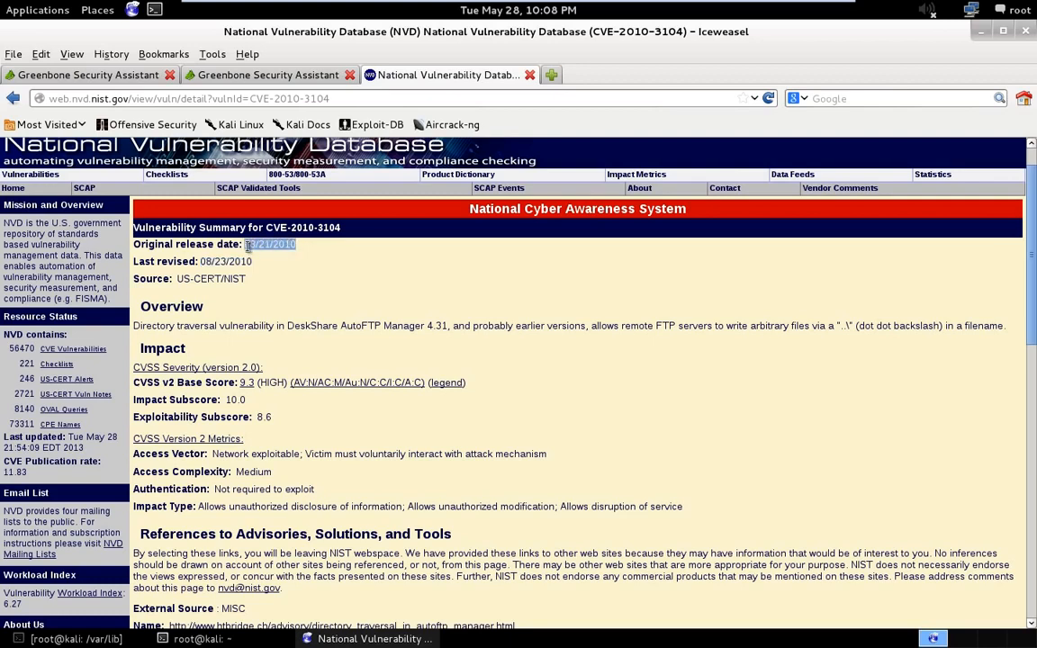
{"action": "scroll", "coordinate": [291, 282], "scroll_direction": "down", "scroll_amount": 1}
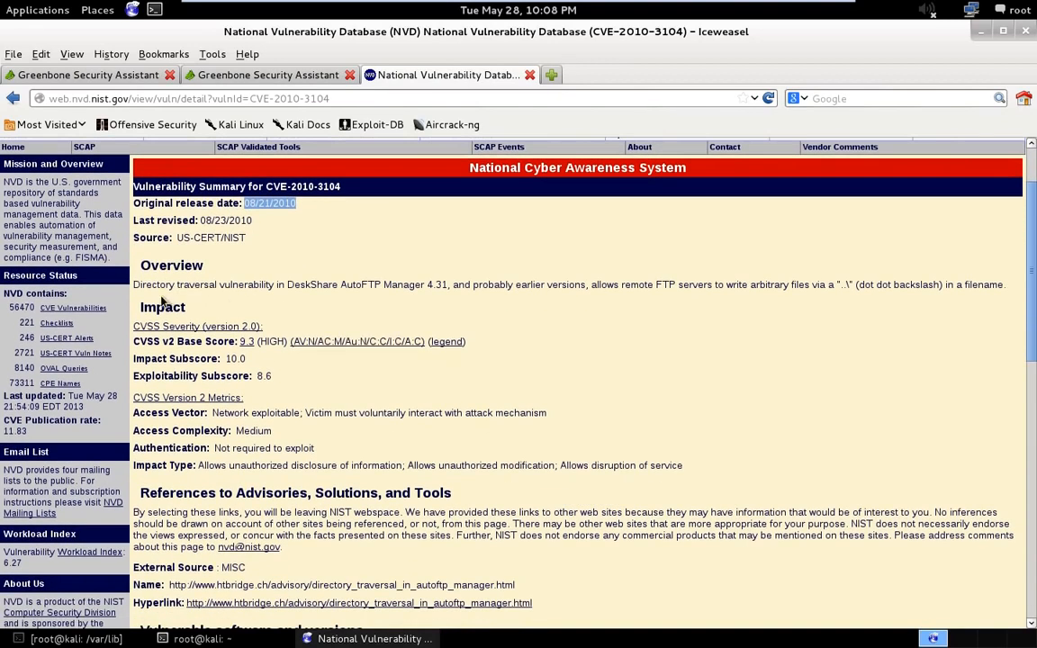
- Examine the overview, impact metrics, vulnerable software versions and technical details of the CVE-2010-3104 vulnerability summary
{"action": "left_click_drag", "start_coordinate": [157, 289], "coordinate": [1011, 293]}
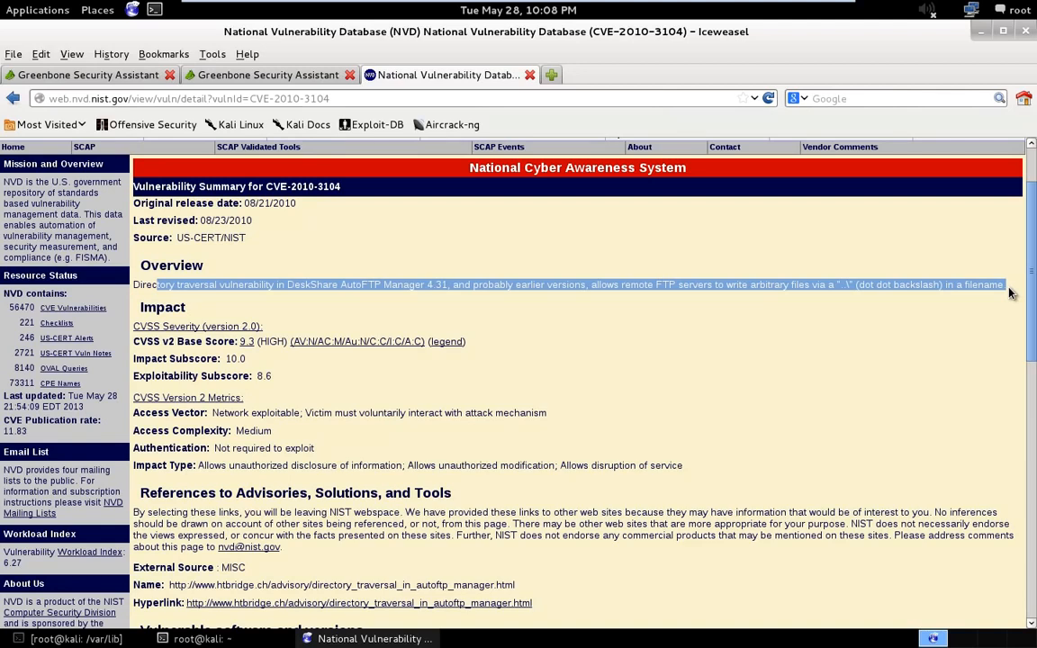
{"action": "left_click", "coordinate": [896, 328]}
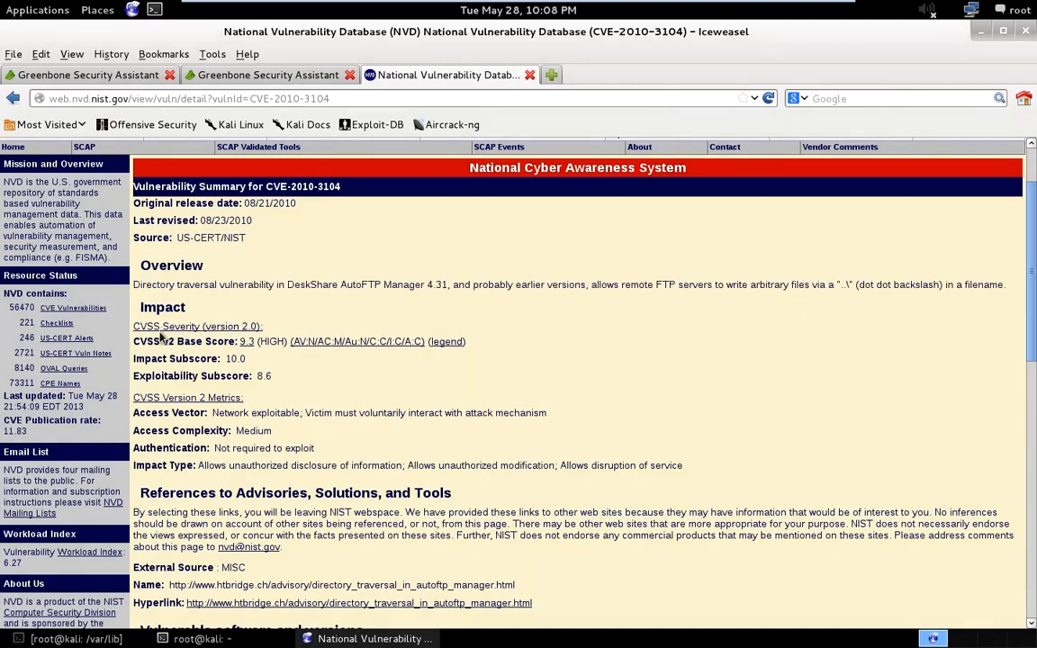
{"action": "scroll", "coordinate": [239, 375], "scroll_direction": "down", "scroll_amount": 1}
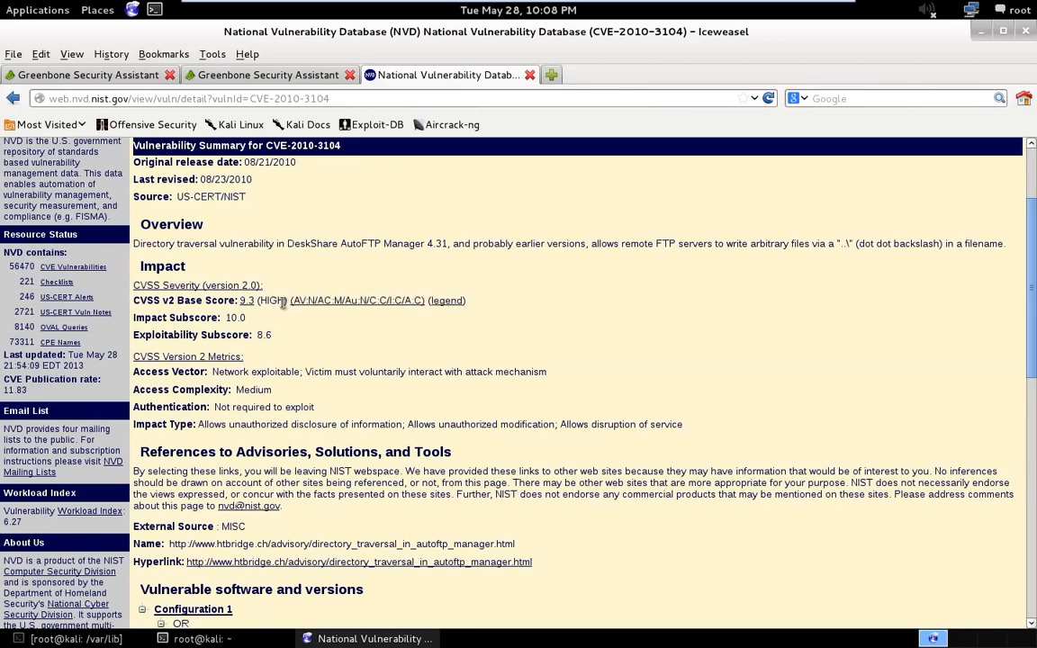
{"action": "scroll", "coordinate": [279, 360], "scroll_direction": "down", "scroll_amount": 1}
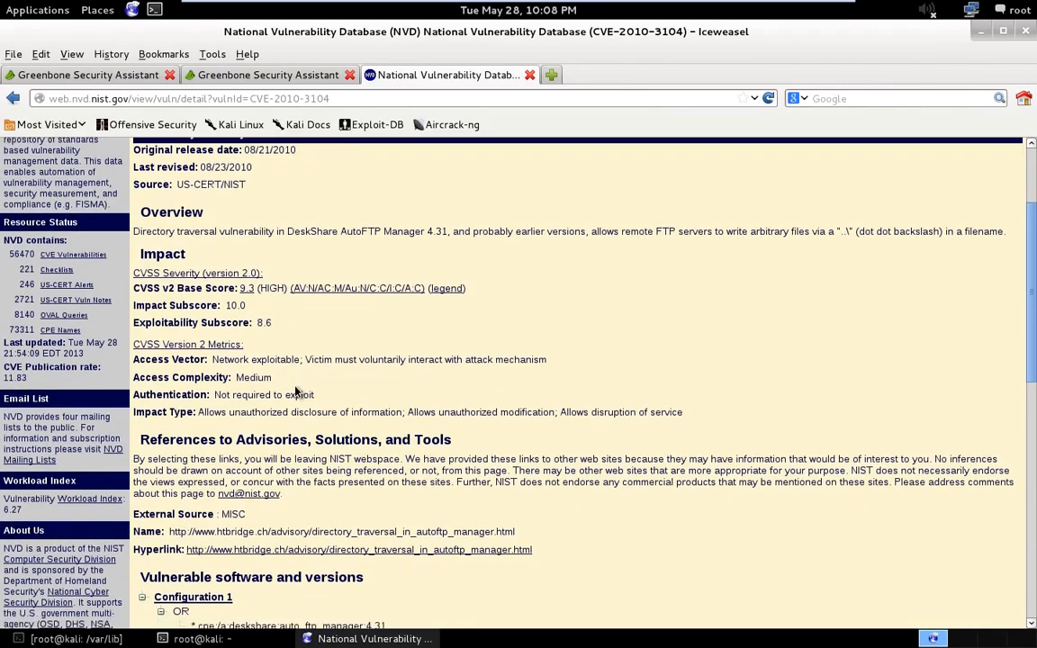
{"action": "scroll", "coordinate": [356, 430], "scroll_direction": "down", "scroll_amount": 3}
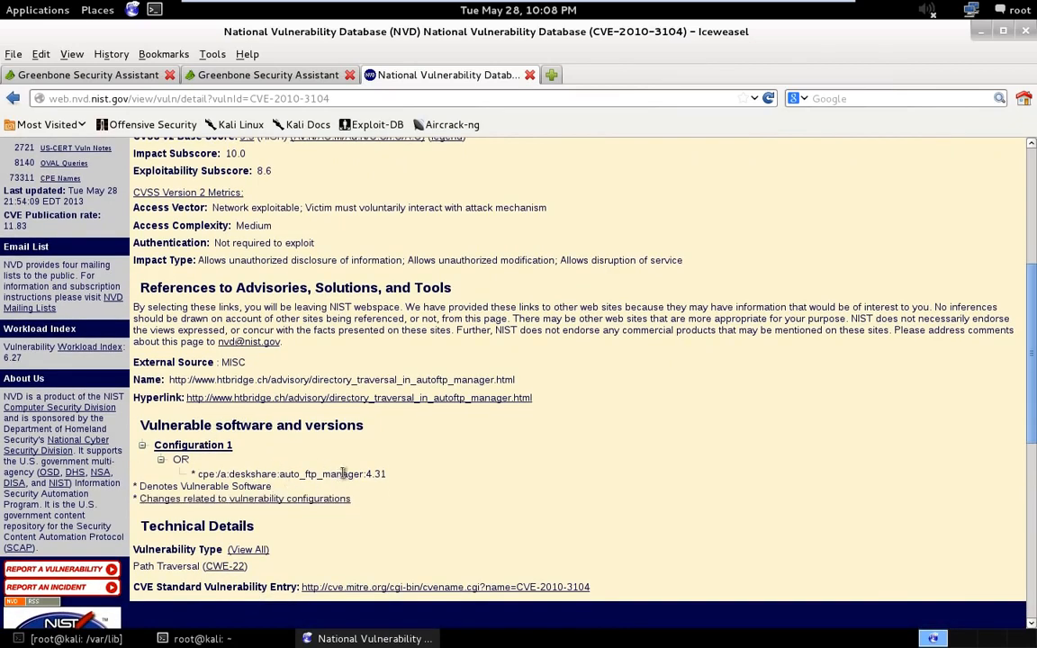
{"action": "left_click_drag", "start_coordinate": [387, 474], "coordinate": [364, 476]}
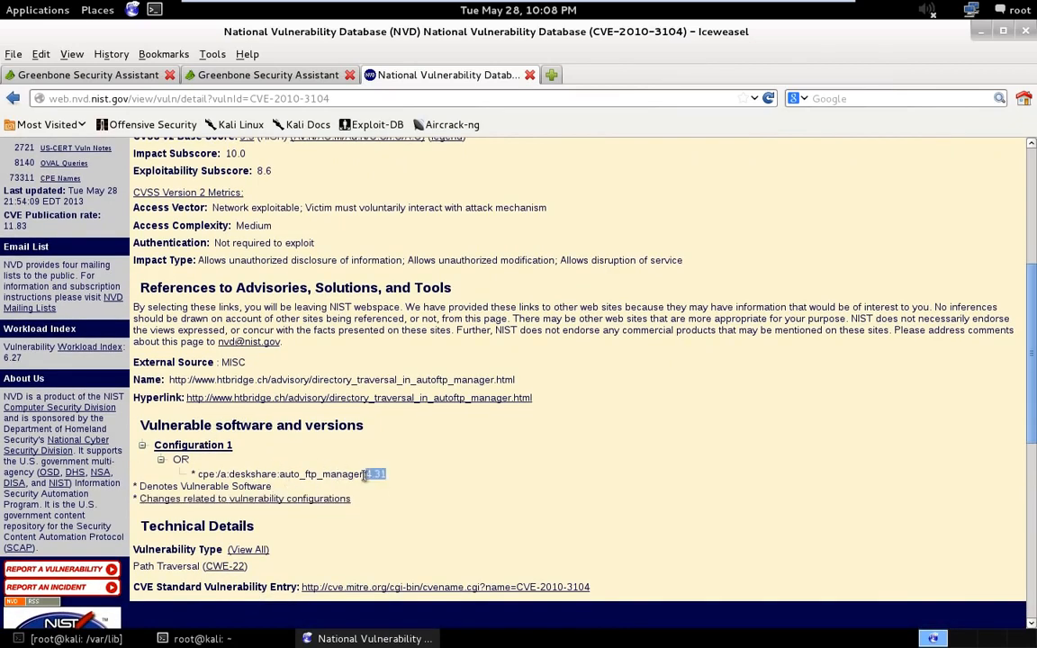
{"action": "left_click", "coordinate": [428, 479]}
{"action": "scroll", "coordinate": [424, 475], "scroll_direction": "down", "scroll_amount": 3}
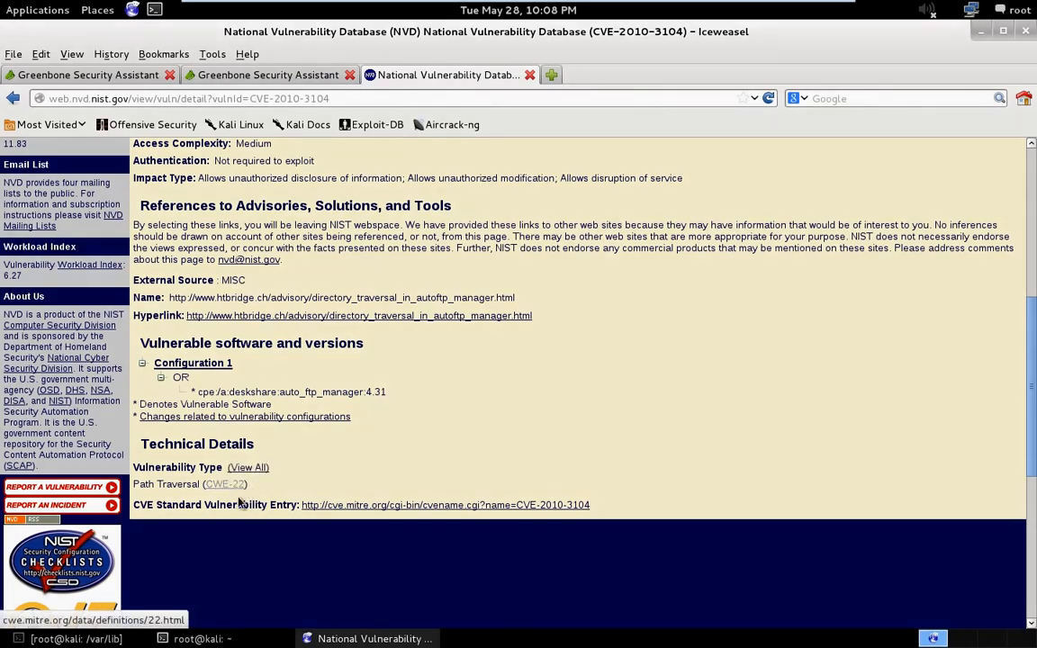
{"action": "scroll", "coordinate": [337, 445], "scroll_direction": "up", "scroll_amount": 4}
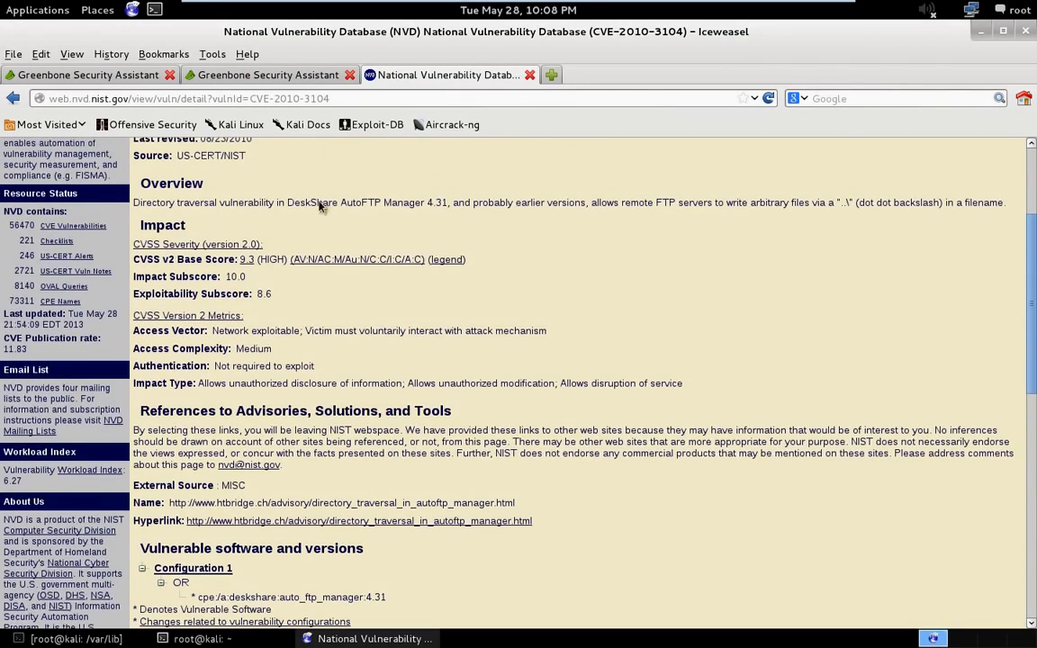
- Close the National Vulnerability Database page and start a new alert from the Greenbone alerts configuration
{"action": "left_click", "coordinate": [529, 76]}
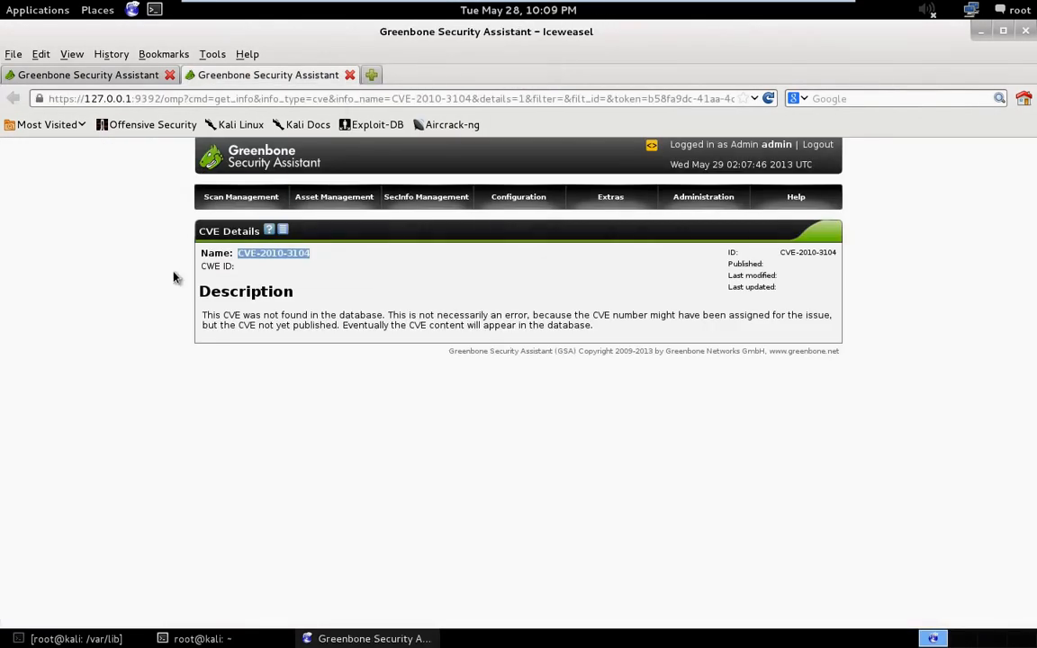
{"action": "mouse_move", "coordinate": [594, 206]}
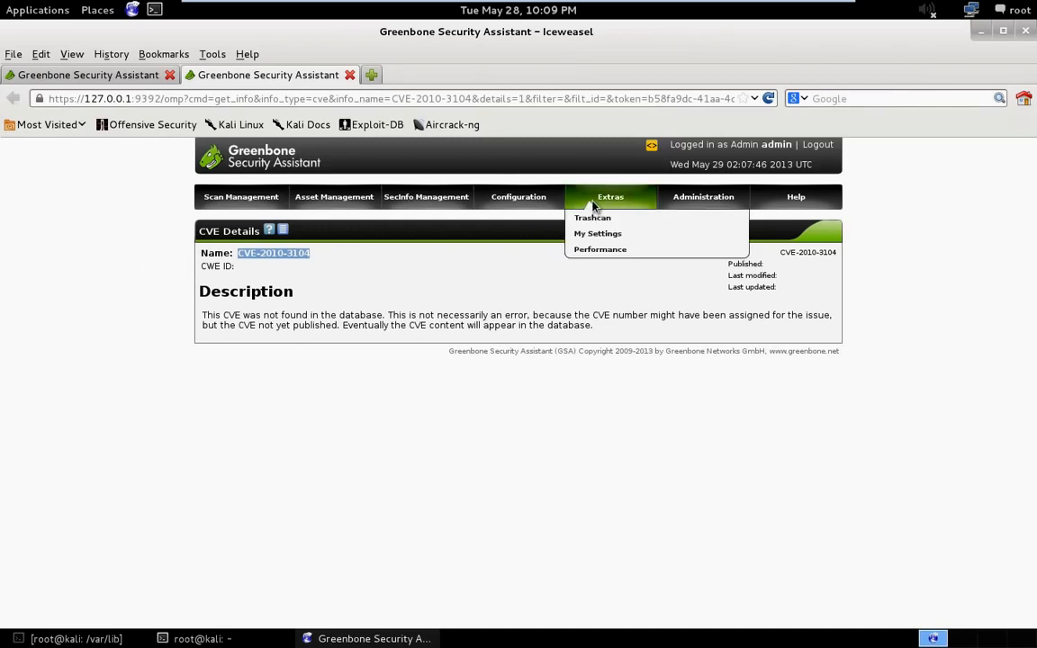
{"action": "mouse_move", "coordinate": [547, 206]}
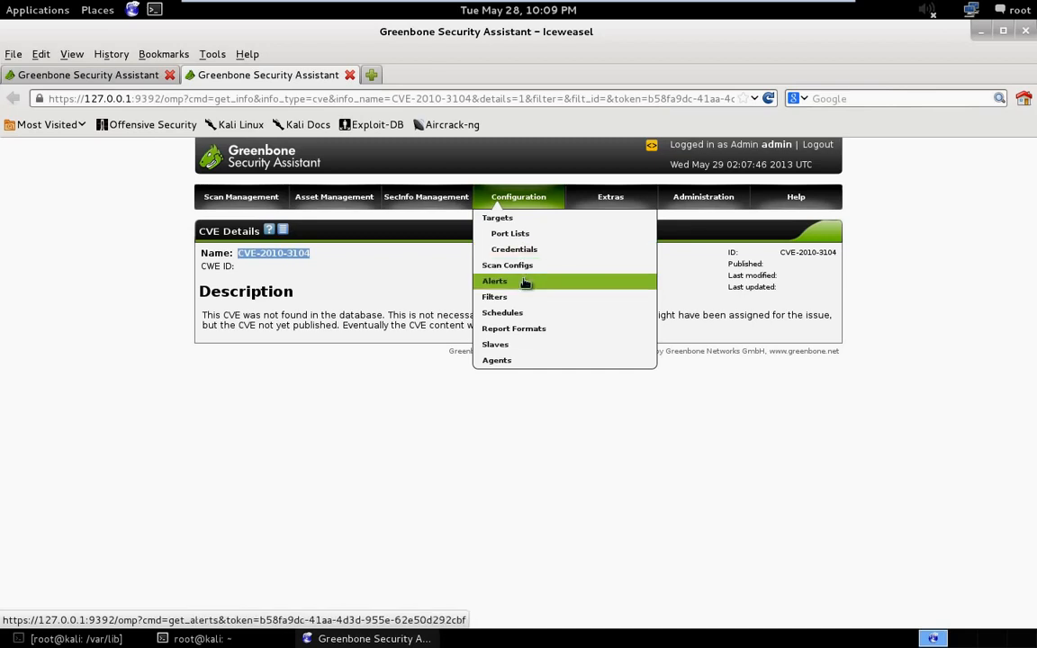
{"action": "left_click", "coordinate": [496, 282]}
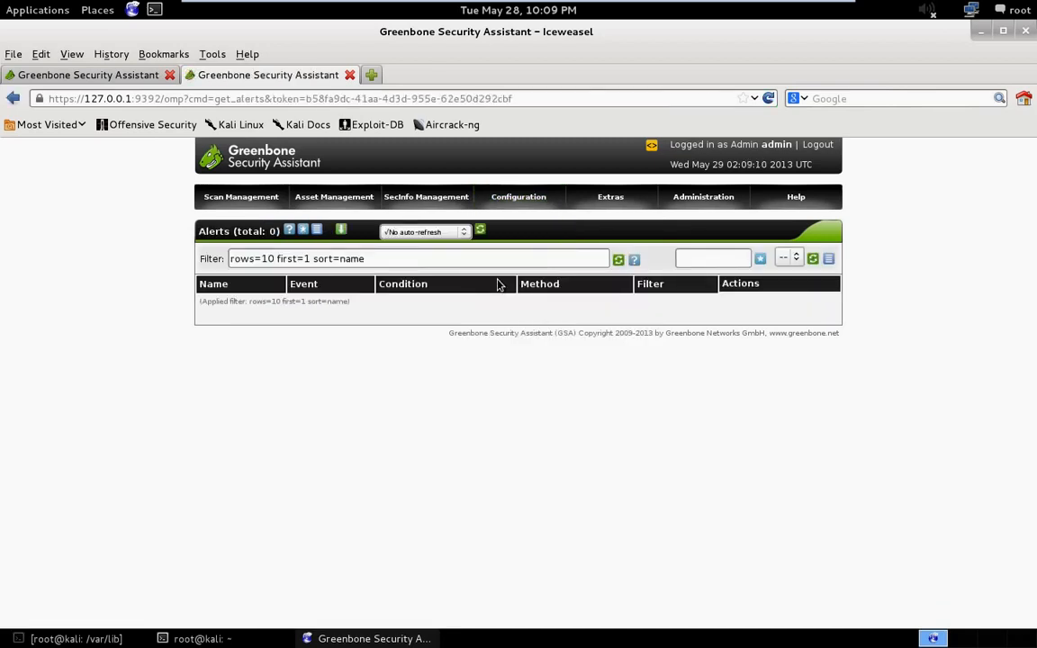
{"action": "left_click", "coordinate": [304, 230]}
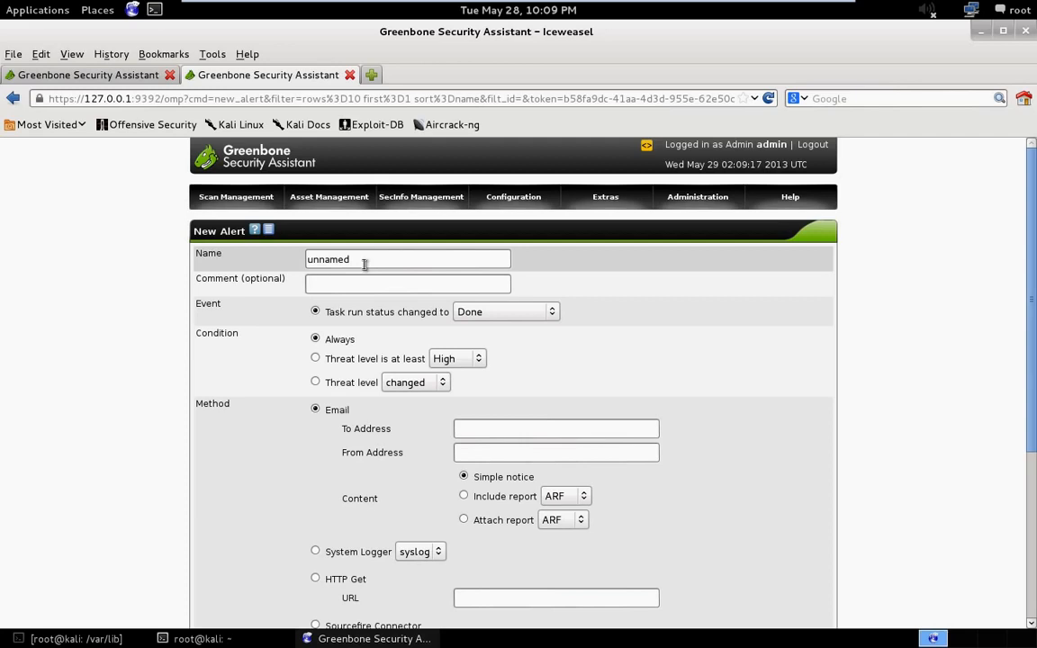
- Name the alert Main Me with the comment ACME, Inc., keeping its event at task run status changed to Done
{"action": "left_click_drag", "start_coordinate": [363, 262], "coordinate": [301, 266]}
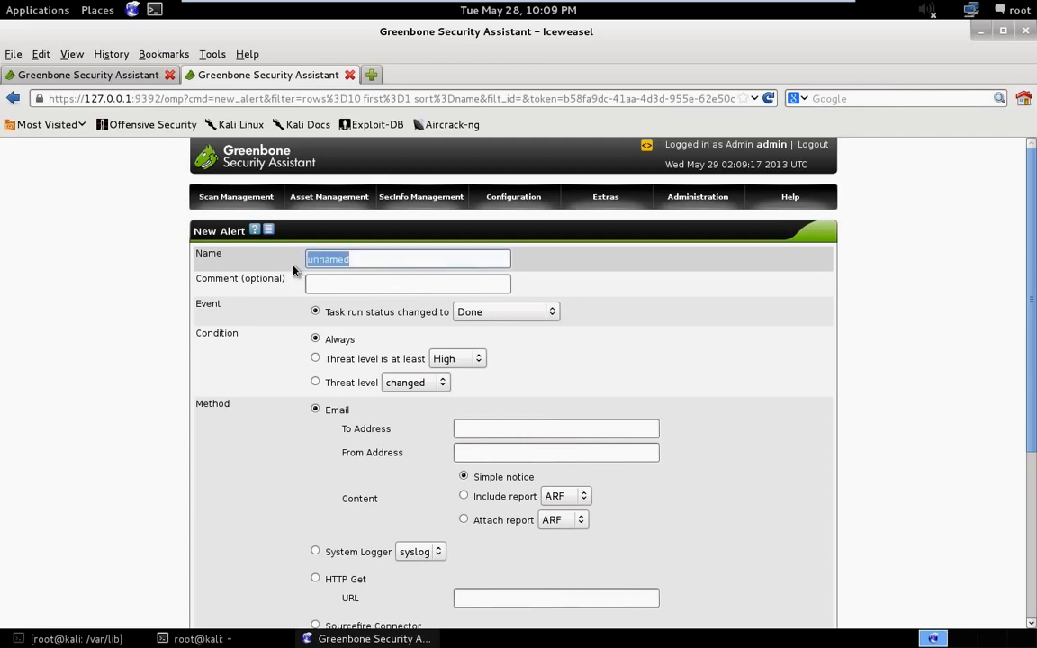
{"action": "type", "text": "Main Me"}
{"action": "left_click", "coordinate": [327, 281]}
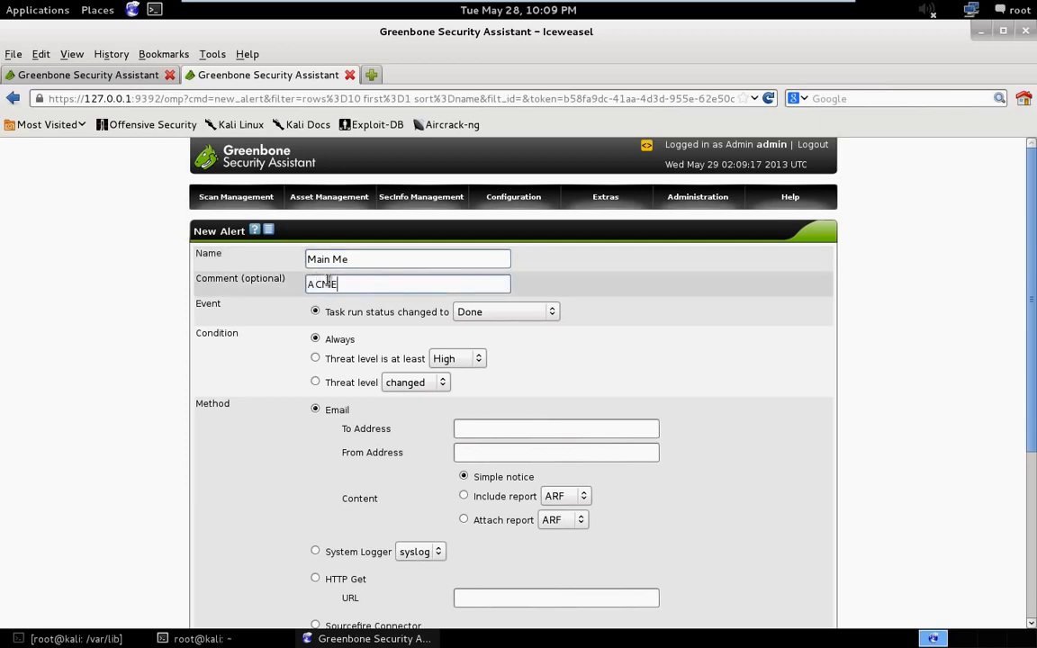
{"action": "type", "text": "ACME, Inc."}
{"action": "left_click", "coordinate": [517, 312]}
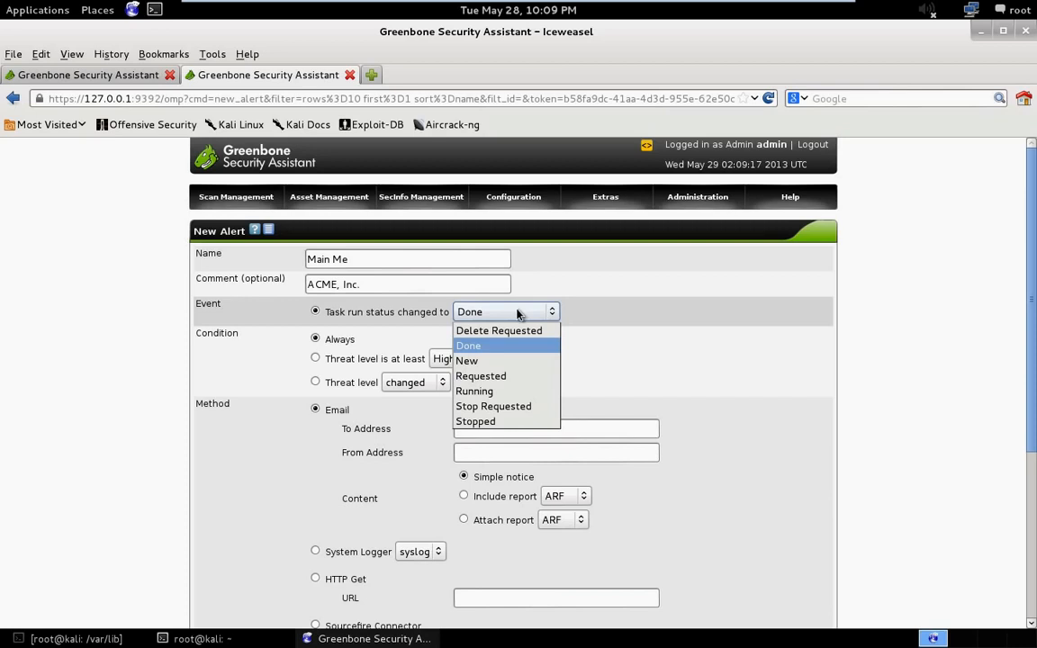
{"action": "left_click", "coordinate": [518, 312]}
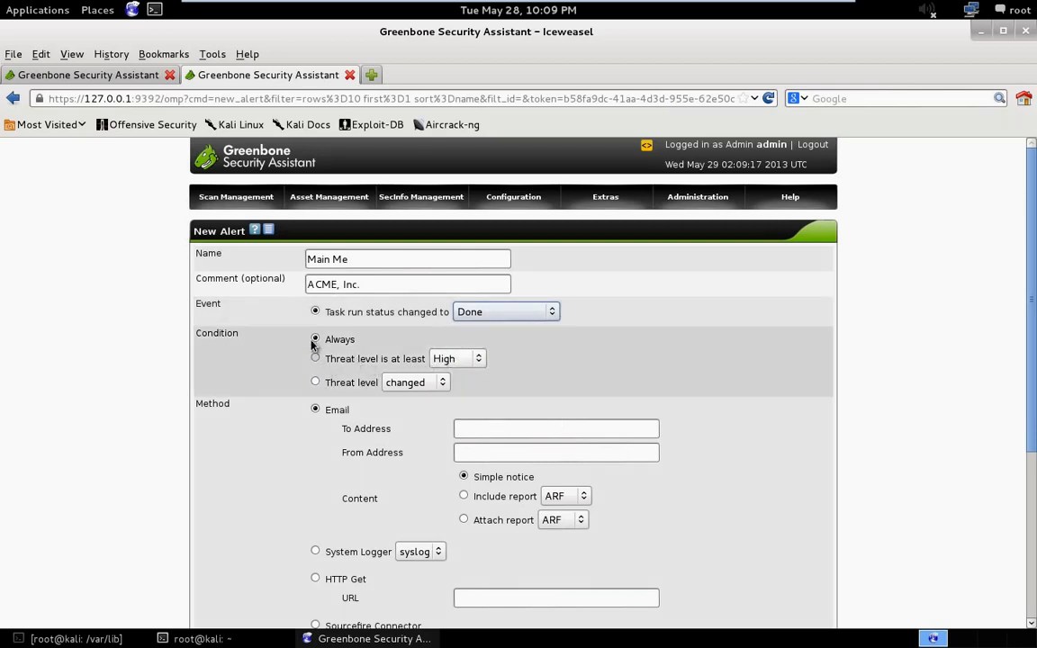
- Fill in the sender's e-mail address as the From Address of the alert's email method
{"action": "left_click", "coordinate": [482, 450]}
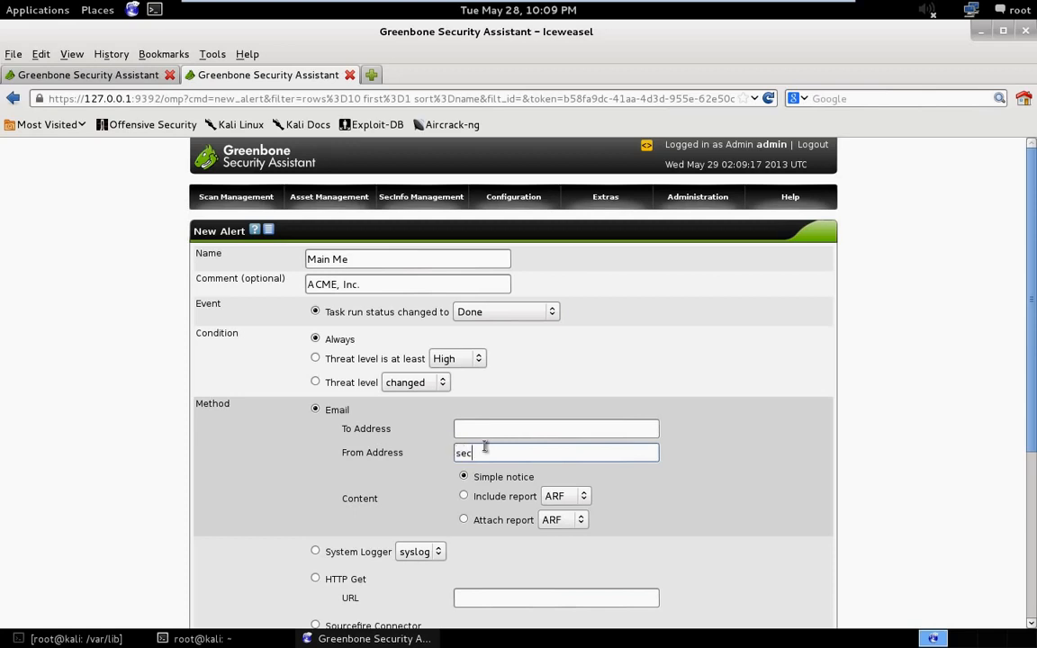
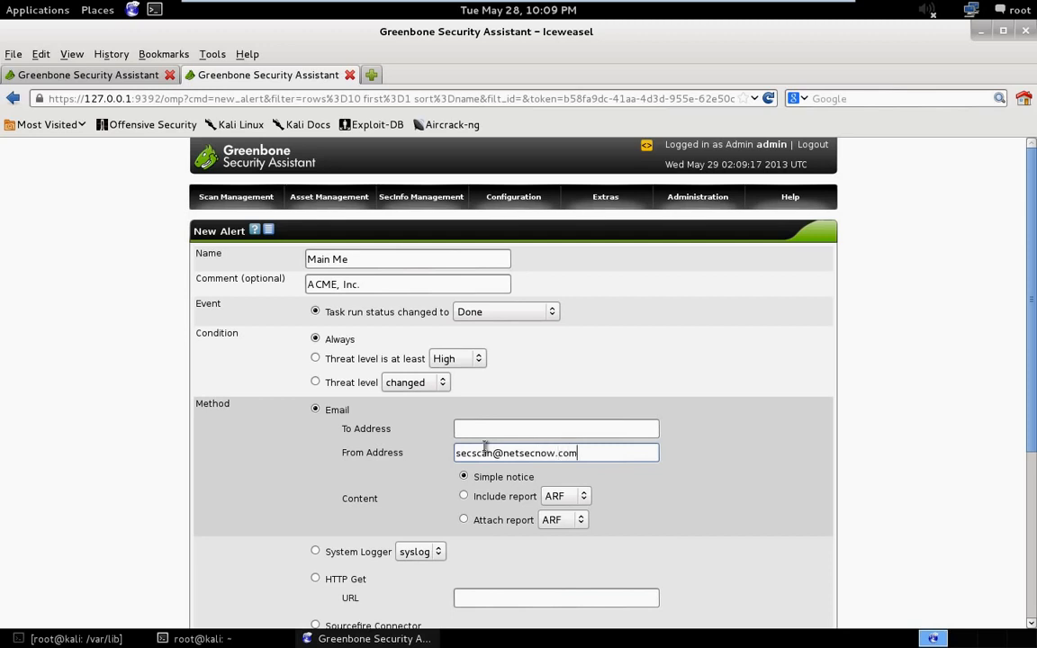
- Set the alert's email content to Attach report and open the choice of attached report formats
{"action": "scroll", "coordinate": [674, 441], "scroll_direction": "down", "scroll_amount": 2}
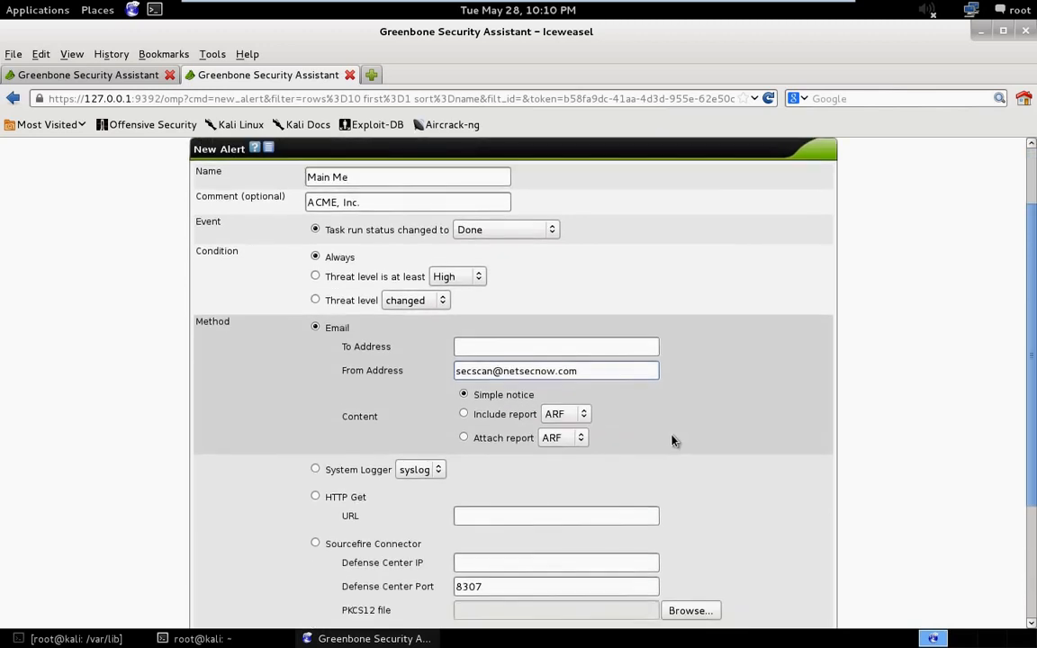
{"action": "left_click", "coordinate": [464, 438]}
{"action": "left_click", "coordinate": [582, 438]}
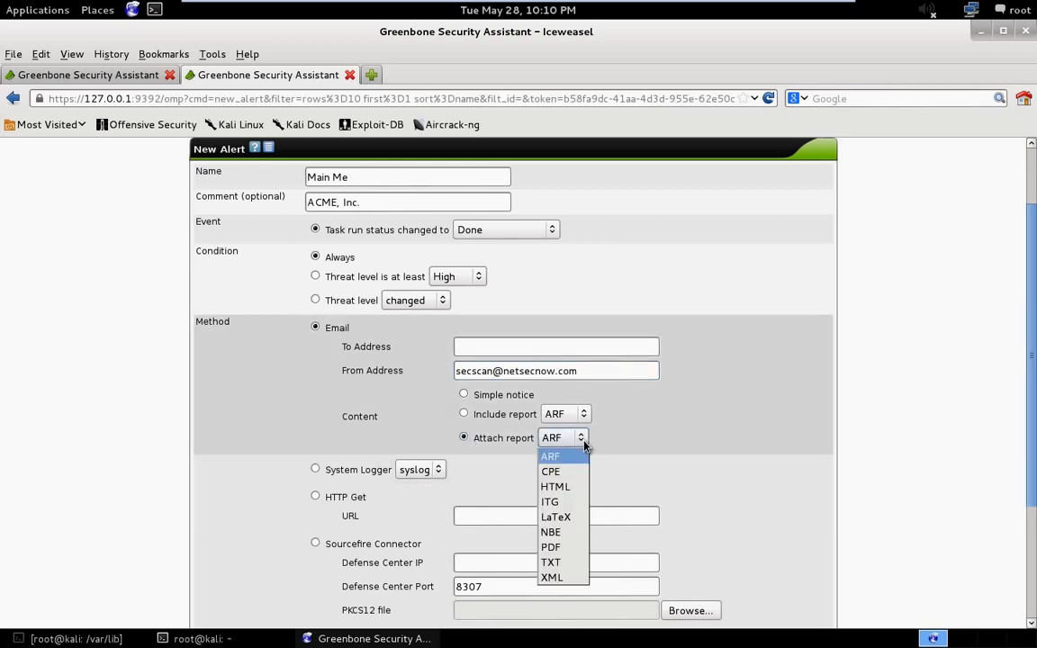
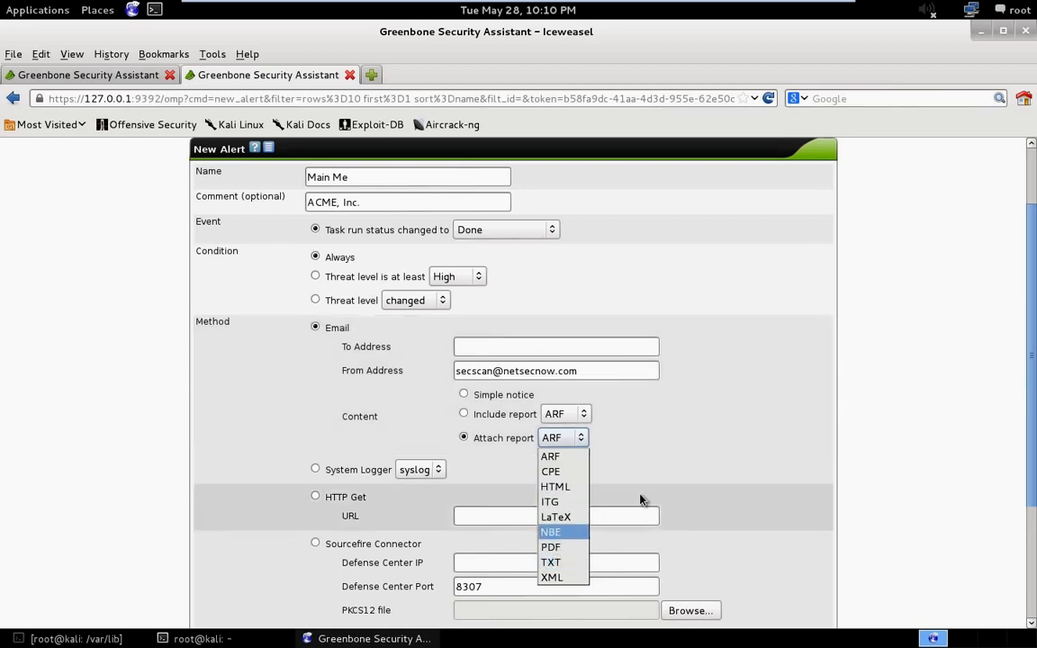
- Dismiss the attached report format choice and review the new alert's remaining methods and report filter option
{"action": "left_click", "coordinate": [815, 335]}
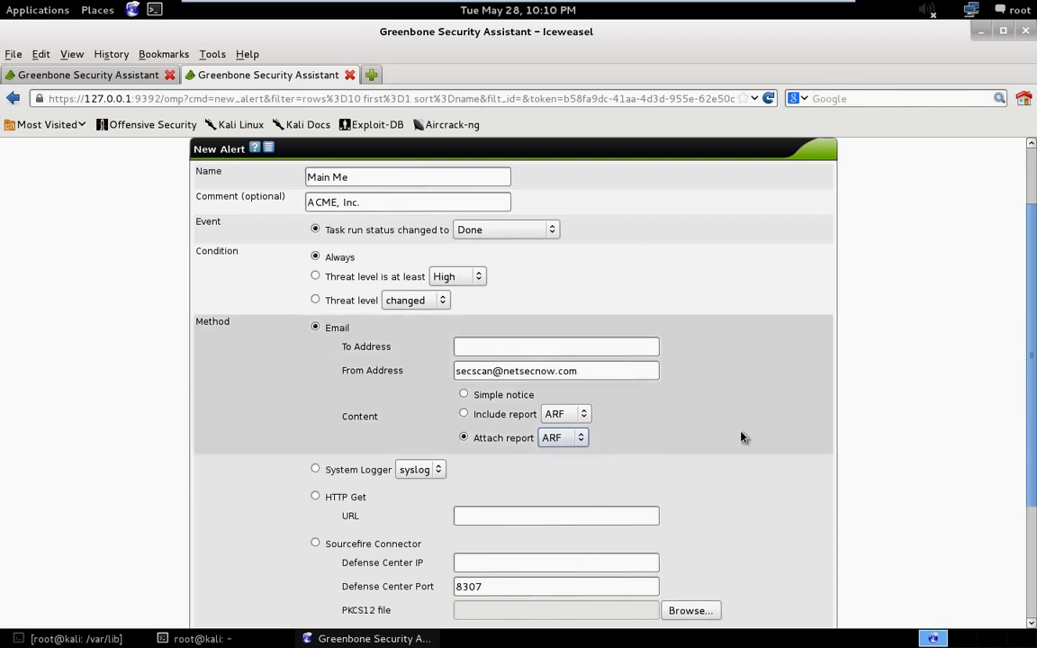
{"action": "scroll", "coordinate": [678, 482], "scroll_direction": "down", "scroll_amount": 2}
{"action": "scroll", "coordinate": [643, 496], "scroll_direction": "down", "scroll_amount": 1}
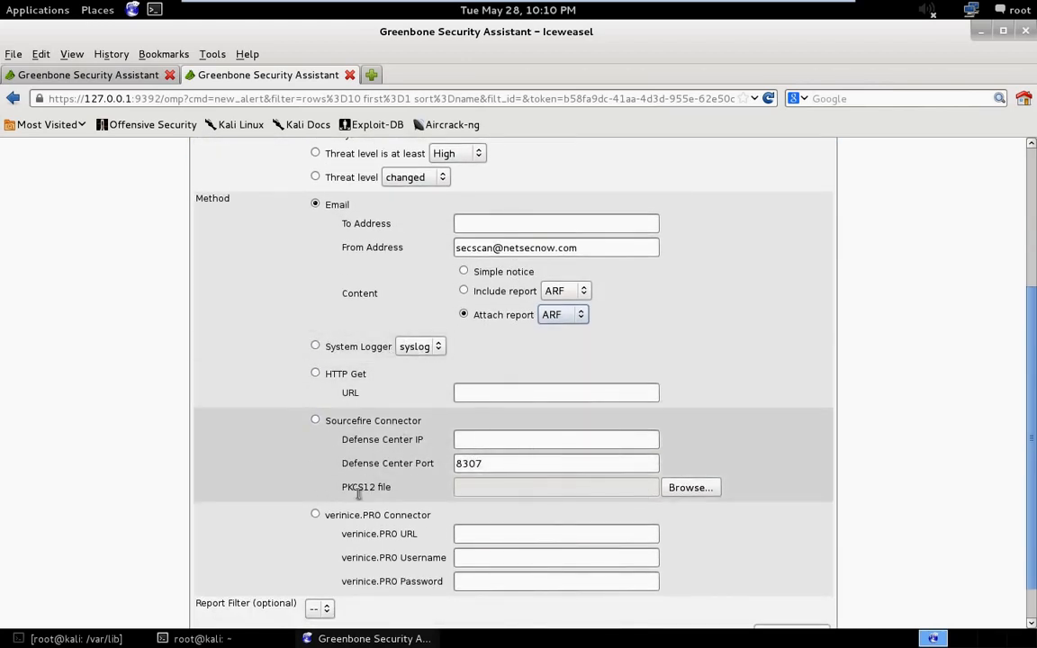
{"action": "scroll", "coordinate": [324, 468], "scroll_direction": "down", "scroll_amount": 1}
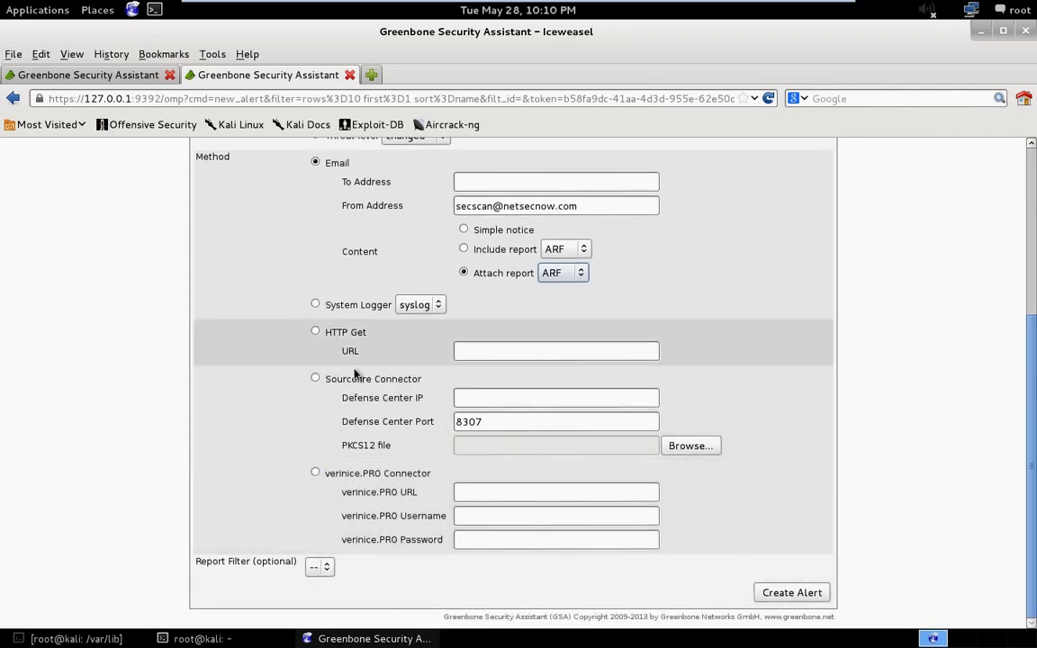
{"action": "scroll", "coordinate": [397, 396], "scroll_direction": "up", "scroll_amount": 2}
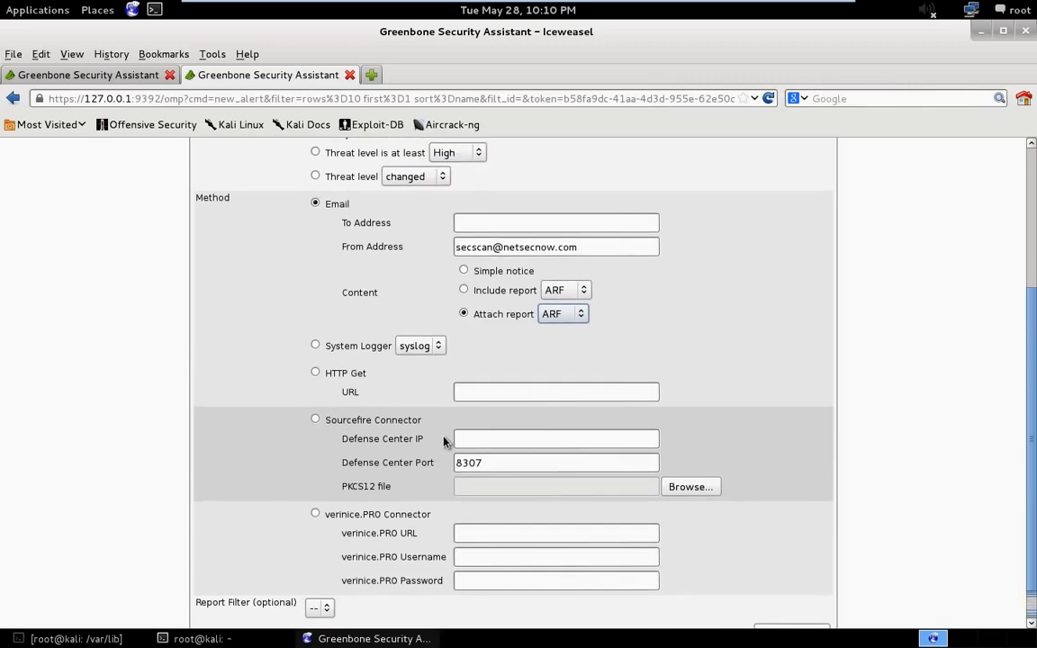
{"action": "scroll", "coordinate": [516, 426], "scroll_direction": "up", "scroll_amount": 3}
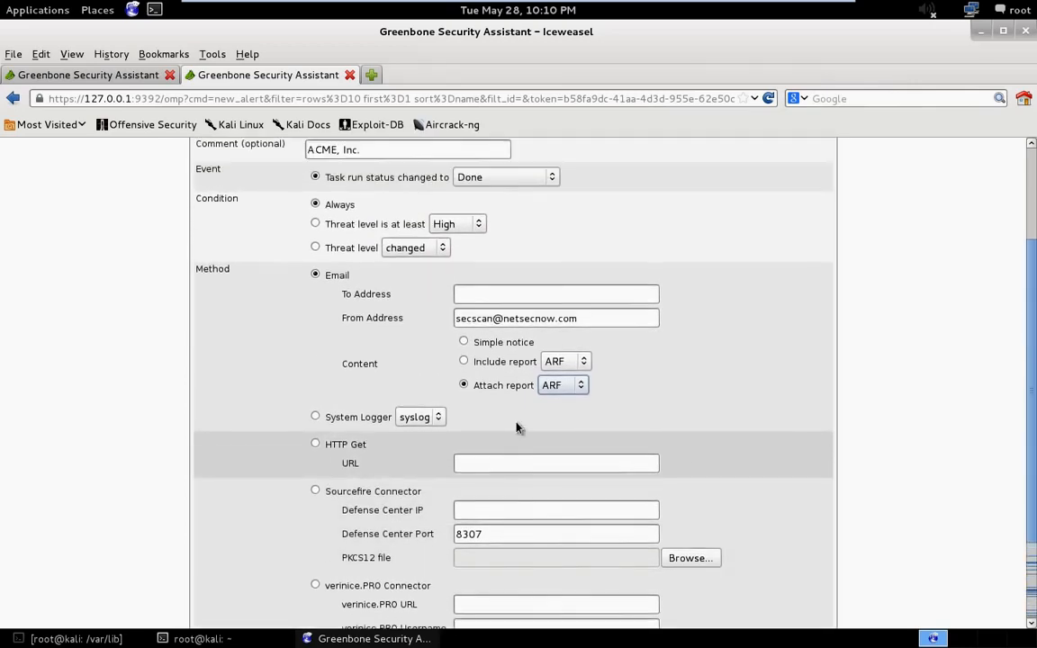
{"action": "scroll", "coordinate": [382, 291], "scroll_direction": "up", "scroll_amount": 1}
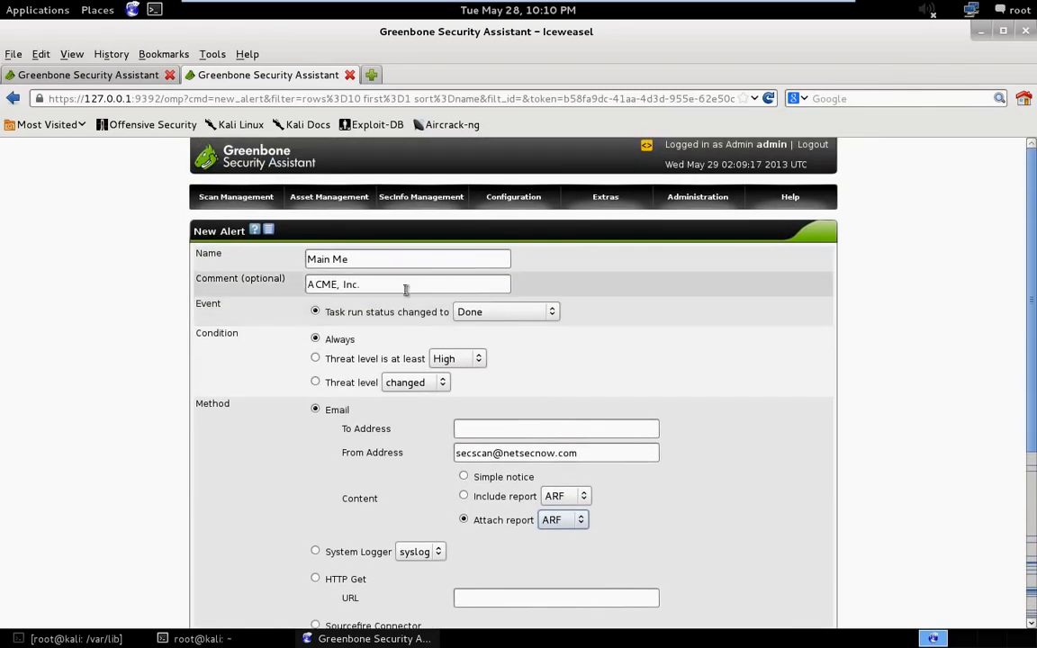
- Open the new scan task form and check which alerts can be attached to a task
{"action": "mouse_move", "coordinate": [225, 200]}
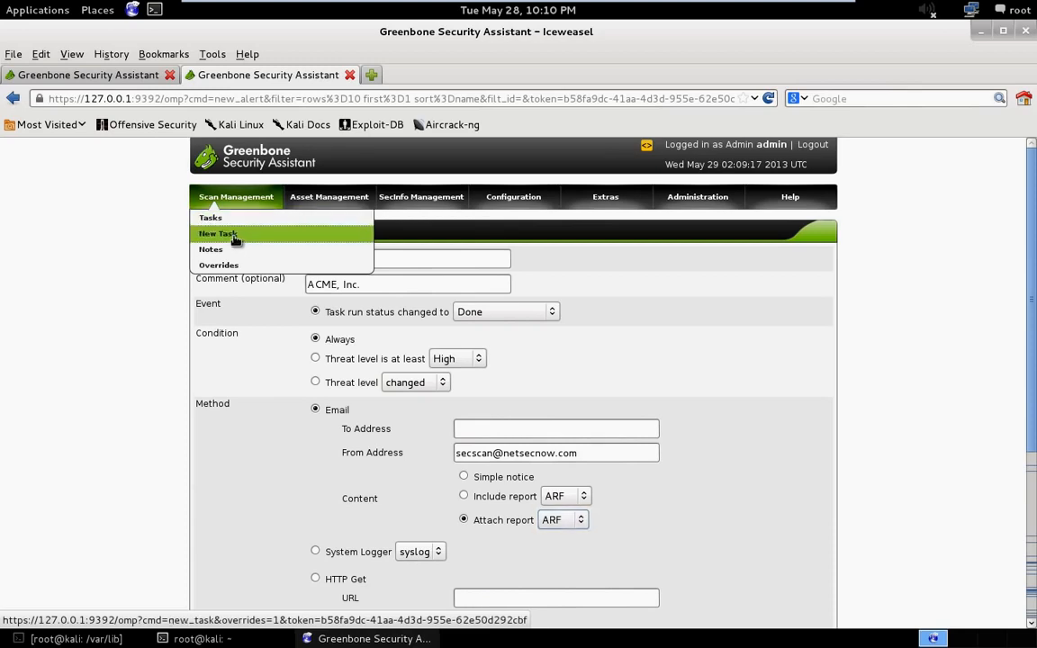
{"action": "left_click", "coordinate": [212, 233]}
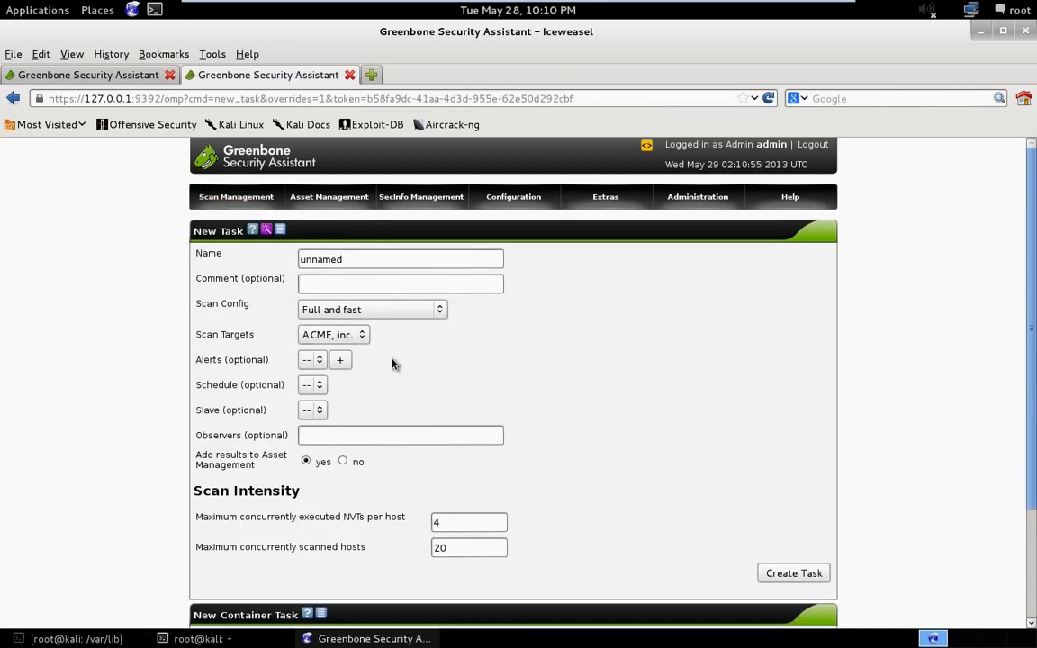
{"action": "left_click", "coordinate": [310, 360]}
{"action": "left_click", "coordinate": [312, 367]}
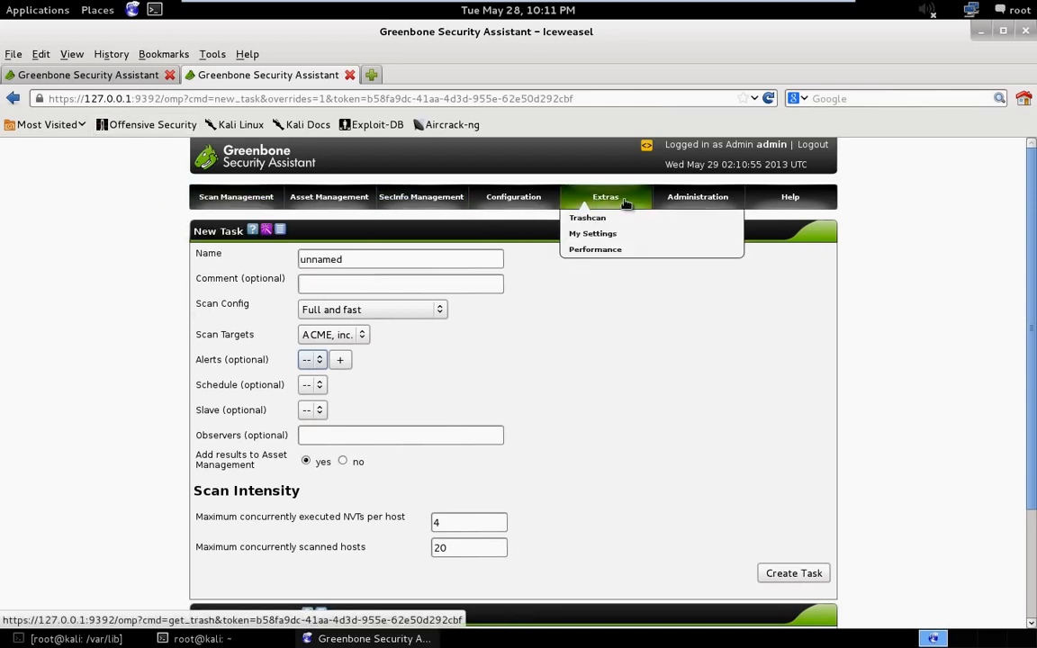
- Open the schedules configuration and bring up the blank new schedule form to view its timing options
{"action": "mouse_move", "coordinate": [509, 193]}
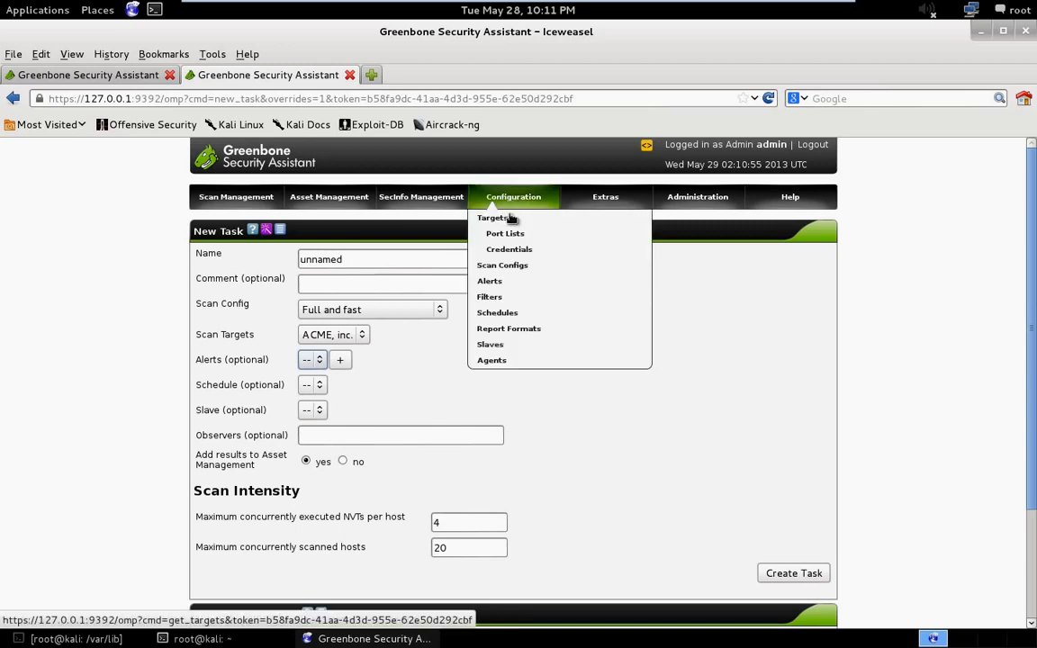
{"action": "left_click", "coordinate": [526, 313]}
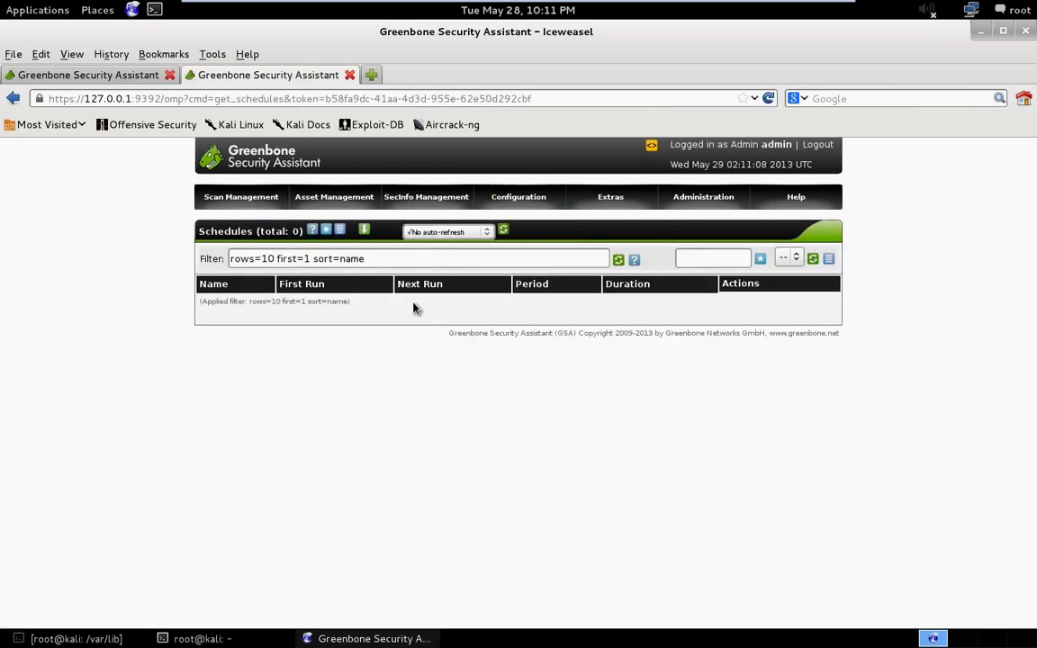
{"action": "left_click", "coordinate": [328, 229]}
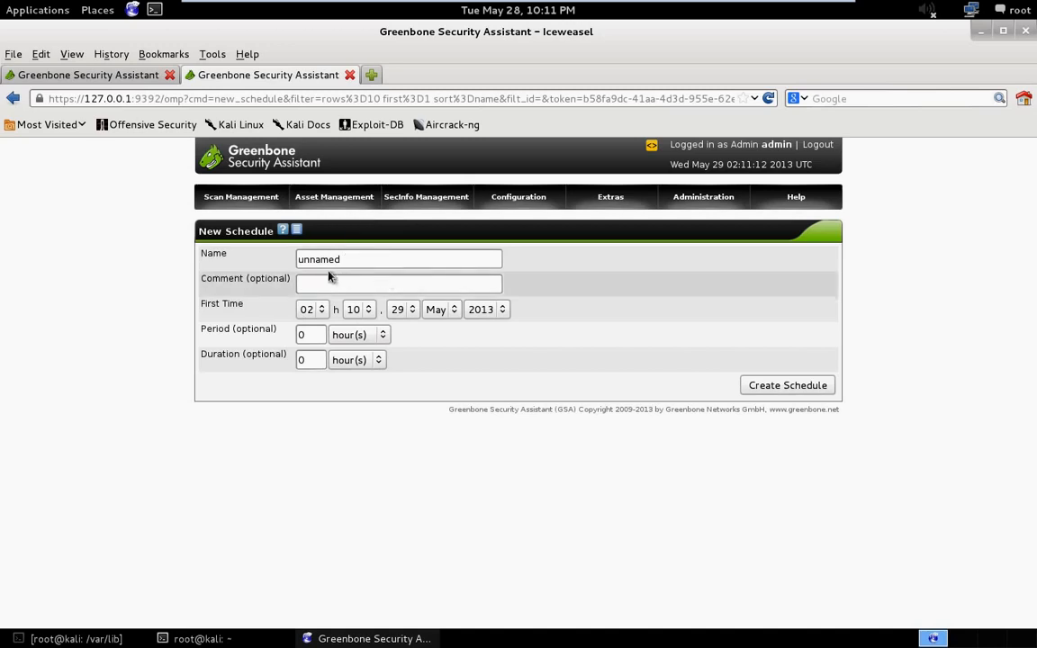
- Open the report formats configuration and read the details of the HTML and PDF formats, returning to the list after each
{"action": "mouse_move", "coordinate": [525, 209]}
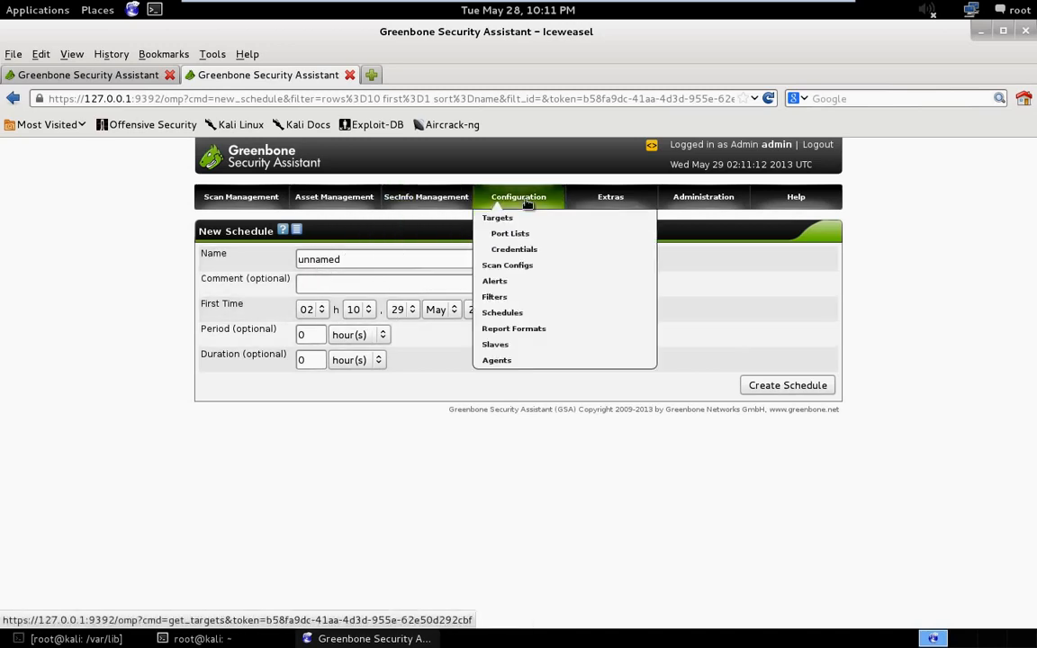
{"action": "left_click", "coordinate": [534, 330]}
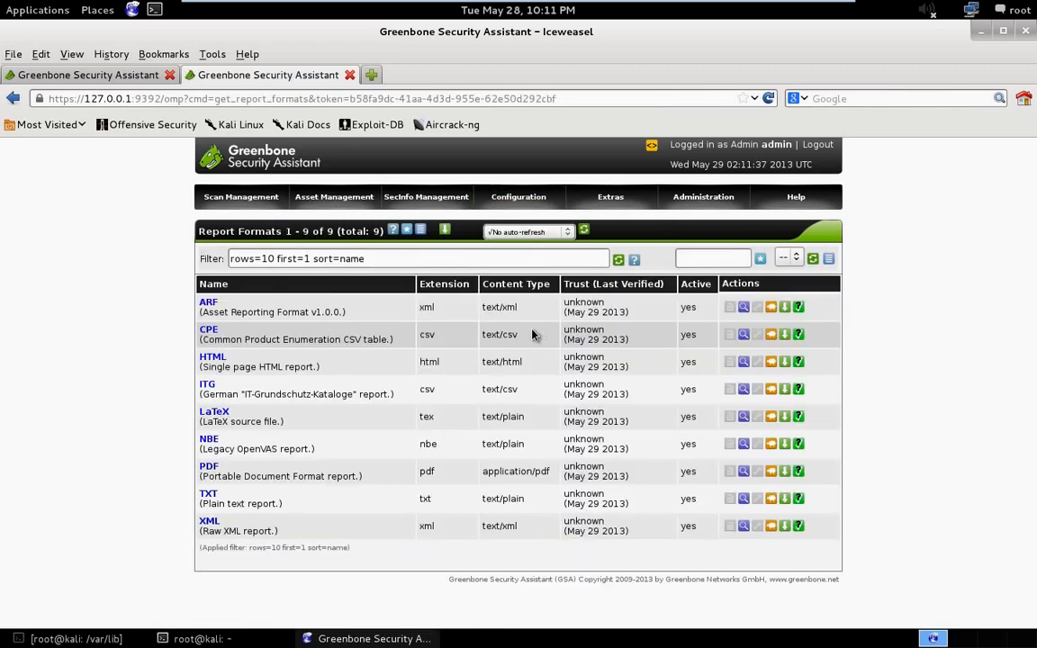
{"action": "left_click", "coordinate": [207, 358]}
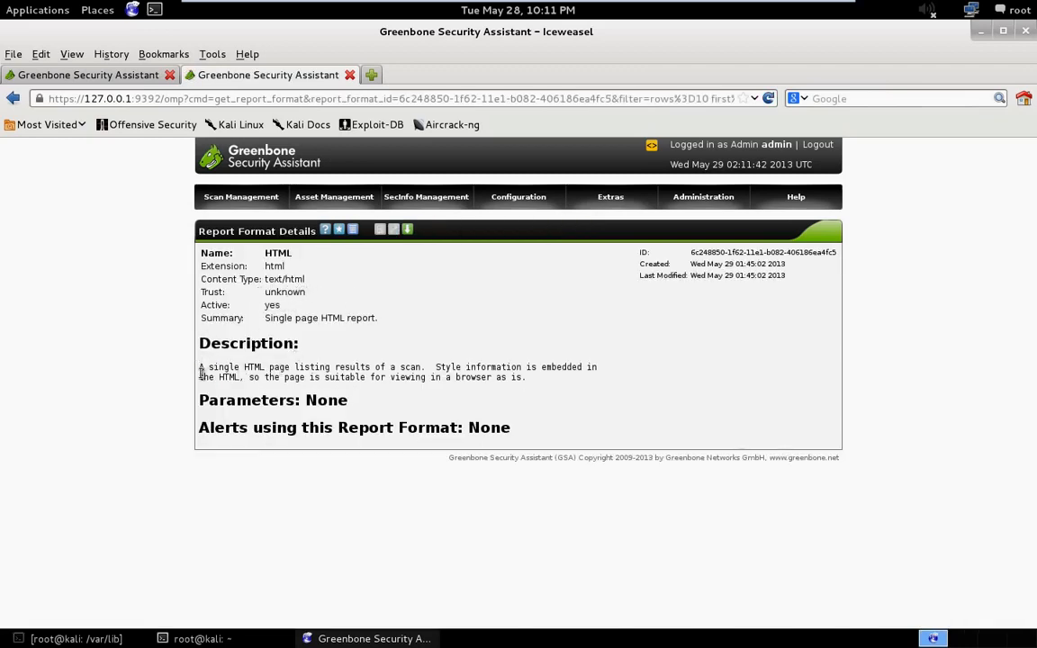
{"action": "left_click_drag", "start_coordinate": [206, 367], "coordinate": [527, 378]}
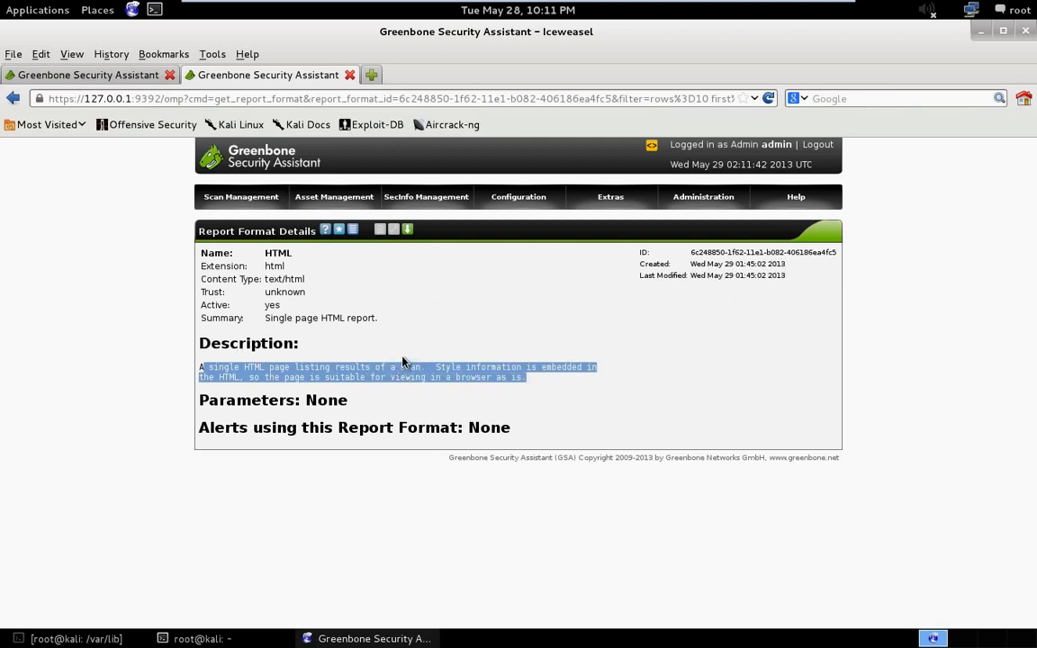
{"action": "left_click", "coordinate": [13, 98]}
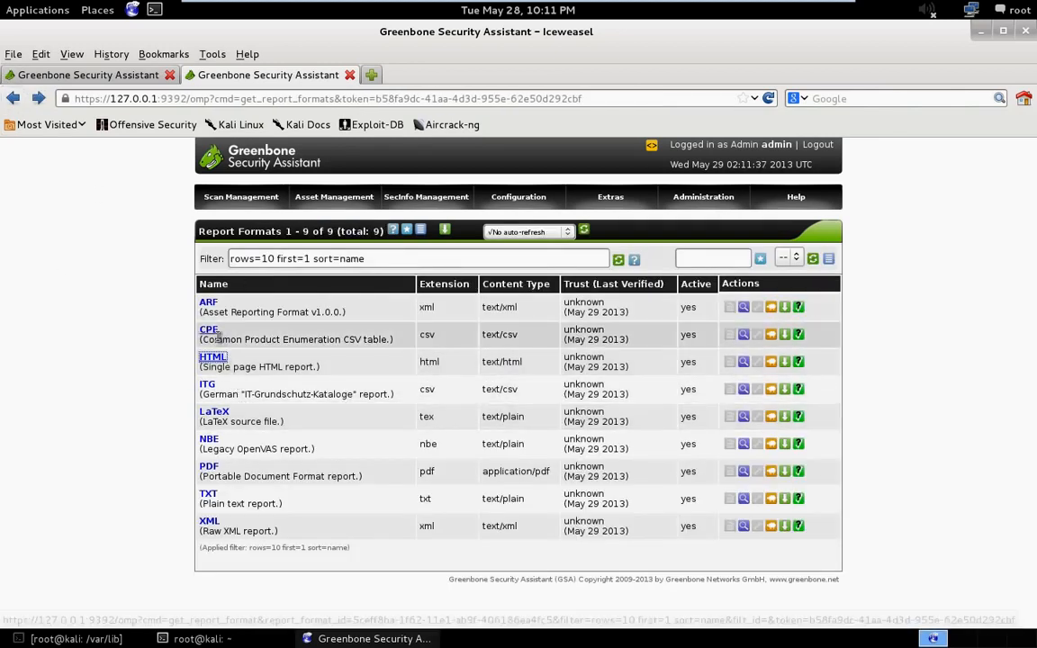
{"action": "left_click", "coordinate": [213, 468]}
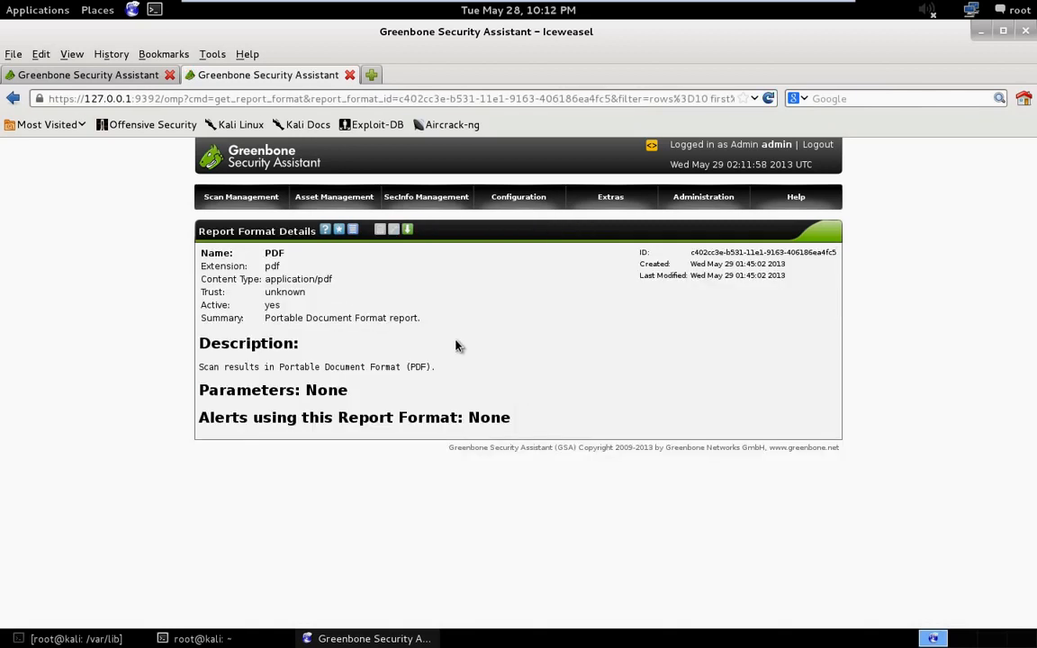
{"action": "left_click_drag", "start_coordinate": [794, 266], "coordinate": [685, 270]}
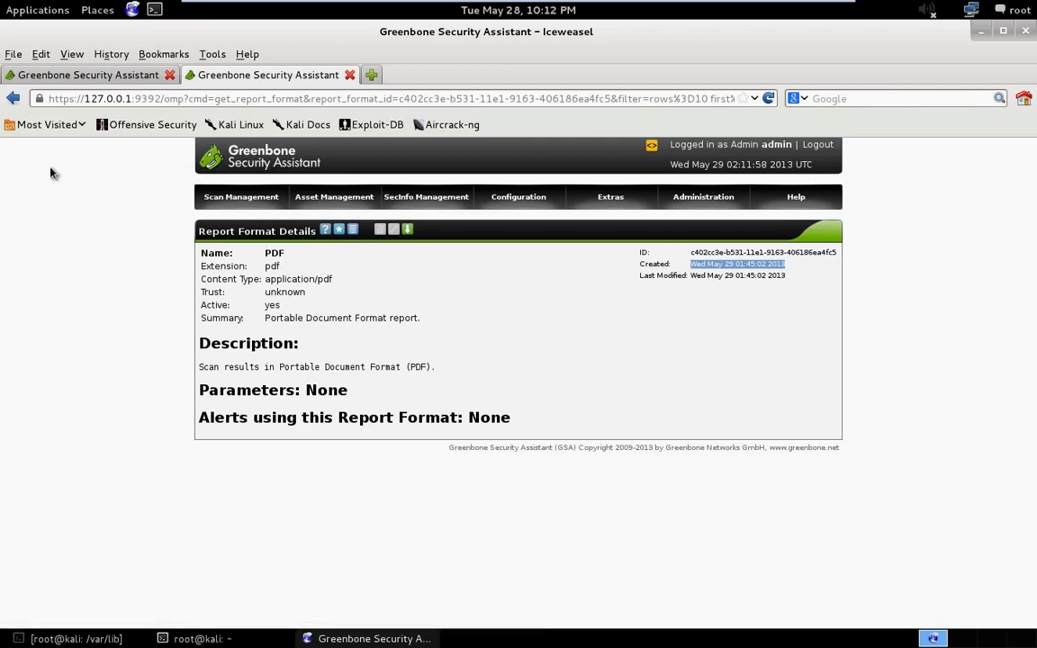
{"action": "left_click", "coordinate": [16, 101]}
- View the blank new slave form and the blank new agent form from their configuration lists
{"action": "mouse_move", "coordinate": [532, 204]}
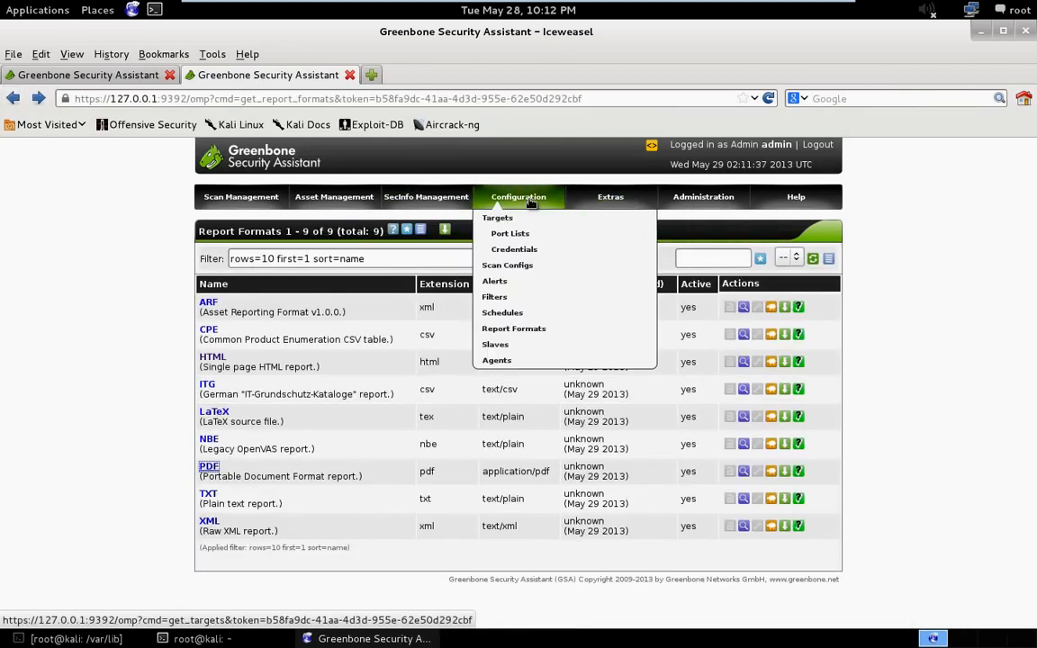
{"action": "left_click", "coordinate": [528, 349]}
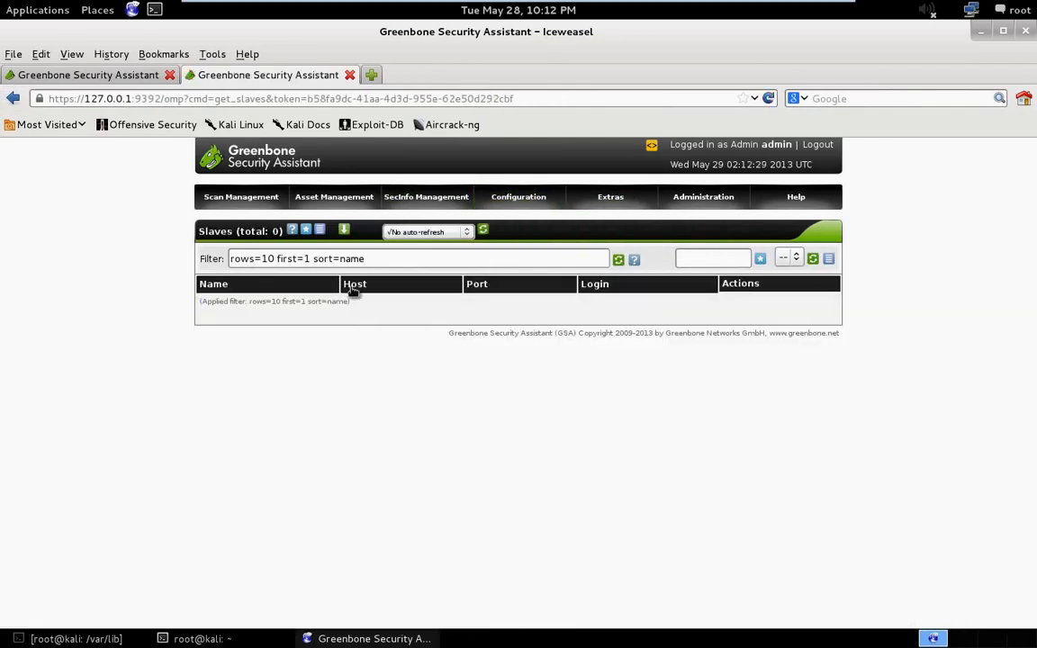
{"action": "left_click", "coordinate": [307, 230]}
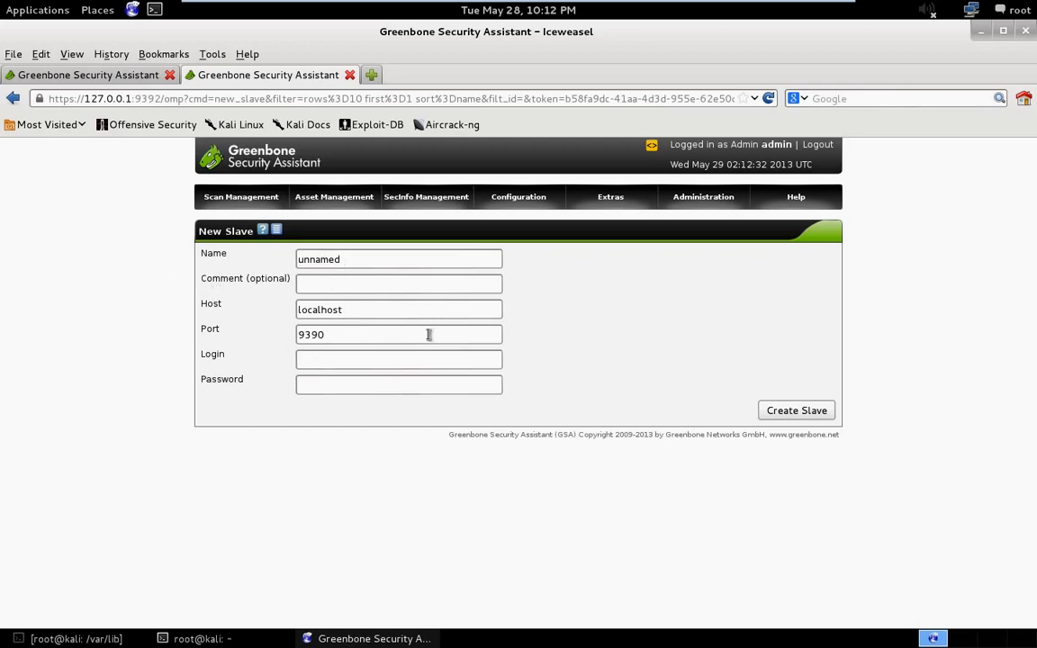
{"action": "left_click", "coordinate": [14, 99]}
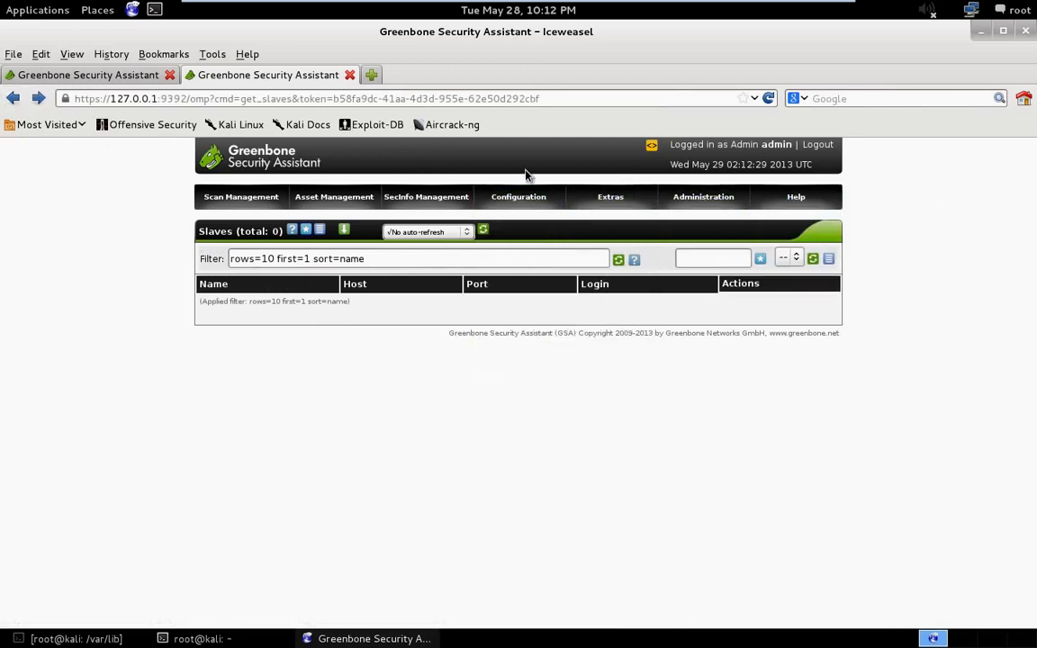
{"action": "left_click", "coordinate": [520, 362]}
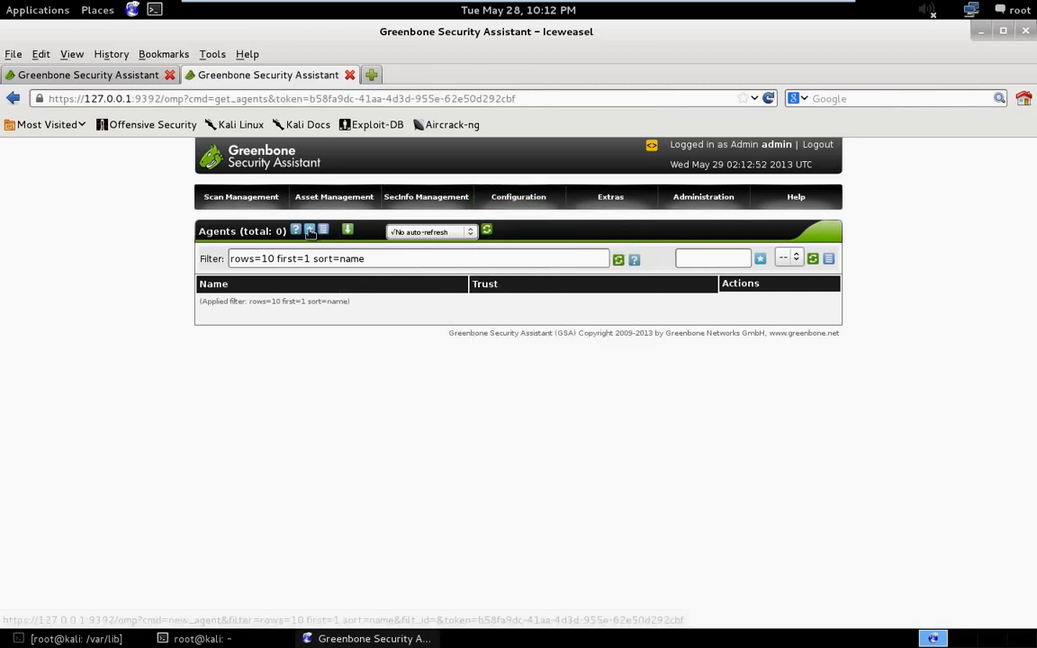
{"action": "left_click", "coordinate": [310, 231]}
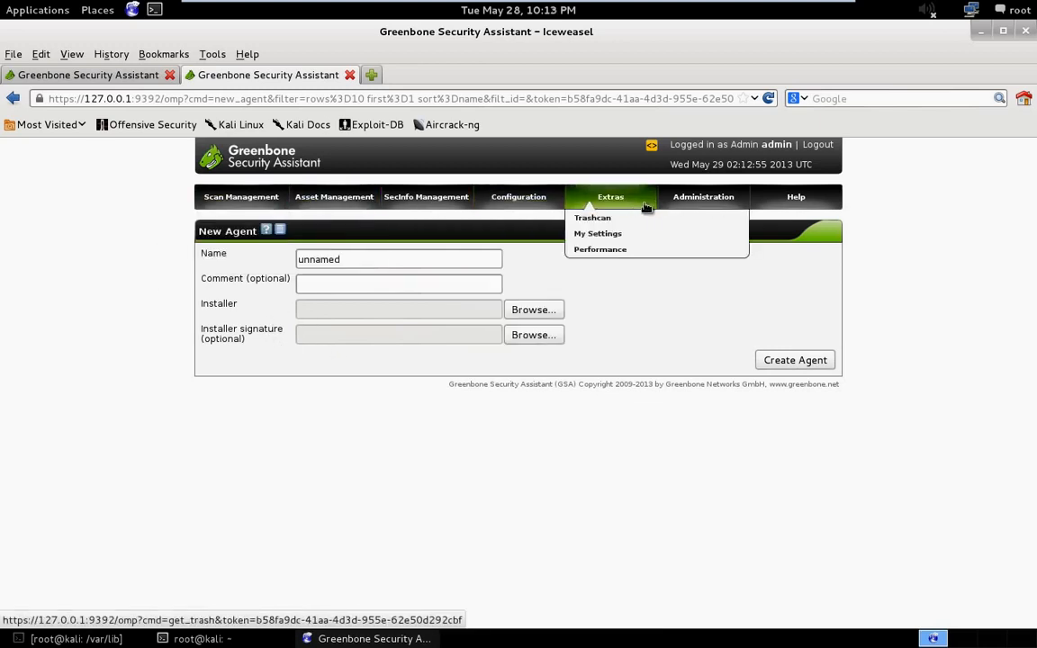
- Open the scanner settings under administration and examine the configured values, including the dump file and plugins folder paths
{"action": "mouse_move", "coordinate": [709, 207]}
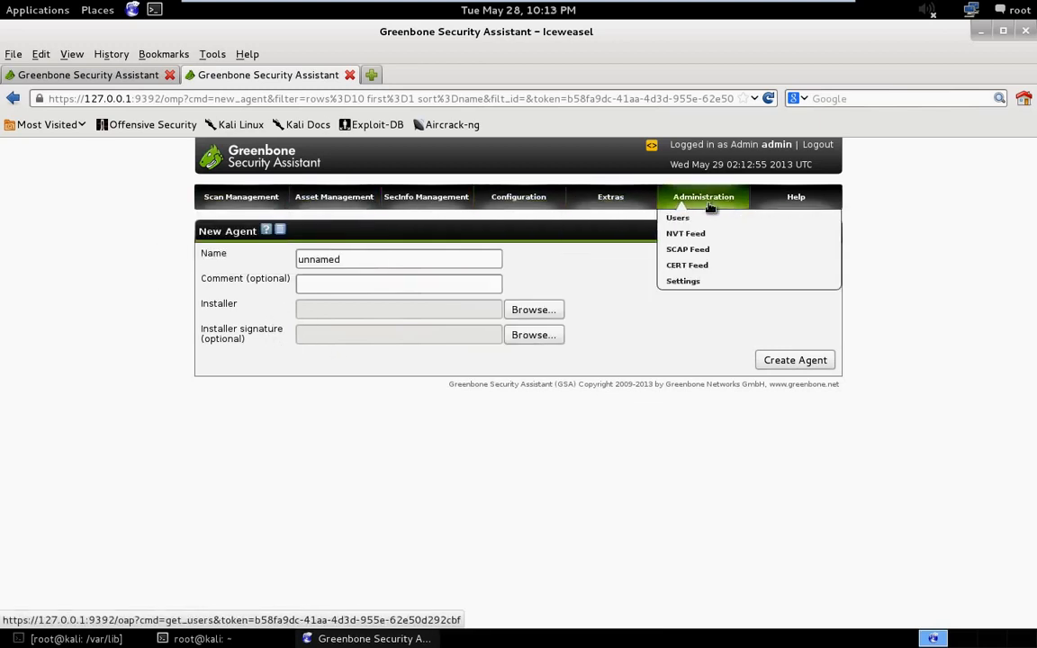
{"action": "left_click", "coordinate": [697, 283]}
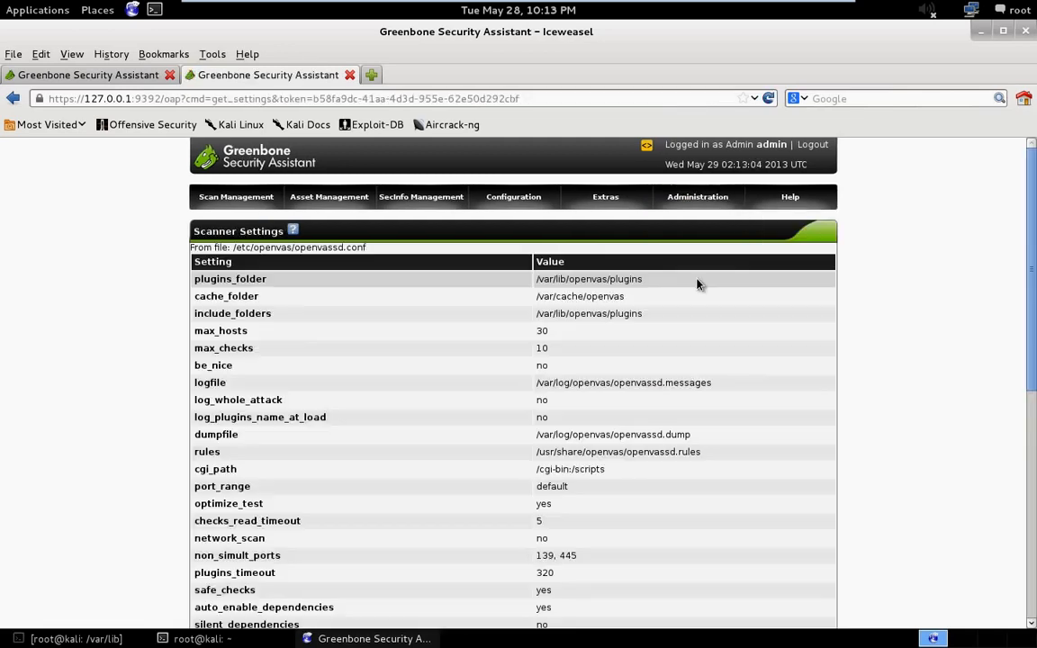
{"action": "scroll", "coordinate": [385, 284], "scroll_direction": "down", "scroll_amount": 3}
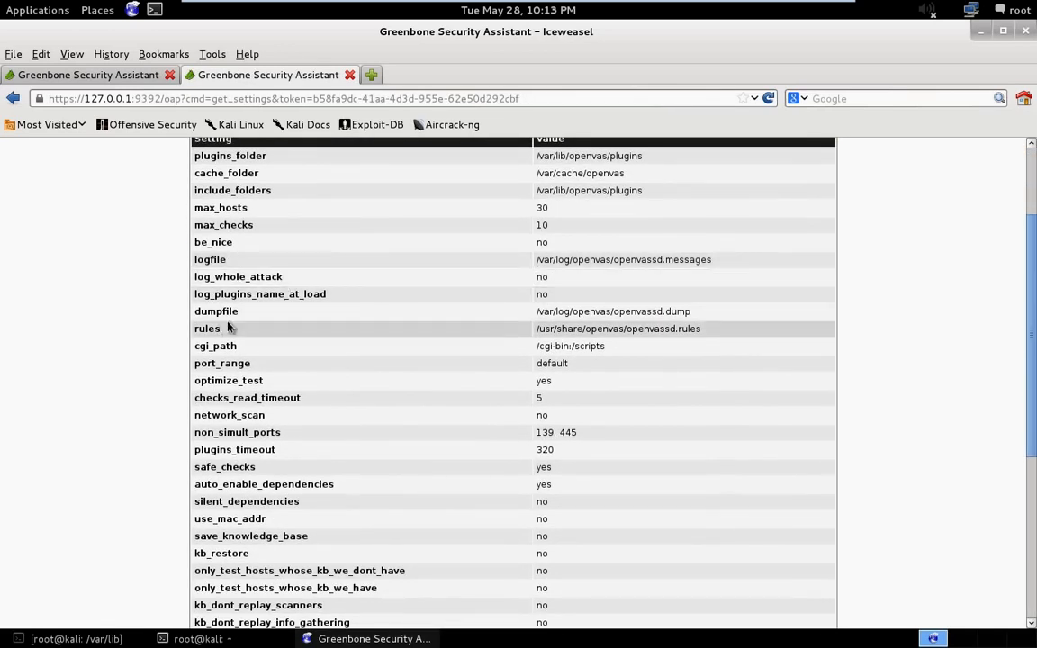
{"action": "left_click_drag", "start_coordinate": [699, 319], "coordinate": [524, 306]}
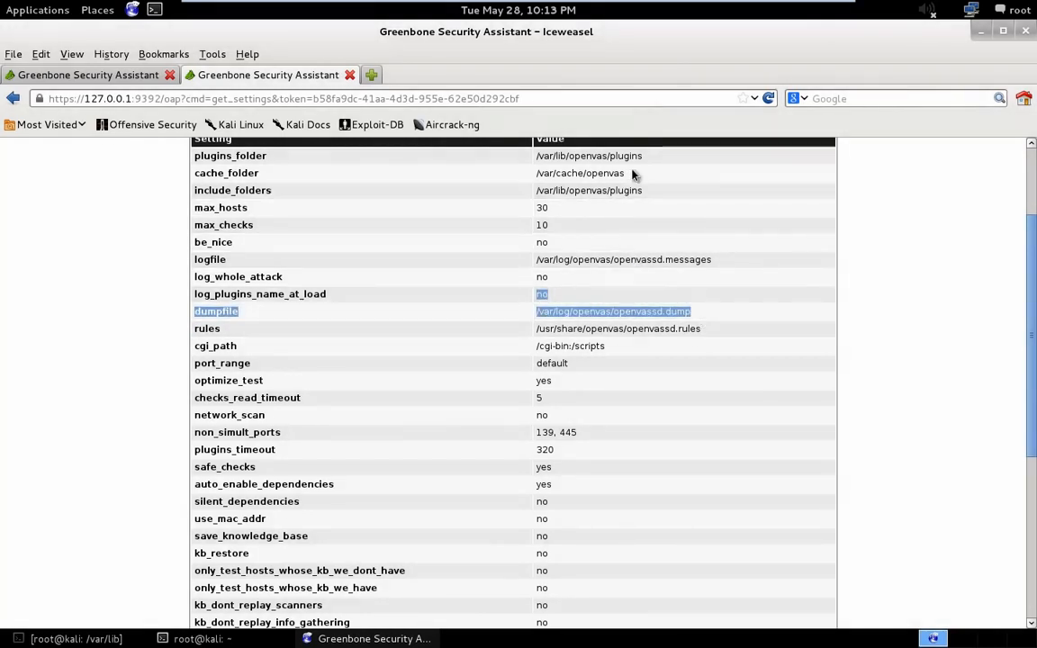
{"action": "scroll", "coordinate": [646, 216], "scroll_direction": "up", "scroll_amount": 1}
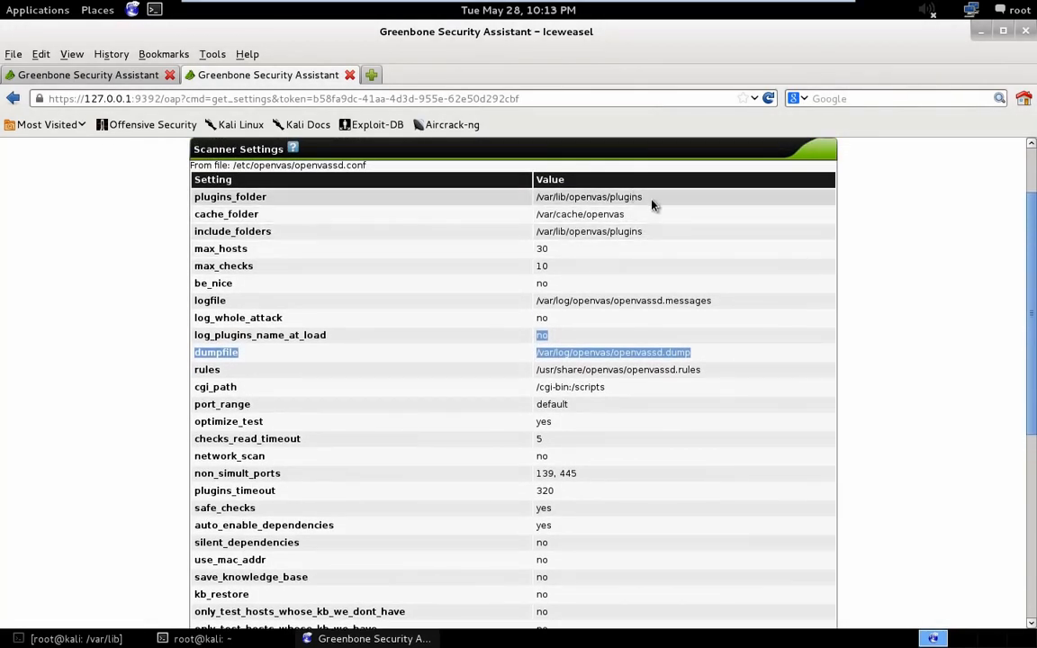
{"action": "left_click_drag", "start_coordinate": [654, 206], "coordinate": [573, 200]}
{"action": "scroll", "coordinate": [522, 305], "scroll_direction": "down", "scroll_amount": 4}
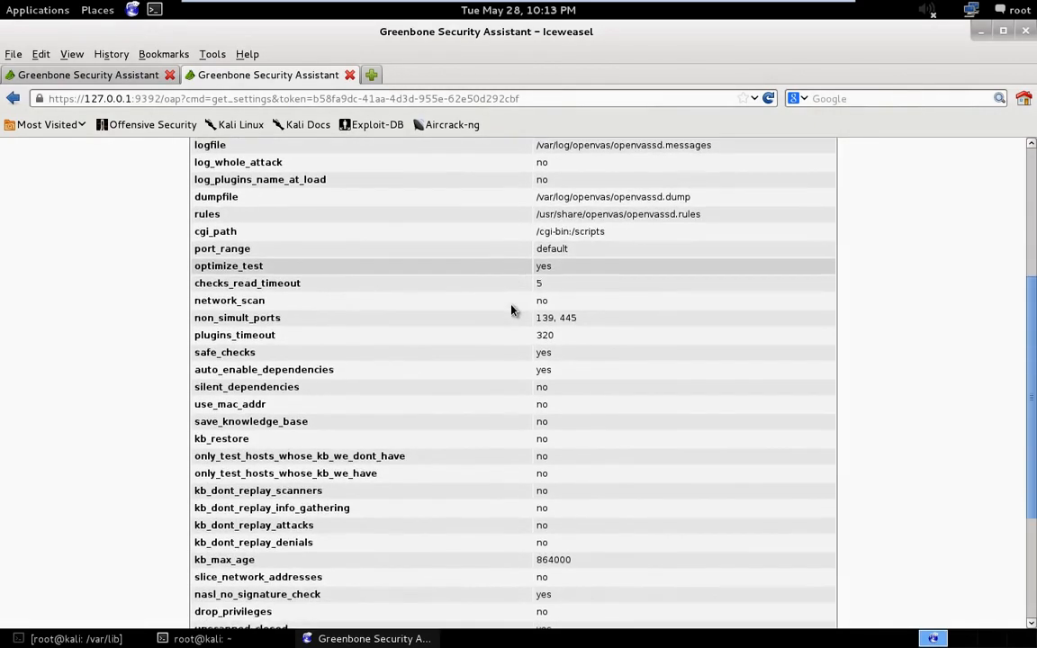
{"action": "scroll", "coordinate": [511, 310], "scroll_direction": "down", "scroll_amount": 3}
{"action": "scroll", "coordinate": [514, 296], "scroll_direction": "up", "scroll_amount": 8}
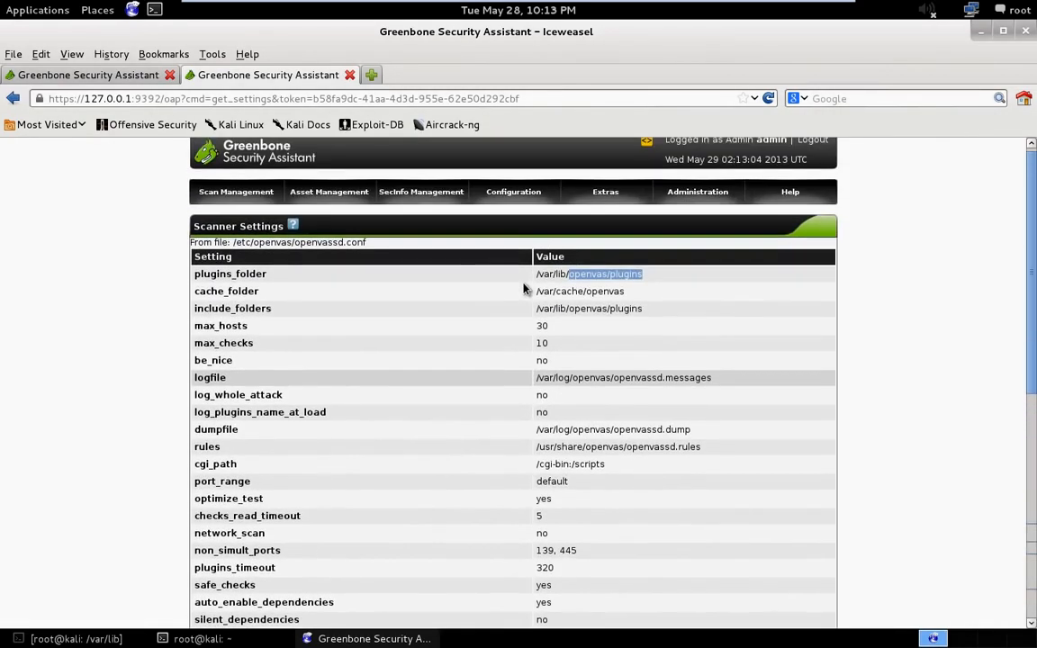
- Open the DFN-CERT Advisories list in the security information section
{"action": "mouse_move", "coordinate": [356, 235]}
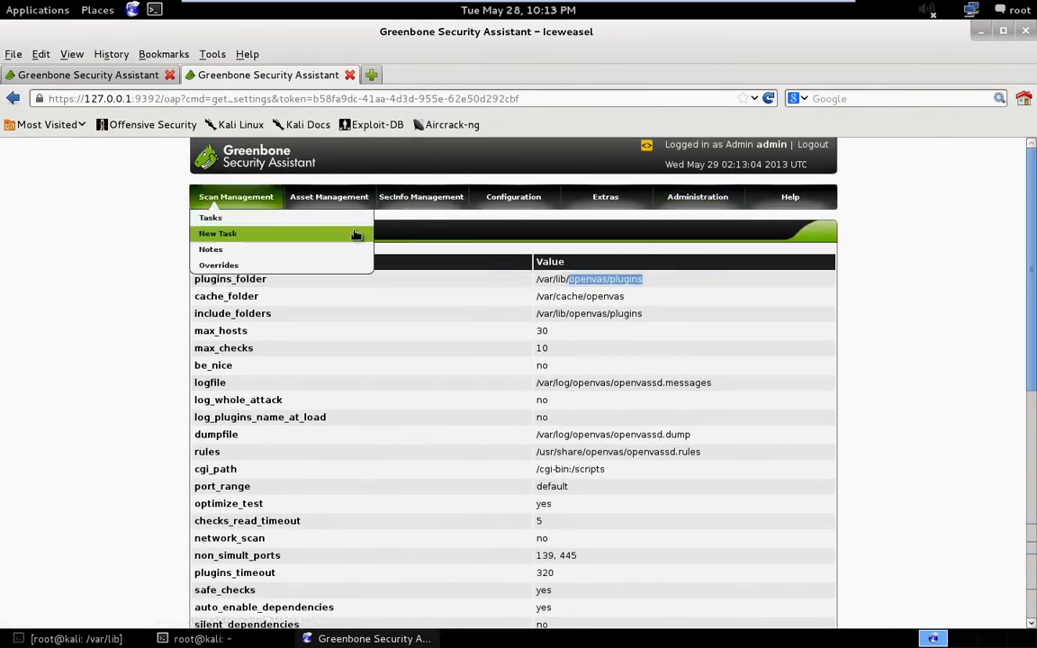
{"action": "mouse_move", "coordinate": [378, 196]}
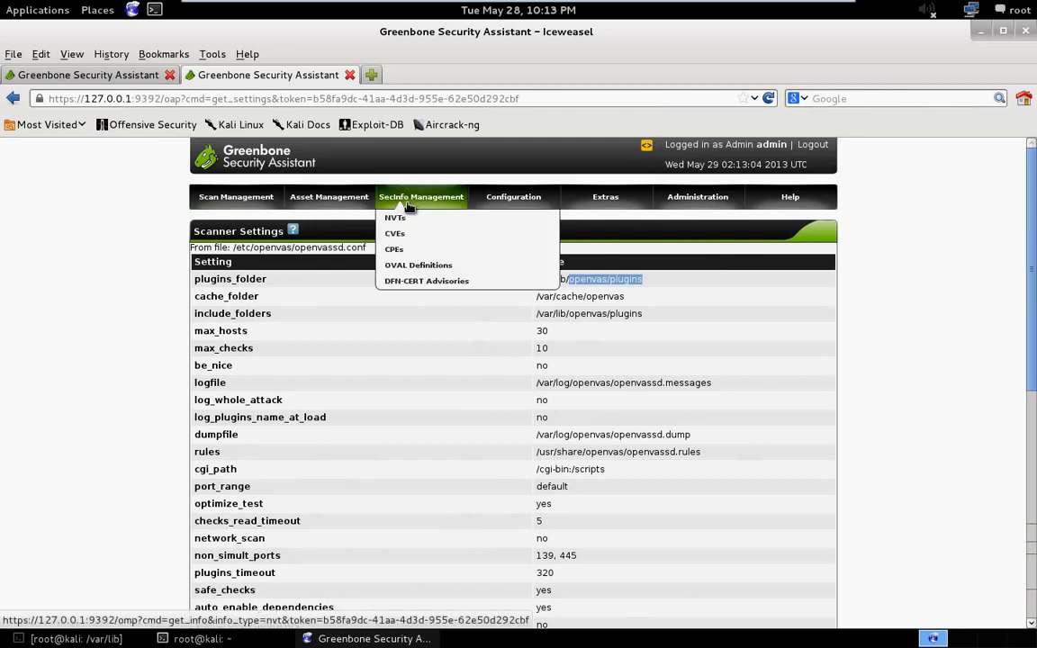
{"action": "left_click", "coordinate": [421, 281]}
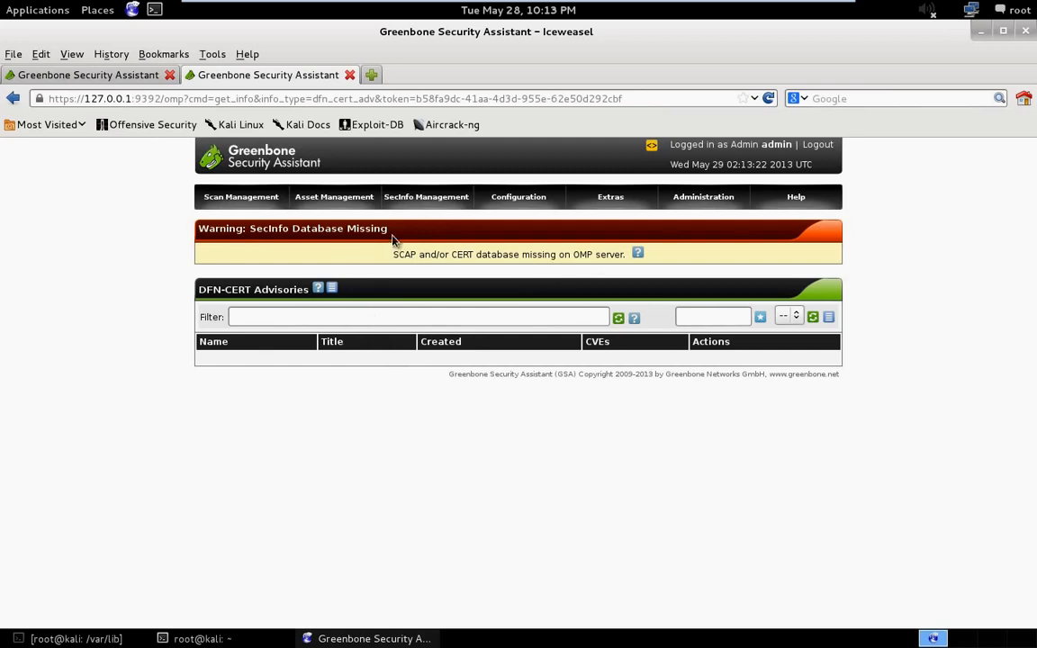
- Open the Hosts page in the asset management section to view the filtered hosts
{"action": "mouse_move", "coordinate": [426, 196]}
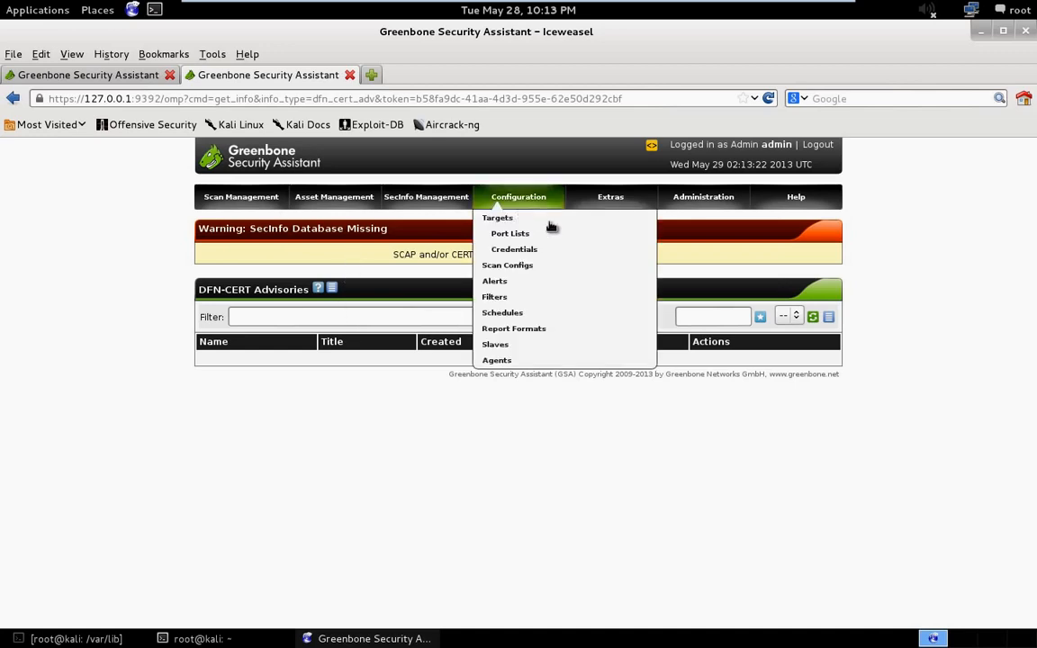
{"action": "mouse_move", "coordinate": [813, 200]}
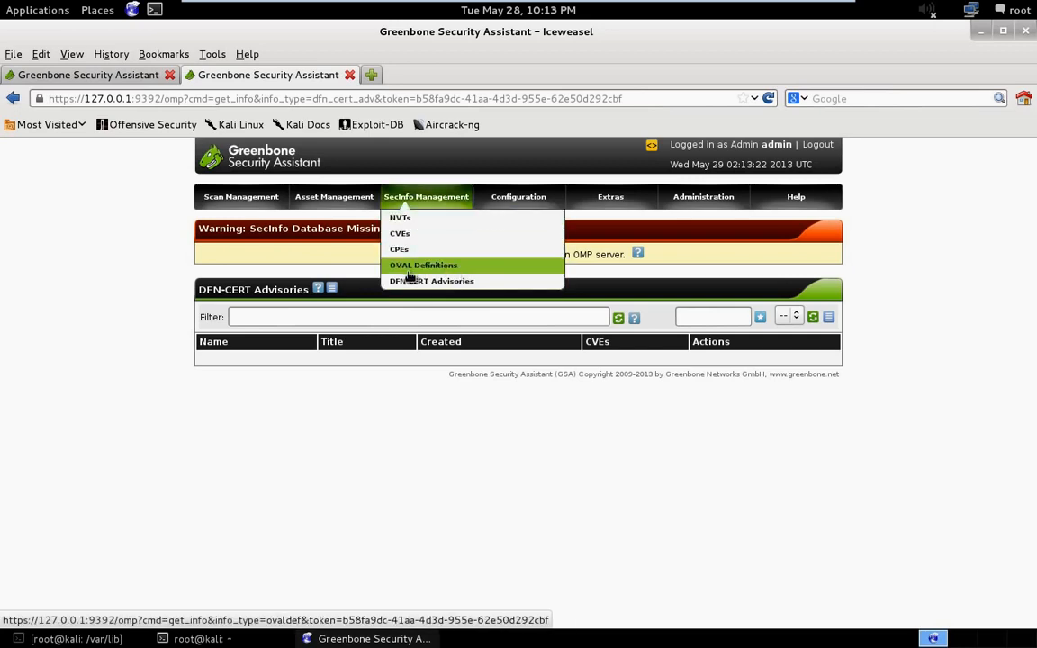
{"action": "mouse_move", "coordinate": [324, 196]}
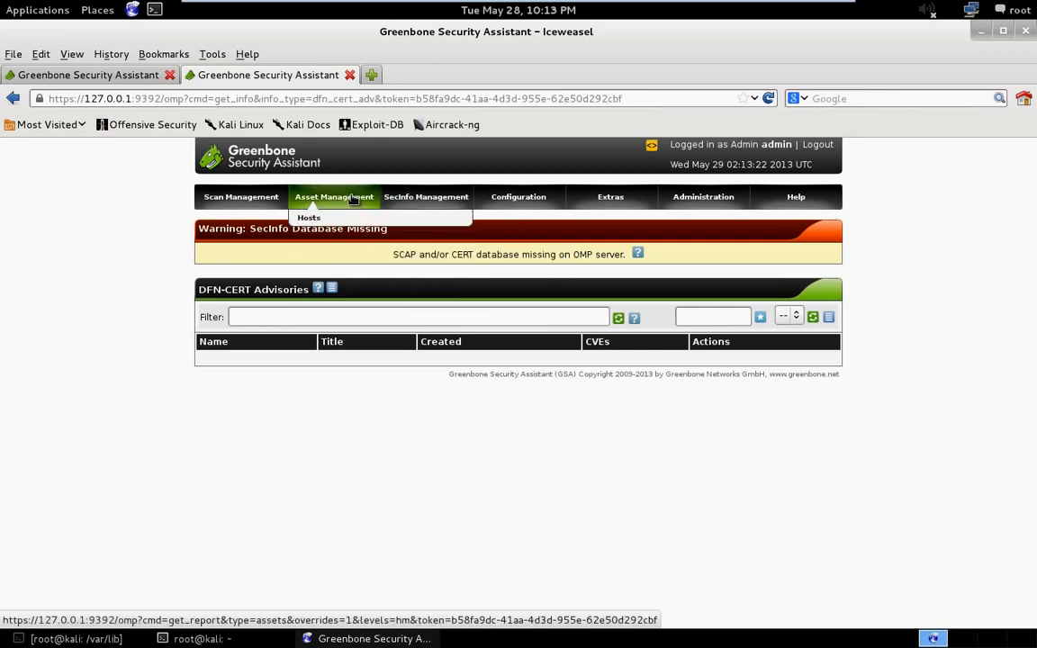
{"action": "left_click", "coordinate": [310, 218]}
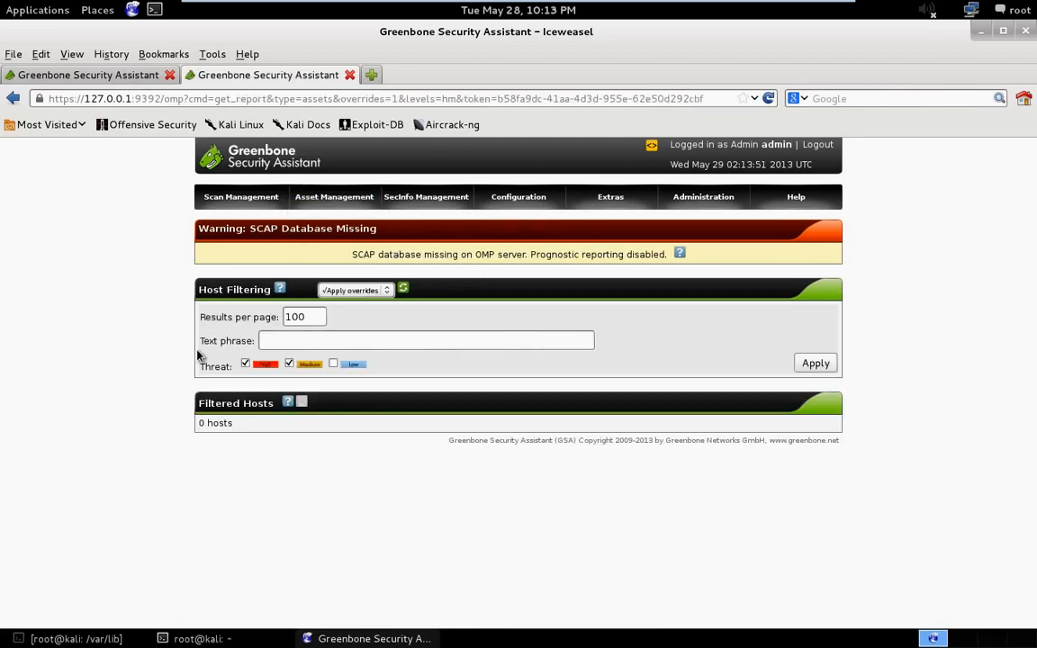
- Open the scan task list, view the ACME, Inc. task's details and low-threat result count, and return to the list
{"action": "mouse_move", "coordinate": [241, 194]}
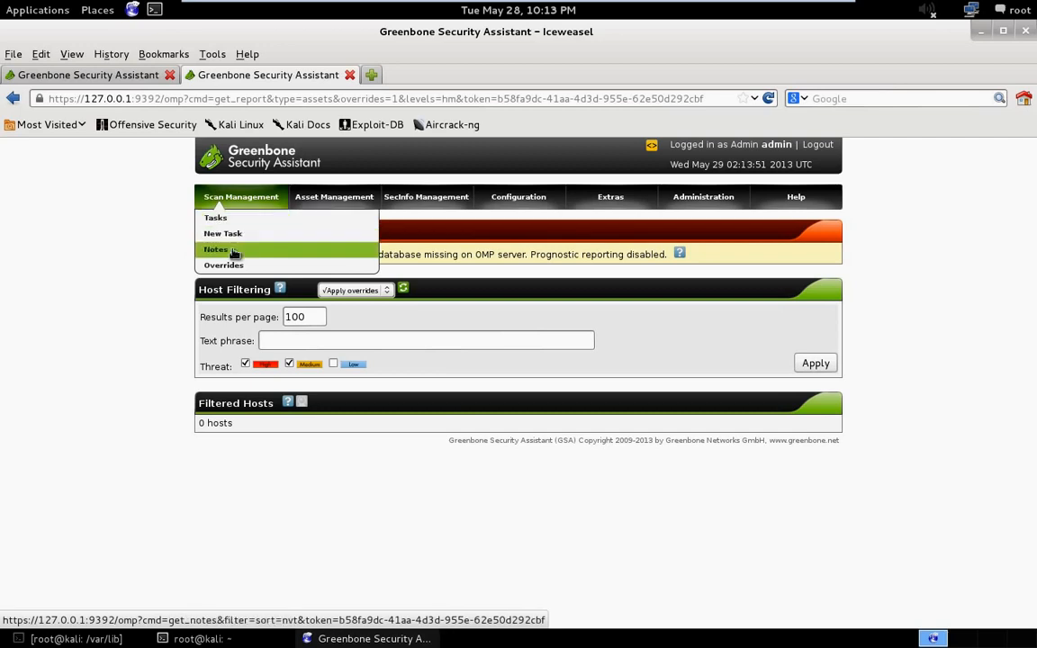
{"action": "left_click", "coordinate": [223, 218]}
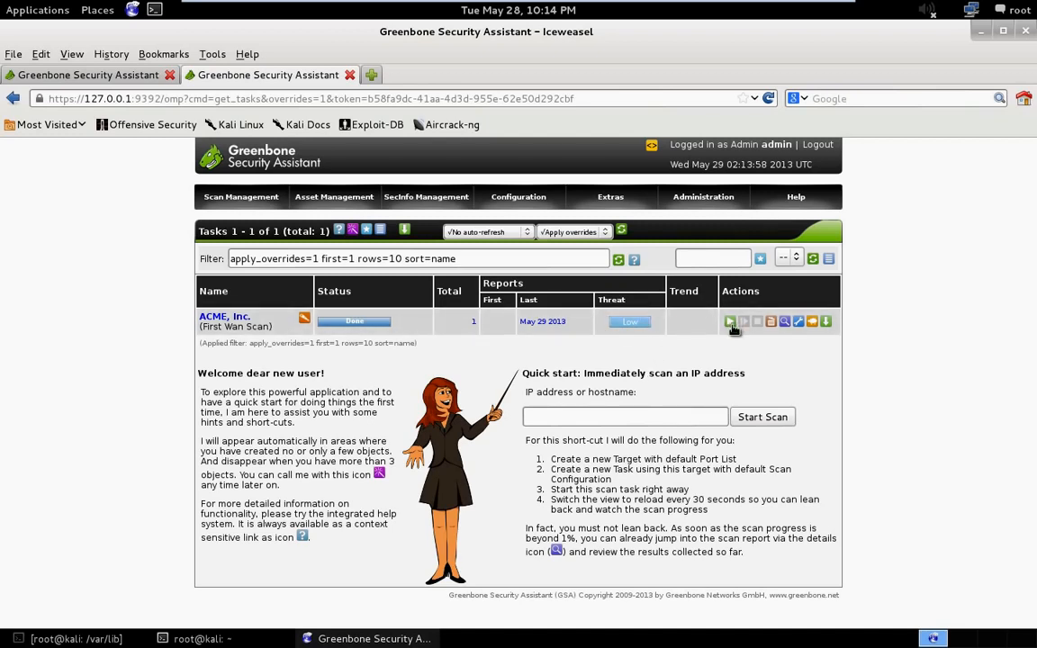
{"action": "left_click", "coordinate": [785, 323]}
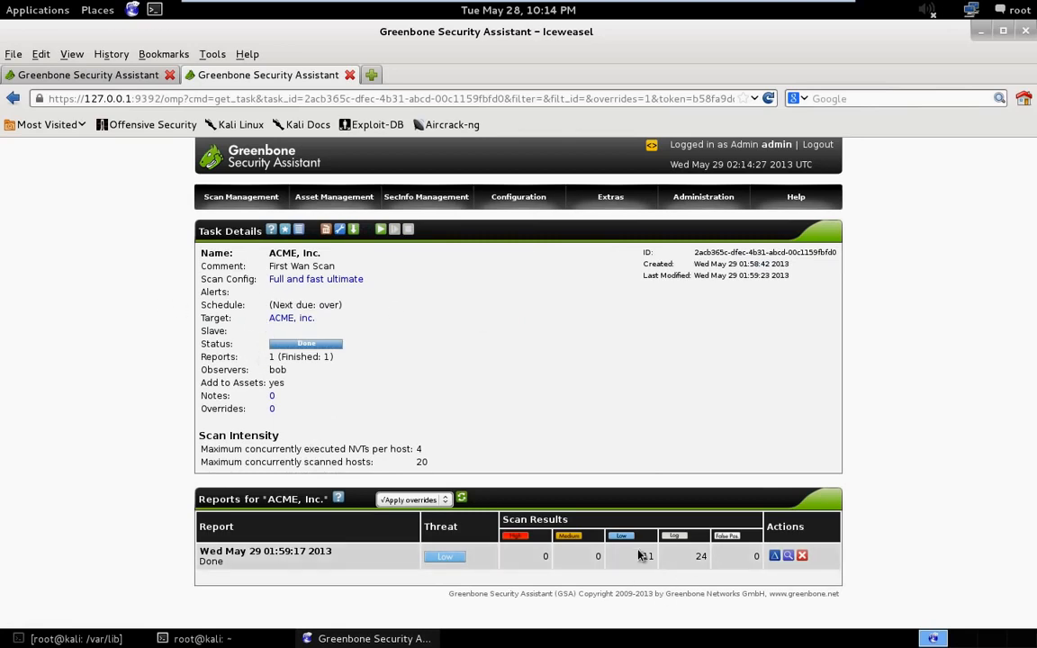
{"action": "double_click", "coordinate": [655, 556]}
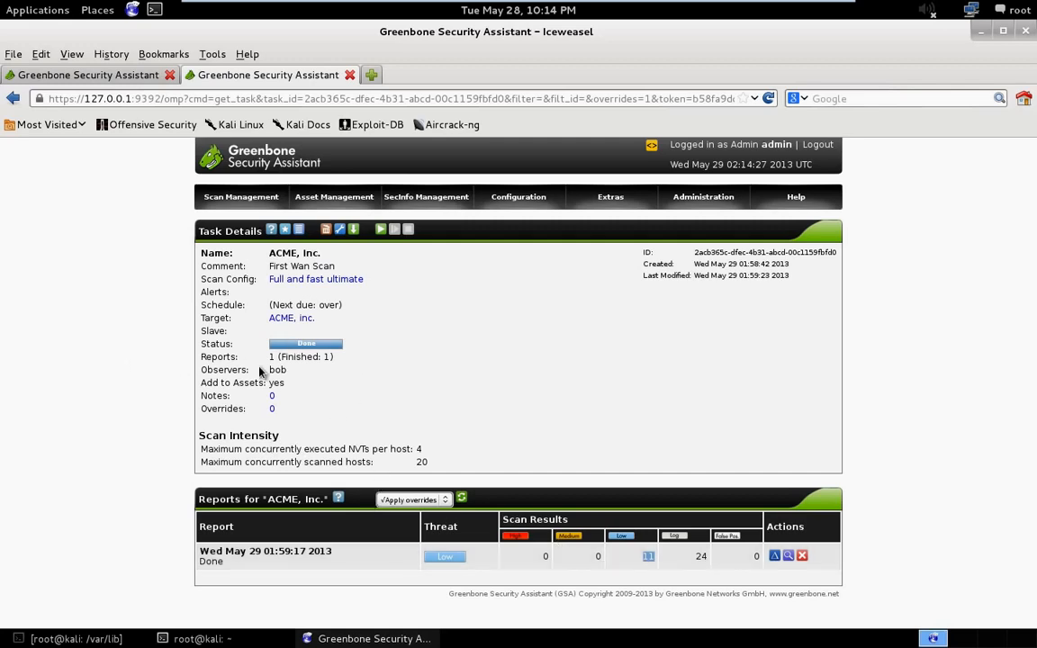
{"action": "left_click", "coordinate": [13, 98]}
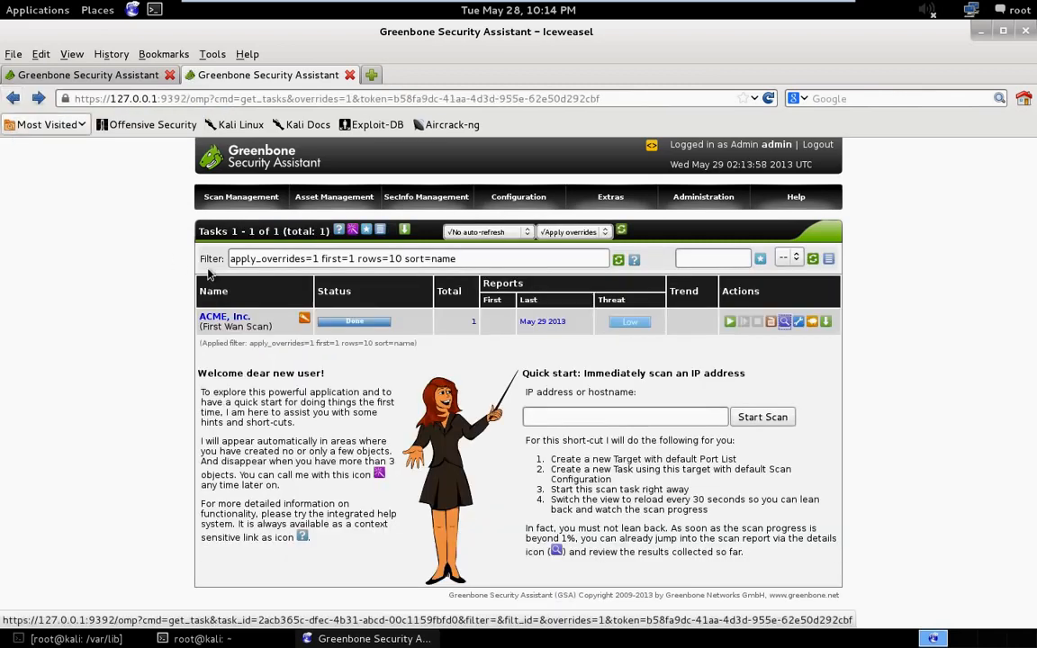
- Open the ACME, Inc. task's May 29 2013 report and examine its summary, download formats and result filtering options
{"action": "left_click", "coordinate": [555, 323]}
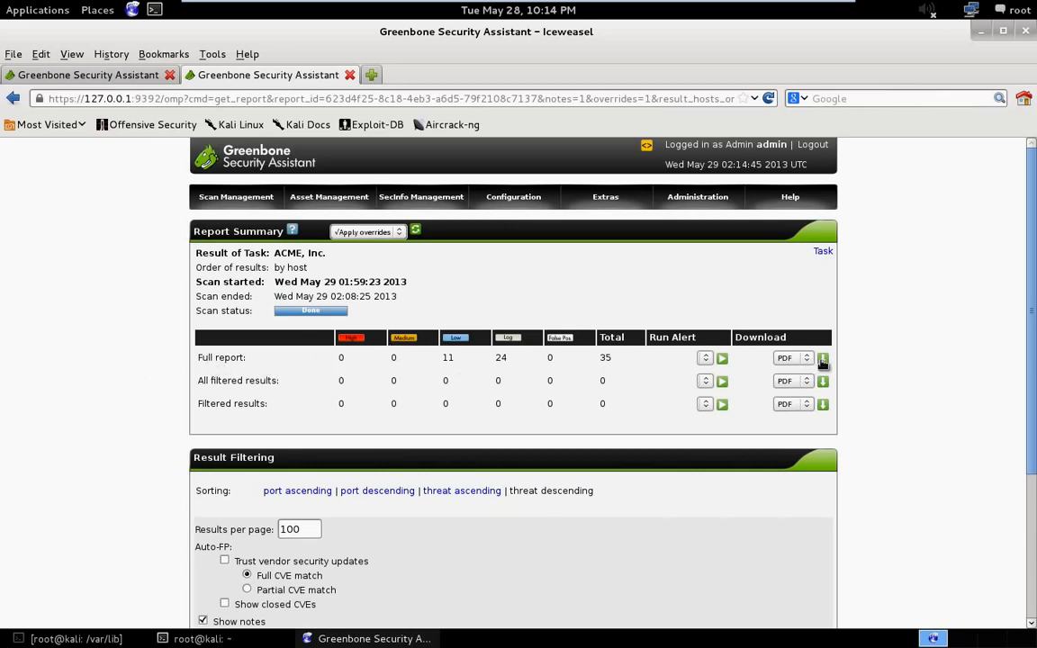
{"action": "scroll", "coordinate": [420, 472], "scroll_direction": "down", "scroll_amount": 2}
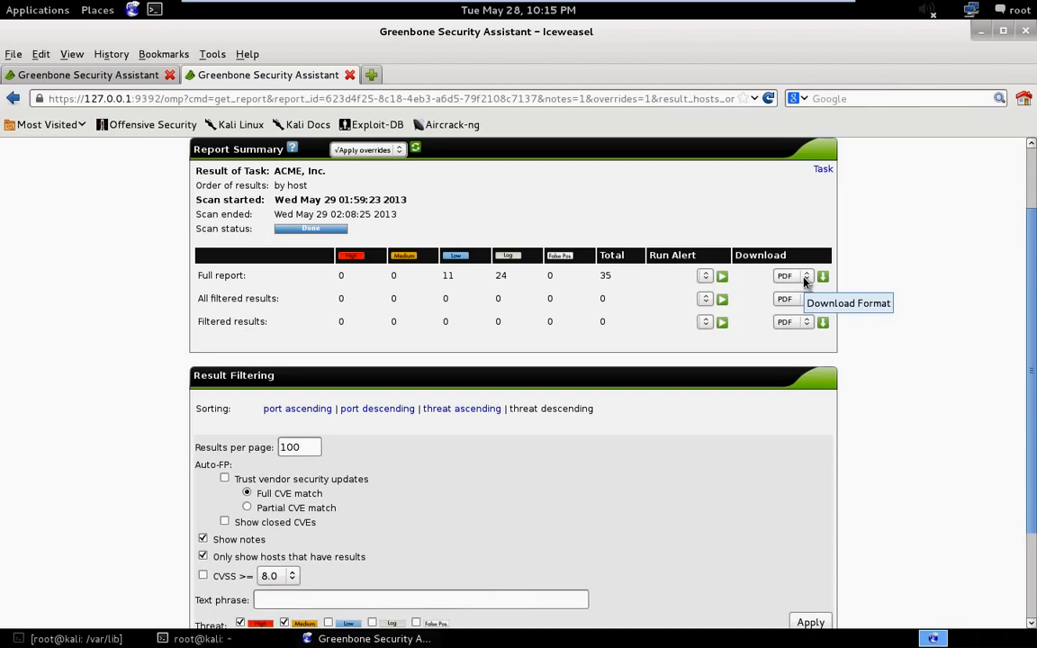
{"action": "scroll", "coordinate": [399, 520], "scroll_direction": "down", "scroll_amount": 1}
{"action": "scroll", "coordinate": [400, 520], "scroll_direction": "down", "scroll_amount": 1}
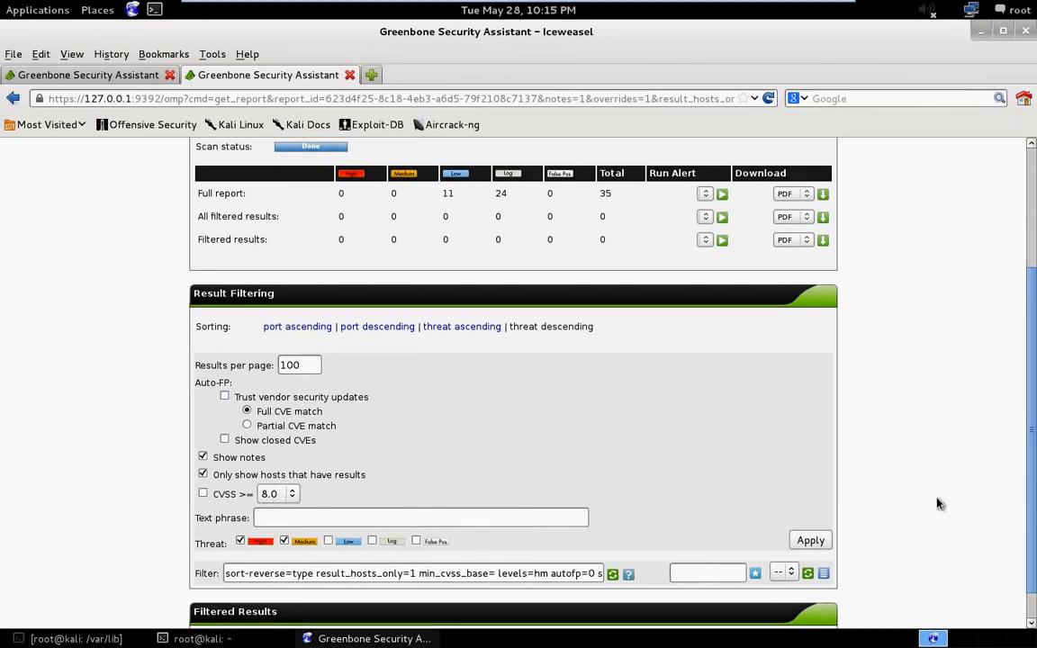
{"action": "scroll", "coordinate": [810, 475], "scroll_direction": "up", "scroll_amount": 4}
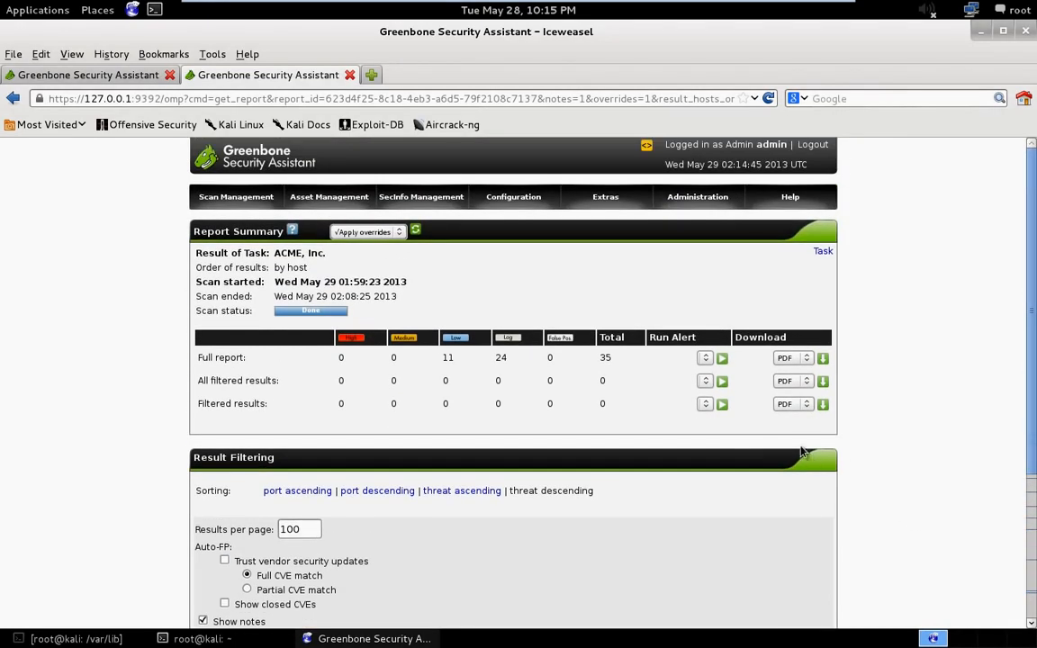
- Try to download the full report in PDF format, checking the offered file's size before cancelling
{"action": "left_click", "coordinate": [804, 360]}
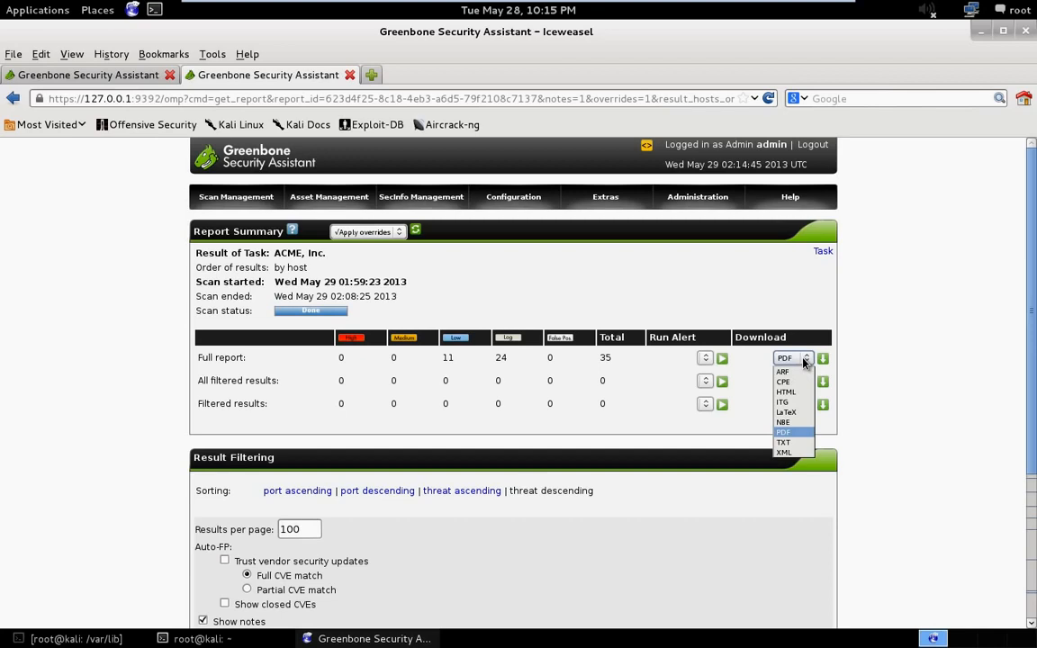
{"action": "left_click", "coordinate": [804, 361]}
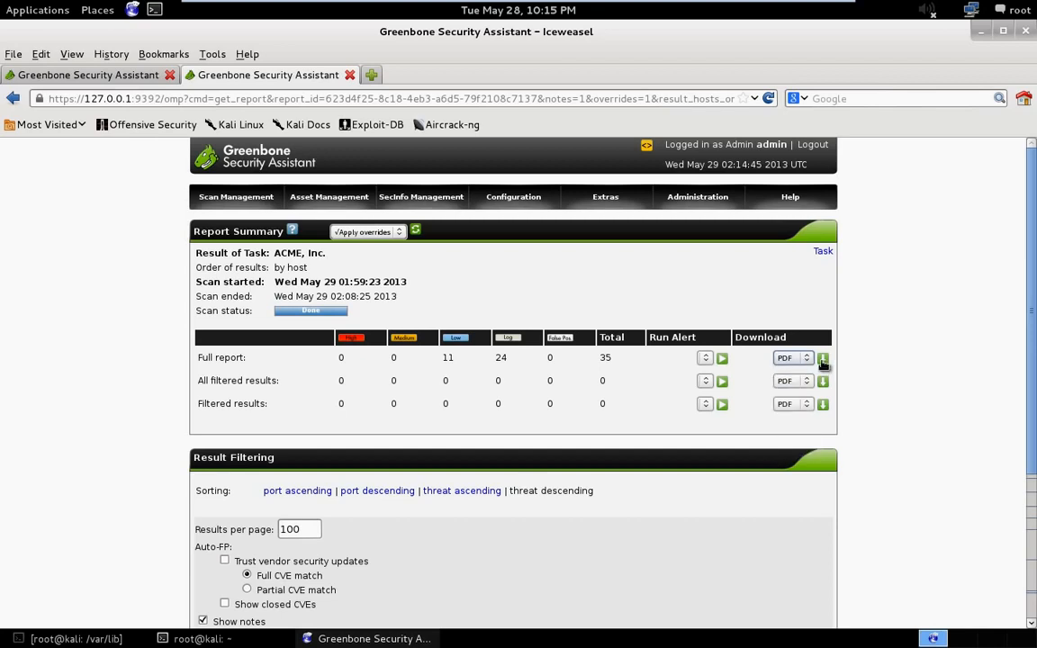
{"action": "left_click", "coordinate": [822, 360]}
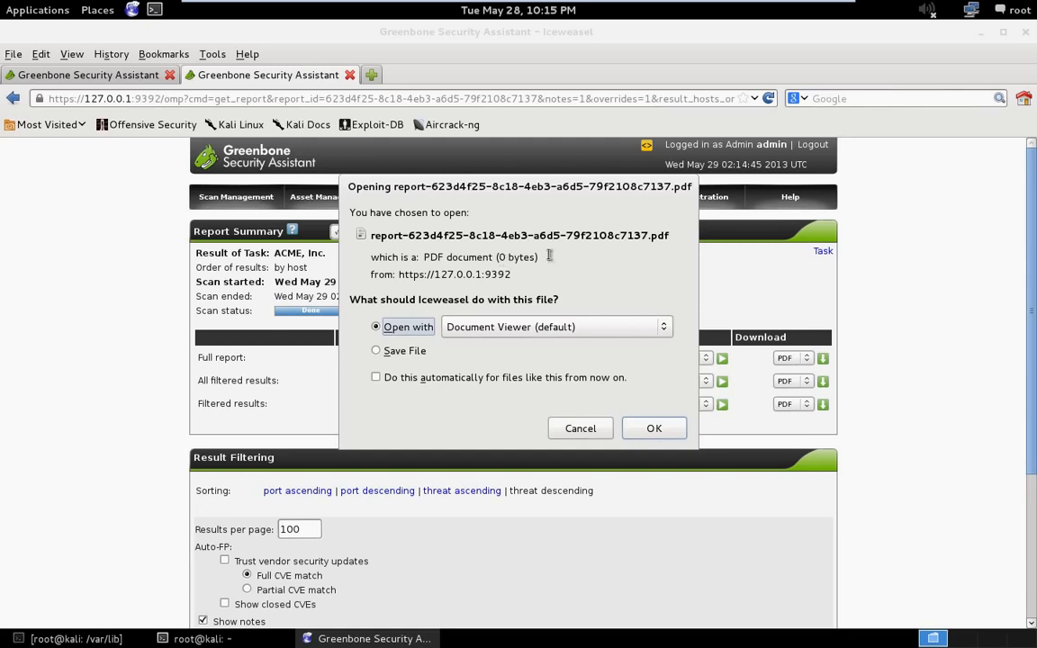
{"action": "left_click_drag", "start_coordinate": [538, 258], "coordinate": [478, 258]}
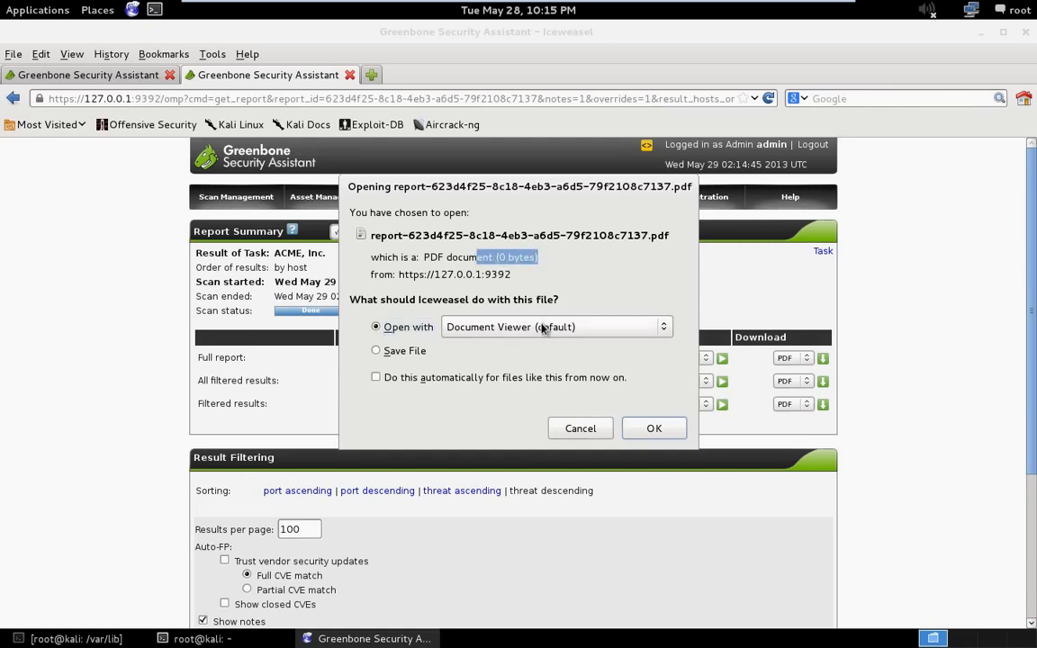
{"action": "left_click", "coordinate": [590, 430]}
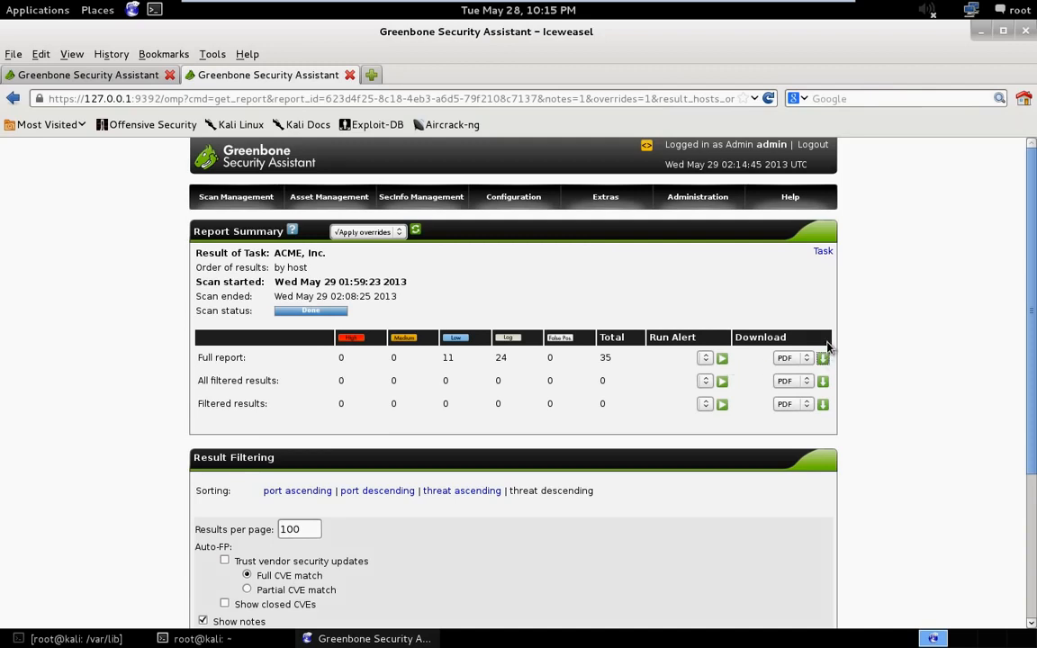
- Download the full report in HTML format and open it with Iceweasel
{"action": "left_click", "coordinate": [796, 358]}
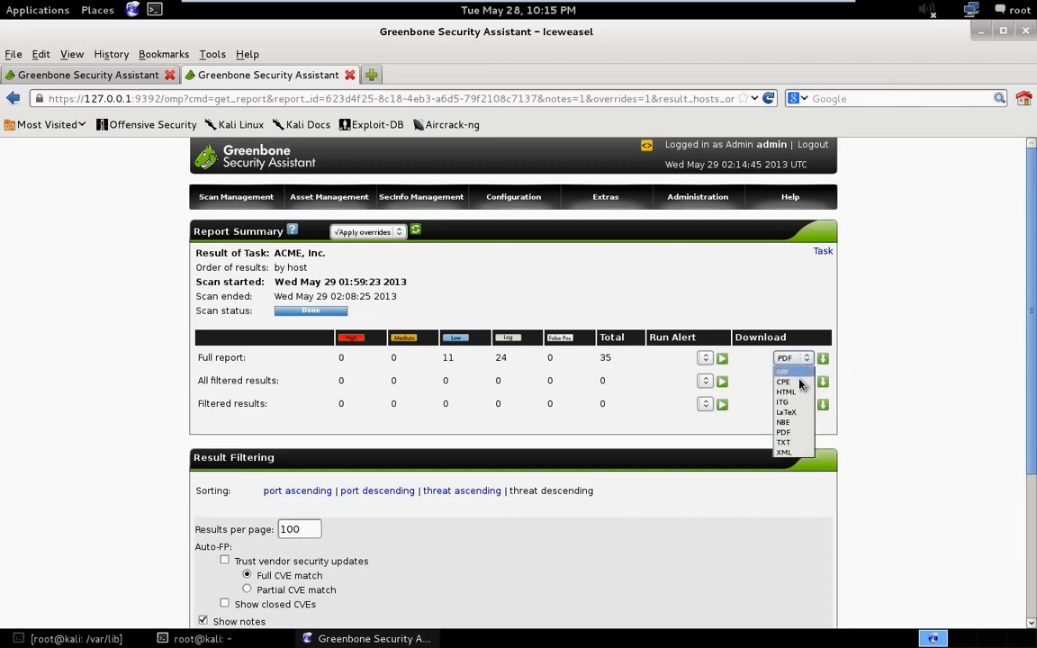
{"action": "left_click", "coordinate": [796, 392]}
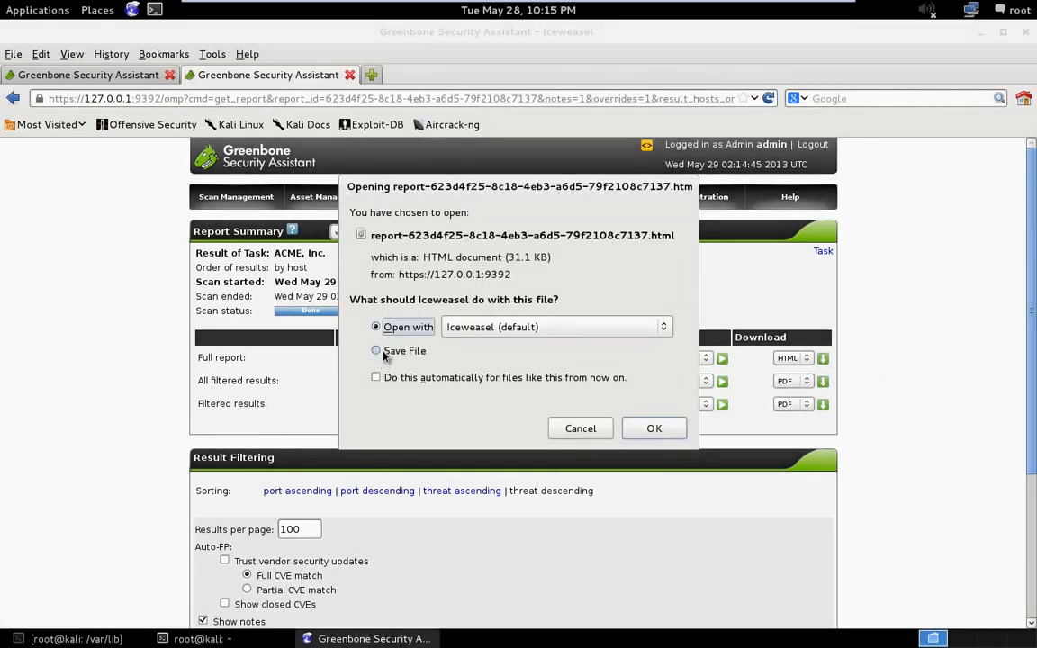
{"action": "left_click", "coordinate": [654, 428]}
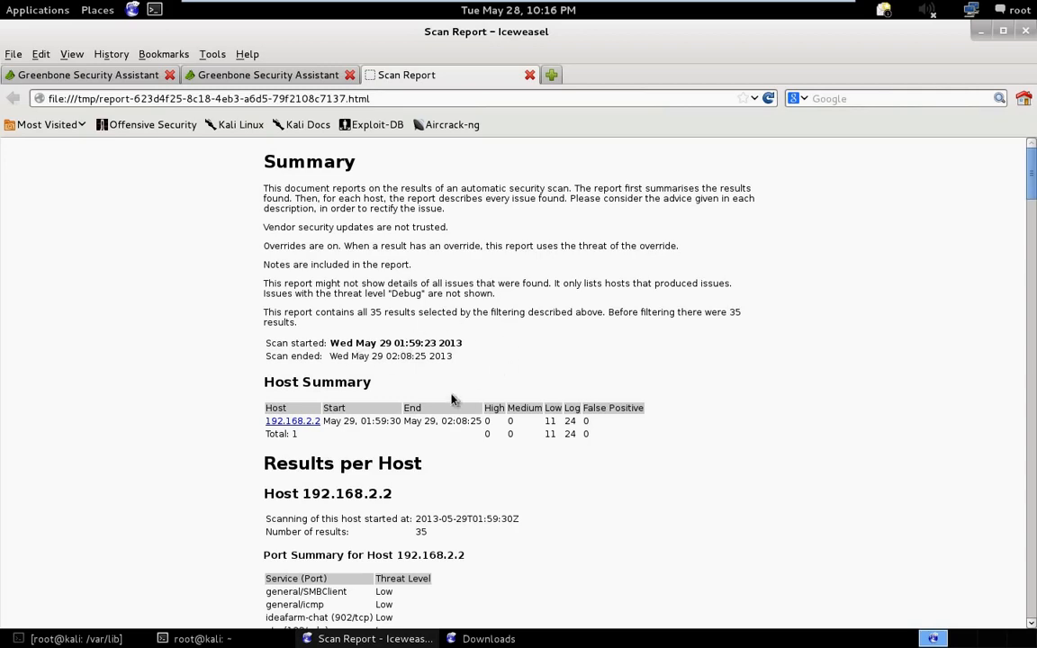
- Read through the scan report's summary and follow the host link for 192.168.2.2 to its results
{"action": "scroll", "coordinate": [441, 439], "scroll_direction": "down", "scroll_amount": 8}
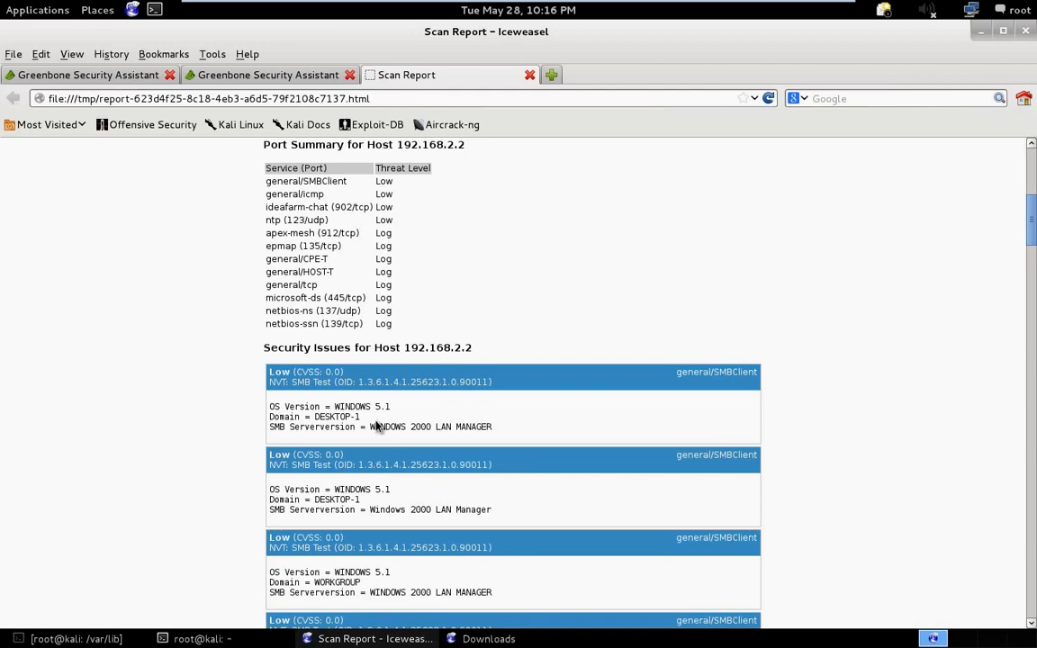
{"action": "scroll", "coordinate": [376, 426], "scroll_direction": "up", "scroll_amount": 5}
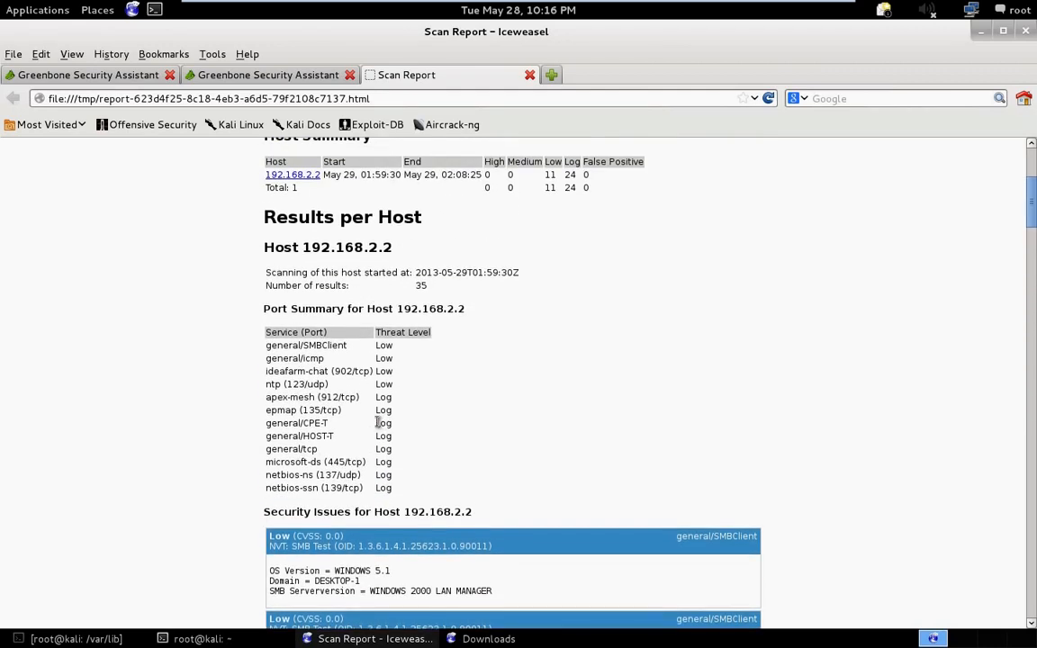
{"action": "scroll", "coordinate": [376, 427], "scroll_direction": "up", "scroll_amount": 1}
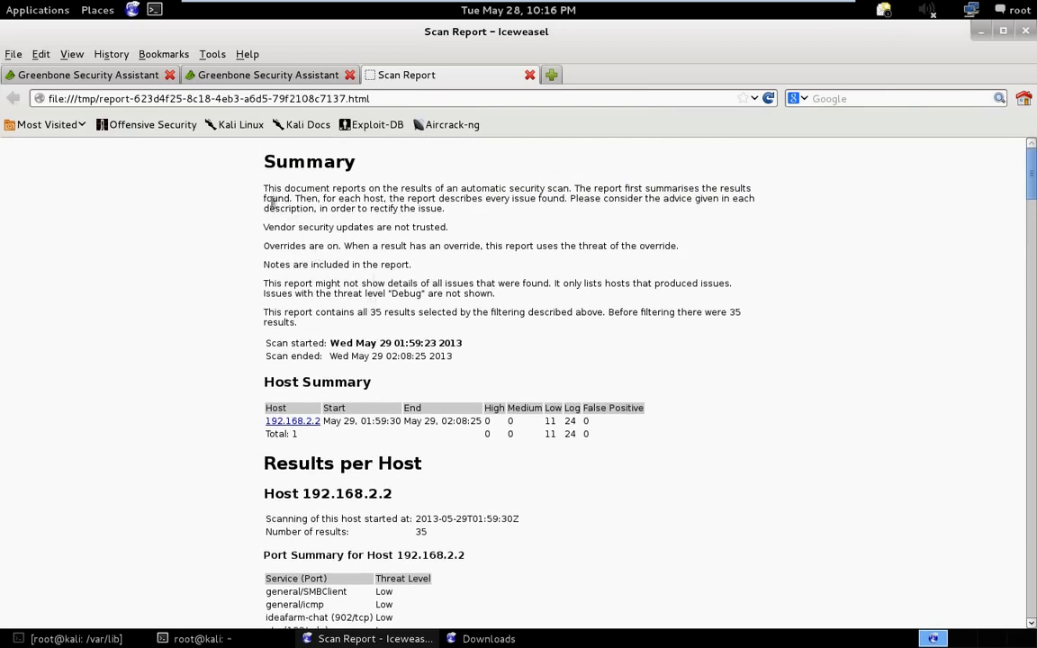
{"action": "scroll", "coordinate": [397, 360], "scroll_direction": "down", "scroll_amount": 1}
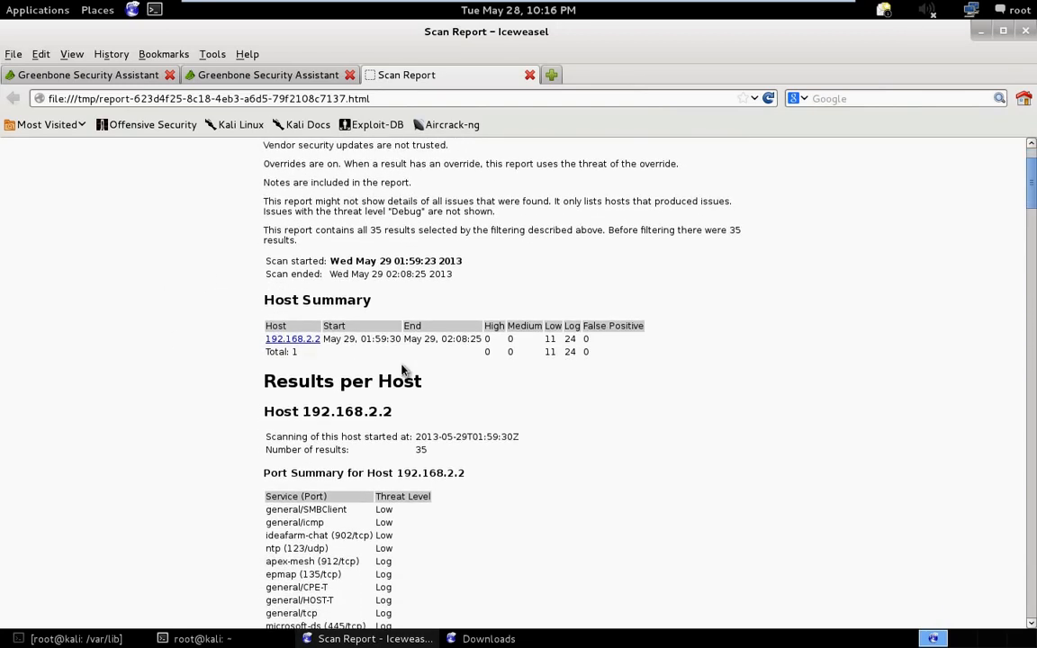
{"action": "left_click", "coordinate": [280, 340]}
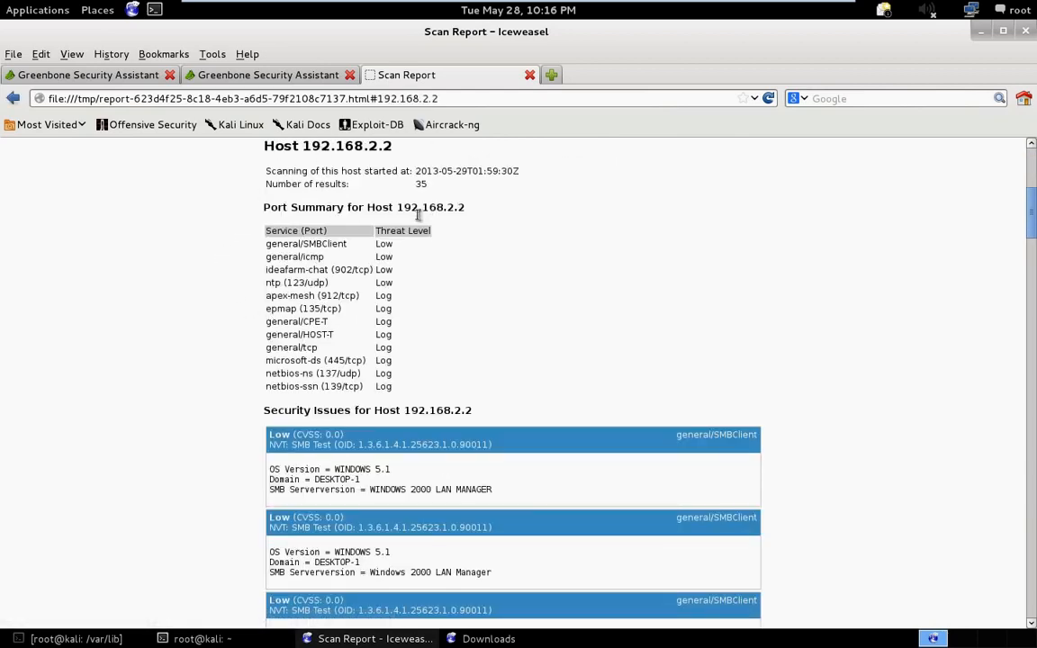
{"action": "scroll", "coordinate": [373, 194], "scroll_direction": "up", "scroll_amount": 3}
{"action": "scroll", "coordinate": [353, 283], "scroll_direction": "down", "scroll_amount": 1}
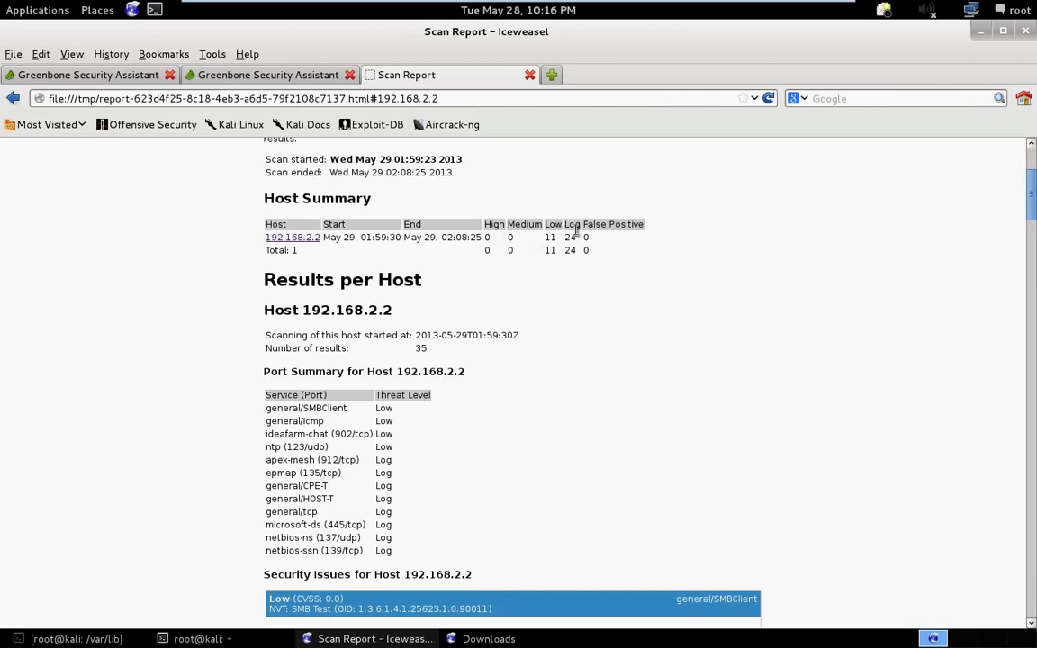
- Examine the host summary counts and the services in the port summary for 192.168.2.2, including NetBIOS, microsoft-ds, ICMP and SMBClient
{"action": "left_click_drag", "start_coordinate": [599, 239], "coordinate": [572, 237]}
{"action": "scroll", "coordinate": [470, 345], "scroll_direction": "down", "scroll_amount": 1}
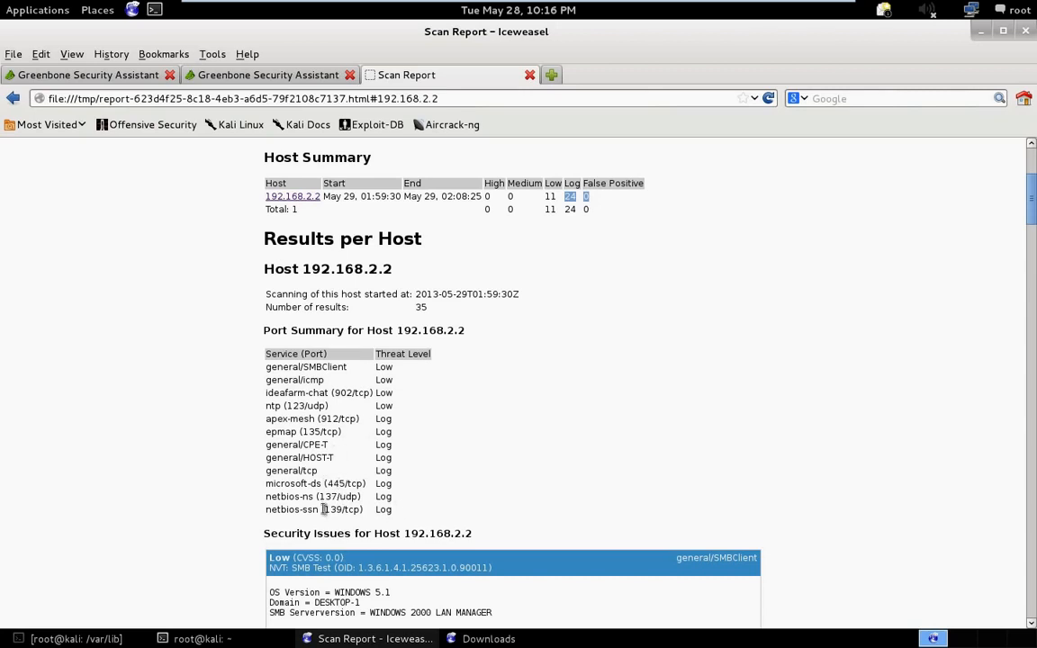
{"action": "scroll", "coordinate": [337, 508], "scroll_direction": "down", "scroll_amount": 1}
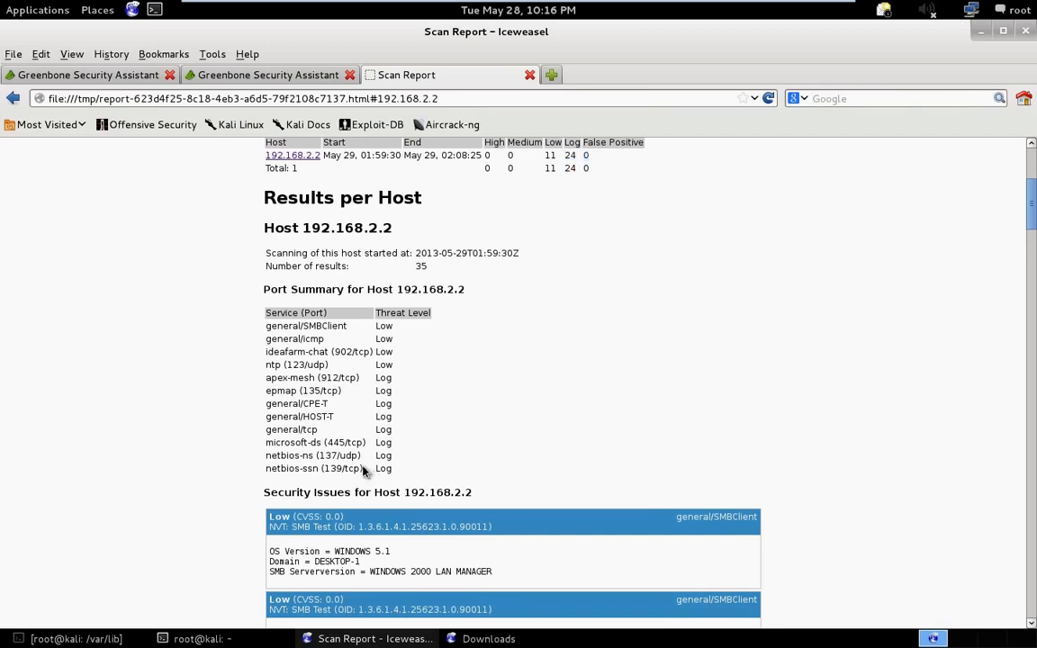
{"action": "left_click_drag", "start_coordinate": [363, 469], "coordinate": [262, 459]}
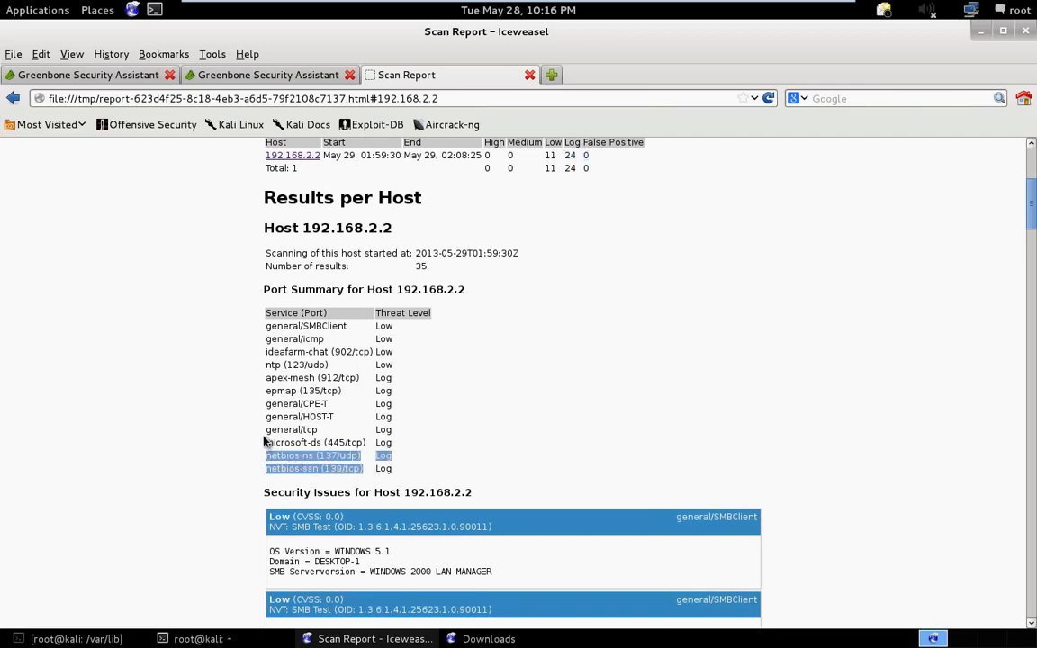
{"action": "left_click_drag", "start_coordinate": [324, 443], "coordinate": [351, 443]}
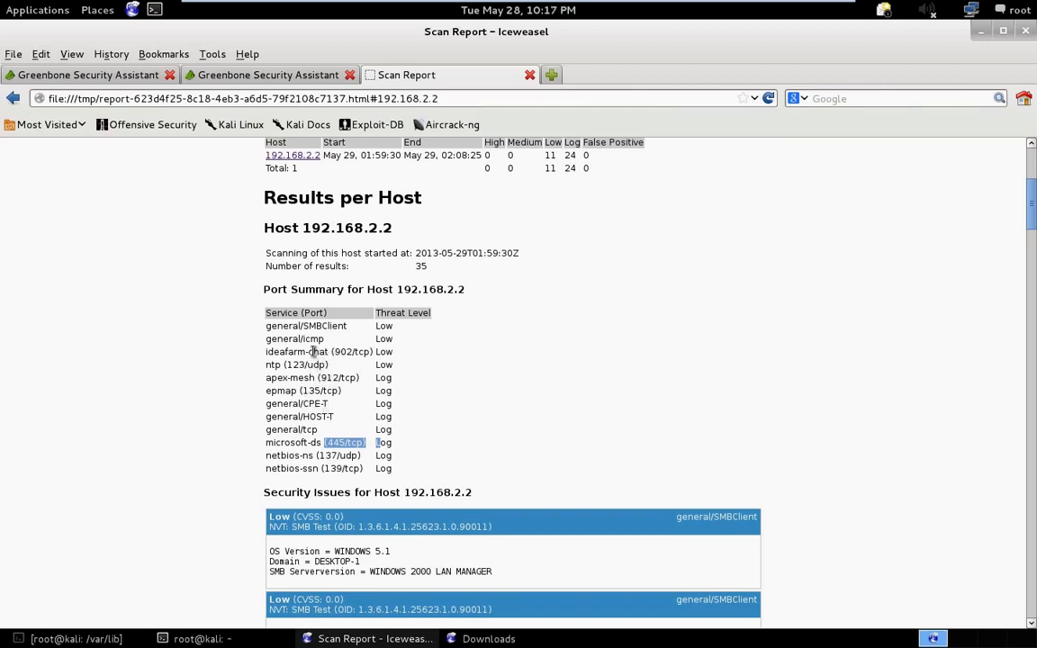
{"action": "left_click_drag", "start_coordinate": [324, 339], "coordinate": [266, 337]}
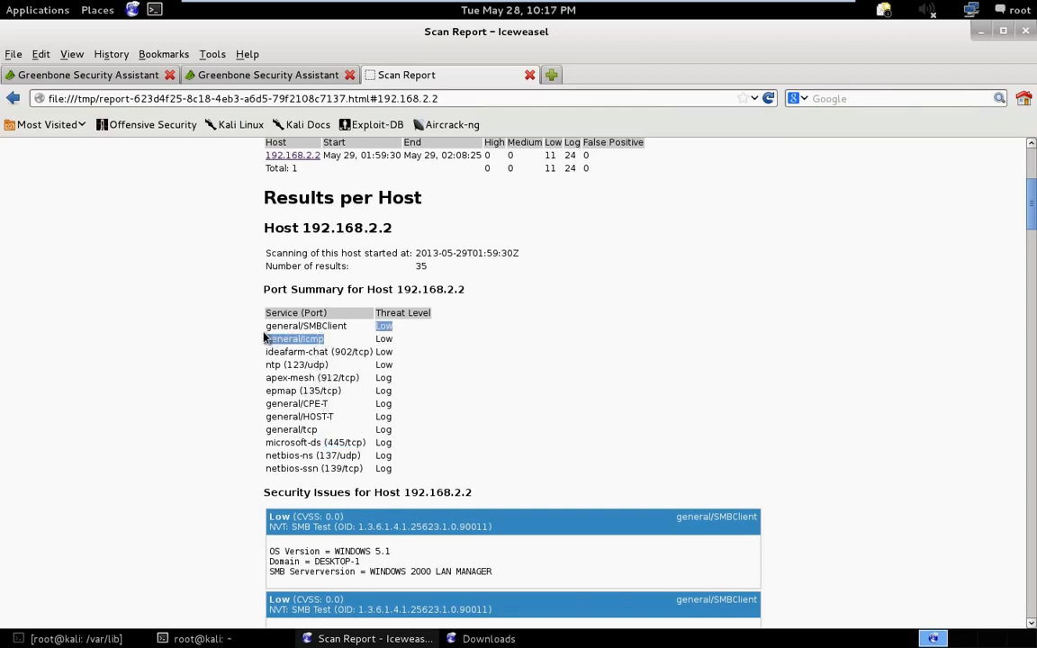
{"action": "left_click", "coordinate": [325, 323]}
{"action": "left_click_drag", "start_coordinate": [325, 323], "coordinate": [257, 328]}
{"action": "left_click", "coordinate": [260, 329]}
- Examine the SMB Test entries under the security issues for 192.168.2.2, checking the OS version, domain and SMB server version
{"action": "scroll", "coordinate": [247, 348], "scroll_direction": "down", "scroll_amount": 3}
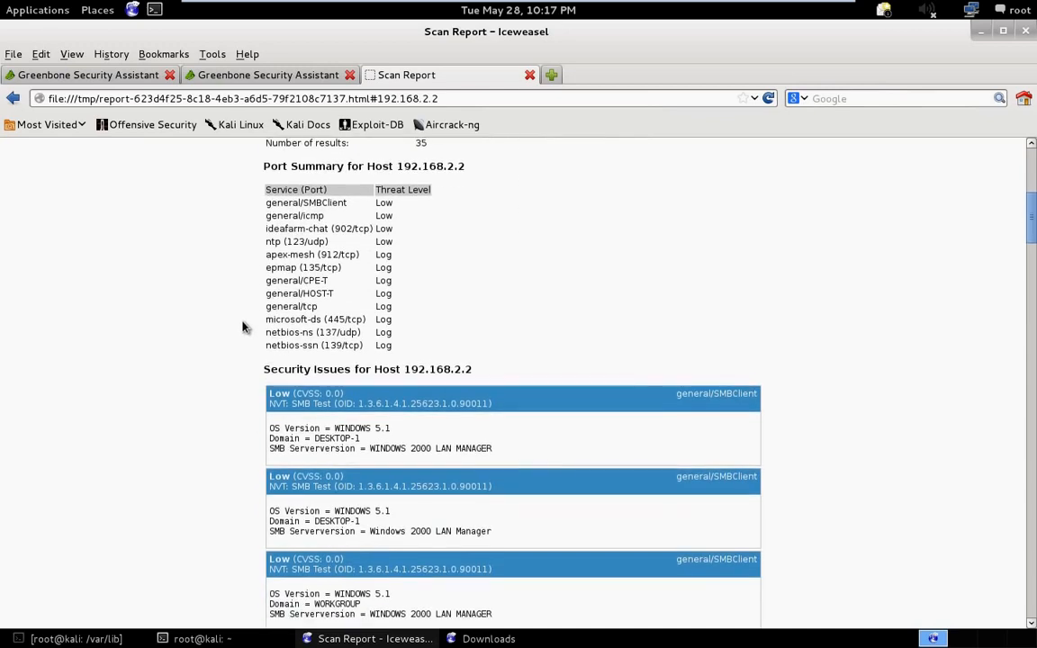
{"action": "scroll", "coordinate": [286, 356], "scroll_direction": "down", "scroll_amount": 2}
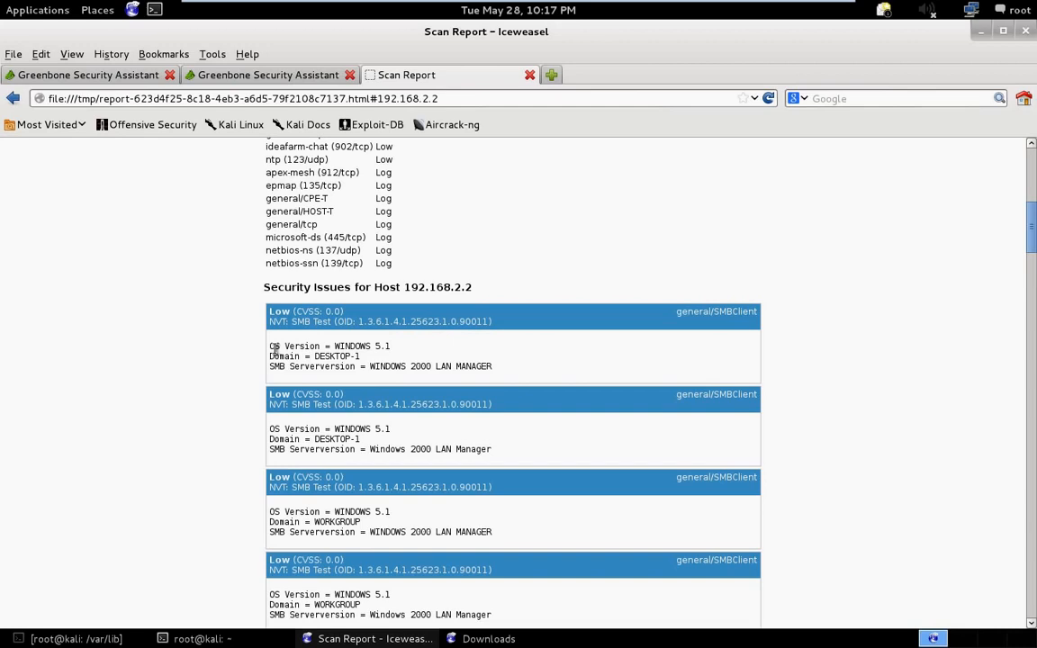
{"action": "left_click_drag", "start_coordinate": [275, 349], "coordinate": [315, 358]}
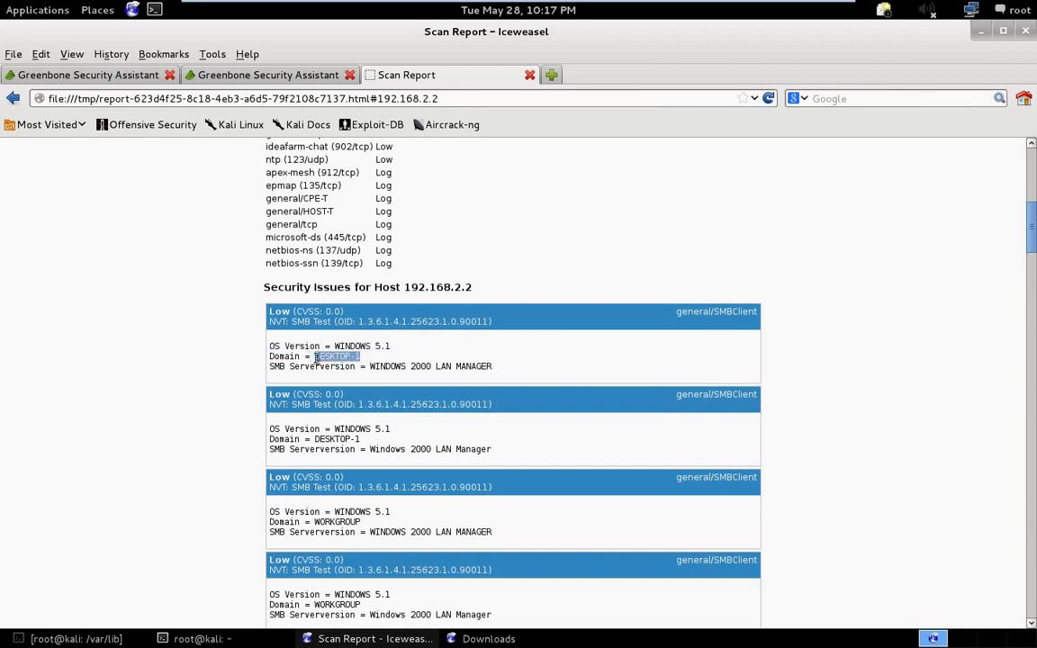
{"action": "left_click", "coordinate": [370, 367]}
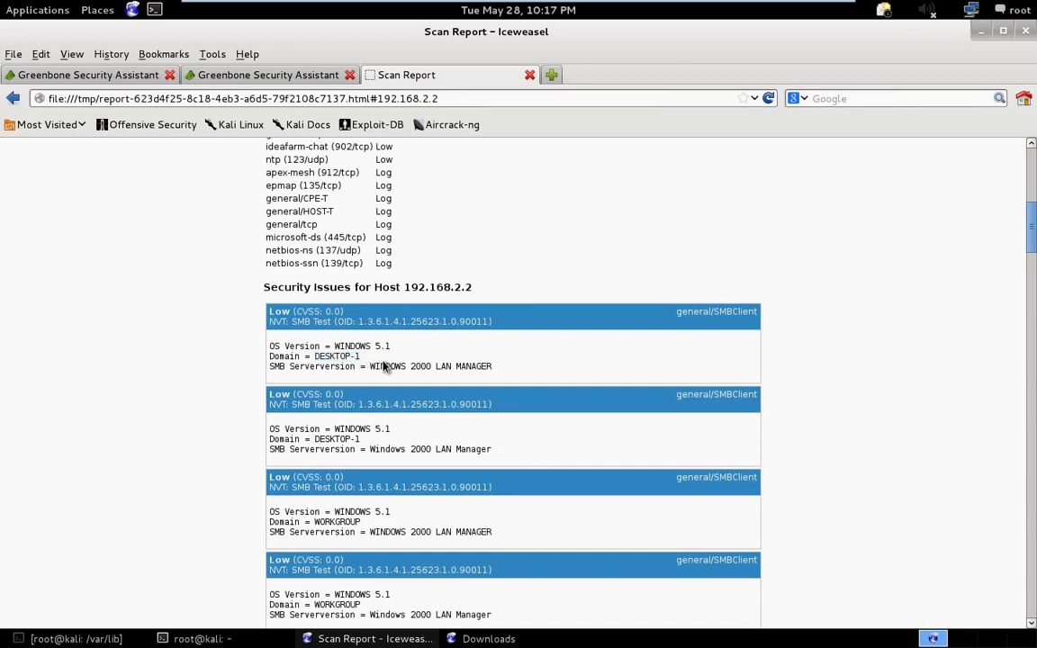
{"action": "left_click_drag", "start_coordinate": [413, 362], "coordinate": [495, 363]}
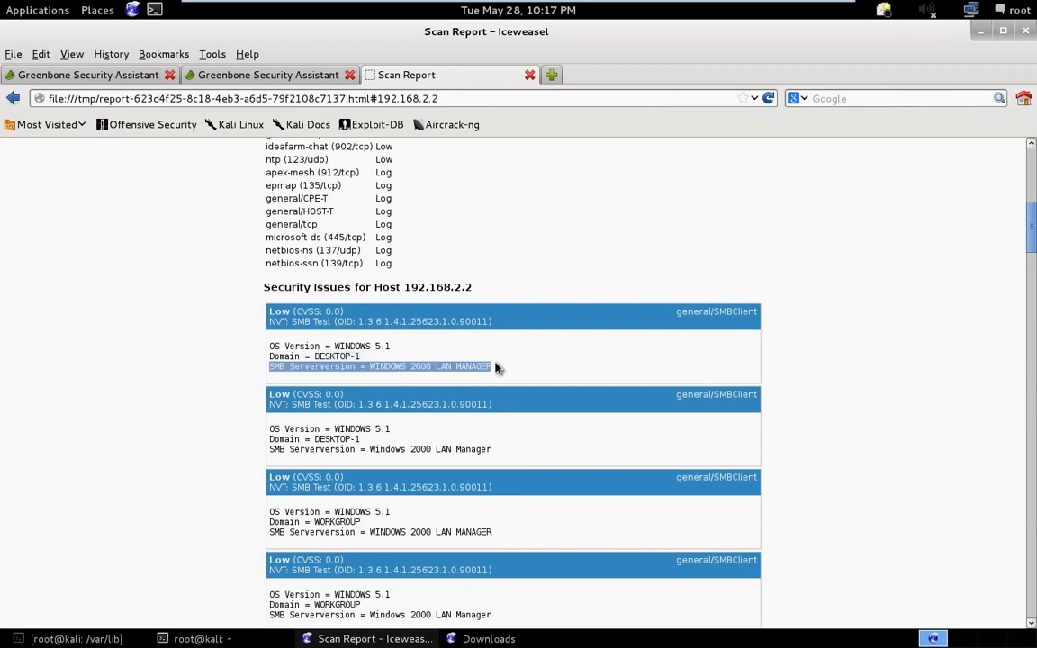
{"action": "left_click", "coordinate": [493, 366]}
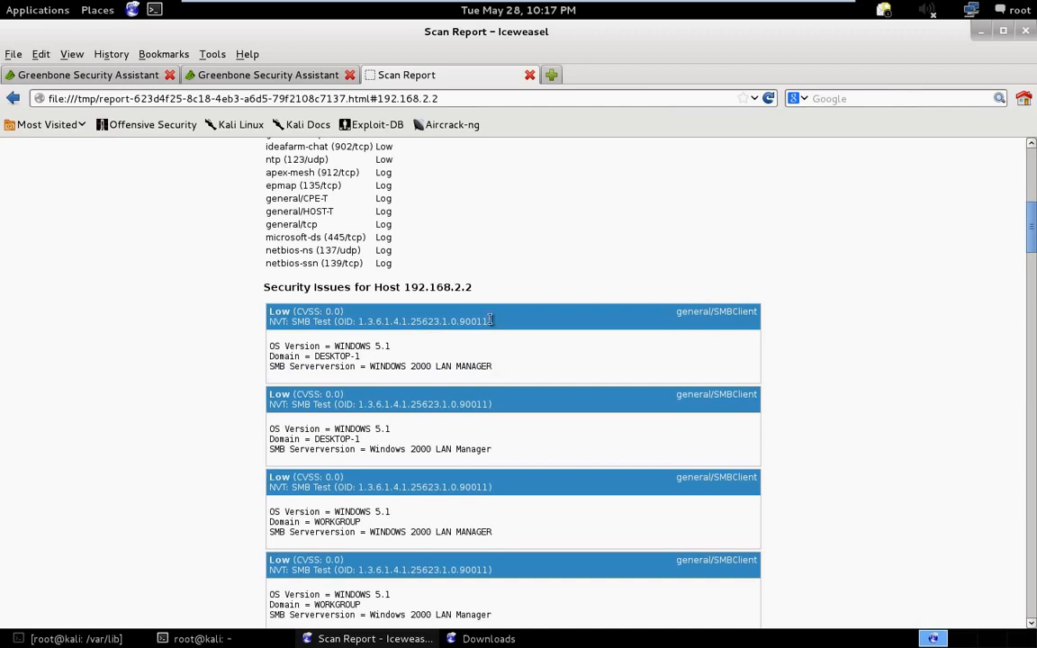
{"action": "scroll", "coordinate": [493, 360], "scroll_direction": "down", "scroll_amount": 2}
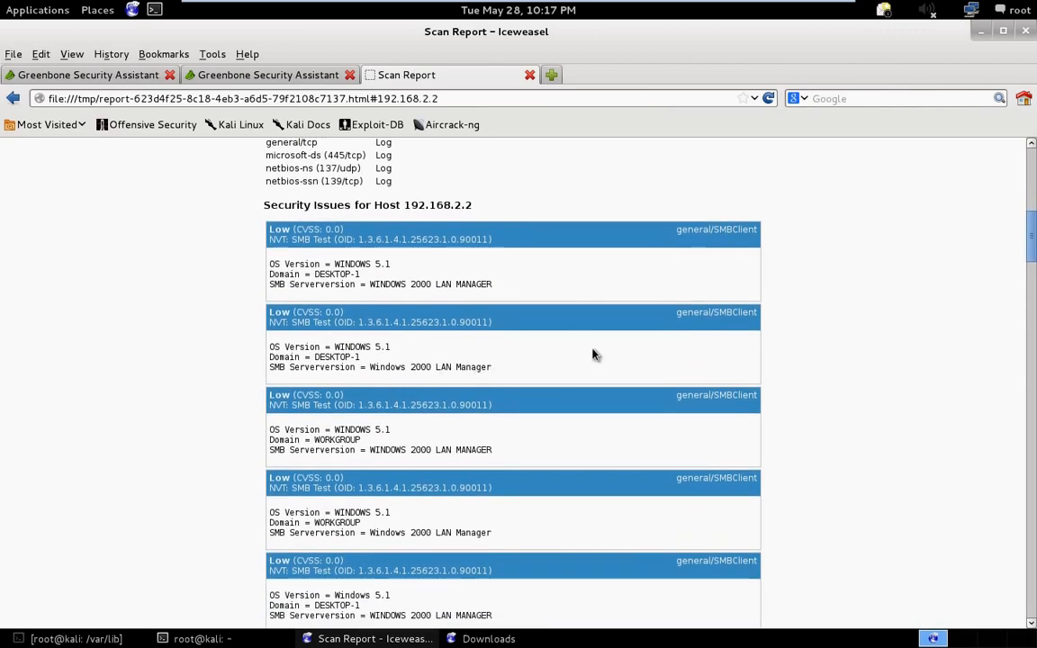
{"action": "scroll", "coordinate": [594, 378], "scroll_direction": "down", "scroll_amount": 2}
{"action": "scroll", "coordinate": [583, 376], "scroll_direction": "down", "scroll_amount": 1}
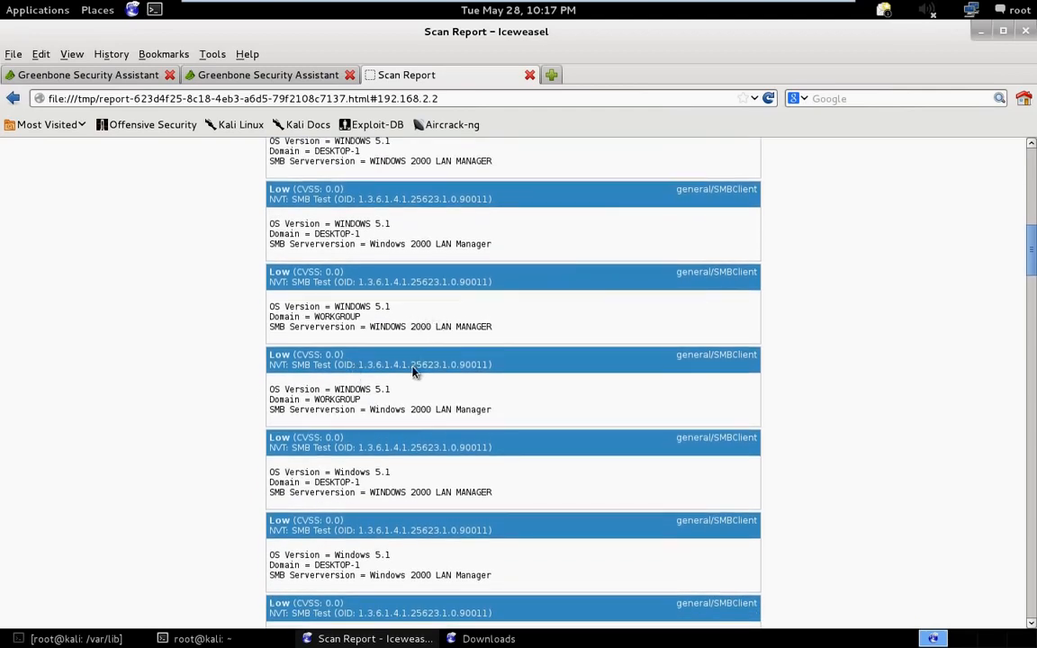
- Read the low-threat entries for the ICMP record route, the VMware ESX/GSX Server detection and the NTP service port
{"action": "scroll", "coordinate": [400, 423], "scroll_direction": "down", "scroll_amount": 8}
{"action": "scroll", "coordinate": [391, 435], "scroll_direction": "down", "scroll_amount": 2}
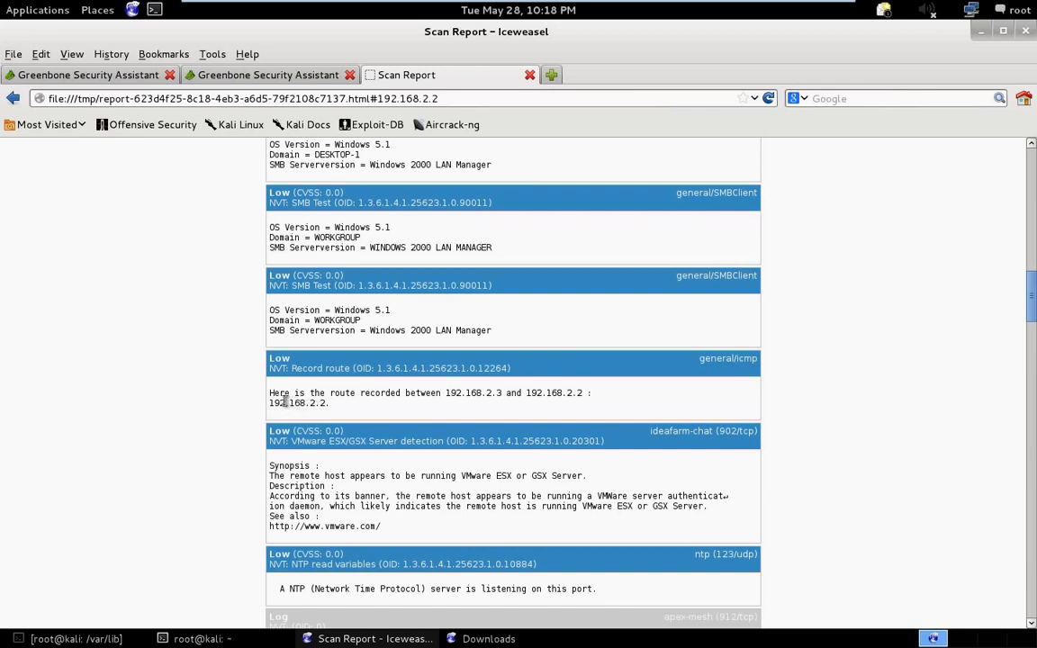
{"action": "left_click_drag", "start_coordinate": [274, 394], "coordinate": [591, 394]}
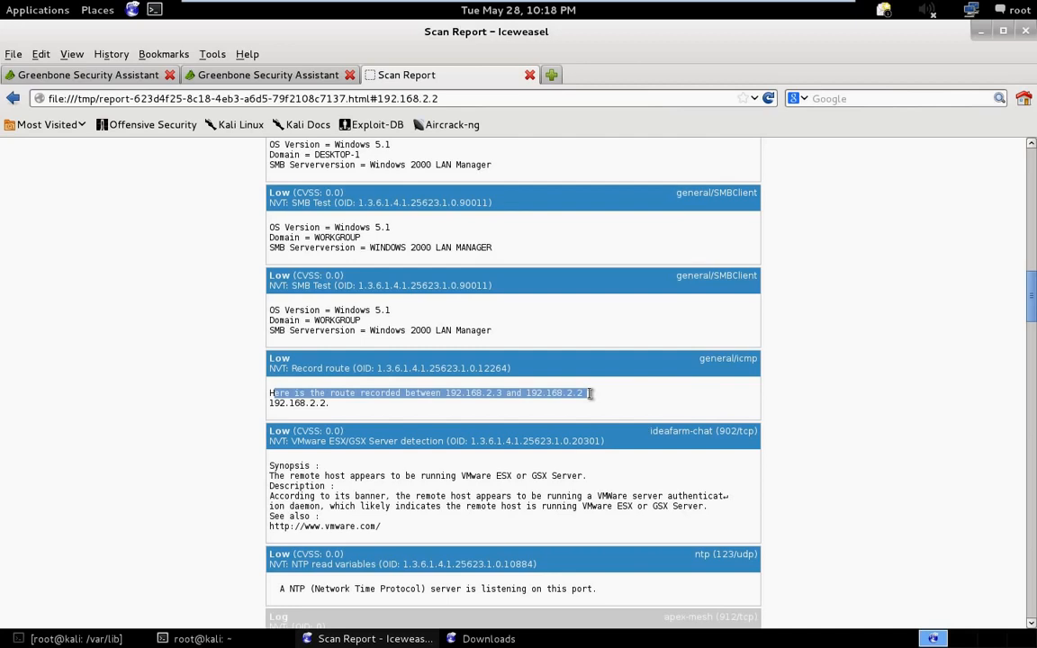
{"action": "left_click", "coordinate": [590, 393]}
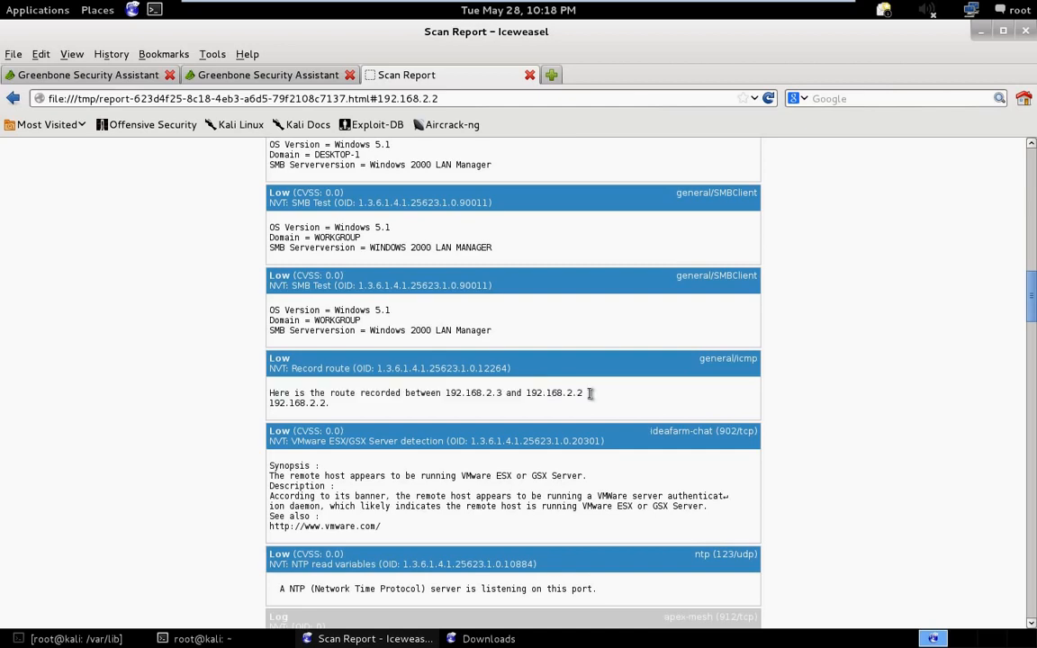
{"action": "left_click_drag", "start_coordinate": [590, 394], "coordinate": [530, 393]}
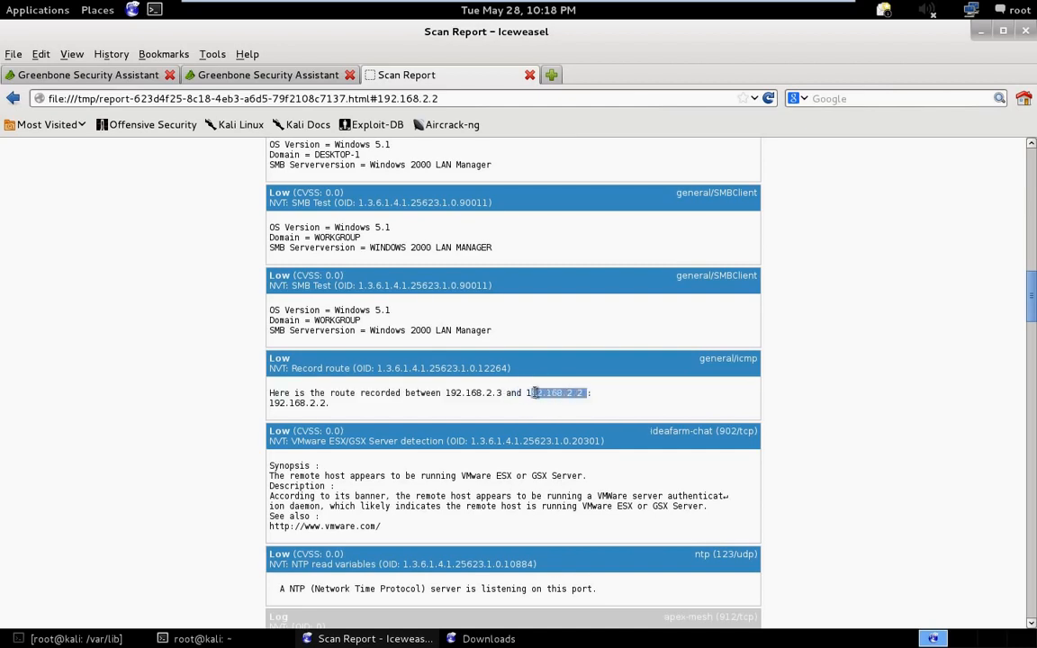
{"action": "scroll", "coordinate": [240, 474], "scroll_direction": "down", "scroll_amount": 2}
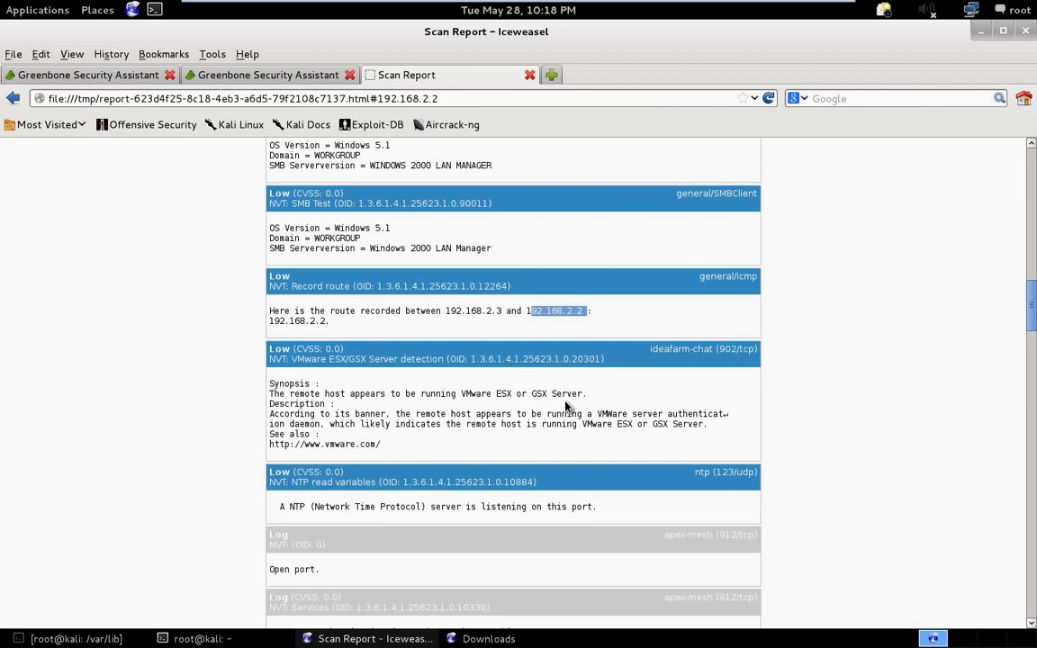
{"action": "scroll", "coordinate": [566, 407], "scroll_direction": "down", "scroll_amount": 1}
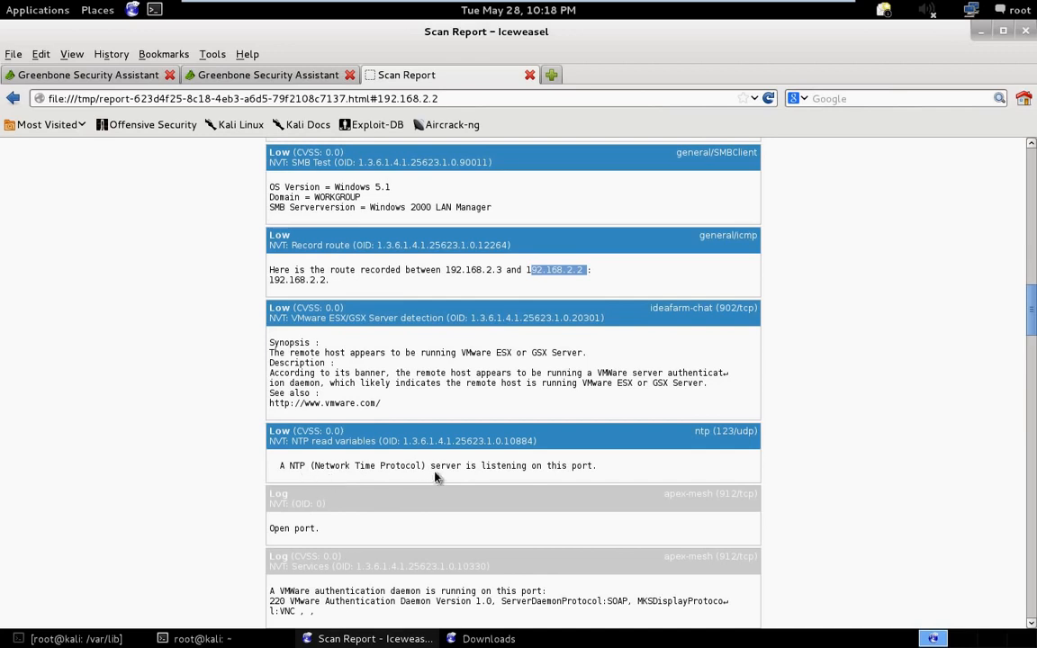
{"action": "scroll", "coordinate": [563, 484], "scroll_direction": "down", "scroll_amount": 2}
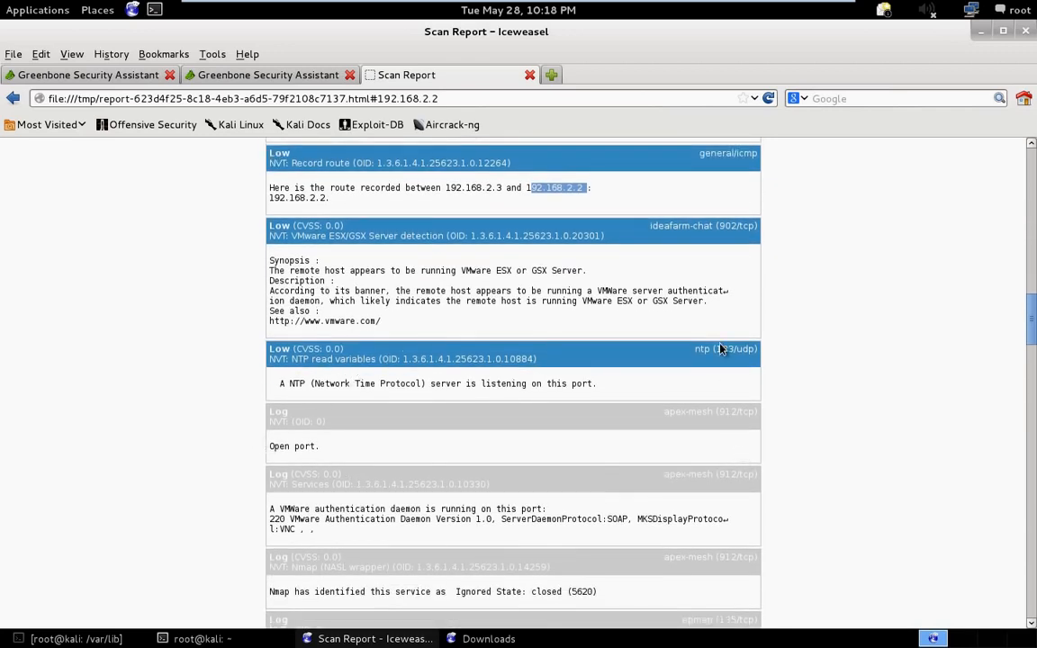
{"action": "left_click_drag", "start_coordinate": [760, 349], "coordinate": [687, 349]}
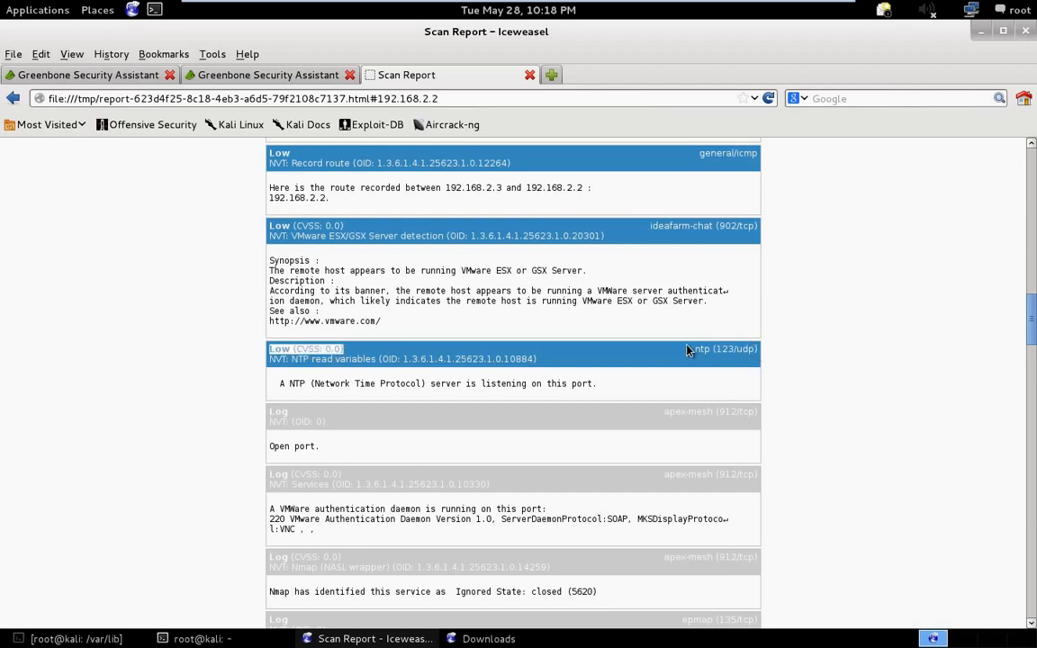
- Review the apex-mesh service log entry and the TCP ports listed in the Host Summary entry
{"action": "scroll", "coordinate": [210, 595], "scroll_direction": "down", "scroll_amount": 5}
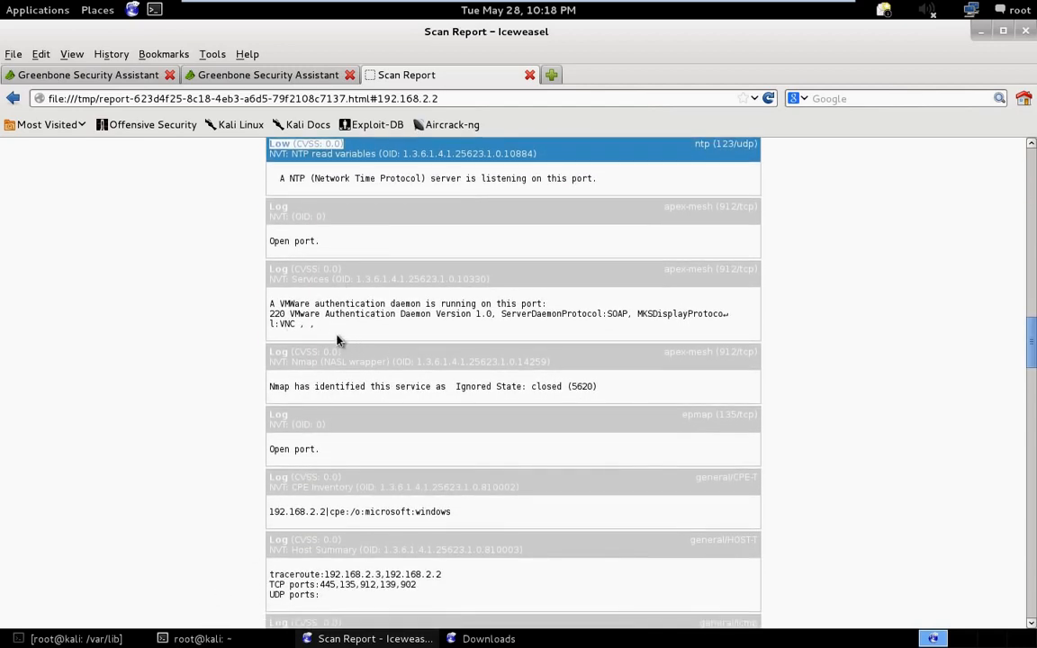
{"action": "left_click_drag", "start_coordinate": [277, 304], "coordinate": [531, 315]}
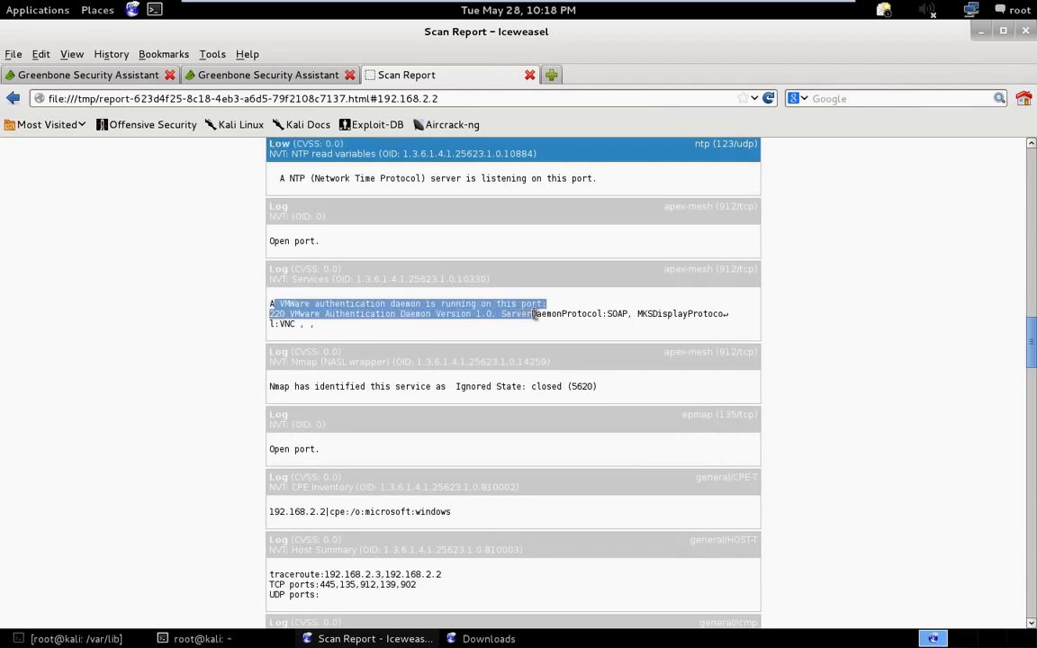
{"action": "scroll", "coordinate": [441, 429], "scroll_direction": "down", "scroll_amount": 4}
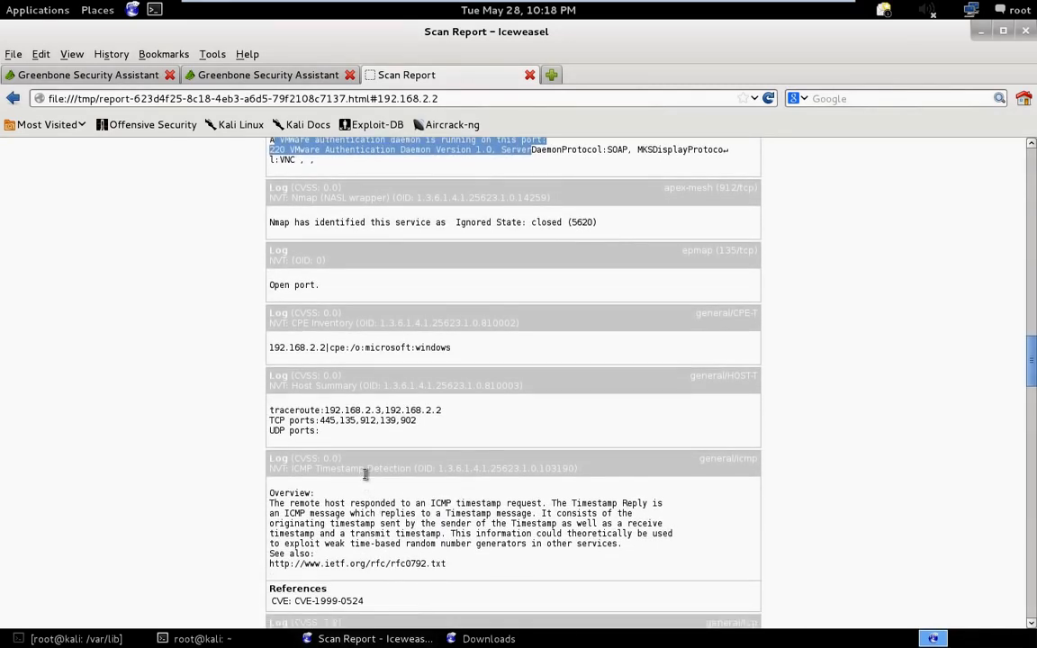
{"action": "mouse_move", "coordinate": [329, 439]}
{"action": "left_mouse_down"}
{"action": "mouse_move", "coordinate": [303, 409]}
{"action": "mouse_move", "coordinate": [329, 421]}
{"action": "left_mouse_up"}
{"action": "left_click", "coordinate": [338, 421]}
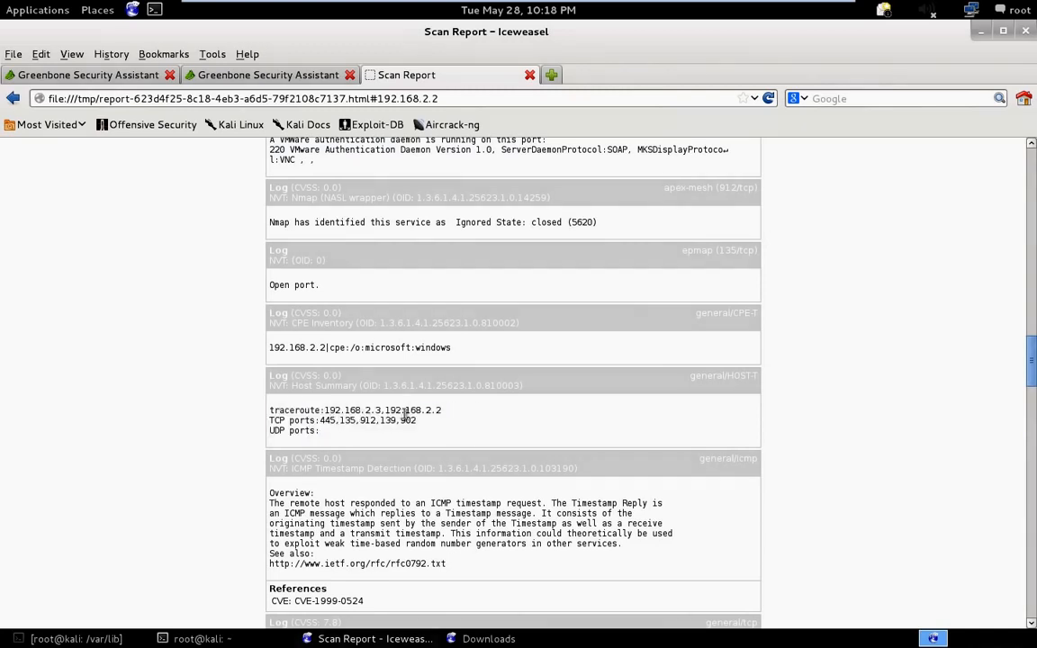
{"action": "left_click_drag", "start_coordinate": [416, 420], "coordinate": [321, 421]}
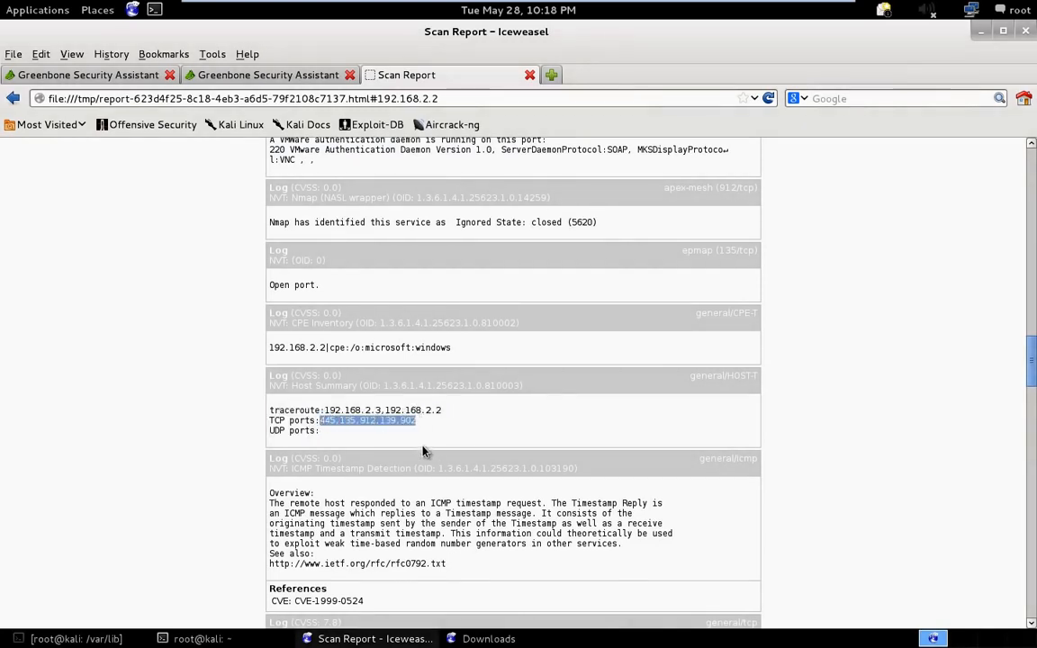
- Read the overview of the ICMP Timestamp Detection log entry
{"action": "scroll", "coordinate": [401, 484], "scroll_direction": "down", "scroll_amount": 2}
{"action": "scroll", "coordinate": [382, 498], "scroll_direction": "down", "scroll_amount": 1}
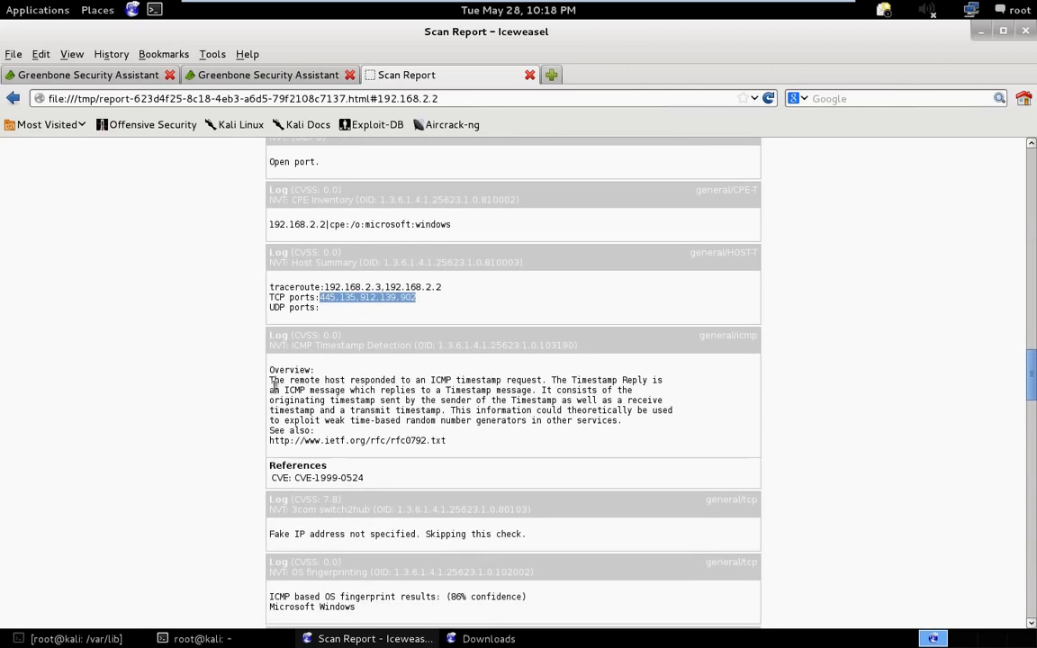
{"action": "left_click_drag", "start_coordinate": [289, 390], "coordinate": [510, 378]}
{"action": "left_click", "coordinate": [520, 395]}
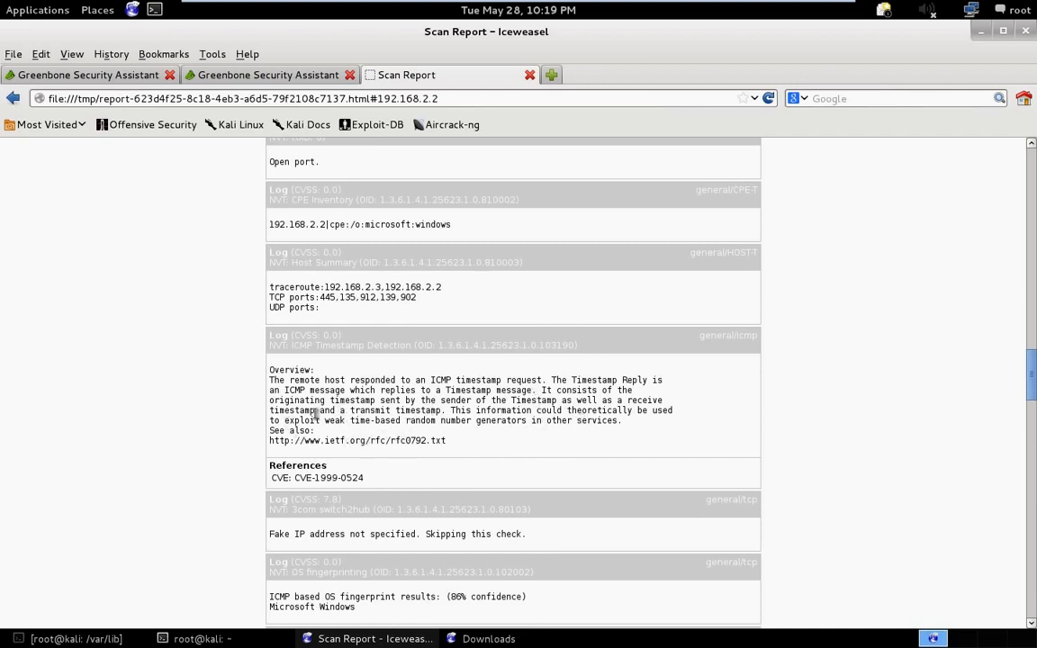
- Check the OS fingerprinting result and the open UDP ports entry in the general/tcp logs
{"action": "scroll", "coordinate": [400, 463], "scroll_direction": "down", "scroll_amount": 1}
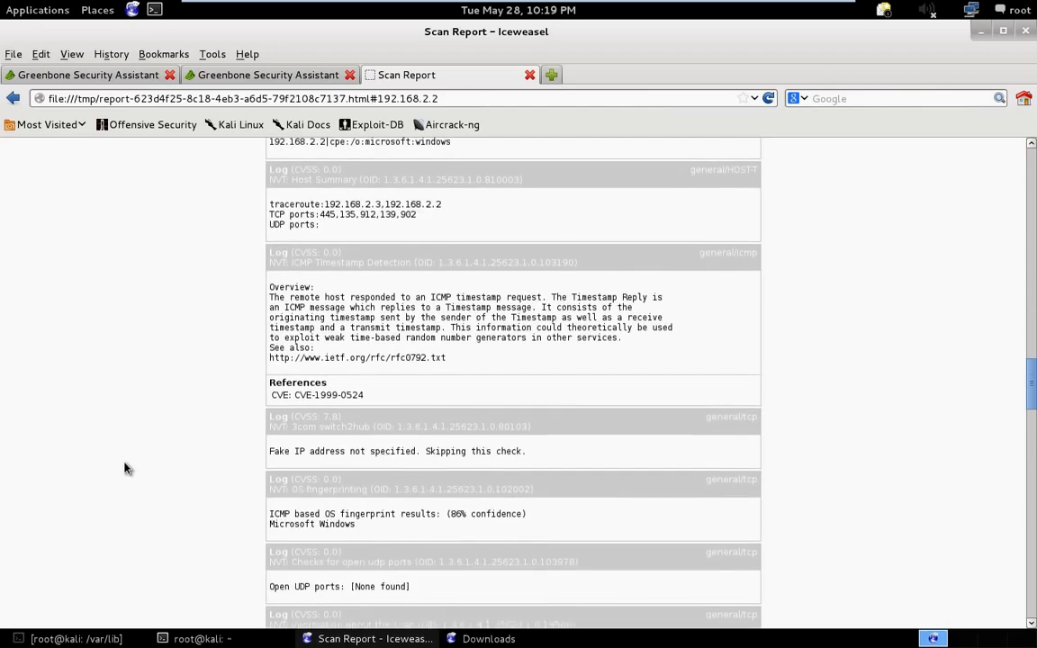
{"action": "scroll", "coordinate": [125, 470], "scroll_direction": "down", "scroll_amount": 2}
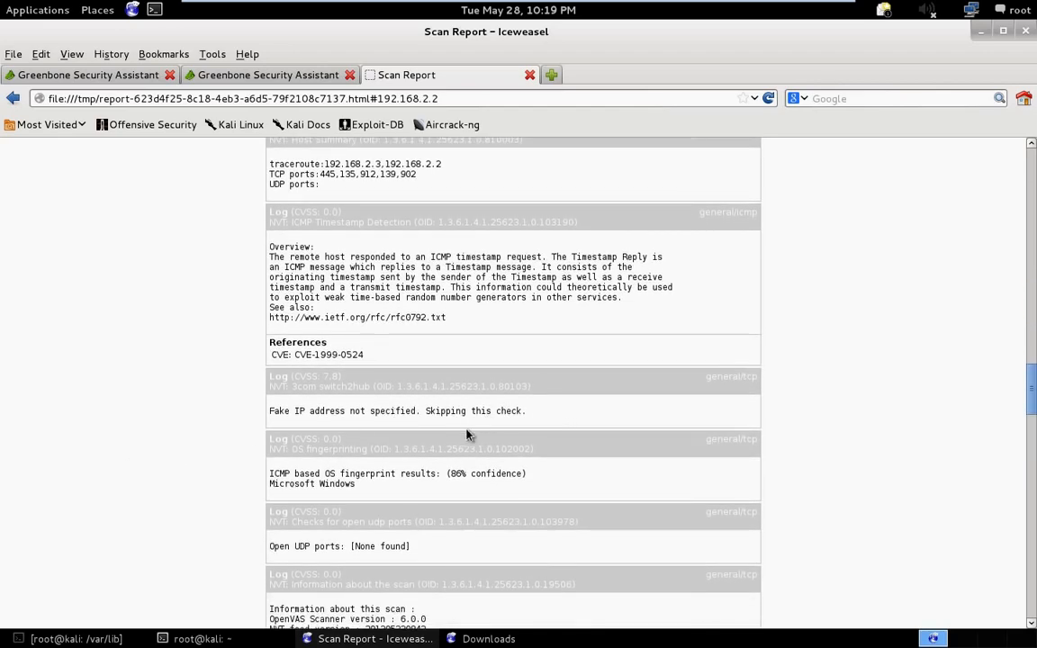
{"action": "scroll", "coordinate": [445, 451], "scroll_direction": "down", "scroll_amount": 2}
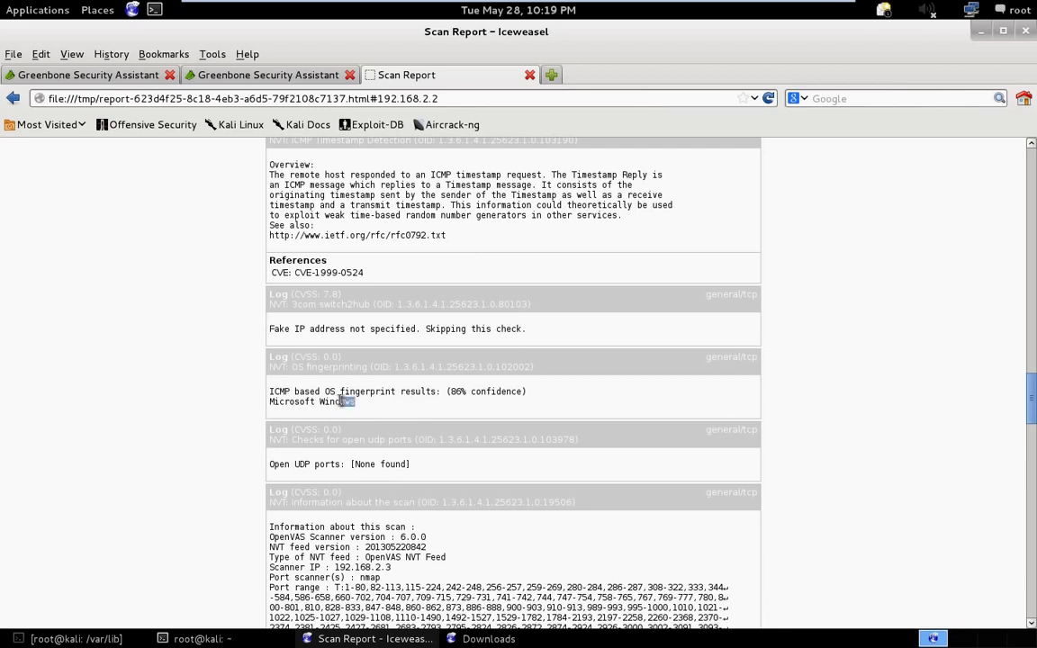
{"action": "left_click_drag", "start_coordinate": [345, 402], "coordinate": [274, 404]}
{"action": "scroll", "coordinate": [282, 412], "scroll_direction": "down", "scroll_amount": 3}
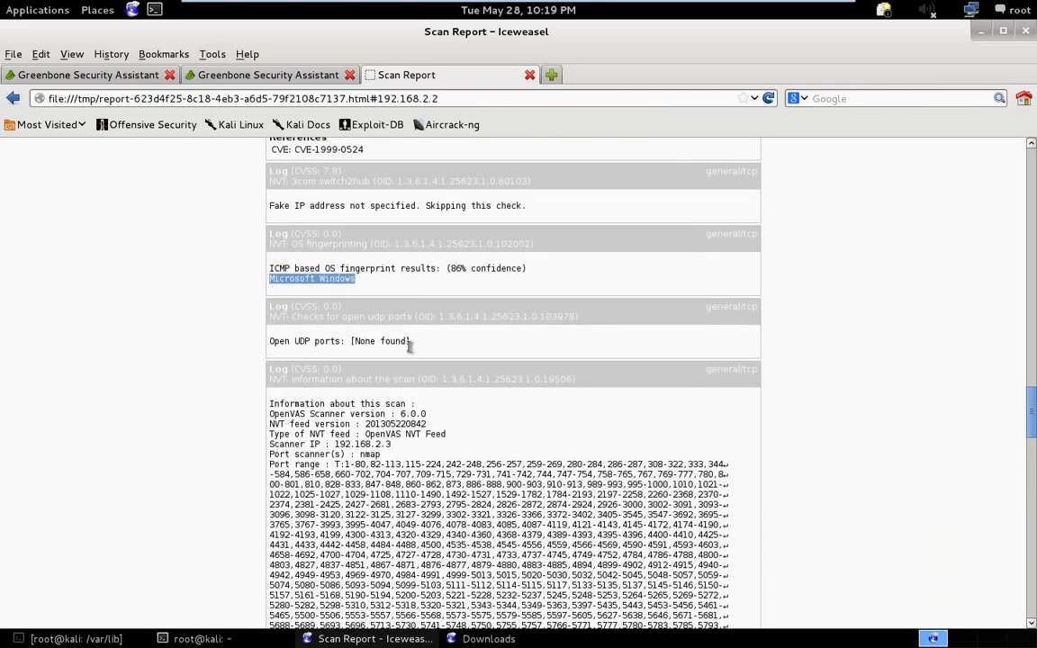
{"action": "left_click_drag", "start_coordinate": [410, 342], "coordinate": [184, 309]}
- Examine the scan information entry, including the scanner version, NVT feed version and type, and scanner IP
{"action": "scroll", "coordinate": [243, 541], "scroll_direction": "down", "scroll_amount": 2}
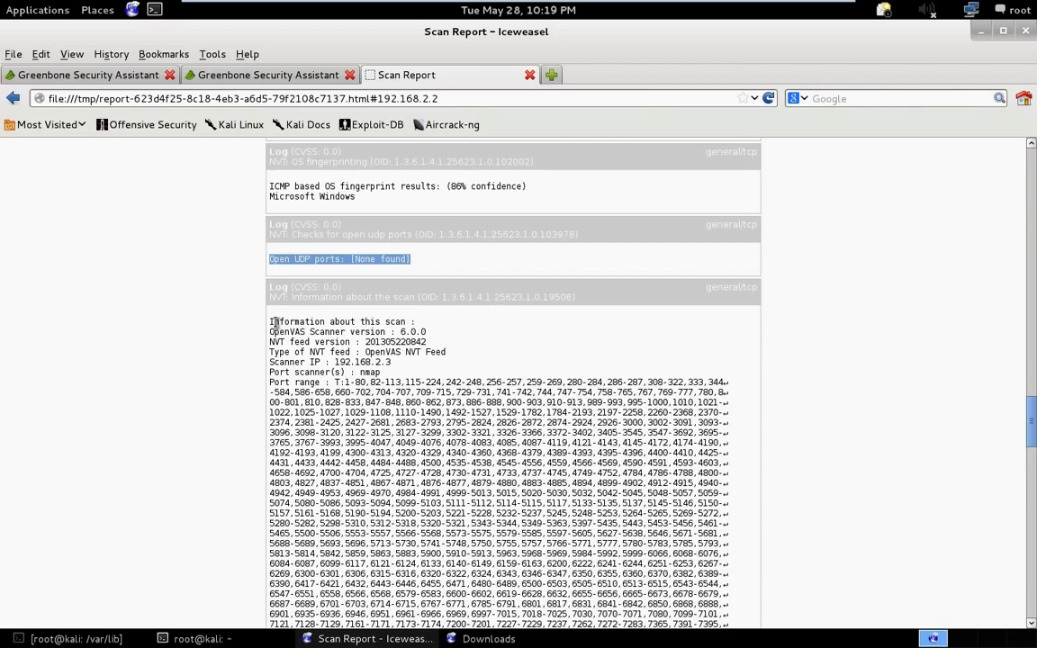
{"action": "left_click_drag", "start_coordinate": [273, 322], "coordinate": [382, 332]}
{"action": "left_click", "coordinate": [394, 335]}
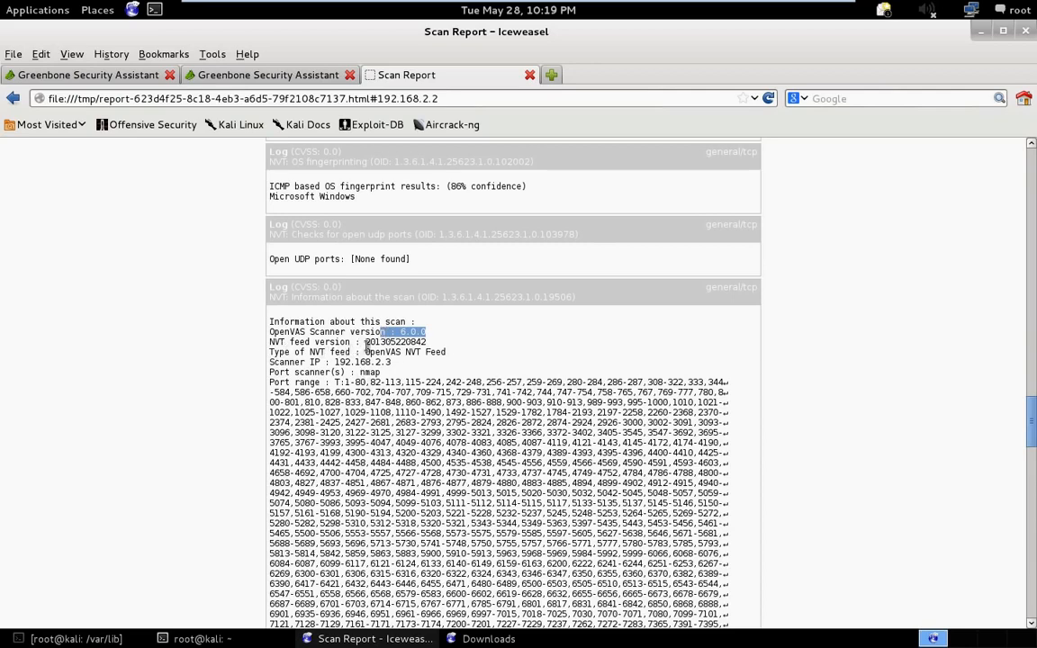
{"action": "left_click", "coordinate": [368, 342]}
{"action": "left_click_drag", "start_coordinate": [369, 343], "coordinate": [425, 343]}
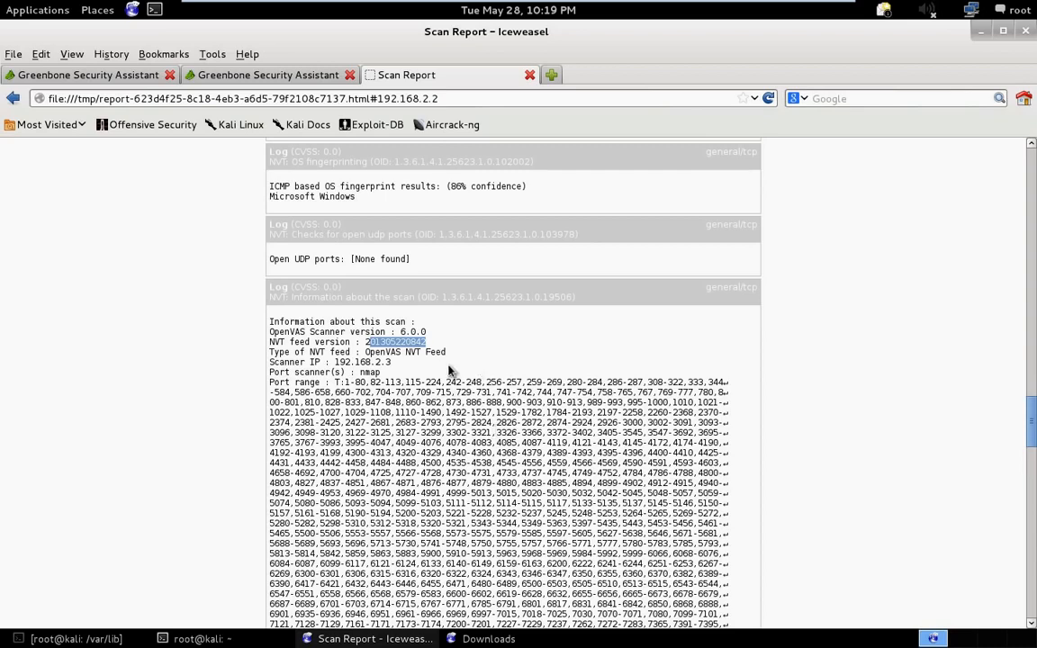
{"action": "left_click", "coordinate": [401, 365]}
{"action": "left_click_drag", "start_coordinate": [391, 362], "coordinate": [339, 362]}
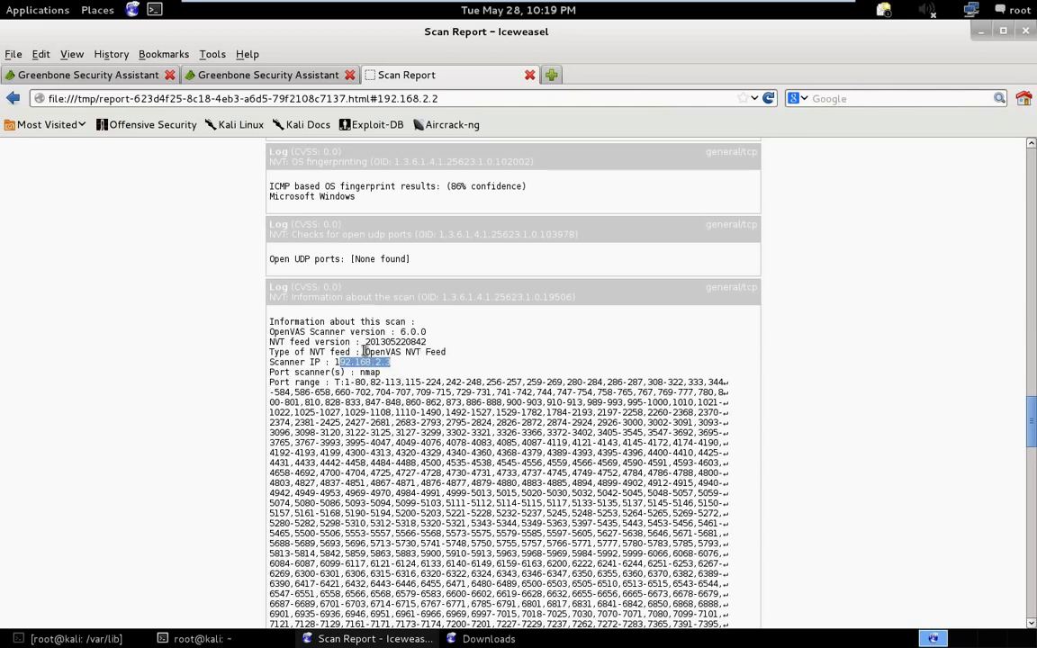
{"action": "left_click_drag", "start_coordinate": [364, 352], "coordinate": [447, 356]}
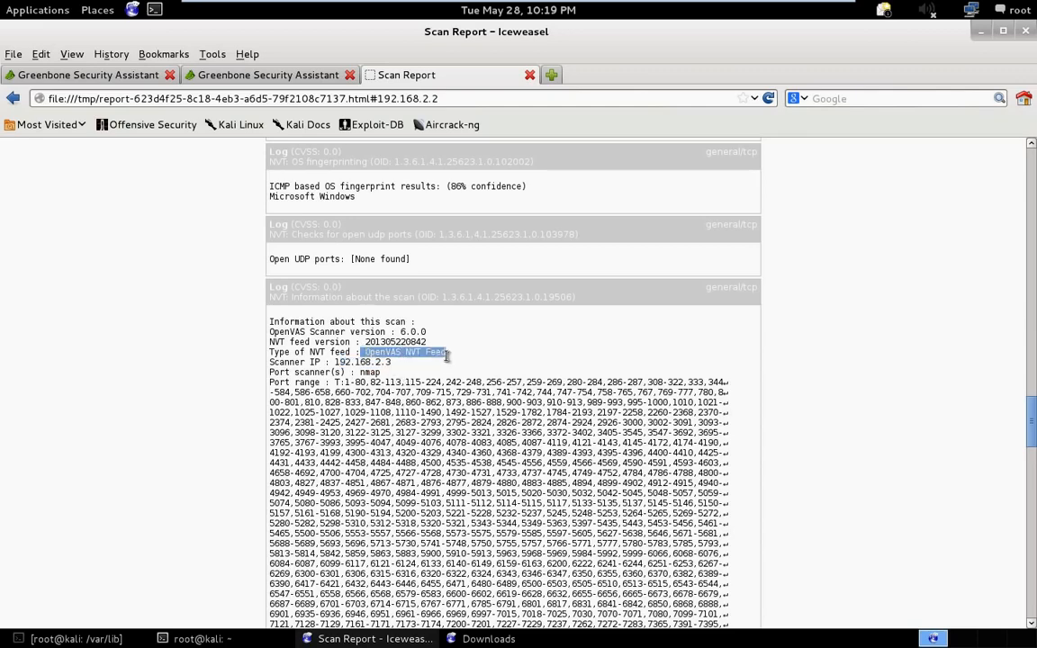
{"action": "left_click", "coordinate": [343, 442]}
- Read the rest of the scan information entry and the traceroute, SMB signing, SSH authorization and open TCP ports log entries
{"action": "scroll", "coordinate": [345, 441], "scroll_direction": "down", "scroll_amount": 3}
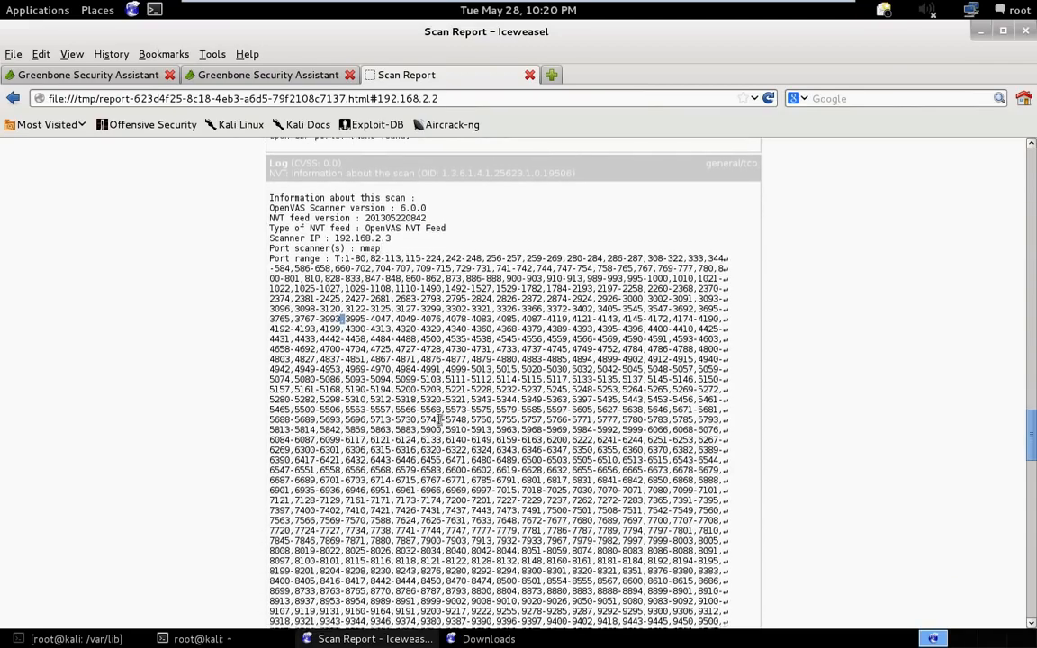
{"action": "scroll", "coordinate": [577, 315], "scroll_direction": "down", "scroll_amount": 15}
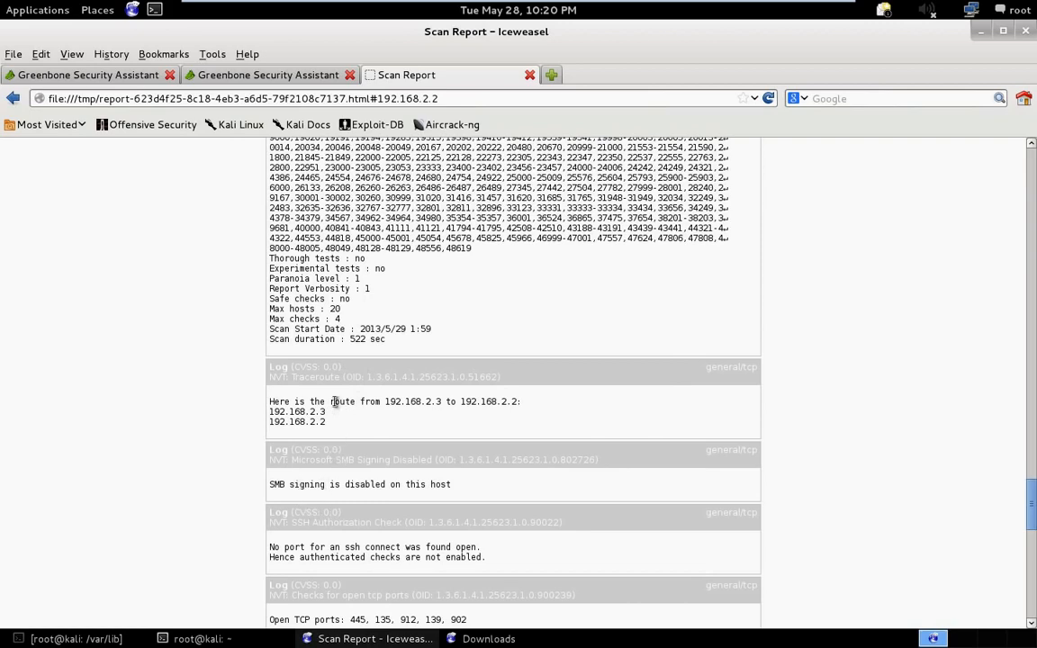
{"action": "scroll", "coordinate": [382, 461], "scroll_direction": "down", "scroll_amount": 10}
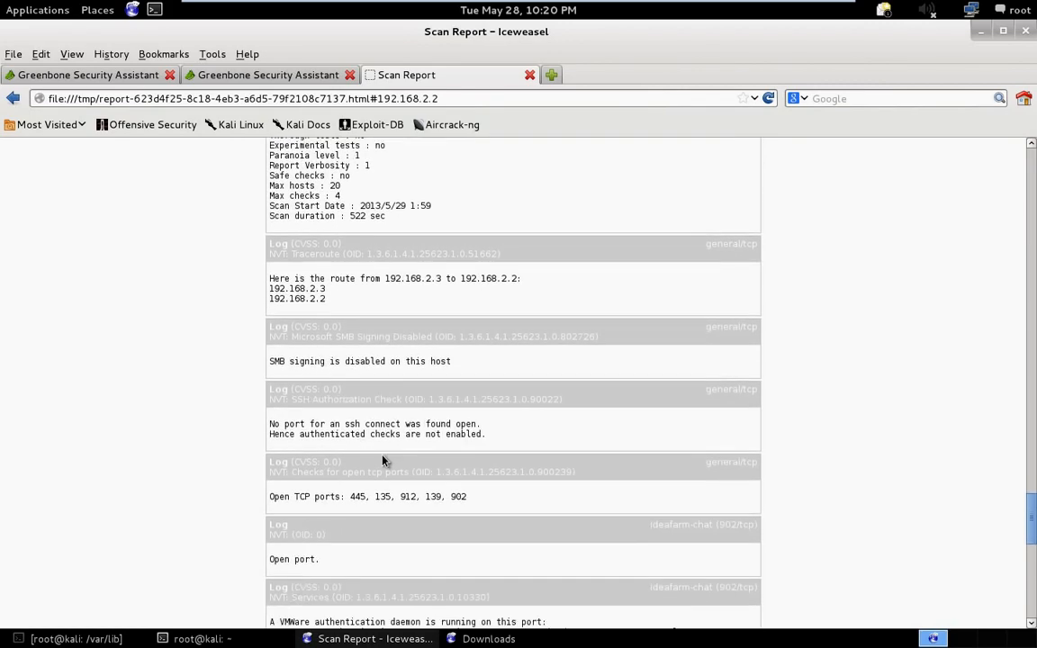
{"action": "scroll", "coordinate": [383, 461], "scroll_direction": "down", "scroll_amount": 2}
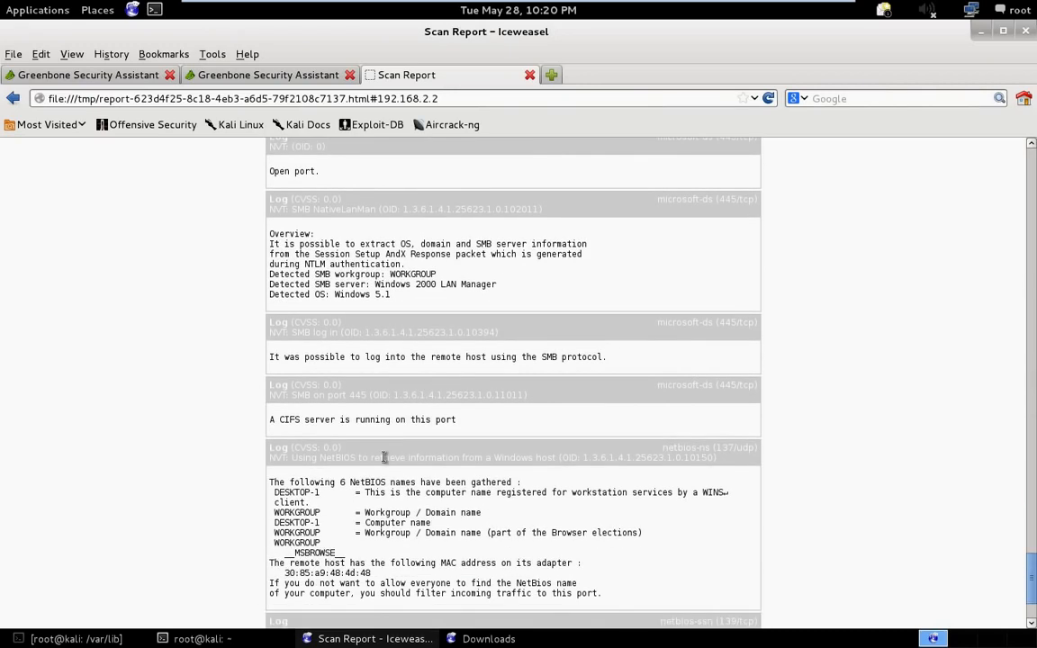
- Read the overview of the SMB NativeLanMan log entry on microsoft-ds (445/tcp)
{"action": "scroll", "coordinate": [331, 360], "scroll_direction": "up", "scroll_amount": 2}
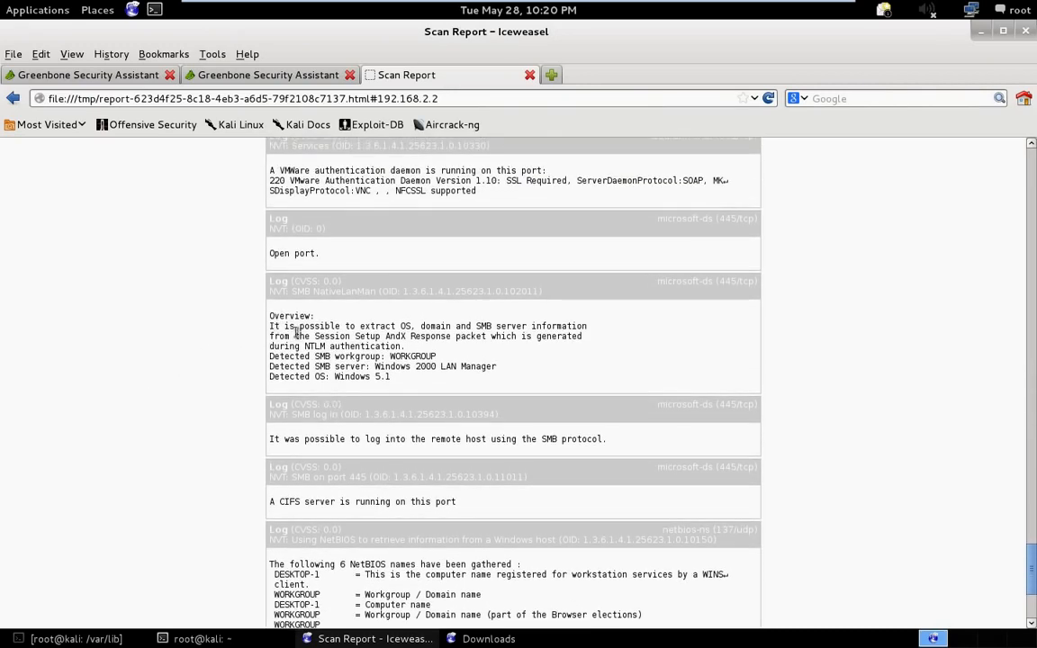
{"action": "left_click_drag", "start_coordinate": [270, 328], "coordinate": [590, 333]}
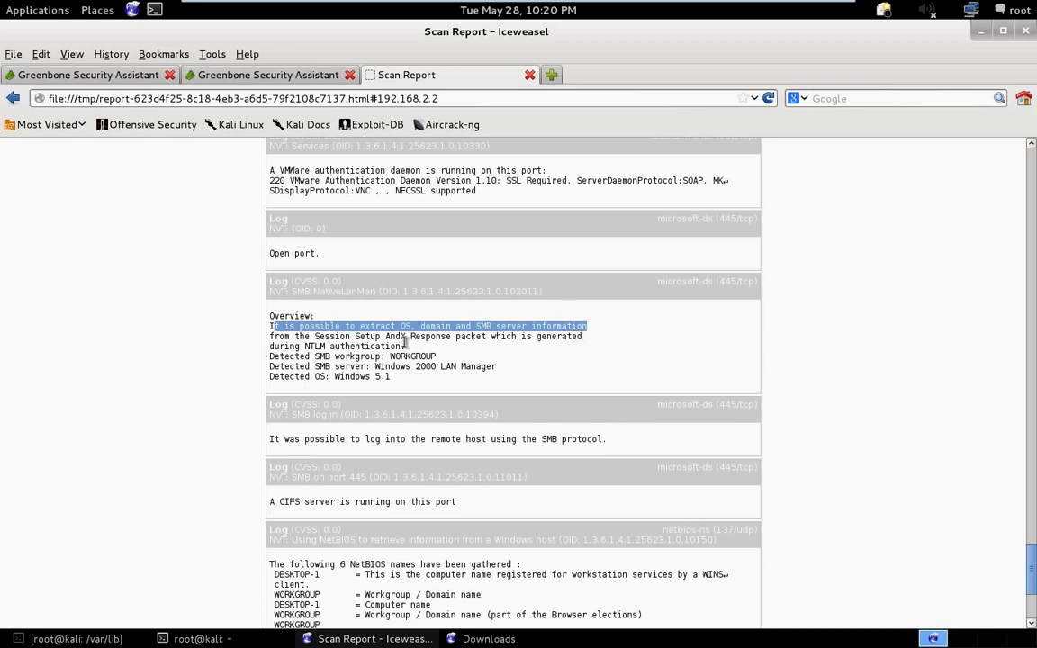
{"action": "scroll", "coordinate": [418, 373], "scroll_direction": "down", "scroll_amount": 3}
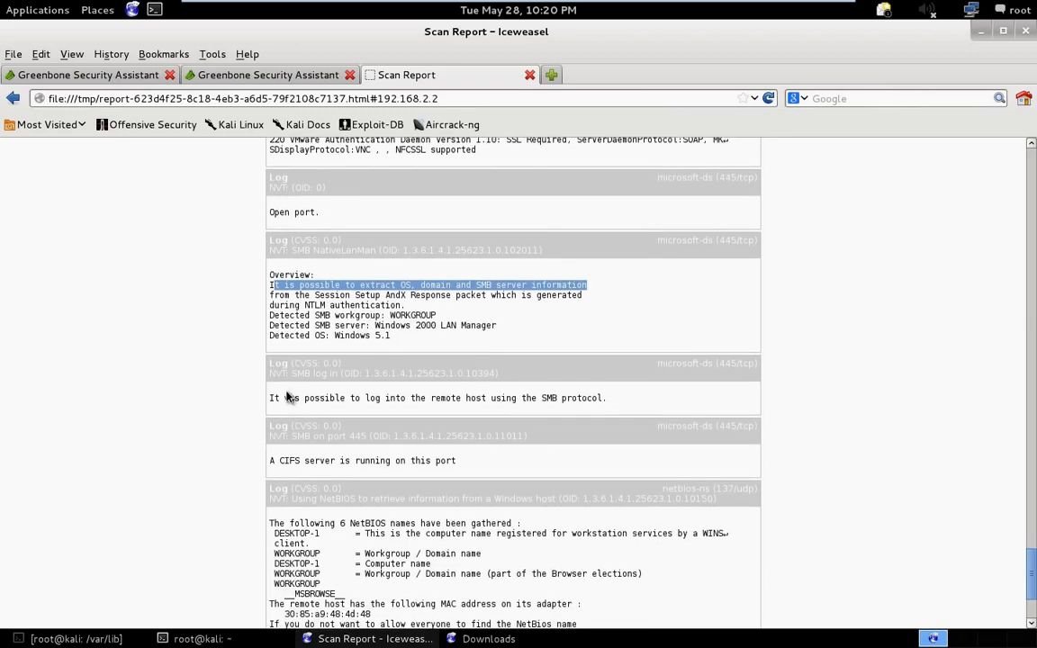
- Examine the NetBIOS information log entry, including the gathered NetBIOS names and the remote host's MAC address
{"action": "scroll", "coordinate": [396, 379], "scroll_direction": "down", "scroll_amount": 1}
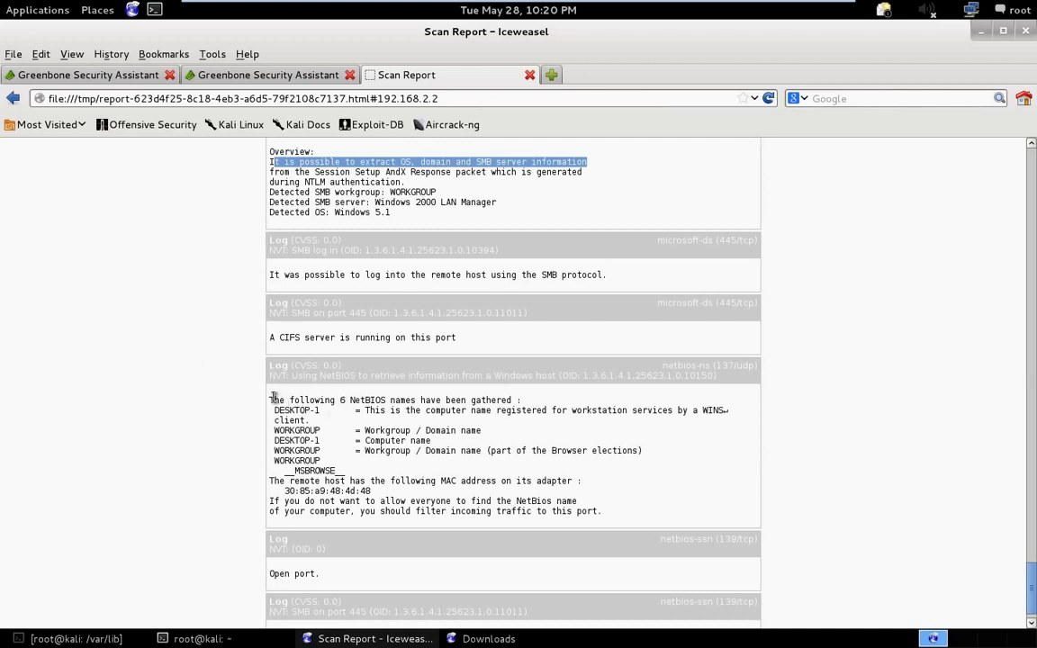
{"action": "left_click_drag", "start_coordinate": [272, 400], "coordinate": [328, 470]}
{"action": "left_click", "coordinate": [326, 414]}
{"action": "left_click", "coordinate": [322, 453]}
{"action": "left_click_drag", "start_coordinate": [326, 471], "coordinate": [332, 474]}
{"action": "scroll", "coordinate": [318, 548], "scroll_direction": "down", "scroll_amount": 1}
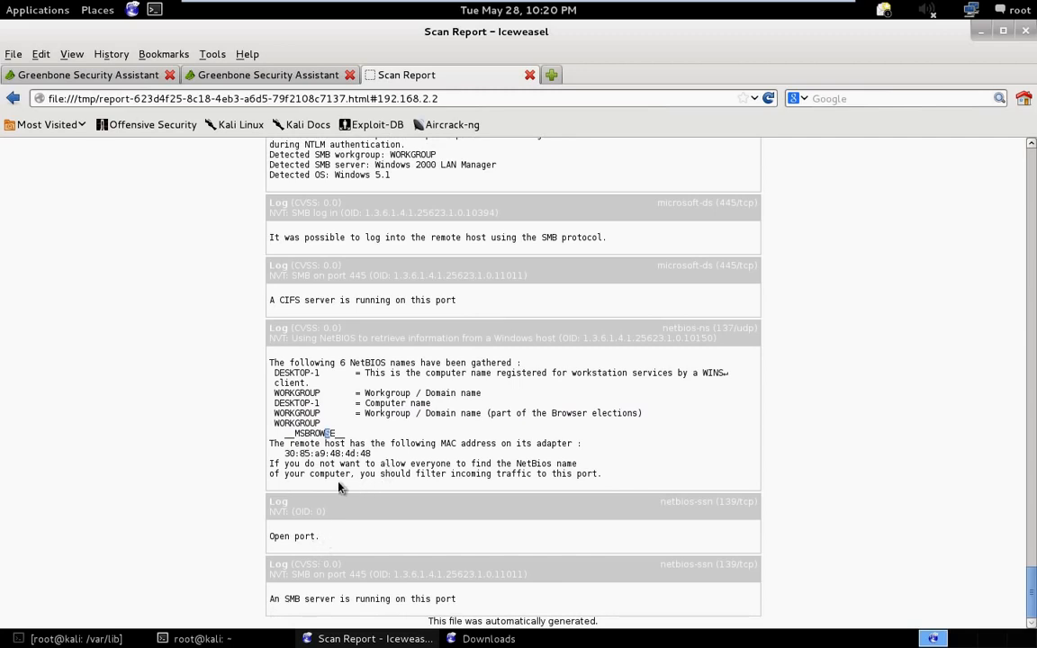
{"action": "left_click_drag", "start_coordinate": [371, 454], "coordinate": [288, 454]}
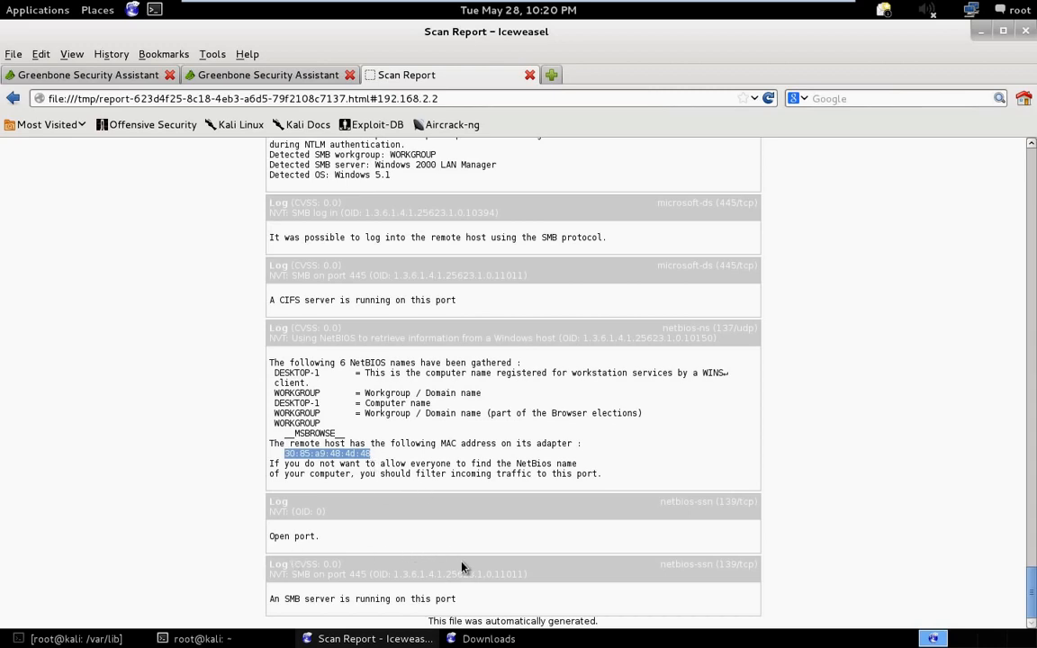
- Return to the scan report's Summary and revisit the already open Greenbone Report Summary and NVT details pages
{"action": "scroll", "coordinate": [462, 567], "scroll_direction": "up", "scroll_amount": 15}
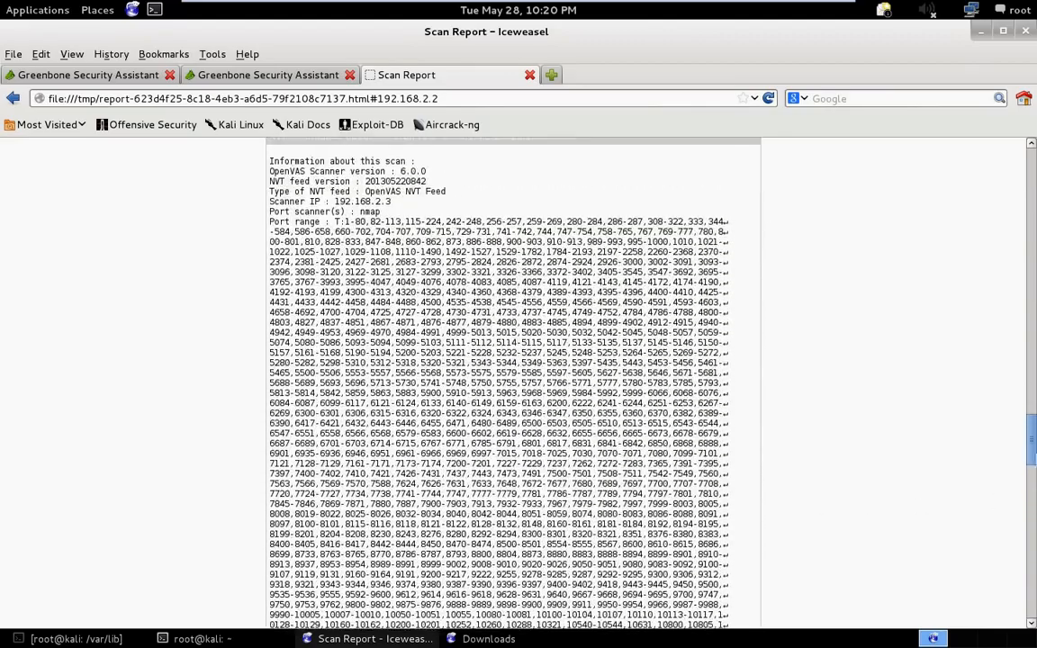
{"action": "left_click_drag", "start_coordinate": [1032, 441], "coordinate": [1035, 139]}
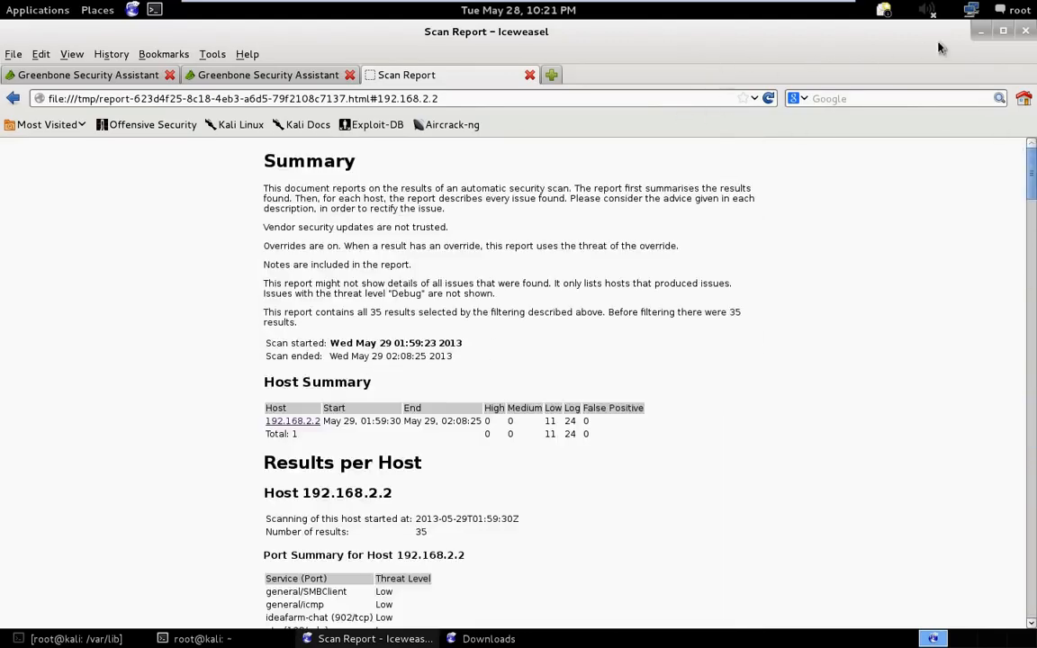
{"action": "left_click", "coordinate": [257, 79]}
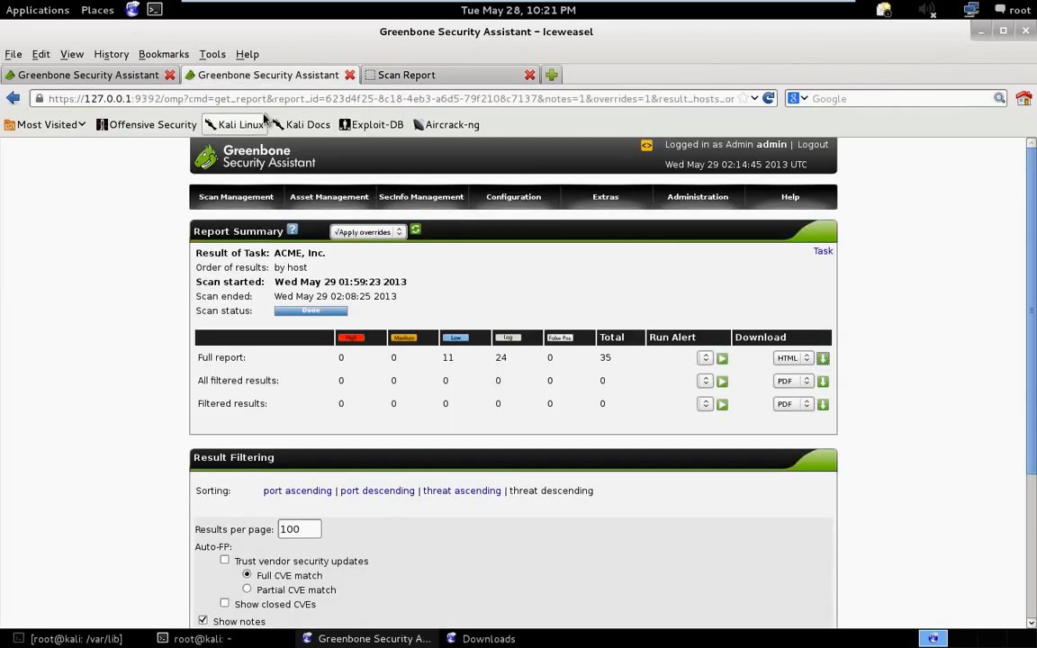
{"action": "left_click", "coordinate": [387, 74]}
{"action": "left_click", "coordinate": [71, 74]}
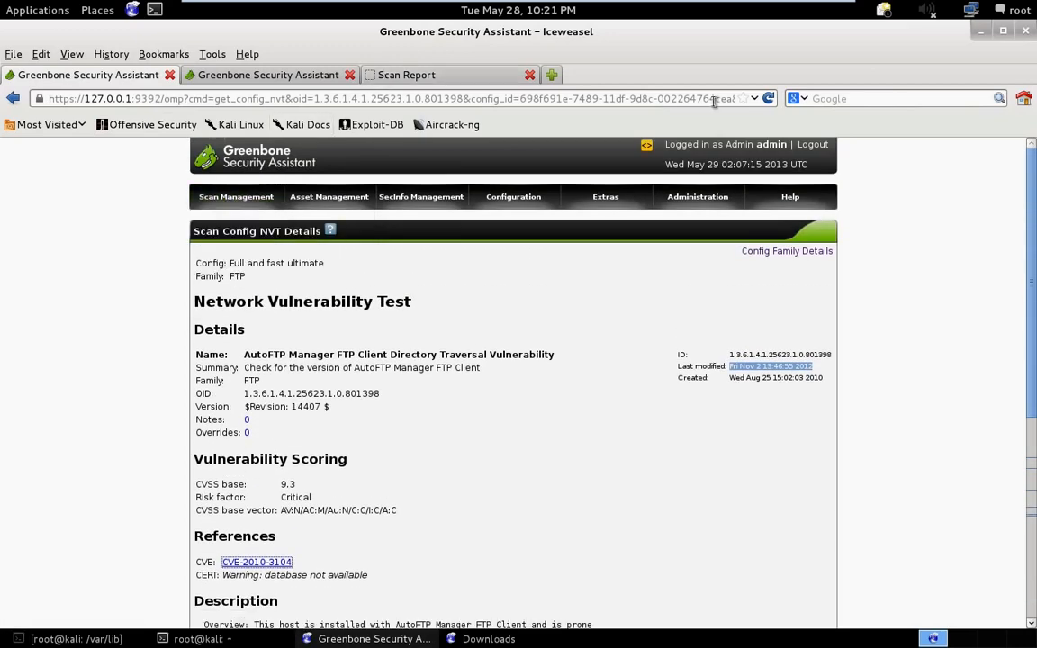
{"action": "key", "text": "ctrl+t"}
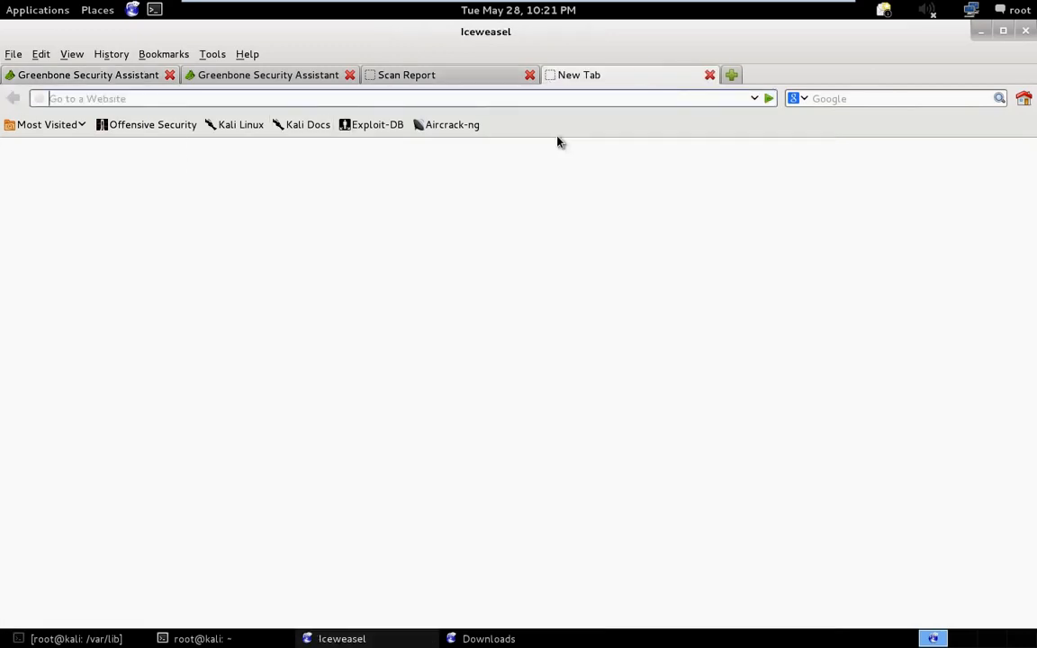
{"action": "type", "text": "192"}
{"action": "key", "text": "BackSpace"}
{"action": "key", "text": "BackSpace"}
{"action": "key", "text": "BackSpace"}
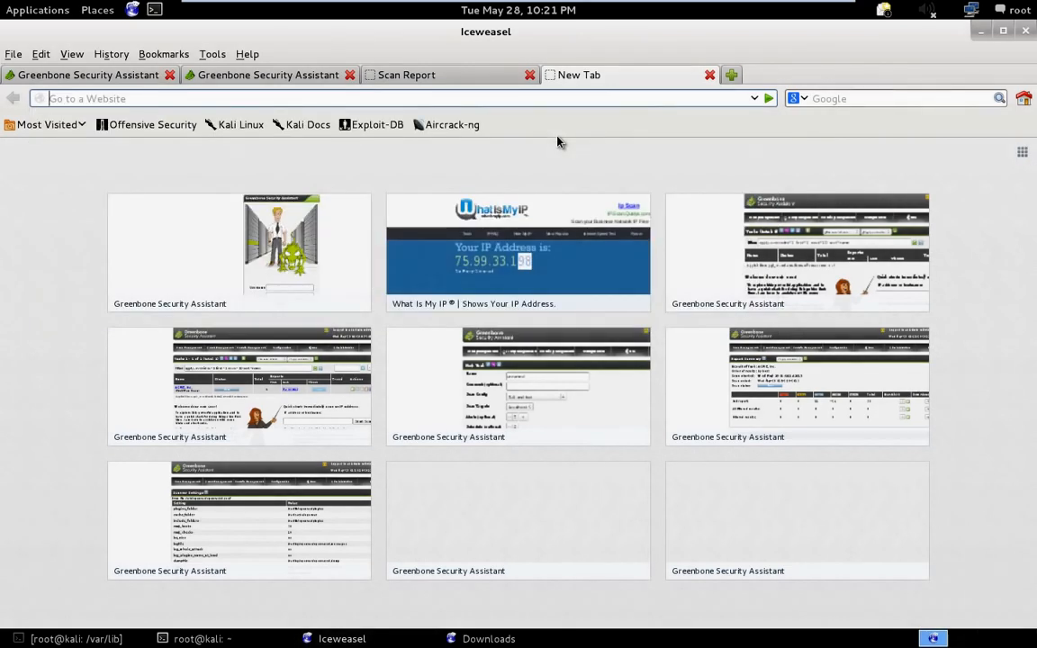
{"action": "type", "text": "http"}
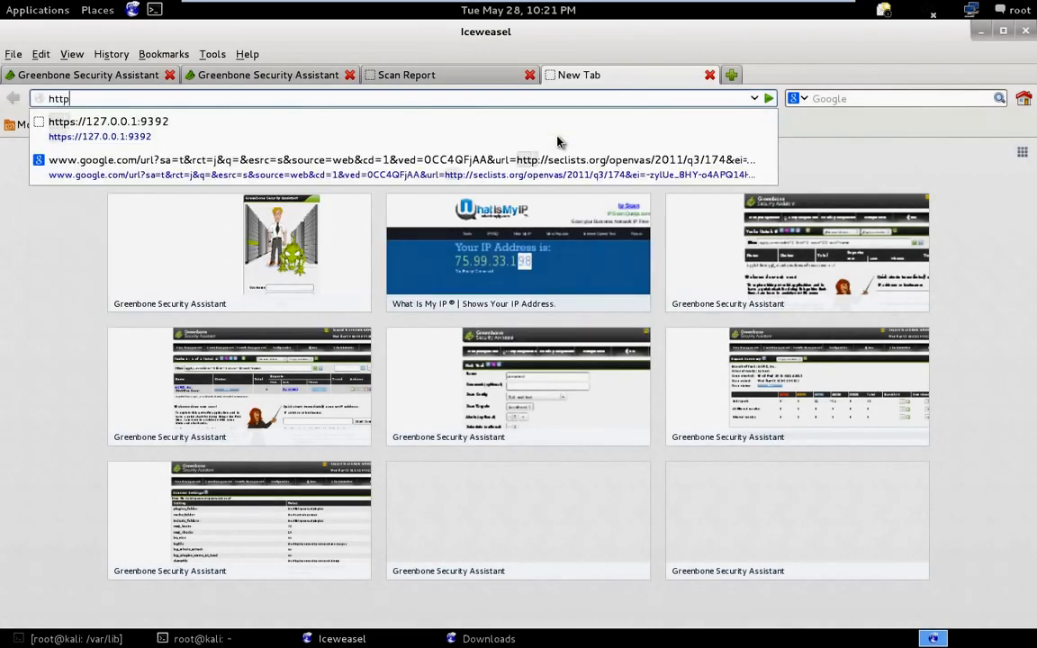
{"action": "key", "text": "Down"}
{"action": "key", "text": "Return"}
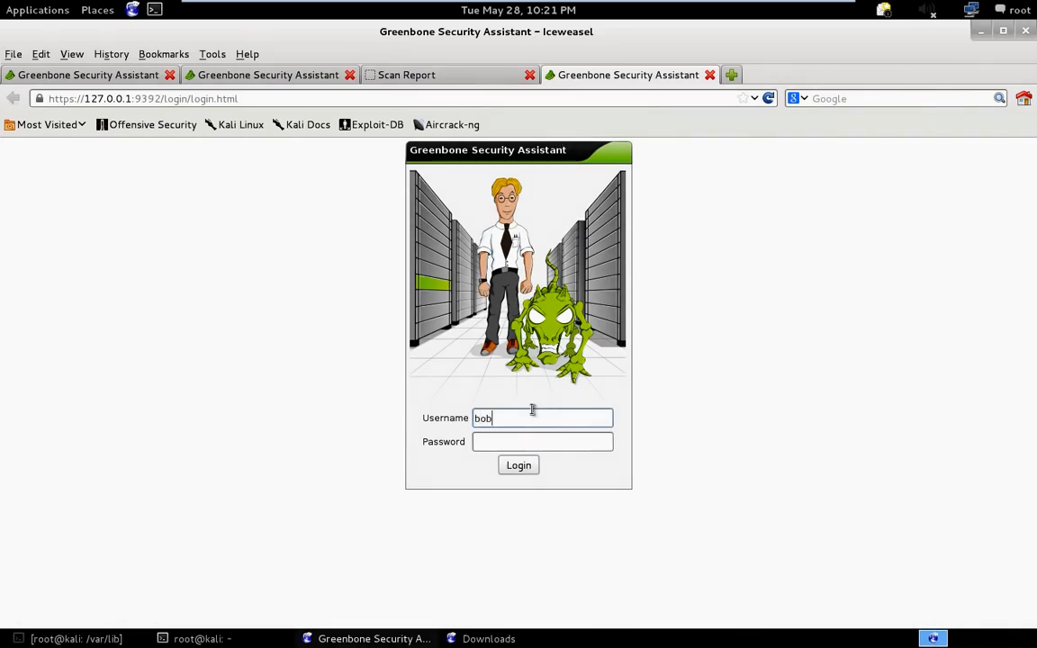
- Log in to Greenbone with the Observer user's username and account password
{"action": "key", "text": "Tab"}
{"action": "type", "text": "••••"}
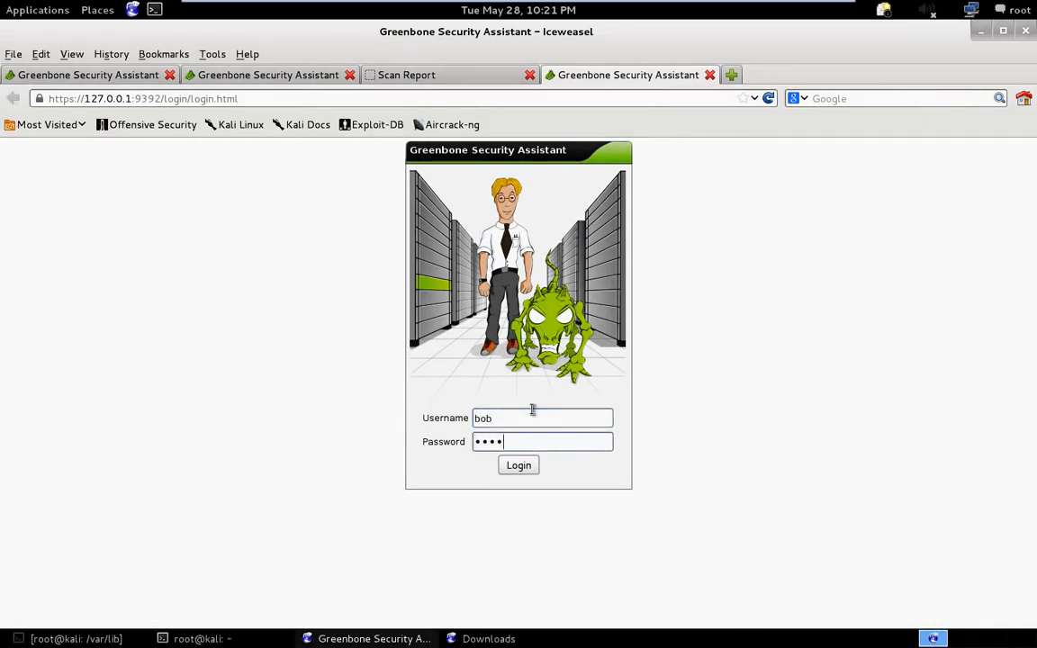
{"action": "type", "text": "••••"}
{"action": "key", "text": "Return"}
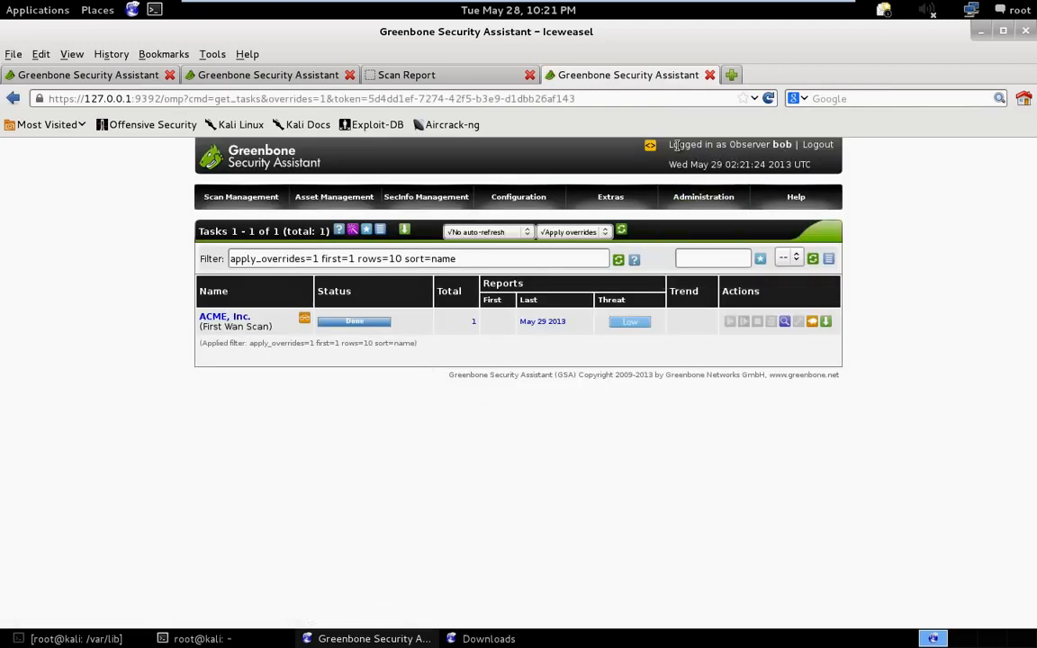
- Check the logged-in role, try to open the Administration user list as the Observer, and read the status message
{"action": "left_click_drag", "start_coordinate": [671, 144], "coordinate": [788, 149]}
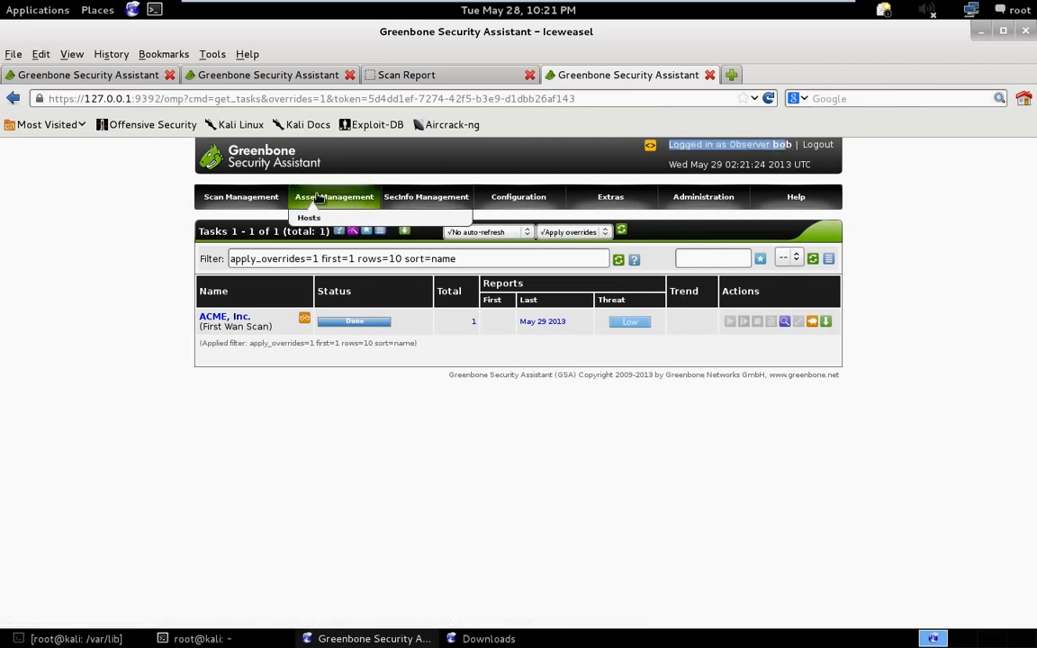
{"action": "mouse_move", "coordinate": [467, 209]}
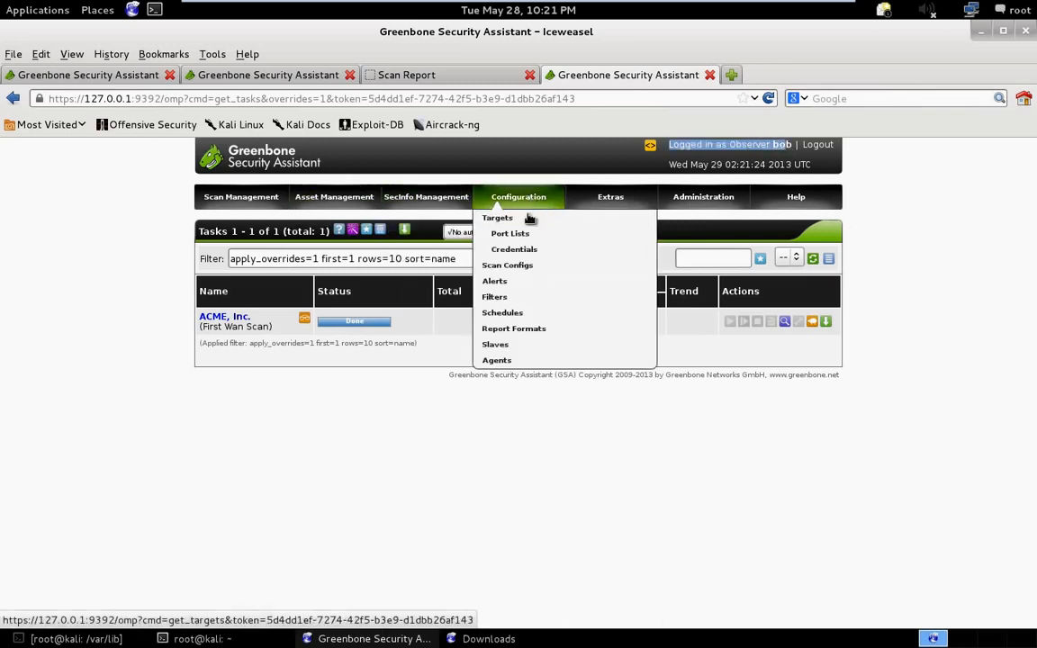
{"action": "mouse_move", "coordinate": [601, 207]}
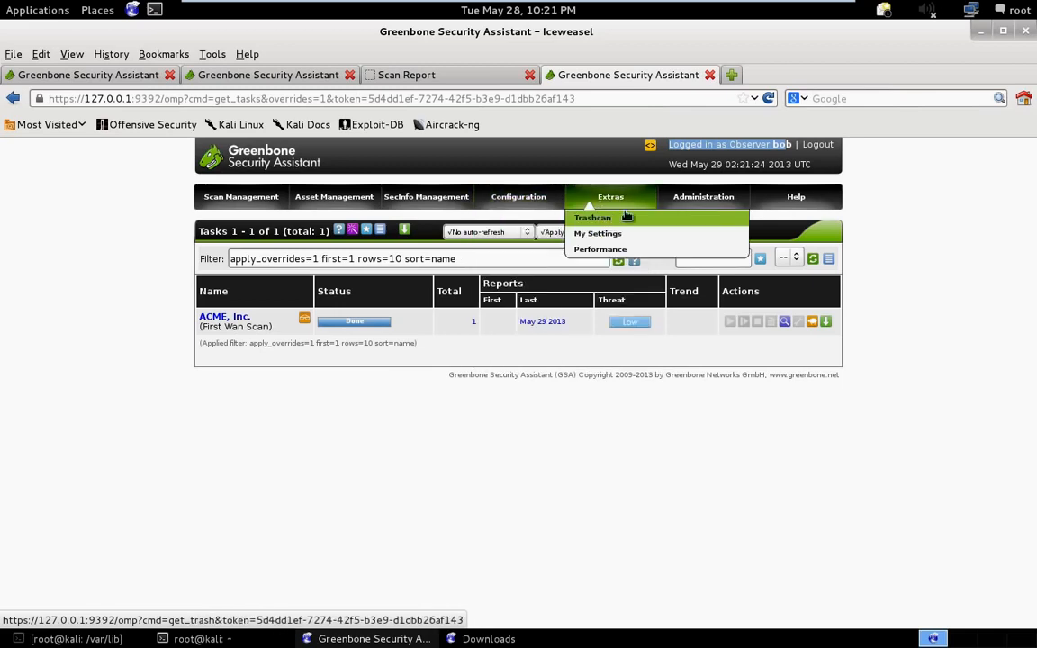
{"action": "left_click", "coordinate": [698, 221]}
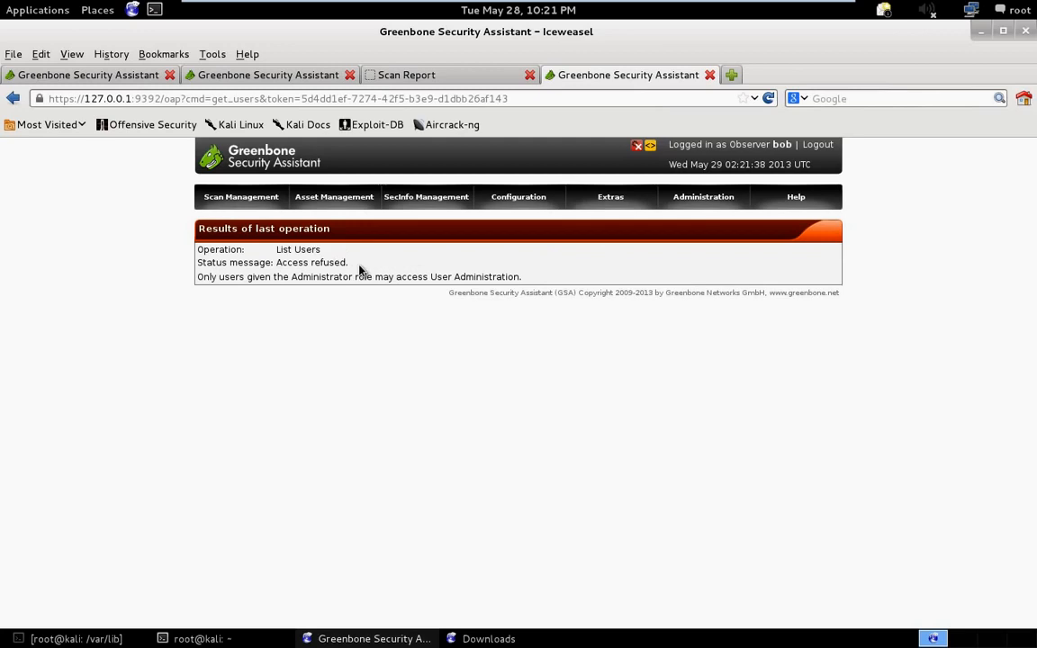
{"action": "left_click_drag", "start_coordinate": [351, 262], "coordinate": [276, 262]}
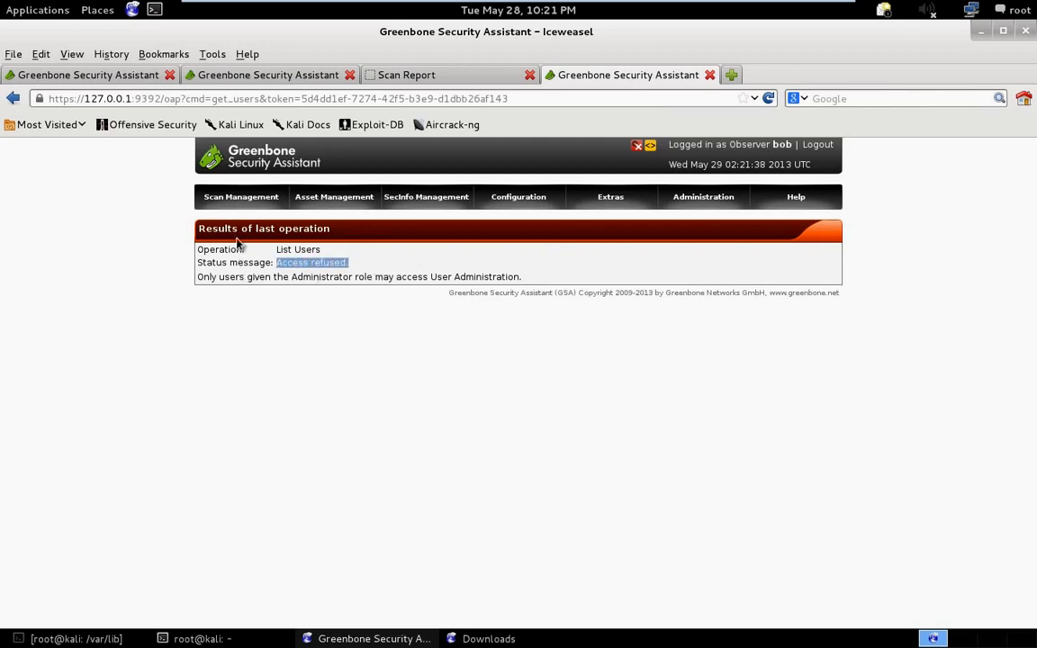
{"action": "left_click", "coordinate": [264, 354]}
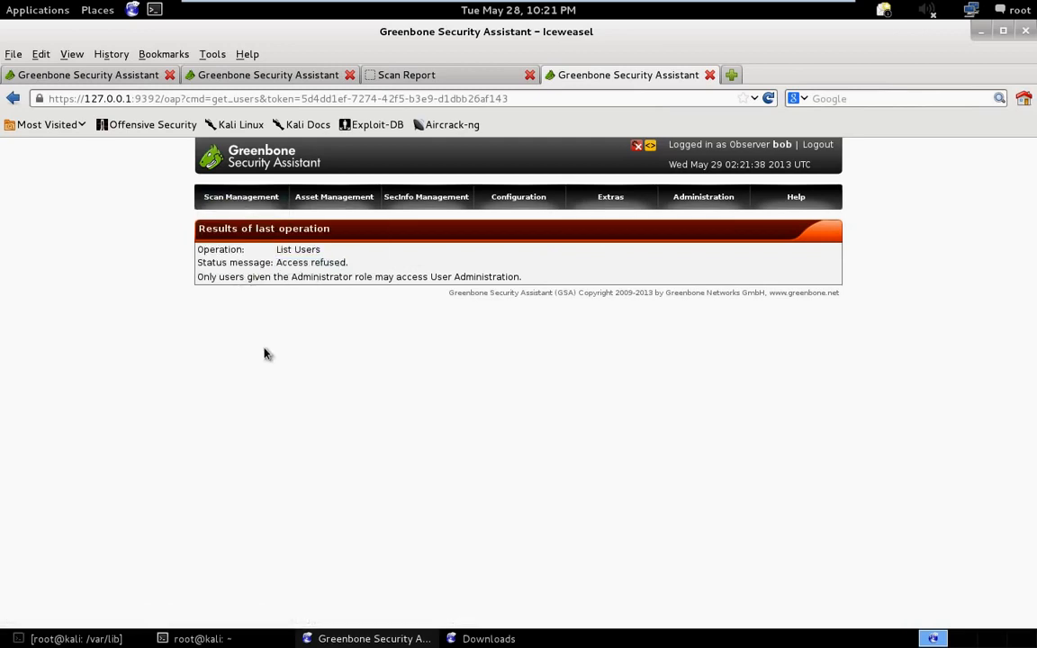
- Open the New Task form as the Observer and look over its task and container task options
{"action": "mouse_move", "coordinate": [216, 198]}
{"action": "left_click", "coordinate": [232, 217]}
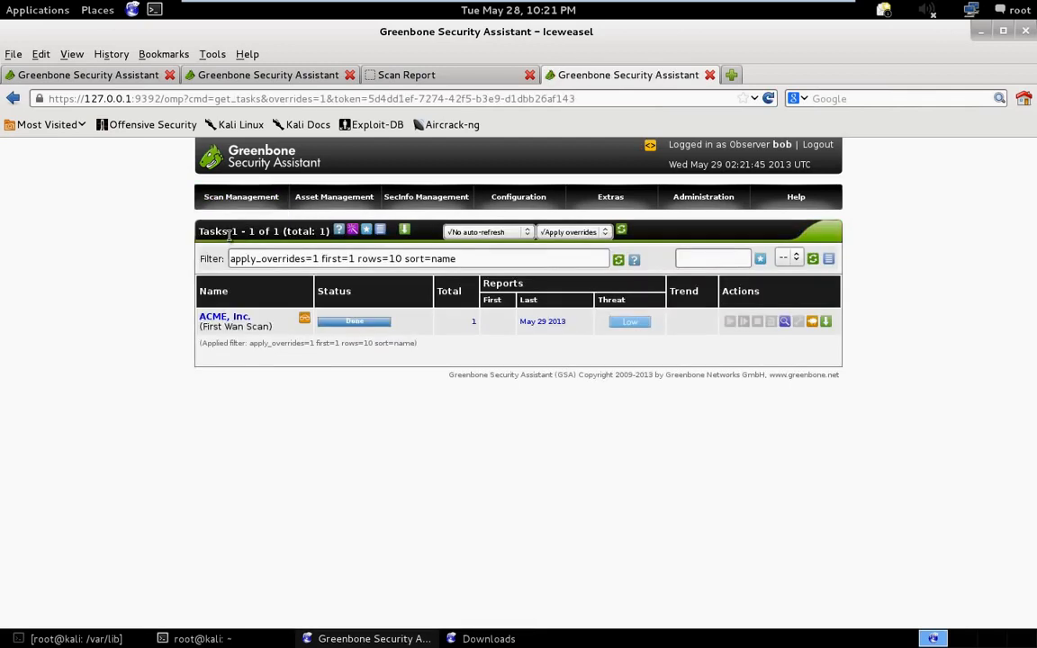
{"action": "left_click", "coordinate": [230, 231]}
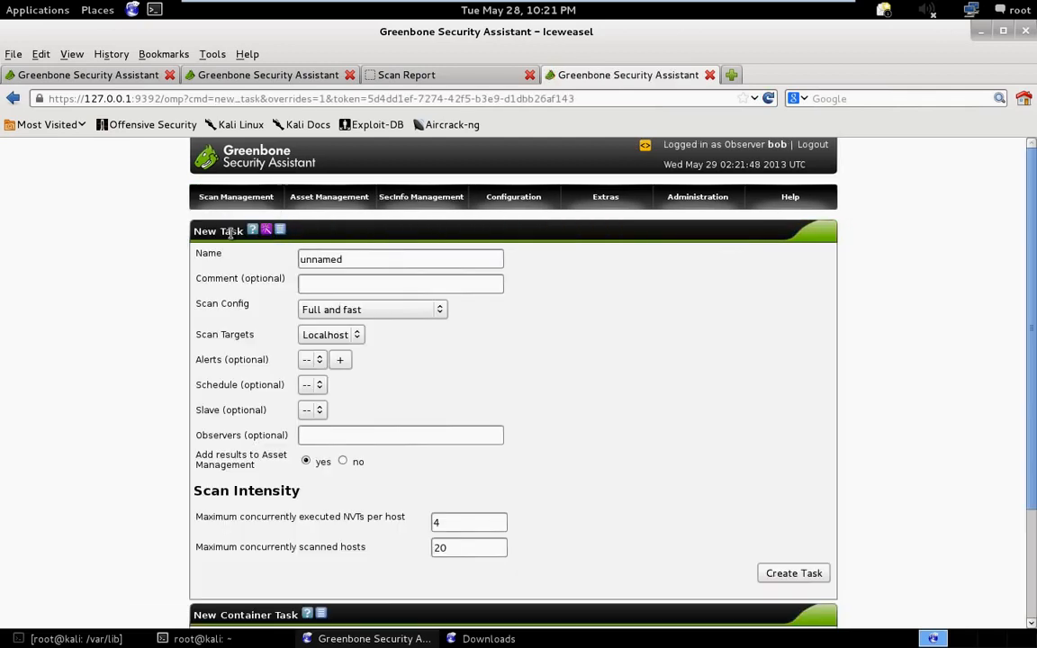
{"action": "scroll", "coordinate": [204, 302], "scroll_direction": "down", "scroll_amount": 3}
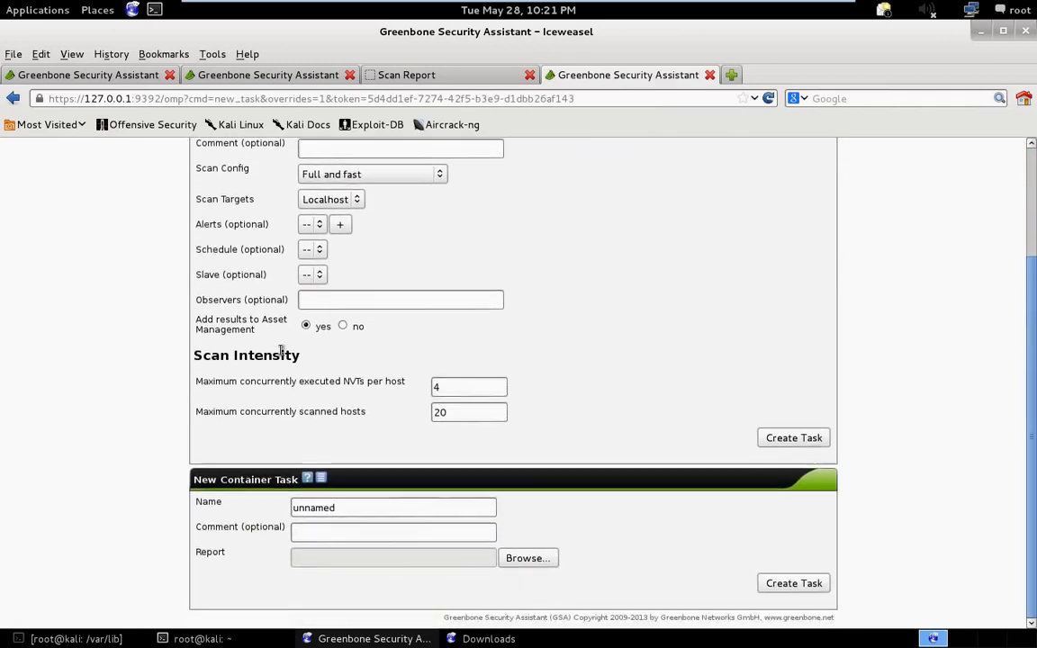
{"action": "scroll", "coordinate": [281, 350], "scroll_direction": "up", "scroll_amount": 3}
{"action": "scroll", "coordinate": [265, 288], "scroll_direction": "up", "scroll_amount": 1}
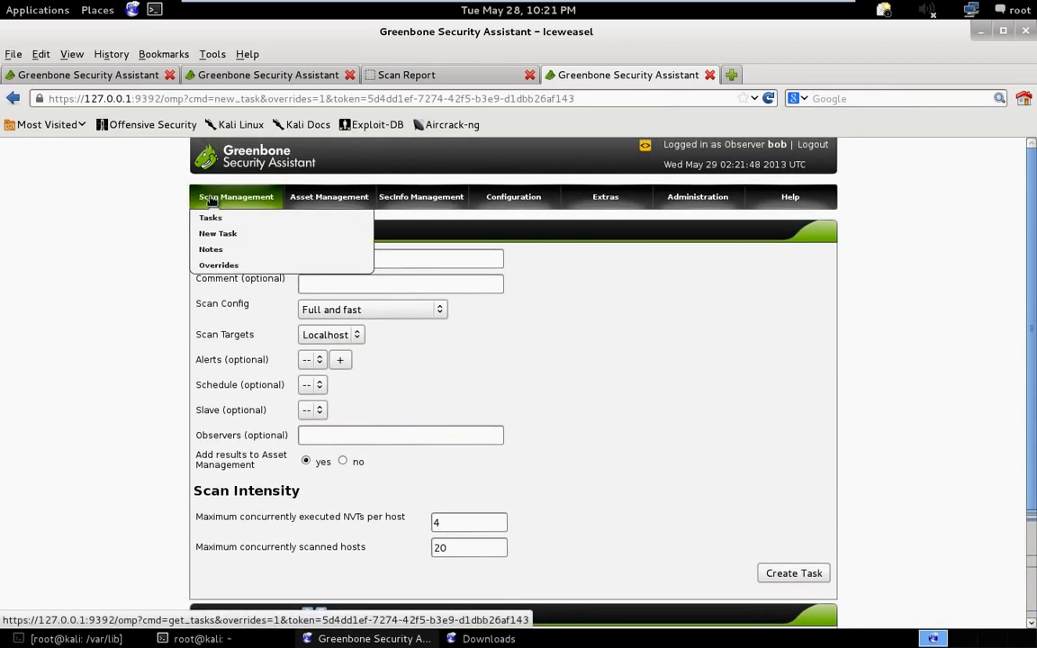
- Name the new task "test" and enter "test" as its comment
{"action": "double_click", "coordinate": [329, 259]}
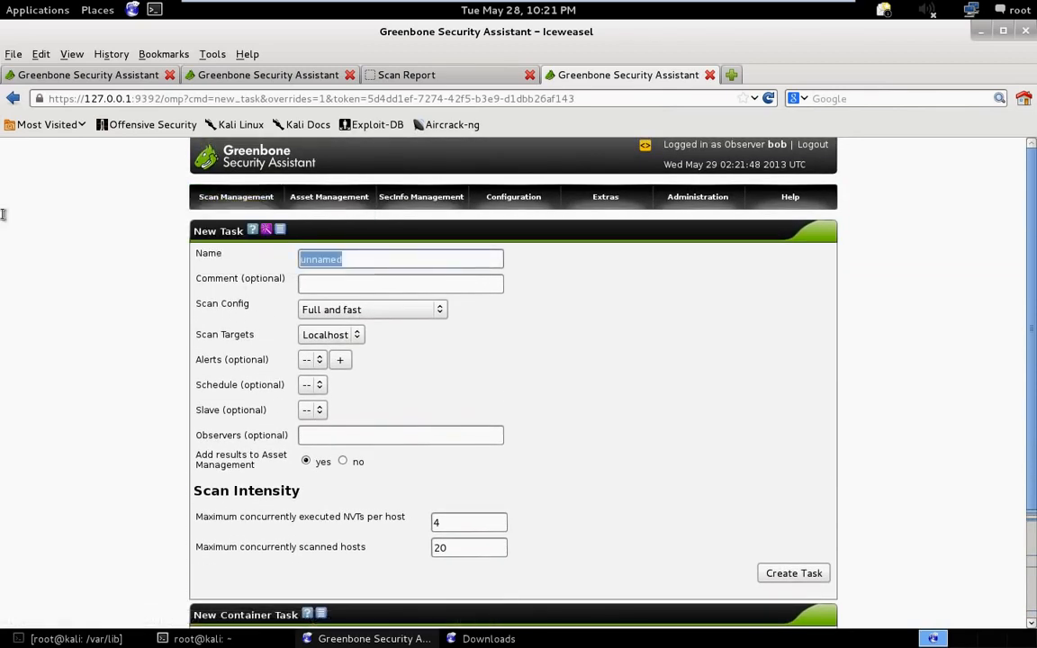
{"action": "type", "text": "test"}
{"action": "key", "text": "Tab"}
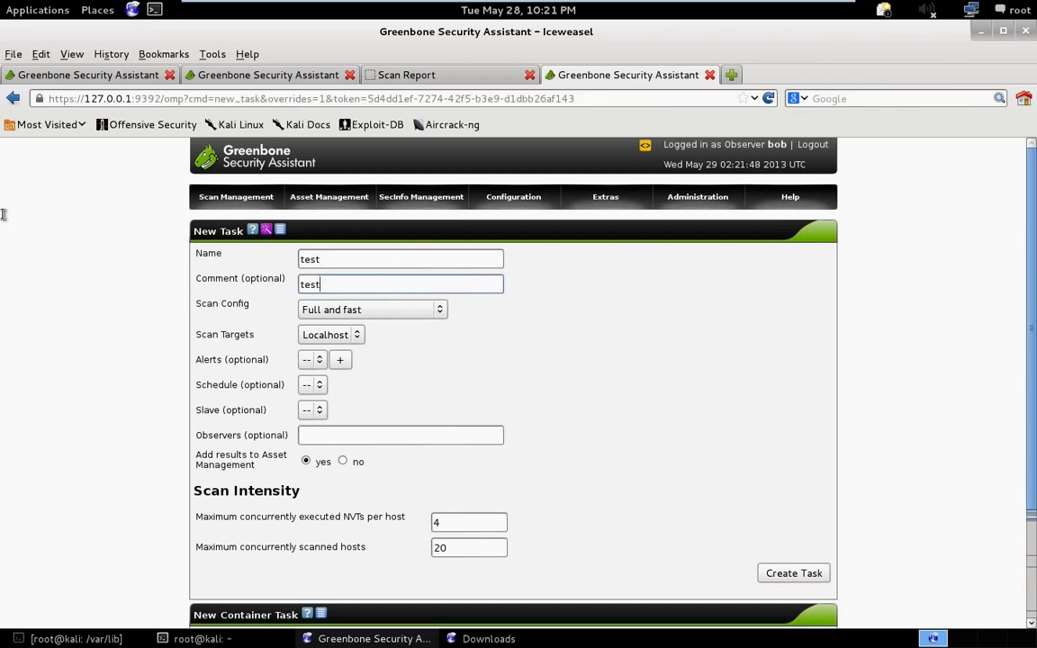
- Check which scan targets the Observer can choose for the new task
{"action": "left_click", "coordinate": [347, 335]}
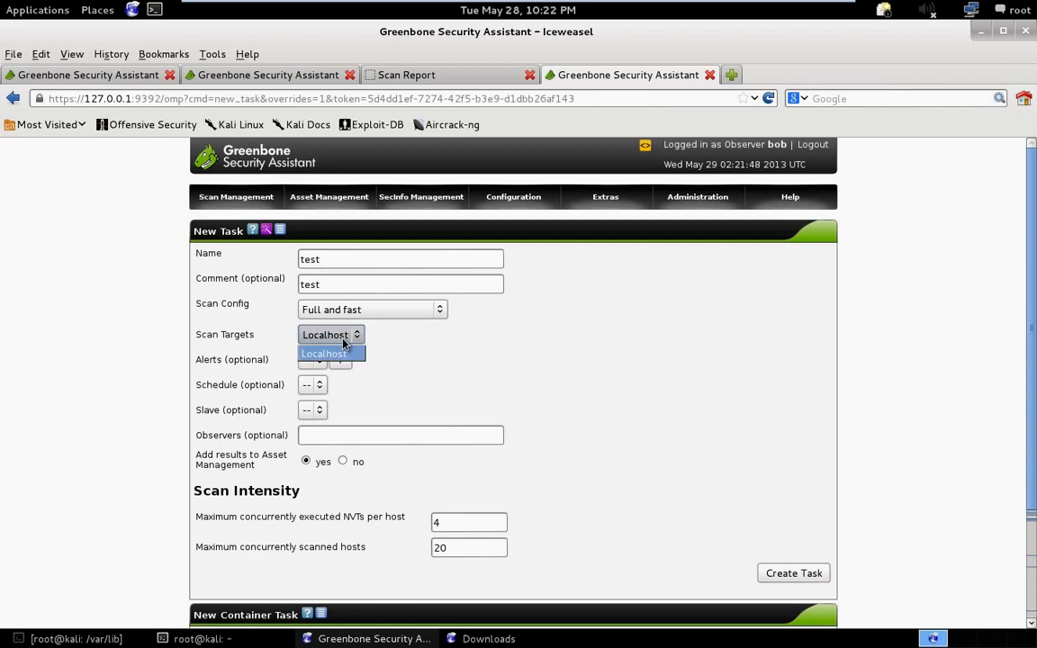
{"action": "left_click", "coordinate": [344, 344]}
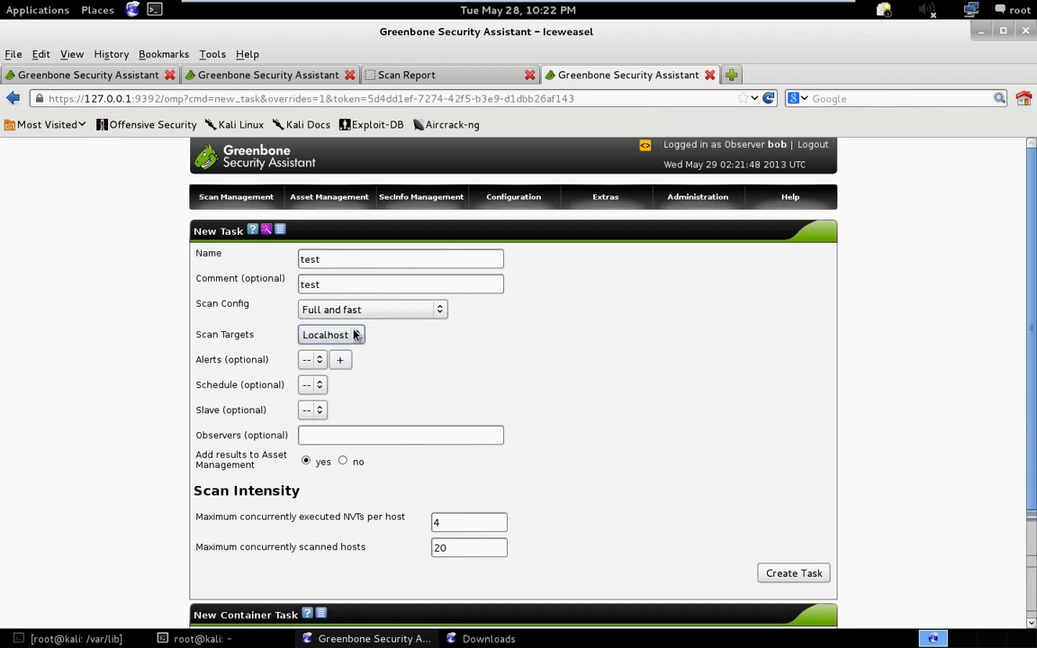
{"action": "left_click", "coordinate": [354, 345]}
{"action": "left_click", "coordinate": [357, 346]}
{"action": "left_click", "coordinate": [357, 346]}
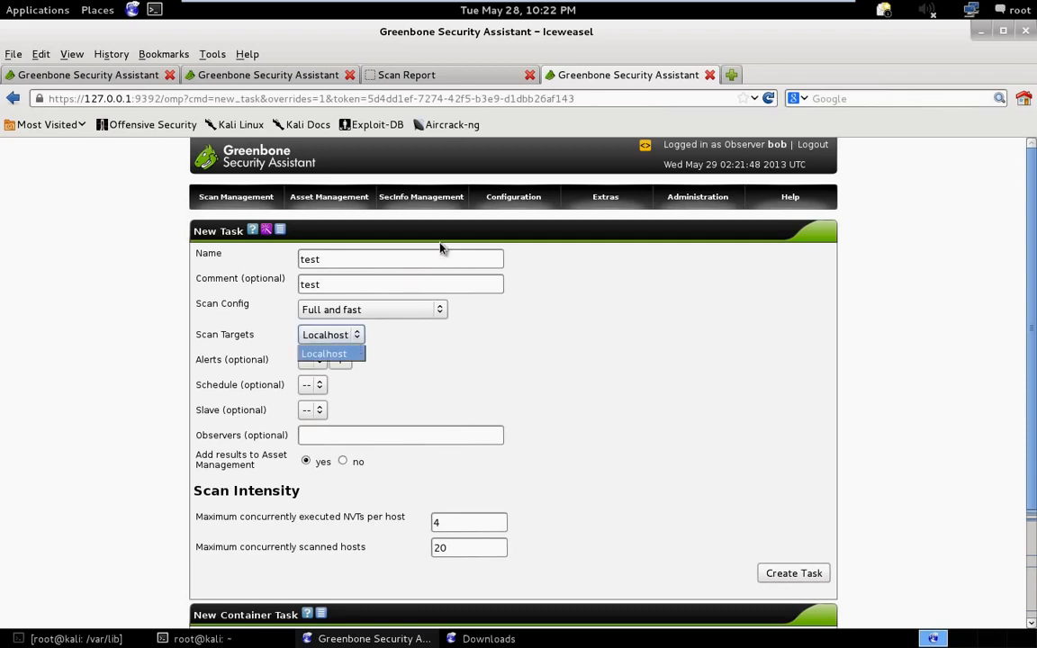
- Start a new scan target from the Targets list as the Observer and name it "test"
{"action": "mouse_move", "coordinate": [515, 197]}
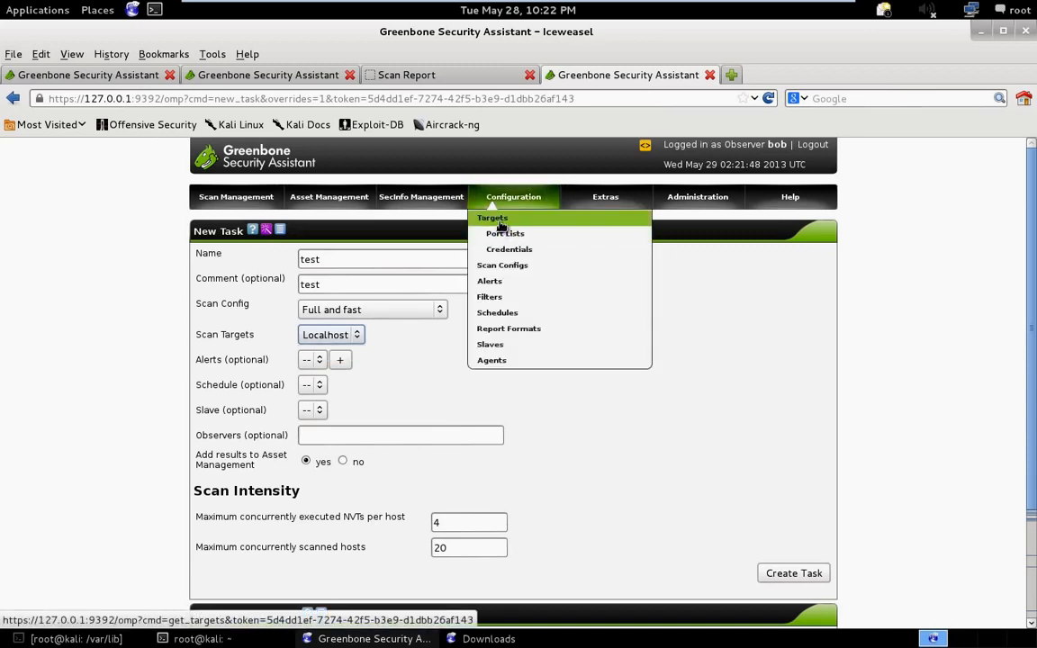
{"action": "left_click", "coordinate": [499, 222]}
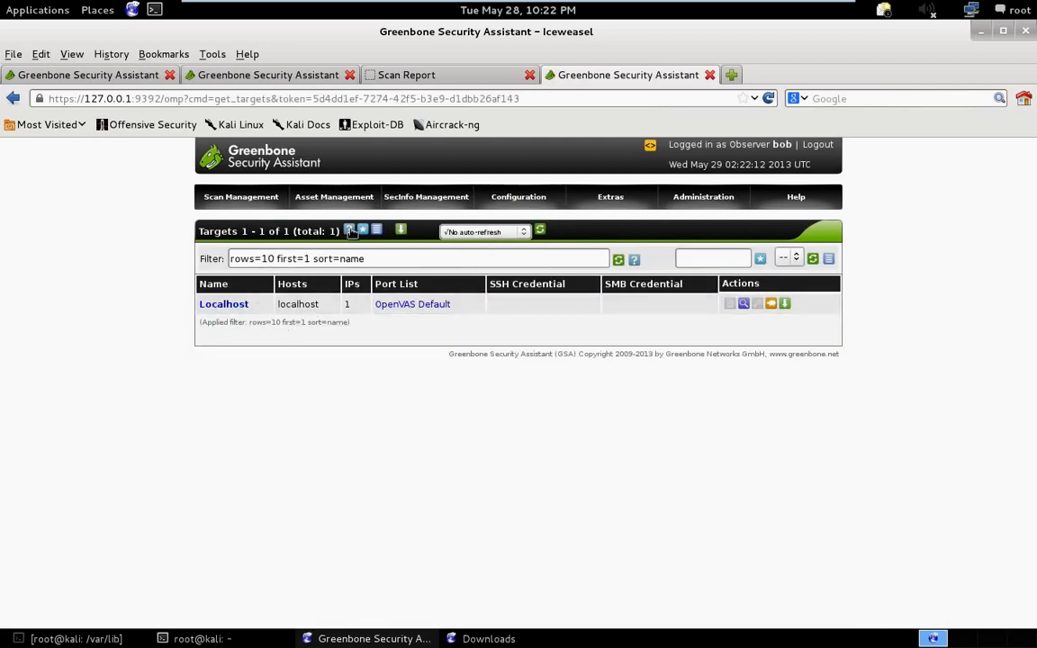
{"action": "left_click", "coordinate": [364, 231]}
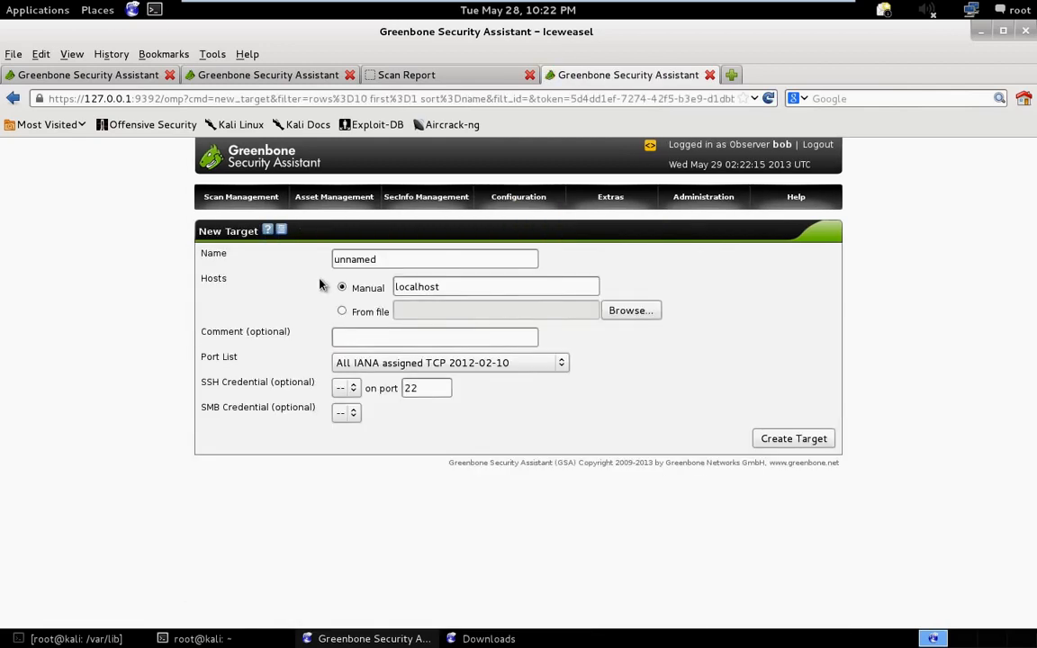
{"action": "double_click", "coordinate": [396, 256]}
{"action": "type", "text": "test"}
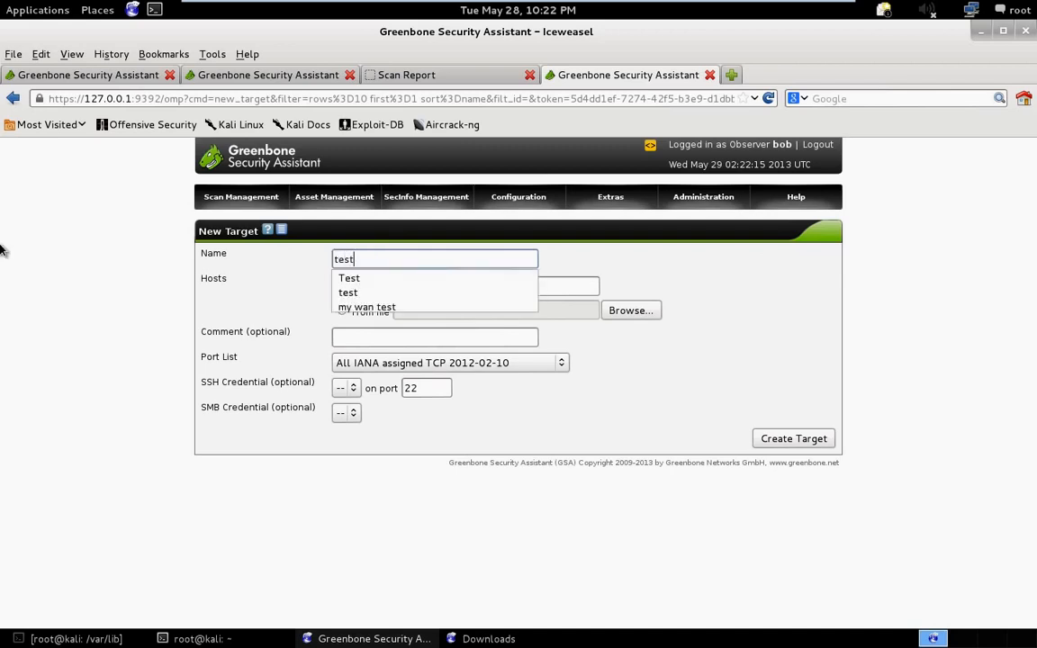
- Set the new target's manual host to 192.168.2.2, try to create the target, and read the status message
{"action": "key", "text": "Tab"}
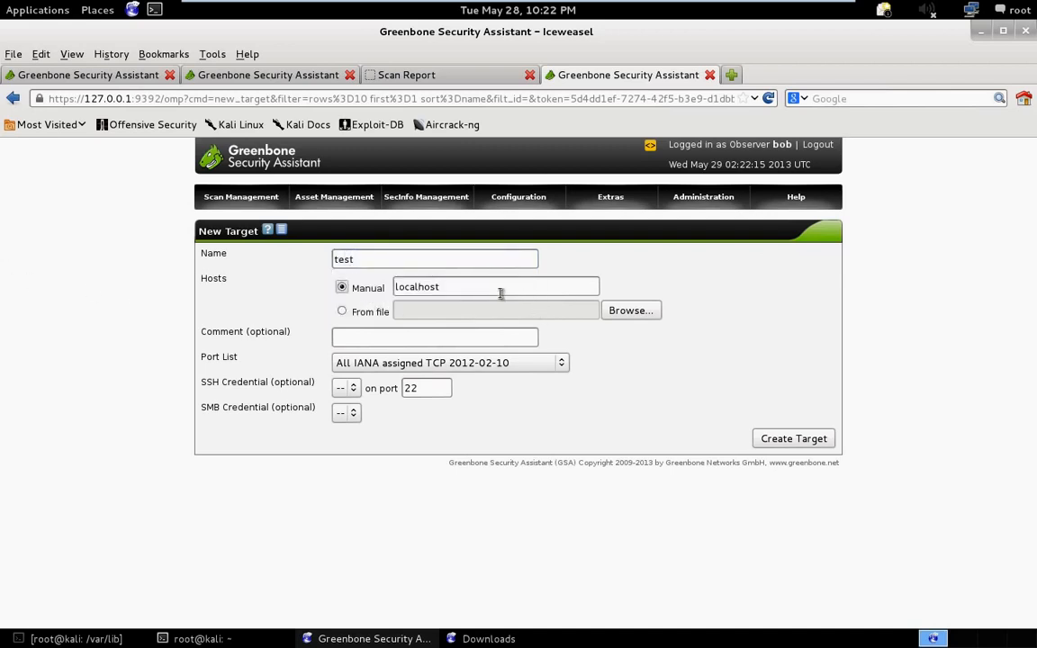
{"action": "key", "text": "Tab"}
{"action": "type", "text": "192."}
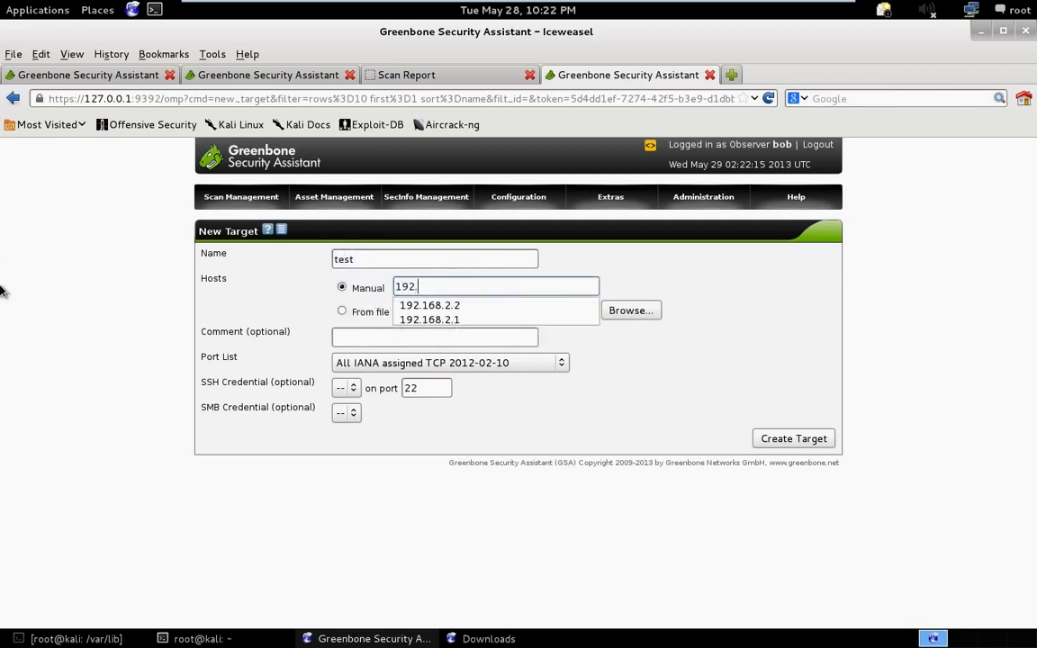
{"action": "type", "text": "168.2.2"}
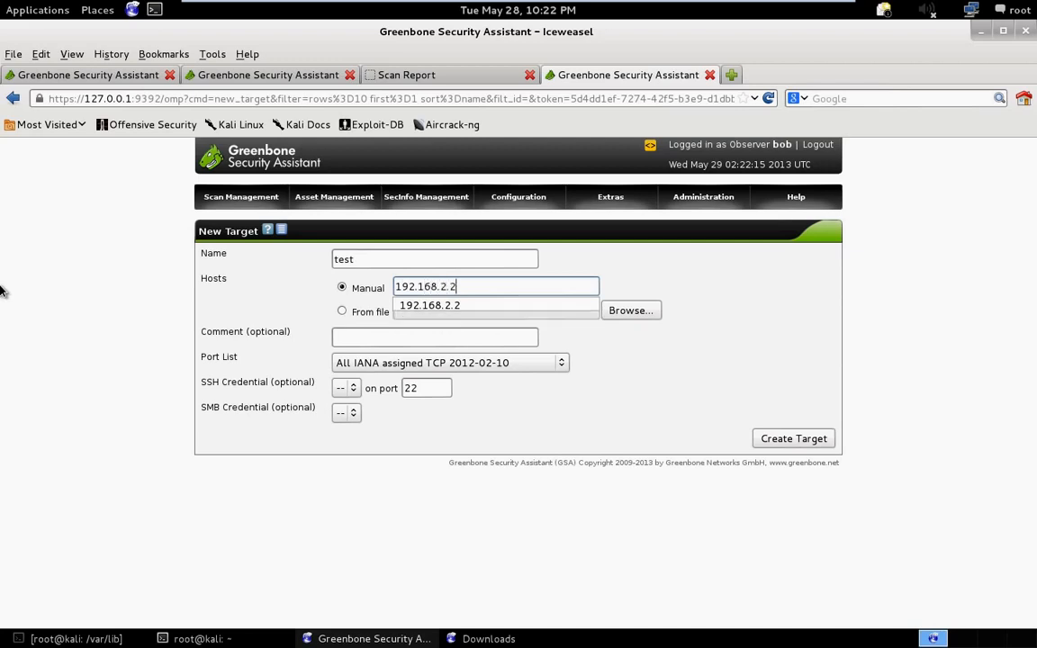
{"action": "key", "text": "Down"}
{"action": "key", "text": "Return"}
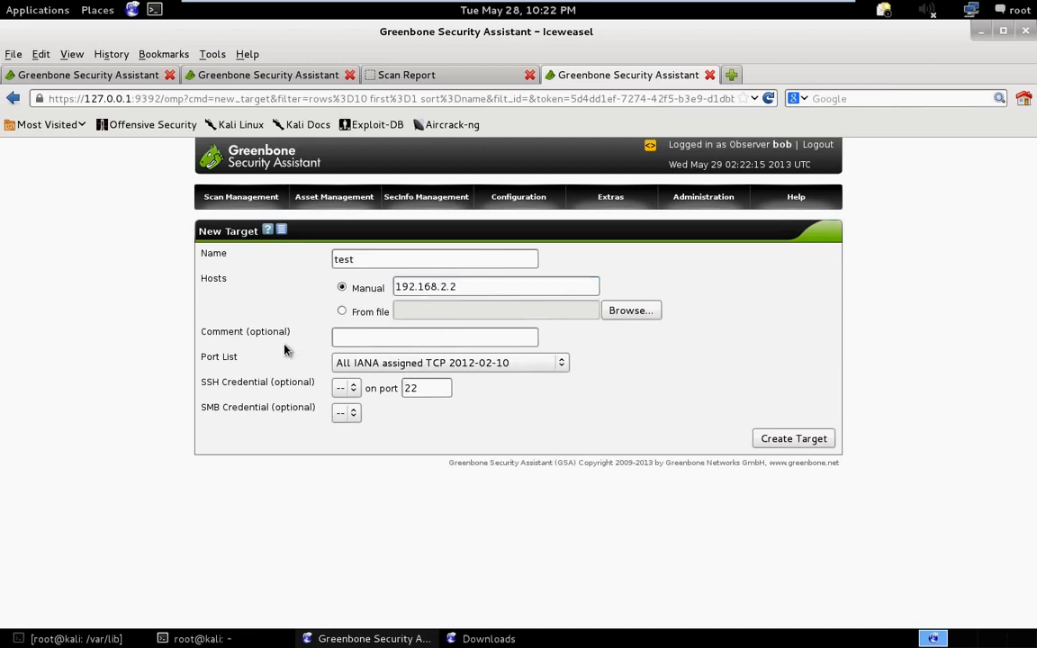
{"action": "left_click", "coordinate": [793, 441]}
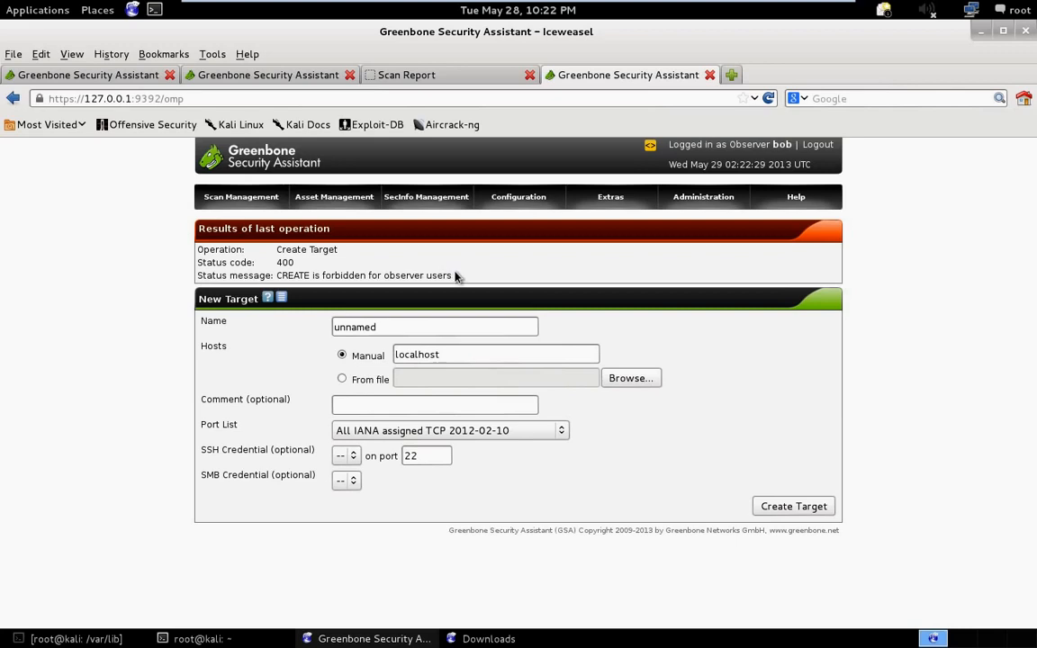
{"action": "left_click_drag", "start_coordinate": [453, 275], "coordinate": [271, 279]}
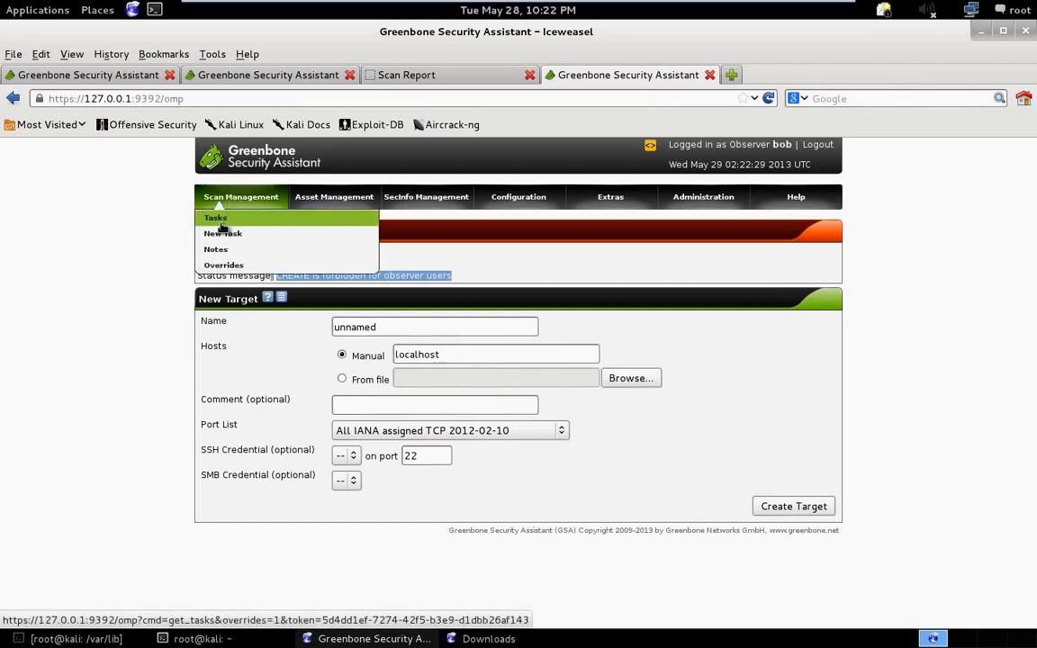
- Open the last report of the ACME, Inc. task and look over its summary and result filtering options
{"action": "mouse_move", "coordinate": [207, 198]}
{"action": "left_click", "coordinate": [213, 217]}
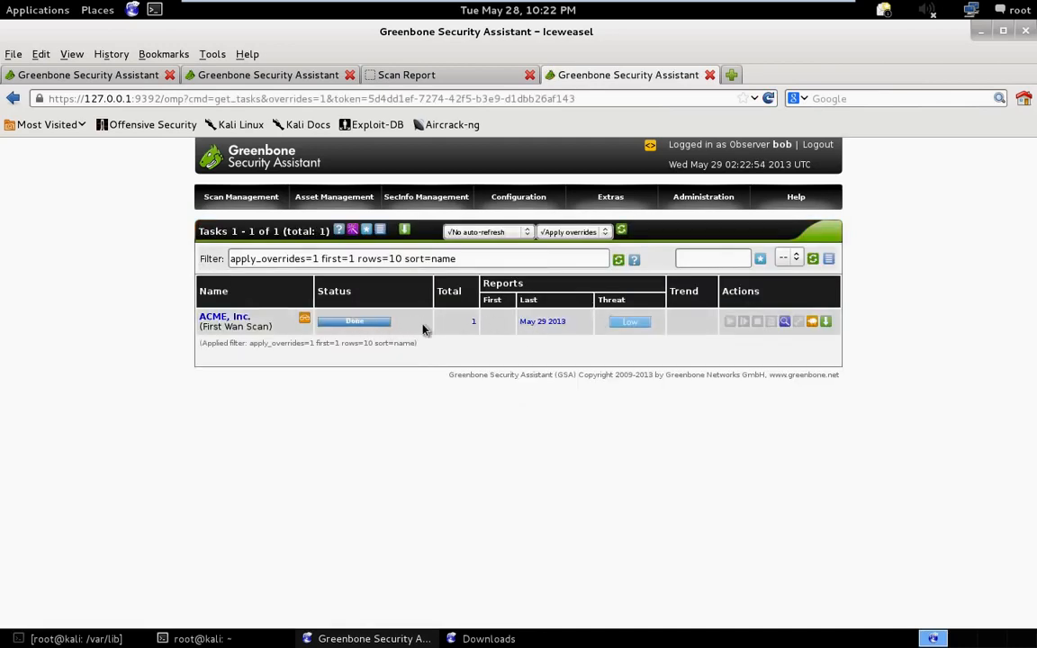
{"action": "left_click", "coordinate": [547, 323]}
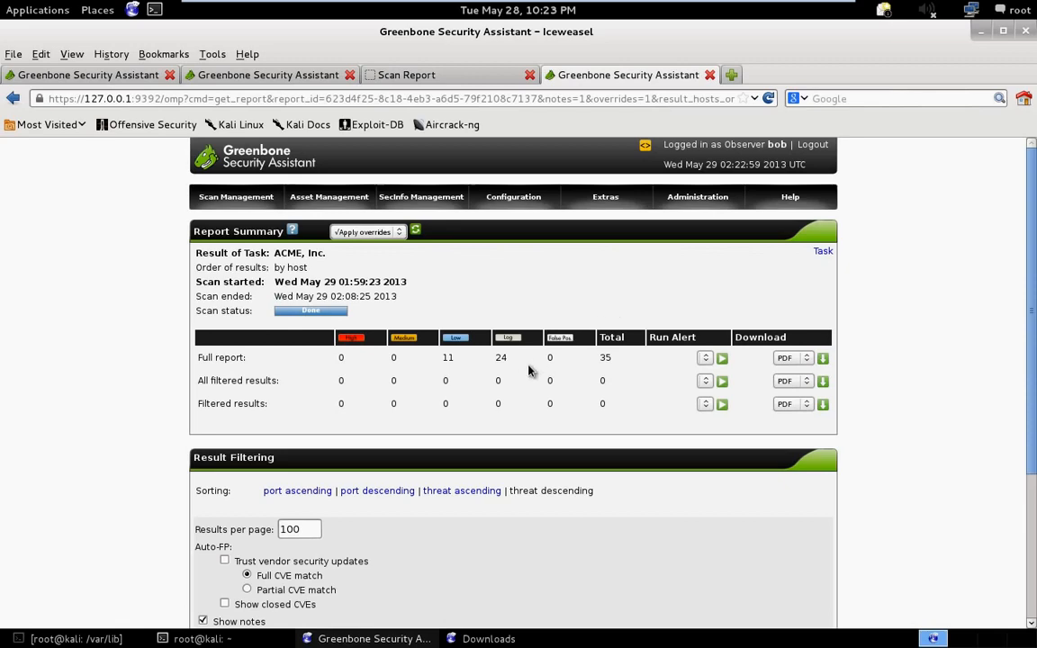
{"action": "scroll", "coordinate": [500, 369], "scroll_direction": "down", "scroll_amount": 3}
{"action": "scroll", "coordinate": [500, 369], "scroll_direction": "up", "scroll_amount": 2}
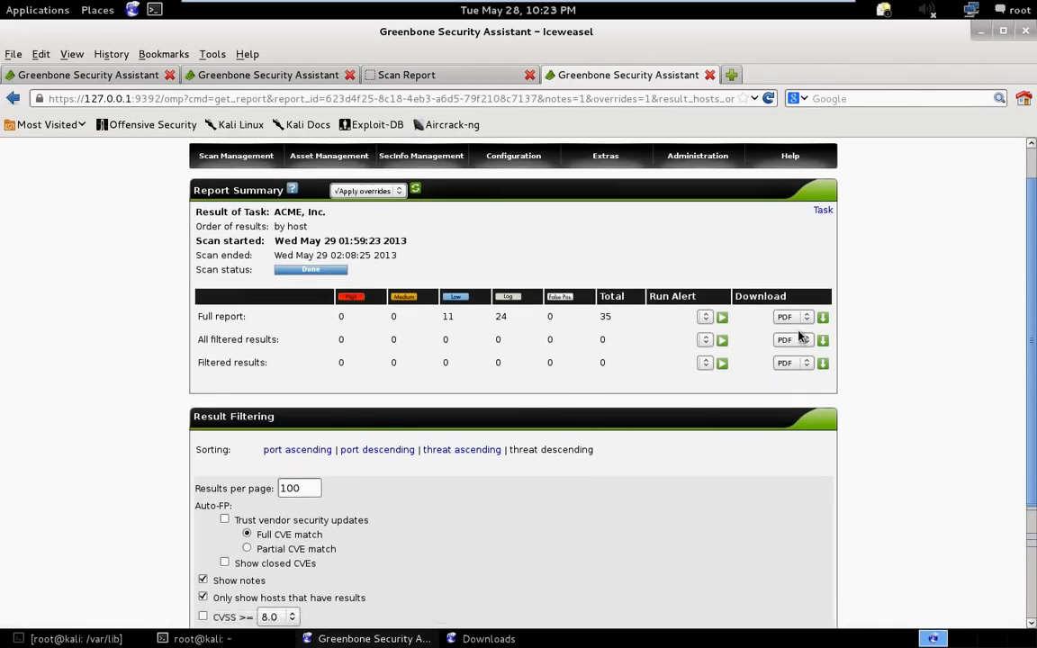
{"action": "scroll", "coordinate": [388, 477], "scroll_direction": "down", "scroll_amount": 3}
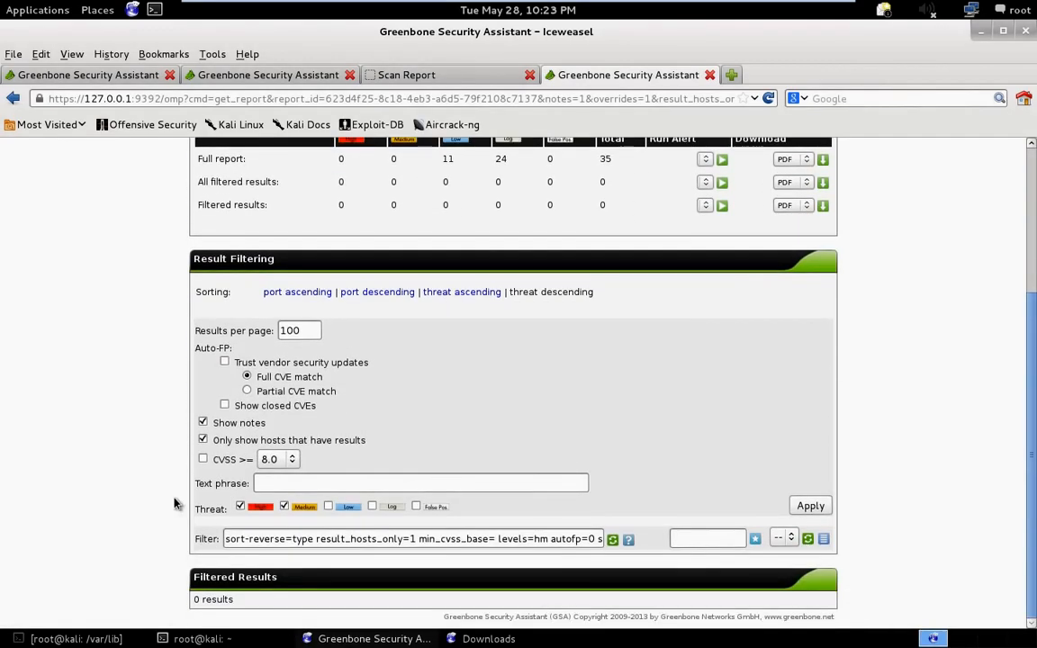
{"action": "scroll", "coordinate": [510, 557], "scroll_direction": "up", "scroll_amount": 3}
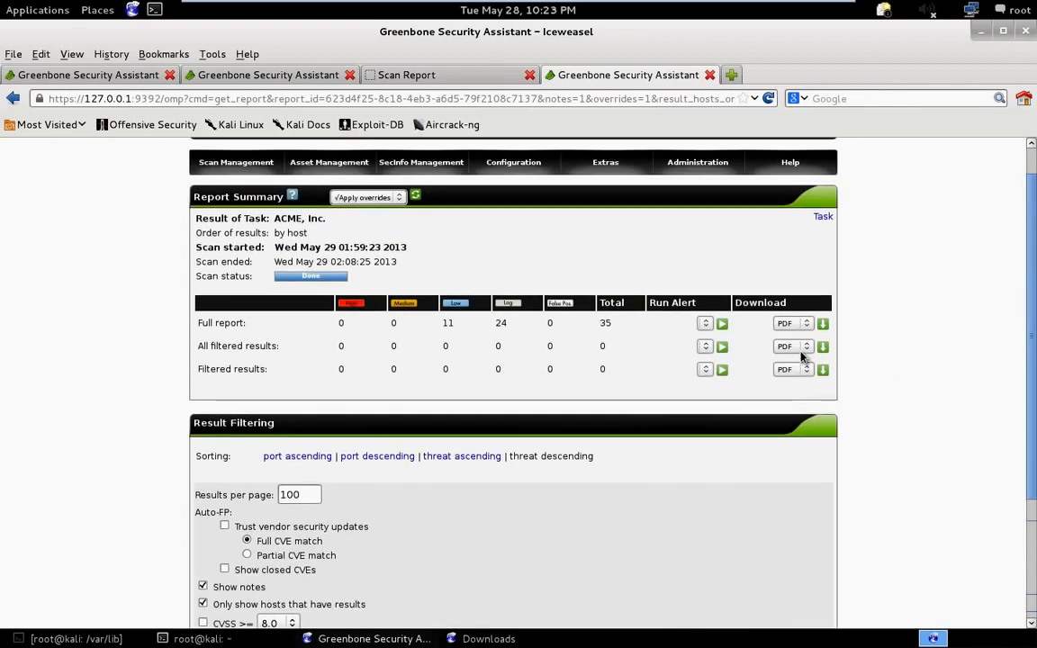
- Download the full ACME, Inc. report as HTML, view it in Iceweasel, and close the opened report
{"action": "left_click", "coordinate": [807, 323]}
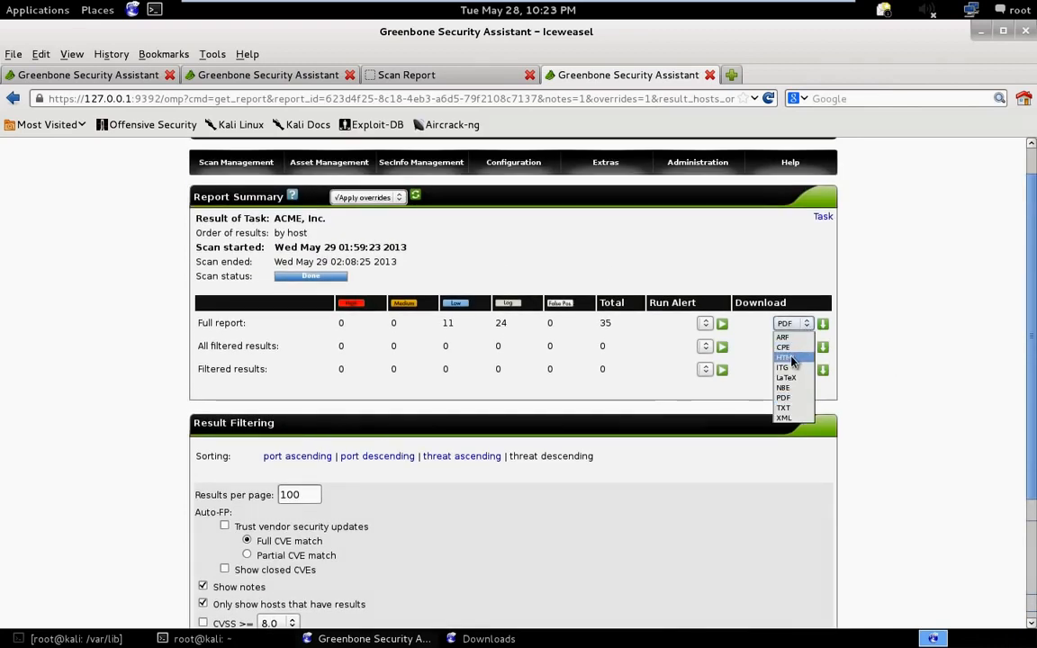
{"action": "left_click", "coordinate": [789, 353]}
{"action": "left_click", "coordinate": [824, 324]}
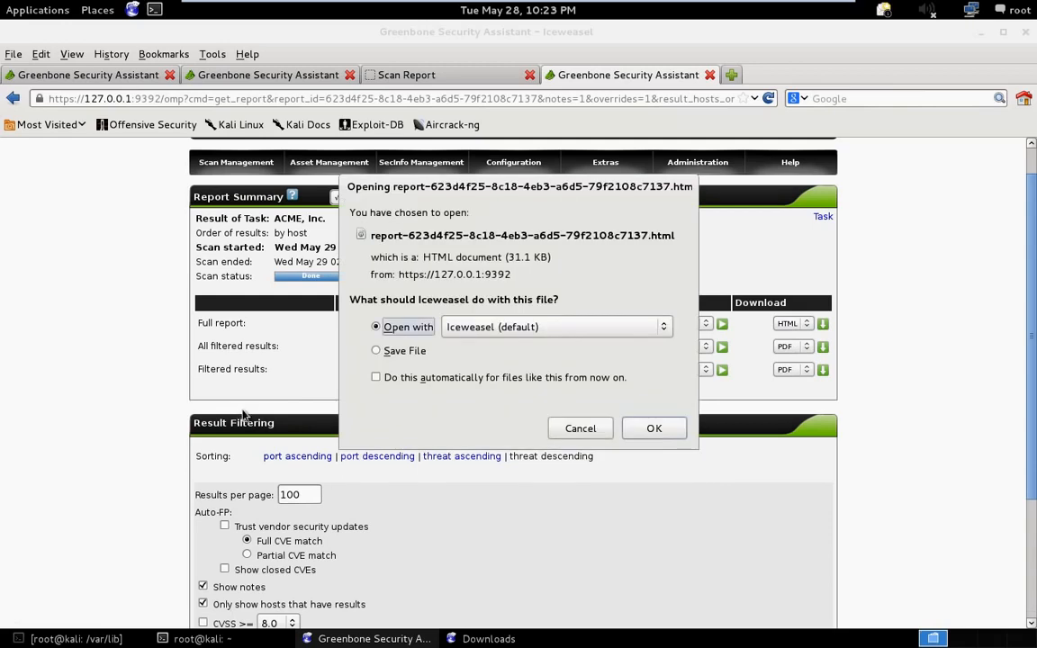
{"action": "left_click", "coordinate": [649, 431]}
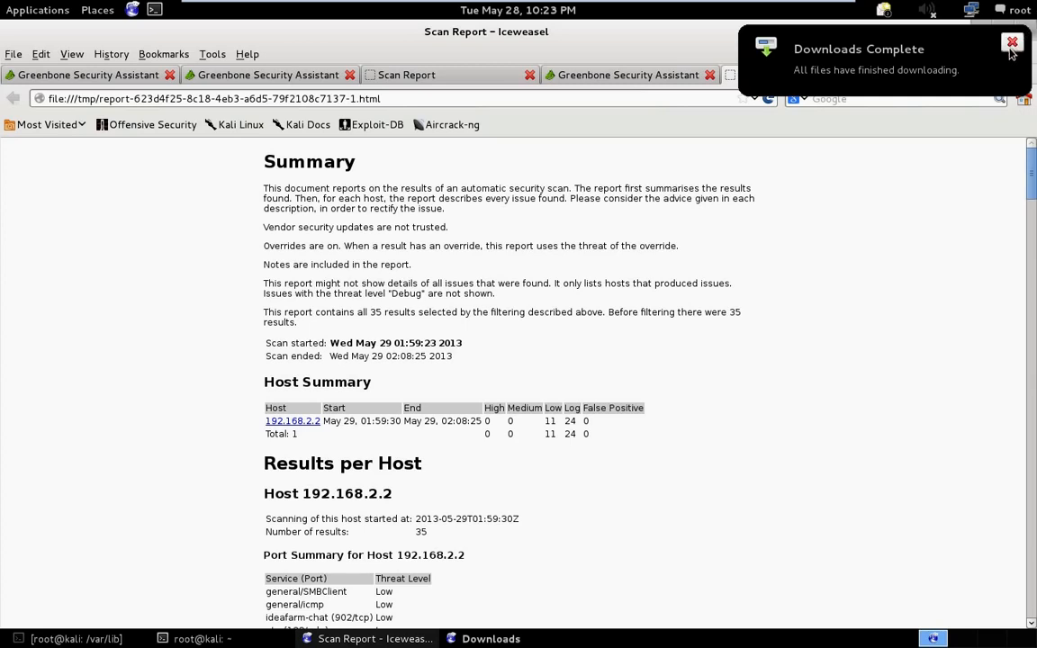
{"action": "left_click", "coordinate": [915, 47]}
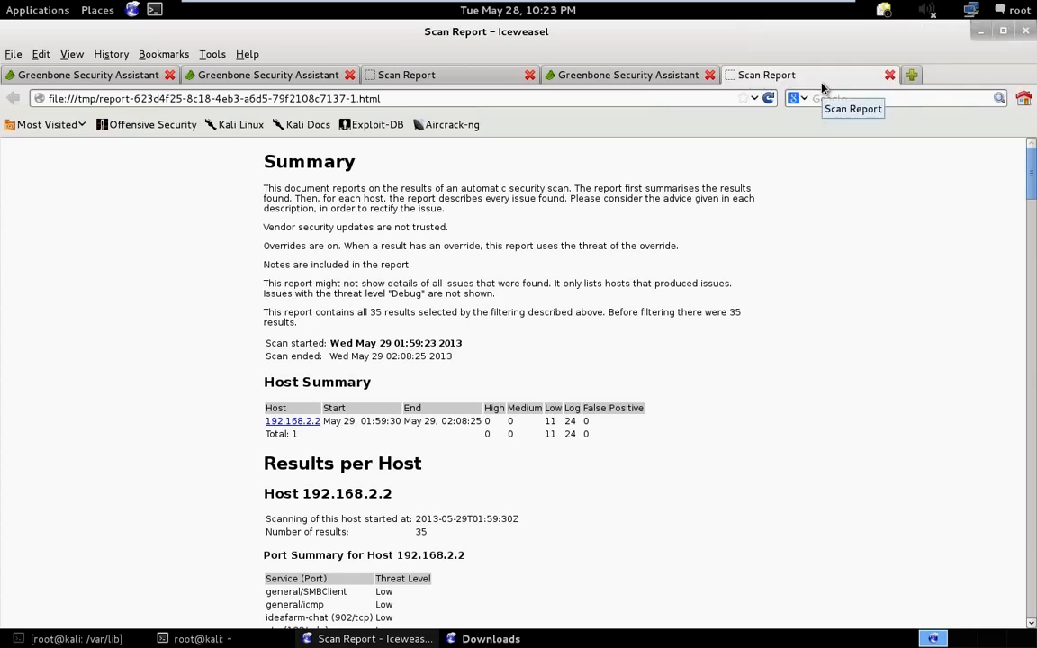
{"action": "left_click", "coordinate": [889, 76]}
{"action": "mouse_move", "coordinate": [519, 164]}
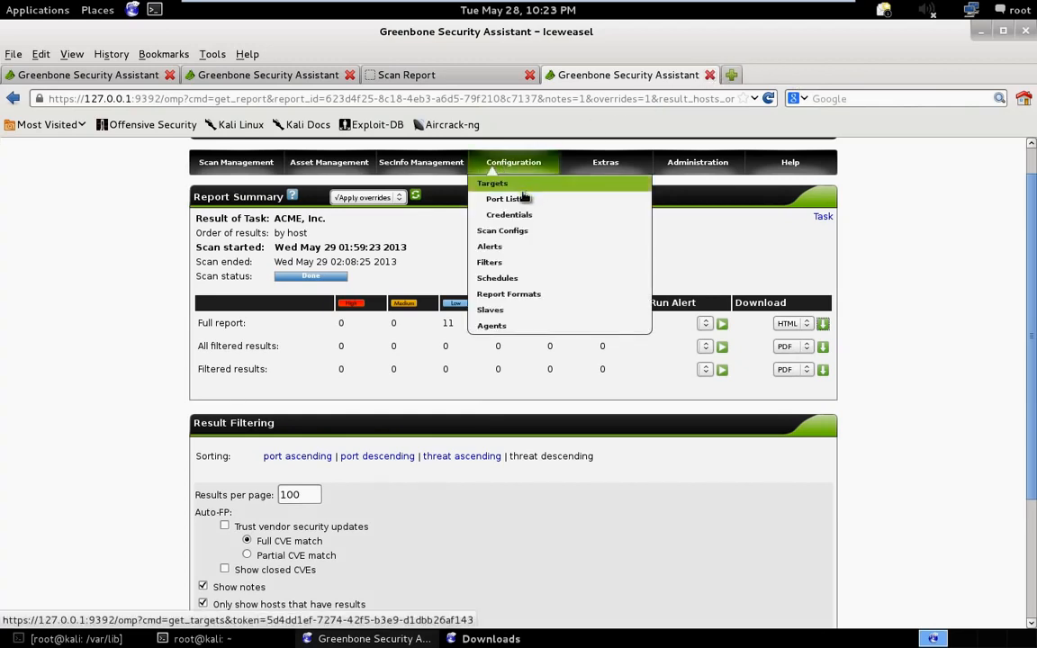
{"action": "scroll", "coordinate": [522, 196], "scroll_direction": "up", "scroll_amount": 1}
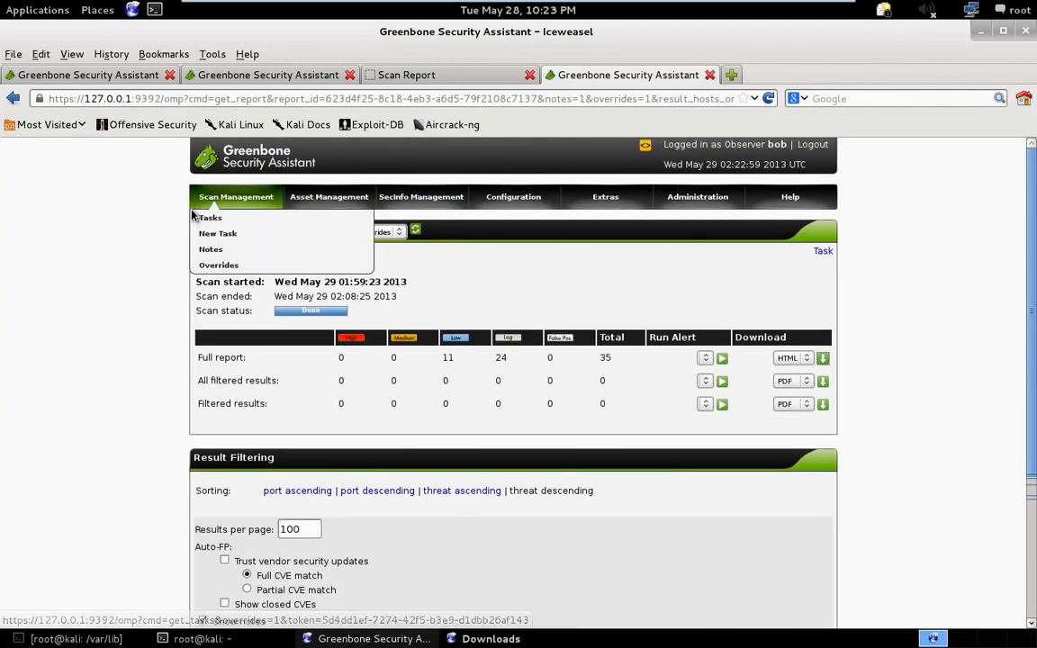